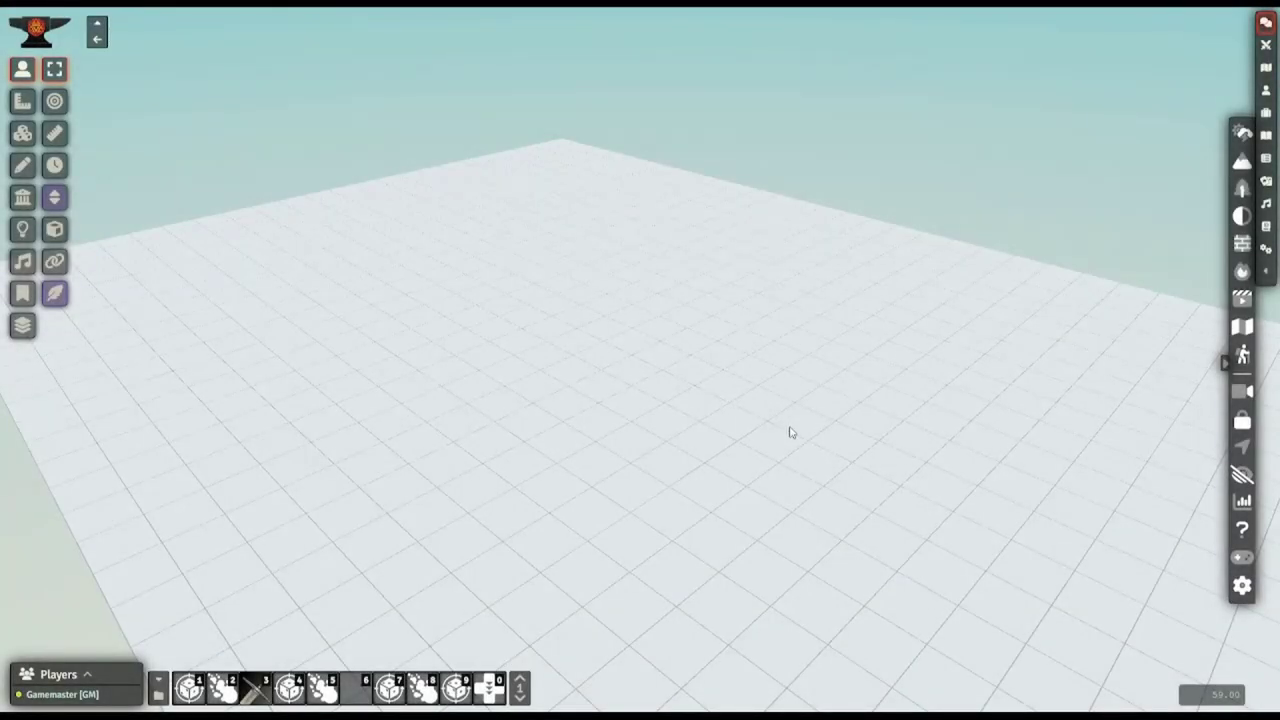
Open the Dungeons & Interiors builder and add a rectangular room with walls on the empty grid
{"action": "right_click_drag", "start_coordinate": [350, 489], "coordinate": [423, 500]}
{"action": "right_click_drag", "start_coordinate": [591, 459], "coordinate": [580, 452]}
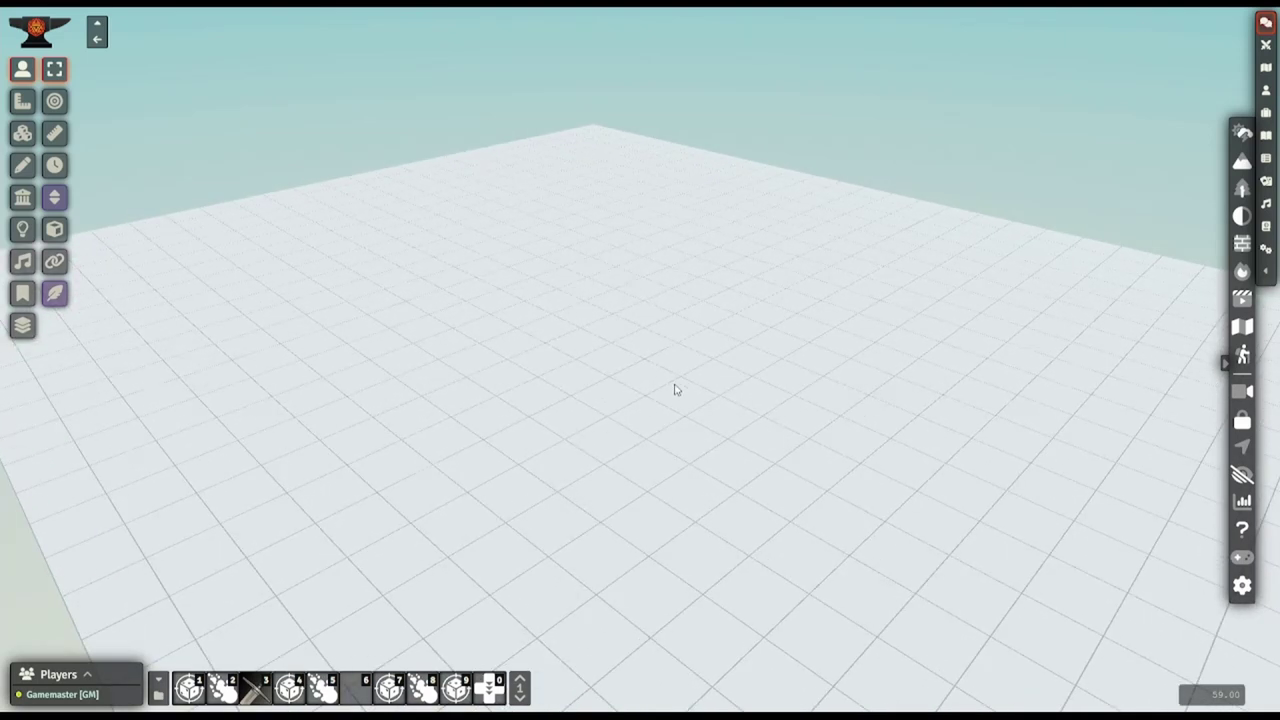
{"action": "left_click", "coordinate": [1240, 247]}
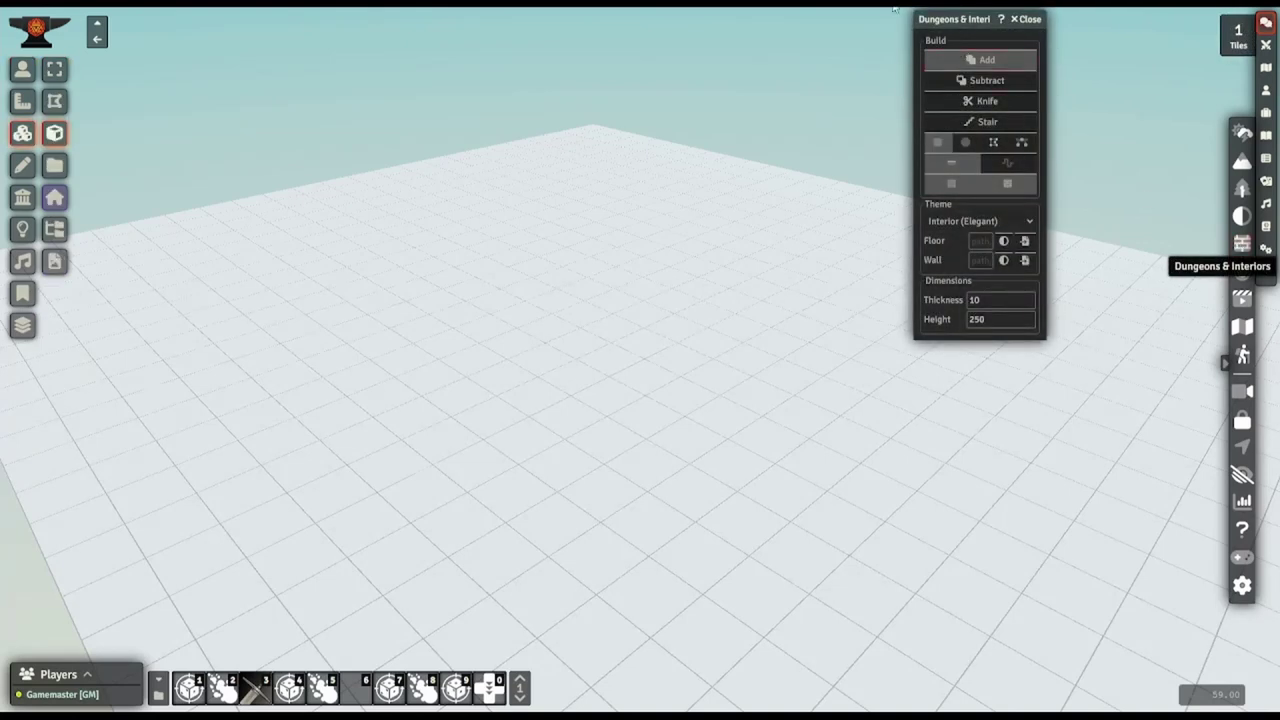
{"action": "left_click_drag", "start_coordinate": [972, 24], "coordinate": [1069, 156]}
{"action": "right_click_drag", "start_coordinate": [800, 337], "coordinate": [1006, 231]}
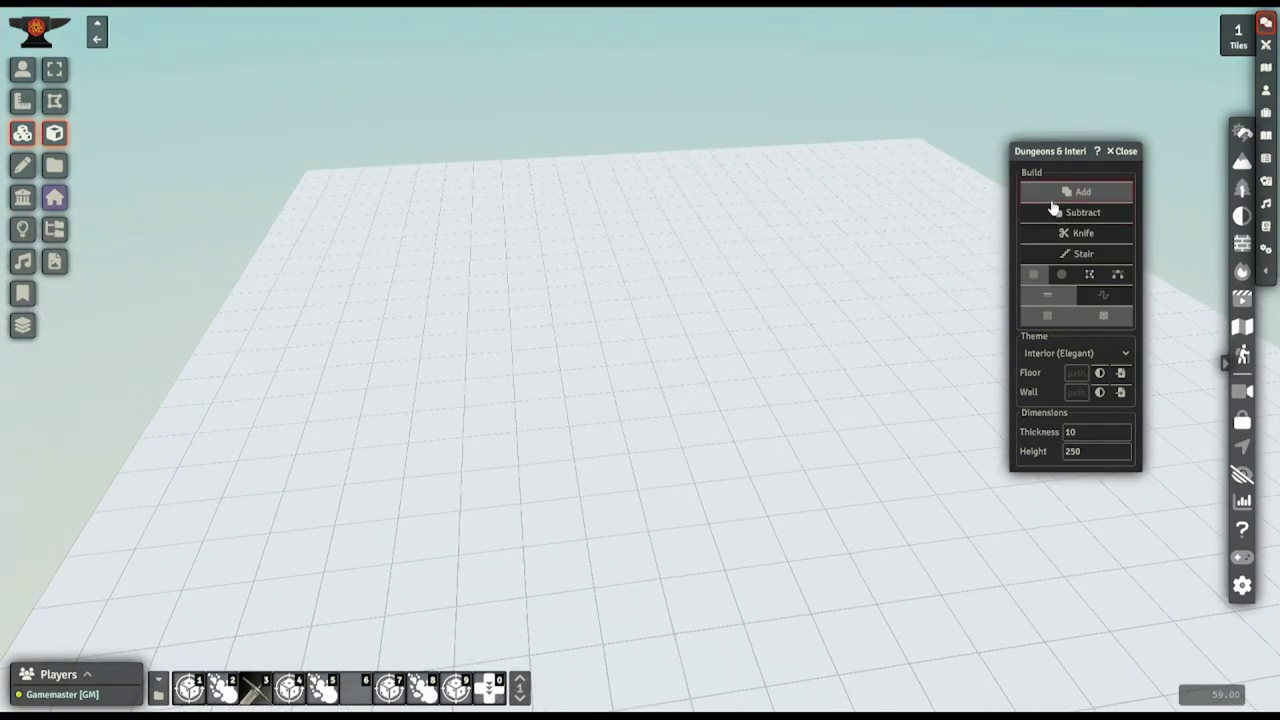
{"action": "right_click_drag", "start_coordinate": [1000, 228], "coordinate": [561, 319]}
{"action": "left_click_drag", "start_coordinate": [453, 274], "coordinate": [808, 419]}
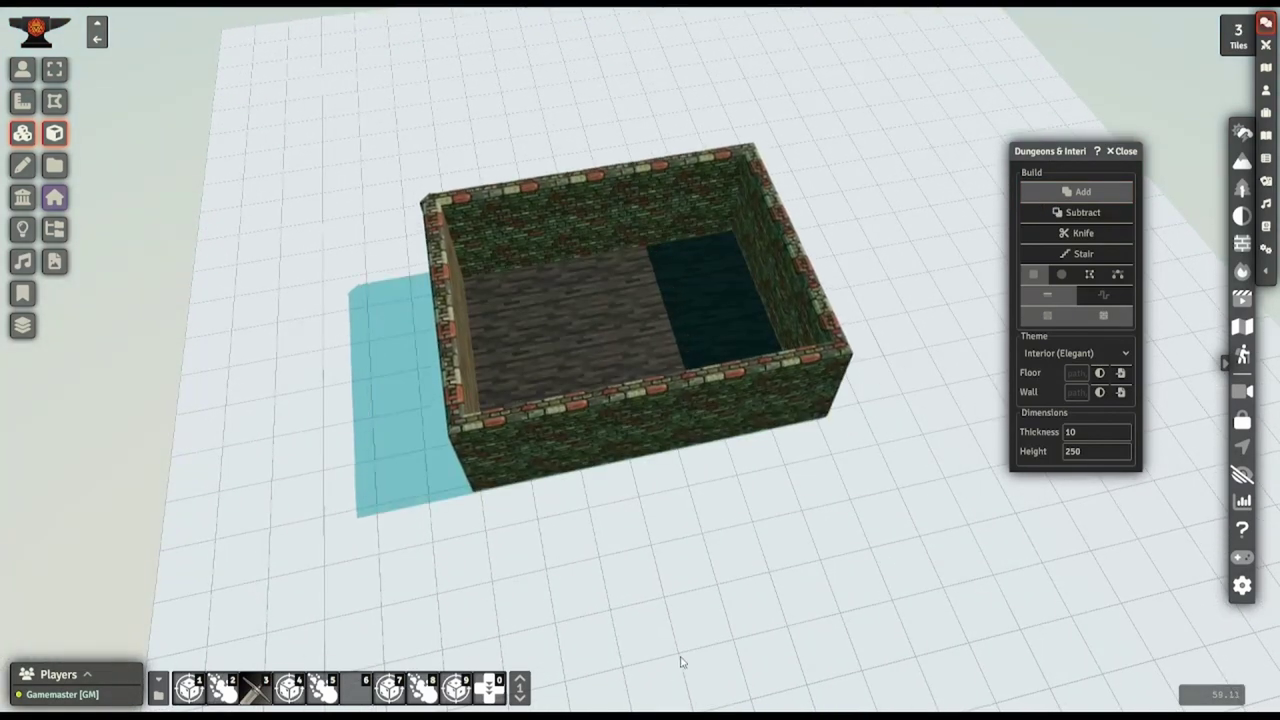
Add two overlapping rectangular areas to extend the room toward its near-left and near-right sides
{"action": "right_click_drag", "start_coordinate": [788, 543], "coordinate": [697, 484]}
{"action": "scroll", "coordinate": [697, 484], "scroll_direction": "down", "scroll_amount": 3}
{"action": "left_click_drag", "start_coordinate": [330, 545], "coordinate": [489, 342]}
{"action": "right_click_drag", "start_coordinate": [728, 374], "coordinate": [637, 400]}
{"action": "left_click_drag", "start_coordinate": [731, 513], "coordinate": [462, 300]}
Add two narrow rectangular corridors, one from the room's near wall and one from its right wall
{"action": "right_click_drag", "start_coordinate": [508, 551], "coordinate": [625, 450]}
{"action": "left_click_drag", "start_coordinate": [753, 606], "coordinate": [764, 416]}
{"action": "right_click_drag", "start_coordinate": [917, 491], "coordinate": [815, 615]}
{"action": "left_click_drag", "start_coordinate": [815, 390], "coordinate": [567, 424]}
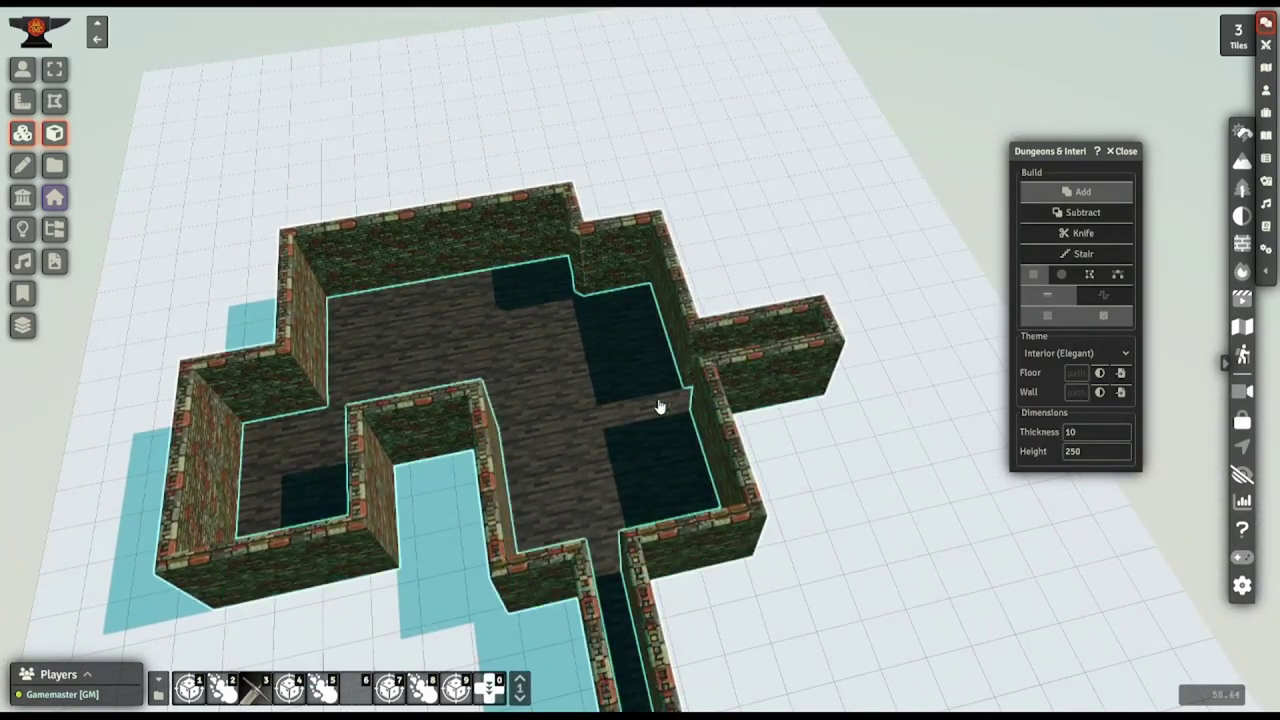
Subtract rectangular sections from the building's near-left and near-right corners
{"action": "right_click_drag", "start_coordinate": [650, 403], "coordinate": [1013, 224]}
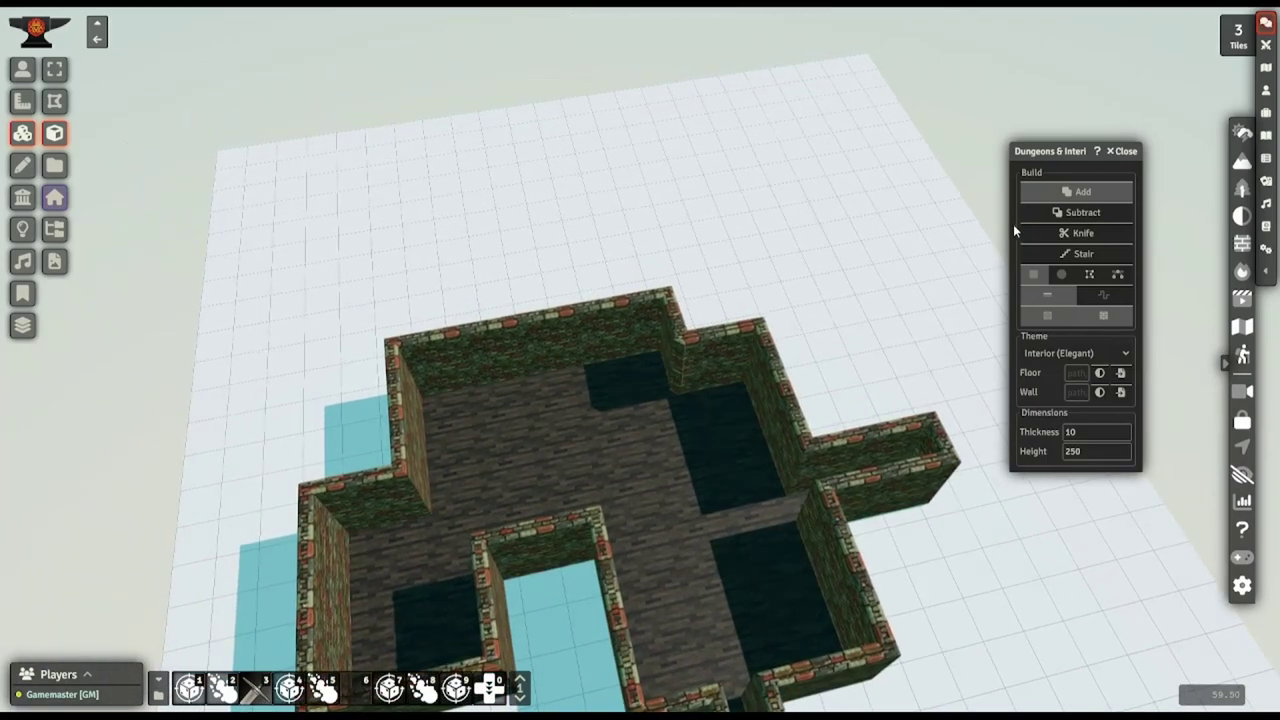
{"action": "left_click", "coordinate": [1066, 214]}
{"action": "right_click_drag", "start_coordinate": [794, 523], "coordinate": [731, 541]}
{"action": "mouse_move", "coordinate": [384, 518]}
{"action": "left_mouse_down"}
{"action": "mouse_move", "coordinate": [375, 540]}
{"action": "mouse_move", "coordinate": [383, 529]}
{"action": "left_mouse_up"}
{"action": "right_click_drag", "start_coordinate": [806, 440], "coordinate": [740, 550]}
{"action": "left_click_drag", "start_coordinate": [739, 549], "coordinate": [577, 424]}
{"action": "right_click_drag", "start_coordinate": [690, 488], "coordinate": [1005, 450]}
{"action": "left_click_drag", "start_coordinate": [387, 648], "coordinate": [543, 396]}
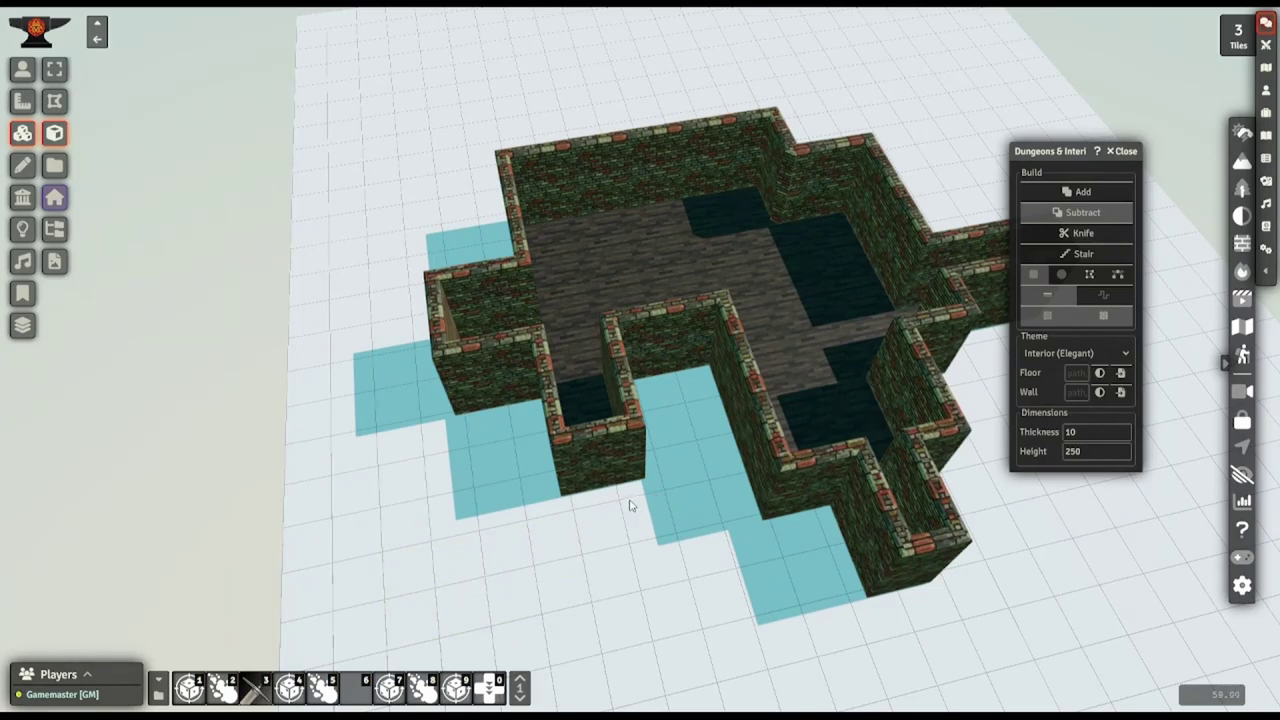
Cut an opening with the Knife through the inner corner of the recess in the building's near wall
{"action": "scroll", "coordinate": [631, 506], "scroll_direction": "up", "scroll_amount": 1}
{"action": "right_click_drag", "start_coordinate": [620, 428], "coordinate": [534, 440]}
{"action": "scroll", "coordinate": [534, 440], "scroll_direction": "up", "scroll_amount": 3}
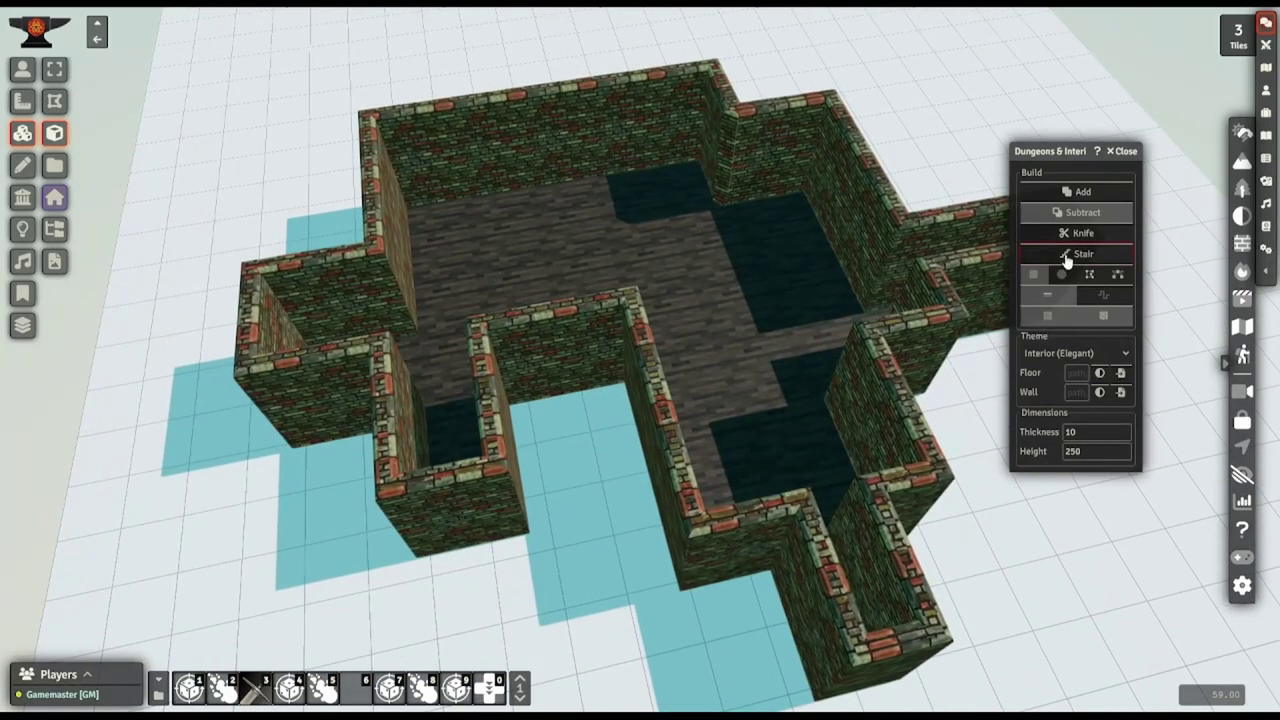
{"action": "left_click", "coordinate": [1061, 240]}
{"action": "right_click_drag", "start_coordinate": [686, 480], "coordinate": [577, 437]}
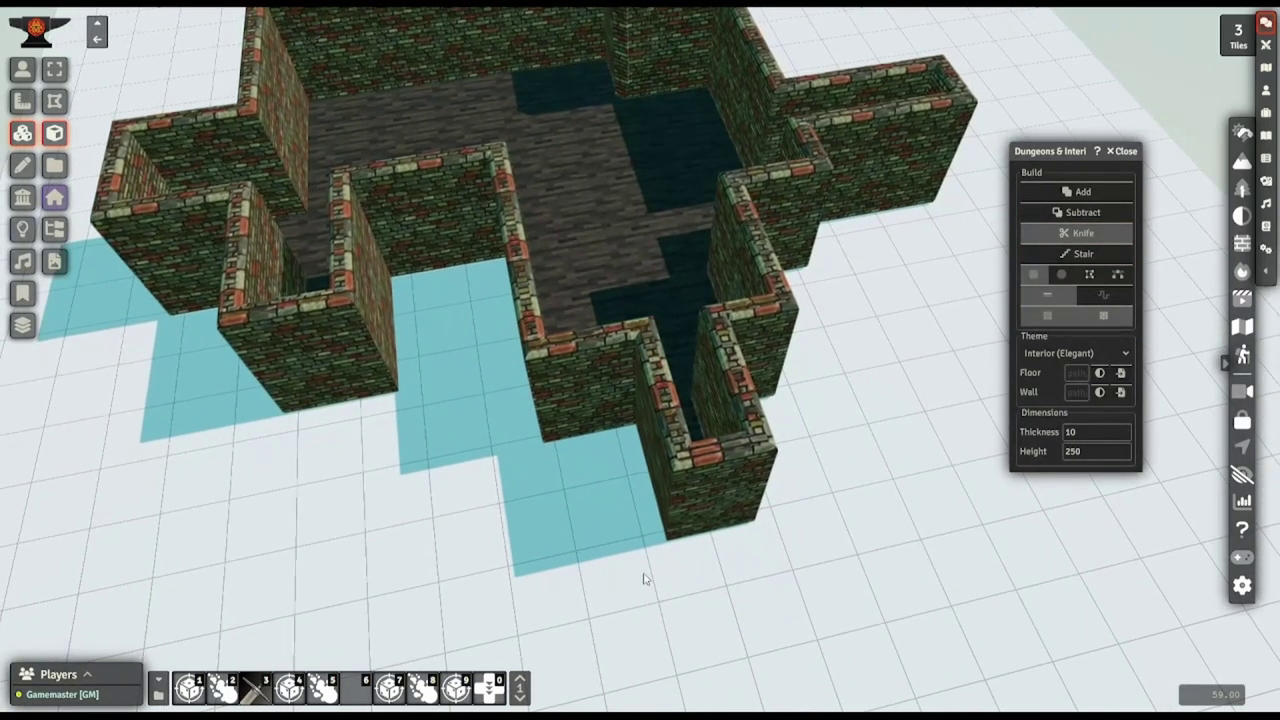
{"action": "right_click_drag", "start_coordinate": [606, 535], "coordinate": [596, 392]}
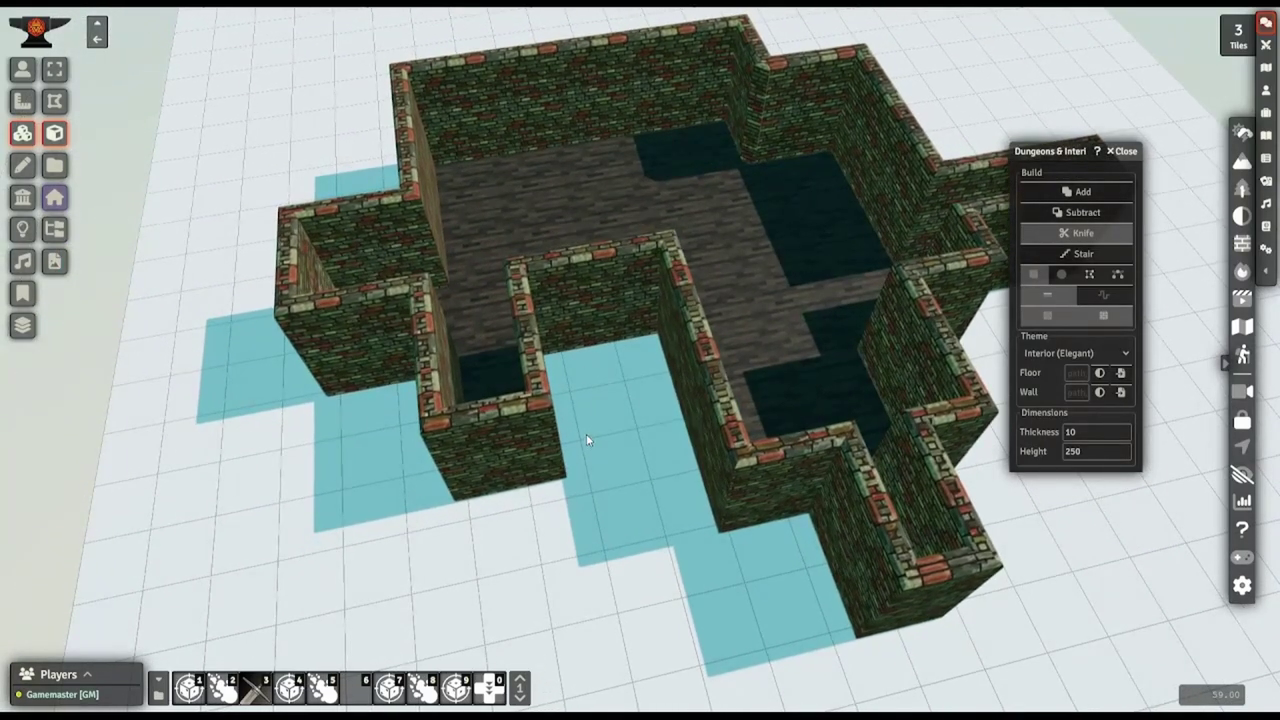
{"action": "left_click_drag", "start_coordinate": [582, 438], "coordinate": [604, 262]}
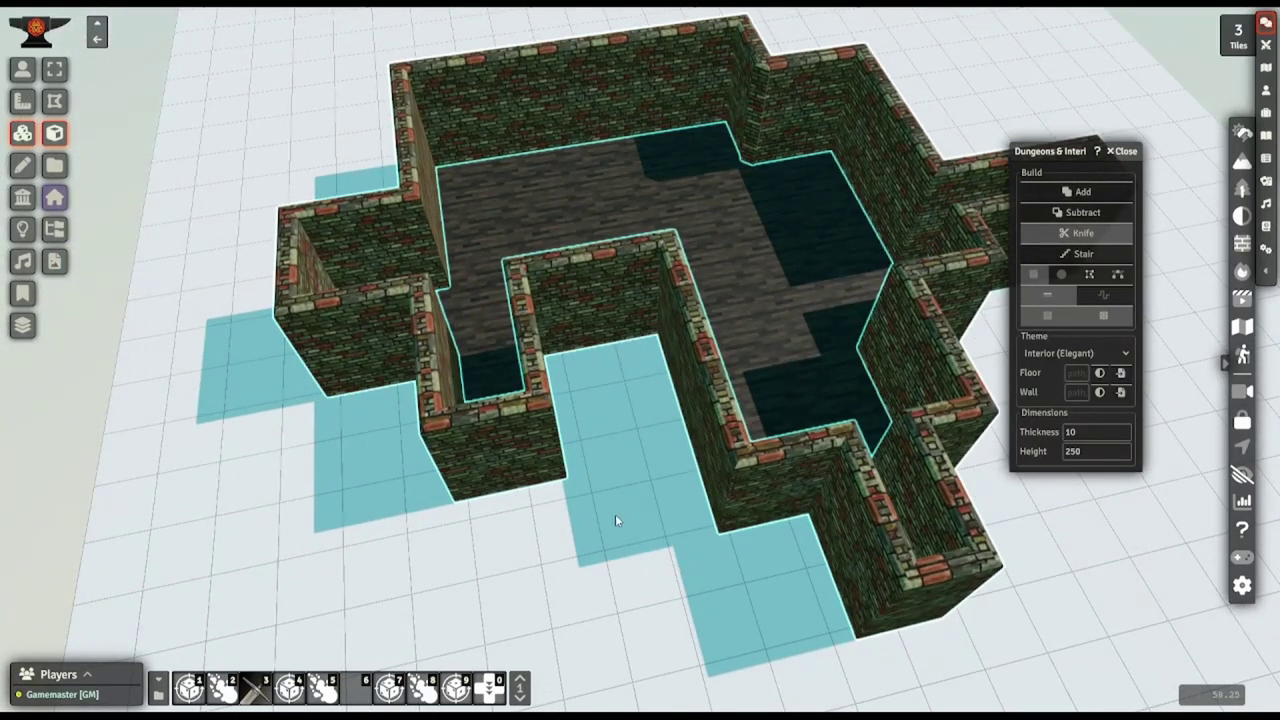
{"action": "left_click_drag", "start_coordinate": [640, 451], "coordinate": [537, 249]}
{"action": "scroll", "coordinate": [608, 320], "scroll_direction": "up", "scroll_amount": 2}
{"action": "right_click_drag", "start_coordinate": [608, 320], "coordinate": [366, 483]}
{"action": "scroll", "coordinate": [366, 483], "scroll_direction": "down", "scroll_amount": 3}
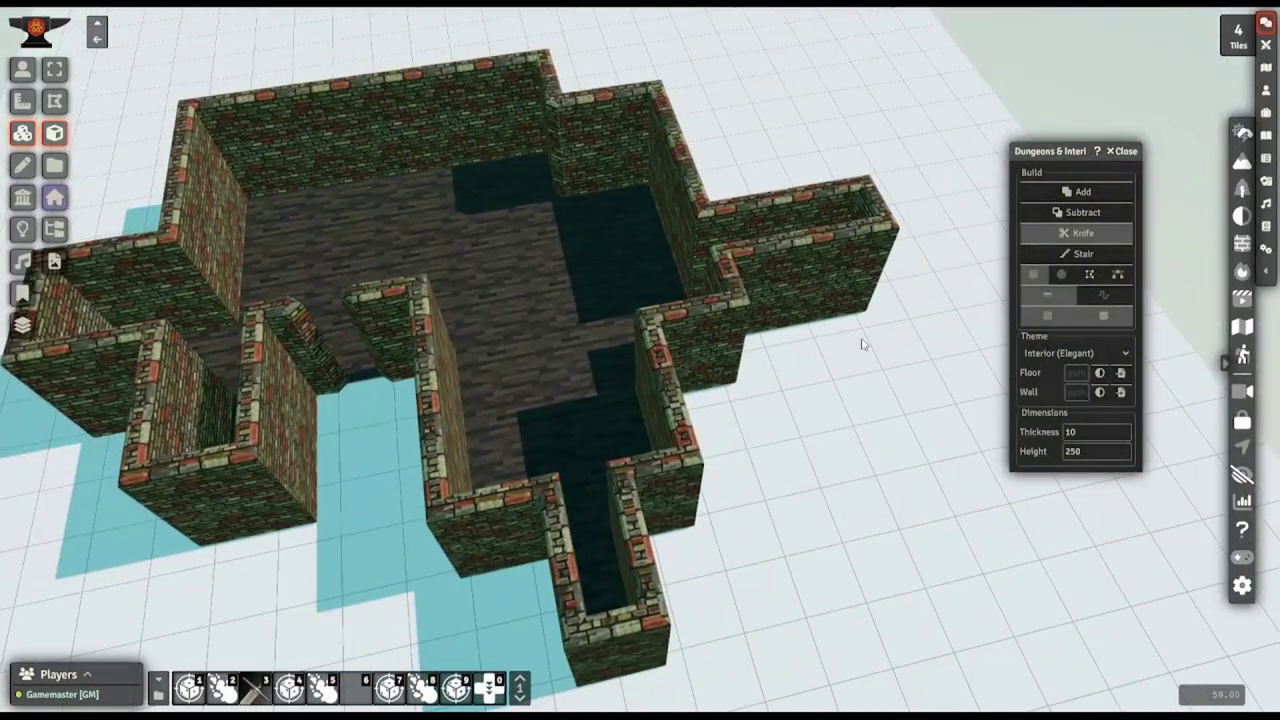
Cut open the end of the right-hand corridor diagonally with the Knife
{"action": "right_click_drag", "start_coordinate": [985, 360], "coordinate": [908, 503]}
{"action": "left_click_drag", "start_coordinate": [907, 502], "coordinate": [631, 255]}
{"action": "middle_click_drag", "start_coordinate": [814, 546], "coordinate": [643, 554]}
{"action": "scroll", "coordinate": [713, 535], "scroll_direction": "up", "scroll_amount": 3}
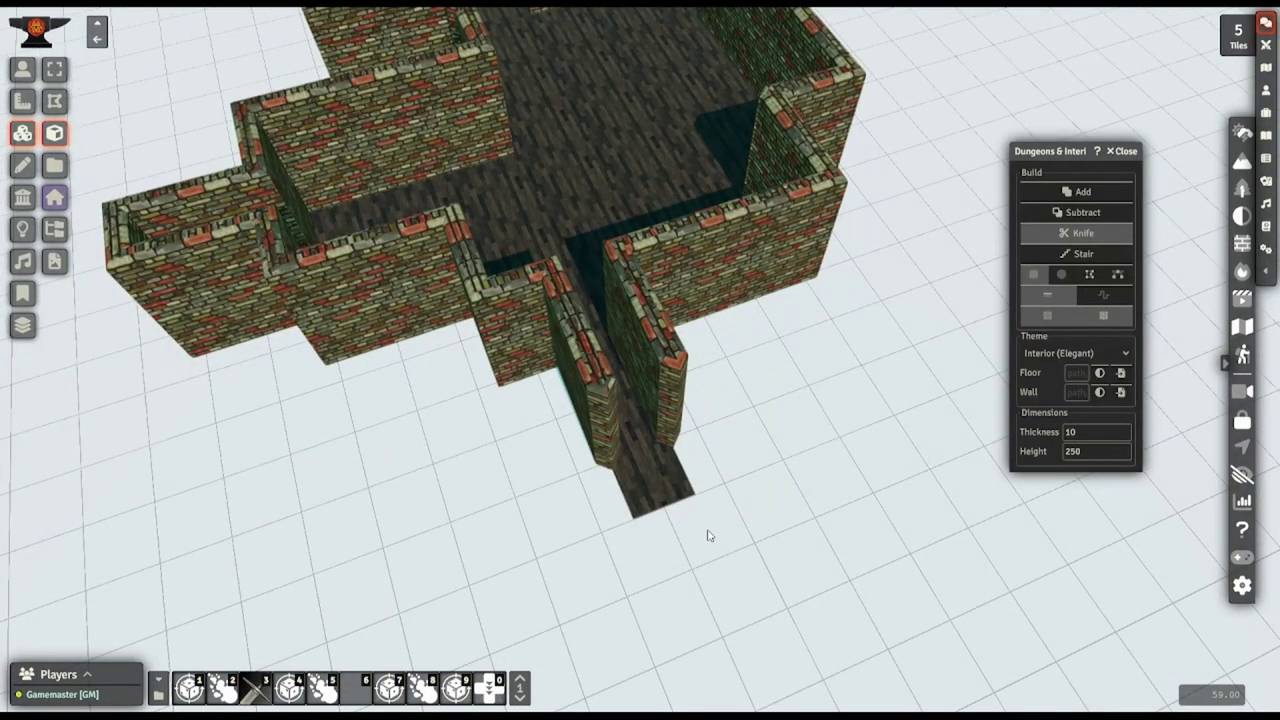
Build two straight staircases, one short and one longer, on the empty grid behind the building
{"action": "middle_click_drag", "start_coordinate": [279, 499], "coordinate": [483, 506]}
{"action": "right_click_drag", "start_coordinate": [483, 506], "coordinate": [906, 300]}
{"action": "right_click_drag", "start_coordinate": [769, 328], "coordinate": [543, 420]}
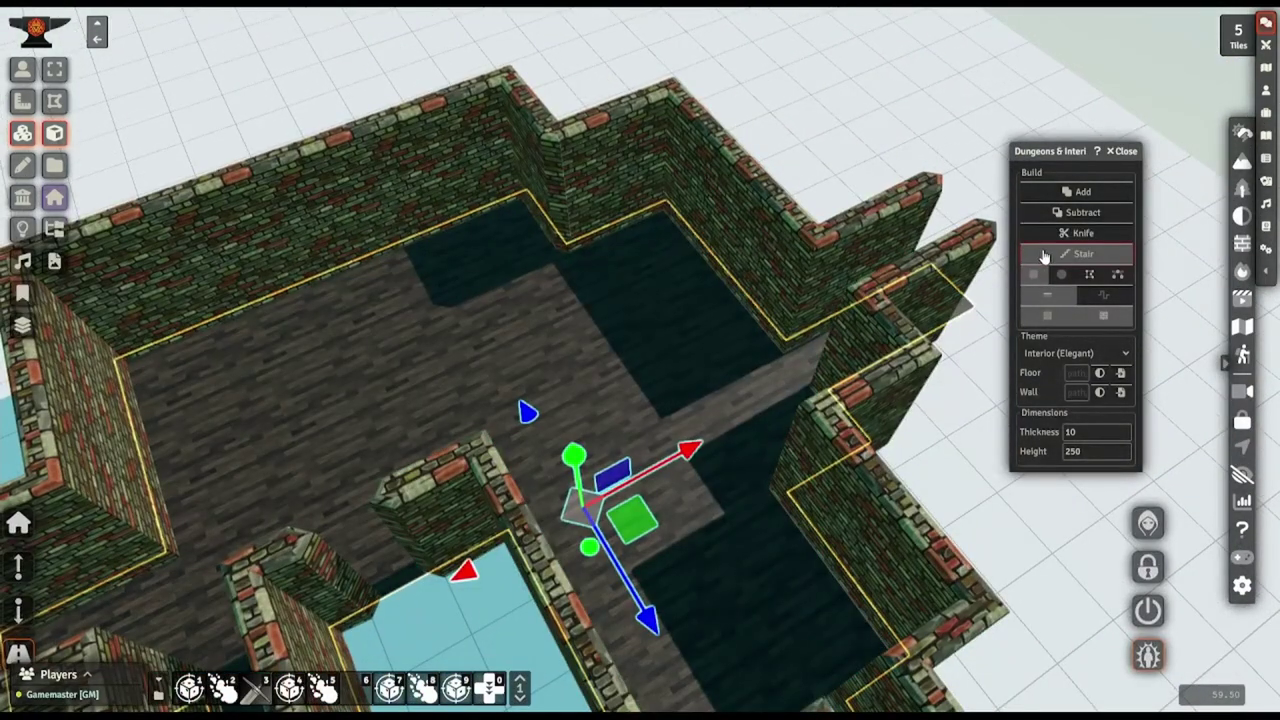
{"action": "right_click_drag", "start_coordinate": [840, 182], "coordinate": [530, 300]}
{"action": "left_click_drag", "start_coordinate": [541, 261], "coordinate": [655, 315]}
{"action": "right_click_drag", "start_coordinate": [700, 437], "coordinate": [376, 296]}
{"action": "left_click_drag", "start_coordinate": [380, 298], "coordinate": [962, 530]}
{"action": "right_click_drag", "start_coordinate": [766, 591], "coordinate": [850, 545]}
{"action": "left_click", "coordinate": [1083, 451]}
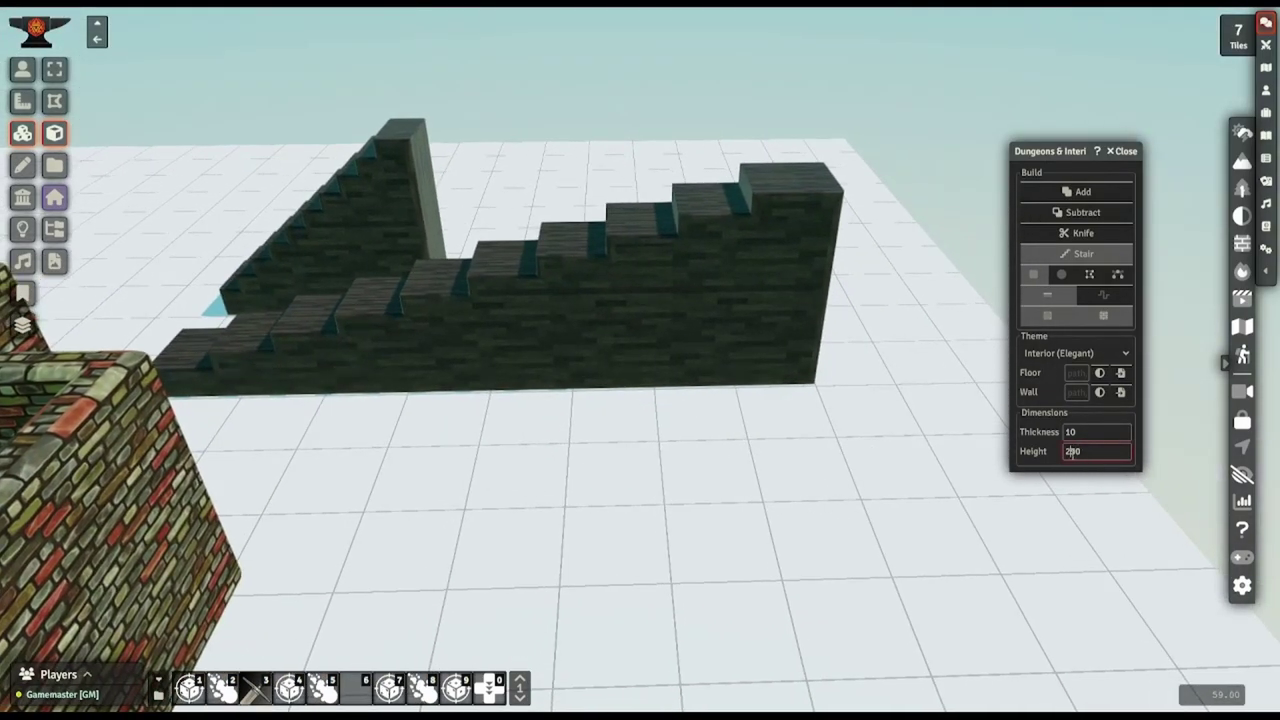
Add a separate circular room with the Ellipse shape on the empty grid behind the building's left side
{"action": "right_click_drag", "start_coordinate": [694, 537], "coordinate": [905, 583]}
{"action": "right_click_drag", "start_coordinate": [556, 275], "coordinate": [830, 370]}
{"action": "right_click_drag", "start_coordinate": [688, 222], "coordinate": [645, 374]}
{"action": "right_click_drag", "start_coordinate": [633, 427], "coordinate": [676, 523]}
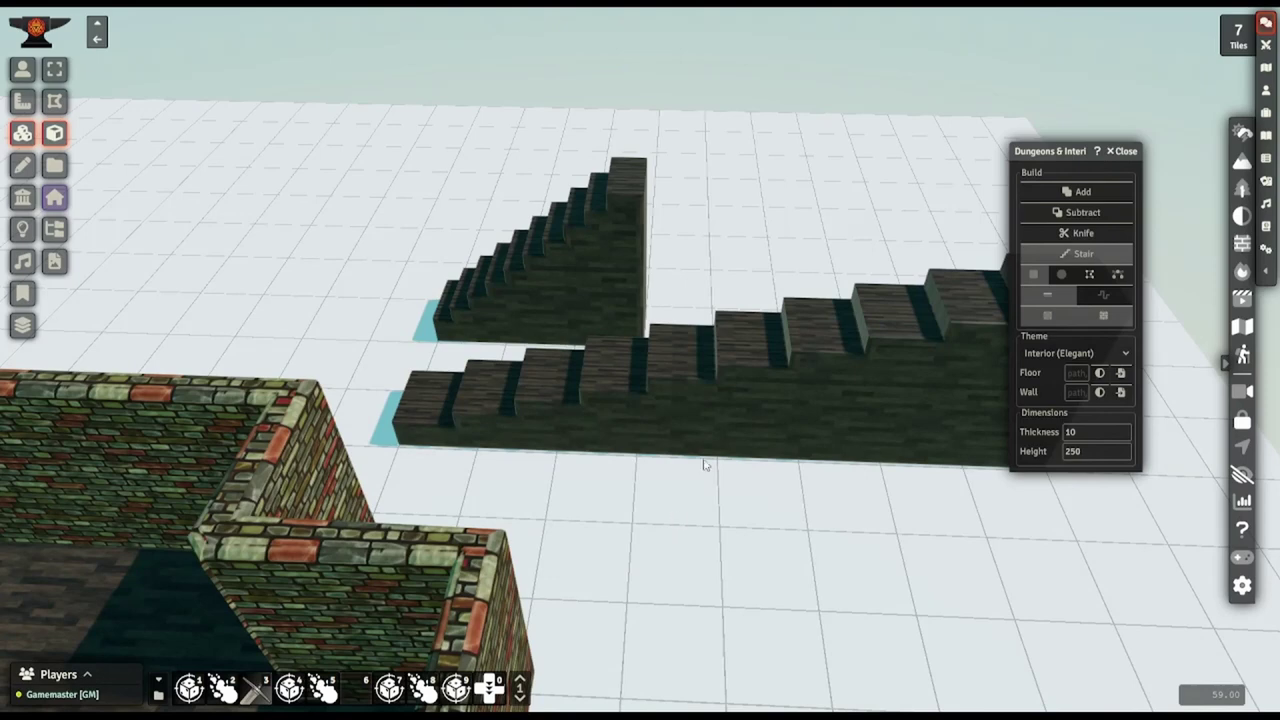
{"action": "left_click", "coordinate": [1078, 195]}
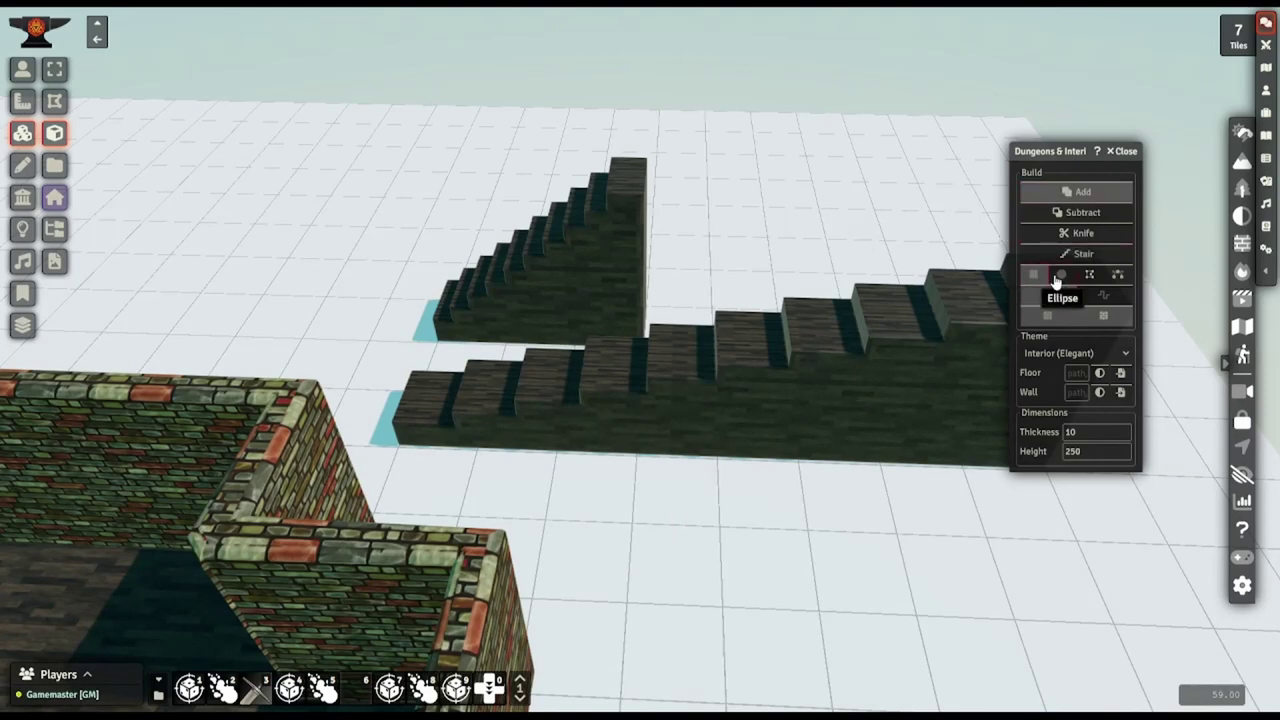
{"action": "left_click", "coordinate": [1060, 278]}
{"action": "right_click_drag", "start_coordinate": [530, 325], "coordinate": [655, 365]}
{"action": "mouse_move", "coordinate": [190, 150]}
{"action": "left_mouse_down"}
{"action": "mouse_move", "coordinate": [543, 394]}
{"action": "mouse_move", "coordinate": [571, 429]}
{"action": "left_mouse_up"}
Add three overlapping elliptical areas to the main building, at its far-left corner, right side and far wall
{"action": "scroll", "coordinate": [500, 390], "scroll_direction": "up", "scroll_amount": 5}
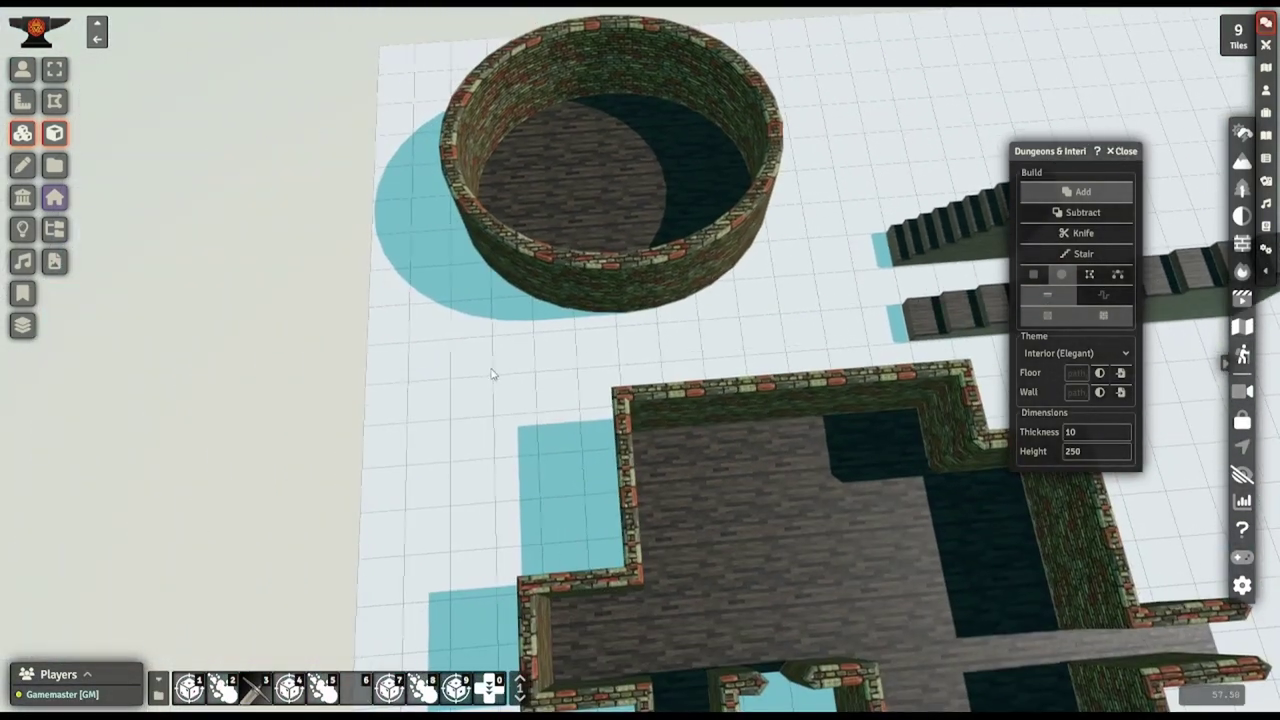
{"action": "left_click_drag", "start_coordinate": [474, 357], "coordinate": [757, 584]}
{"action": "right_click_drag", "start_coordinate": [700, 551], "coordinate": [400, 345]}
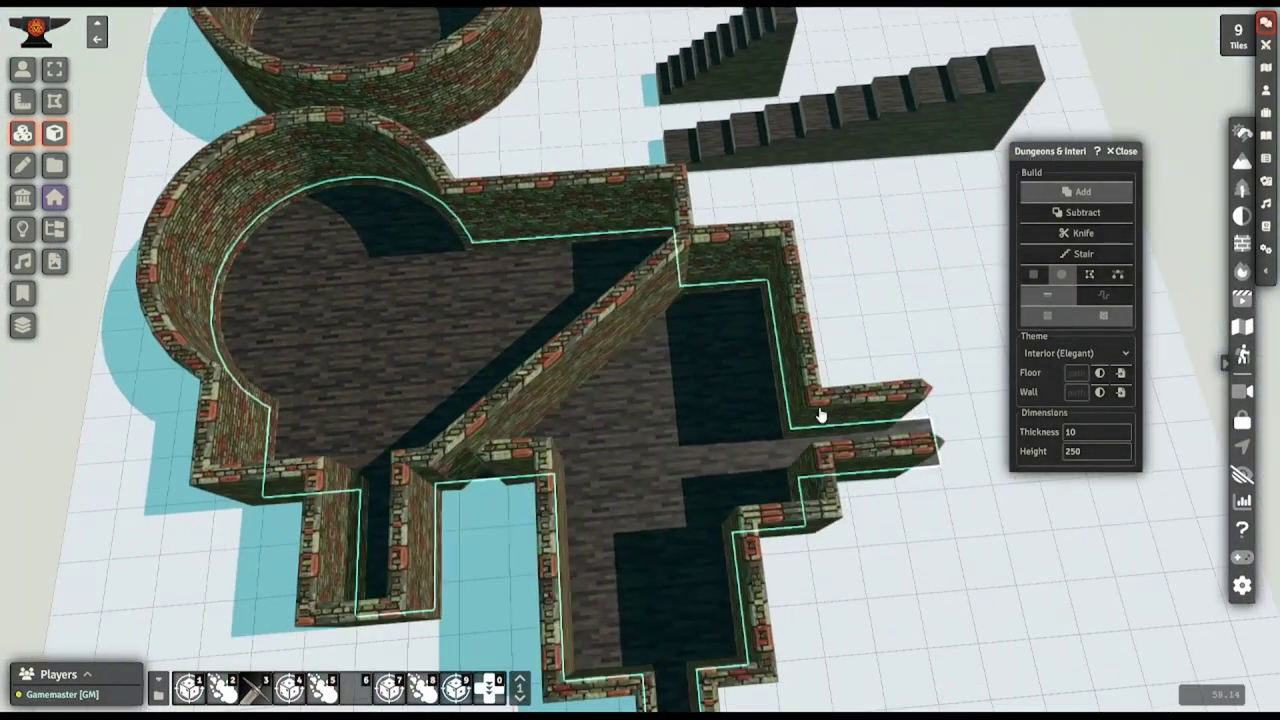
{"action": "left_click_drag", "start_coordinate": [945, 575], "coordinate": [523, 329]}
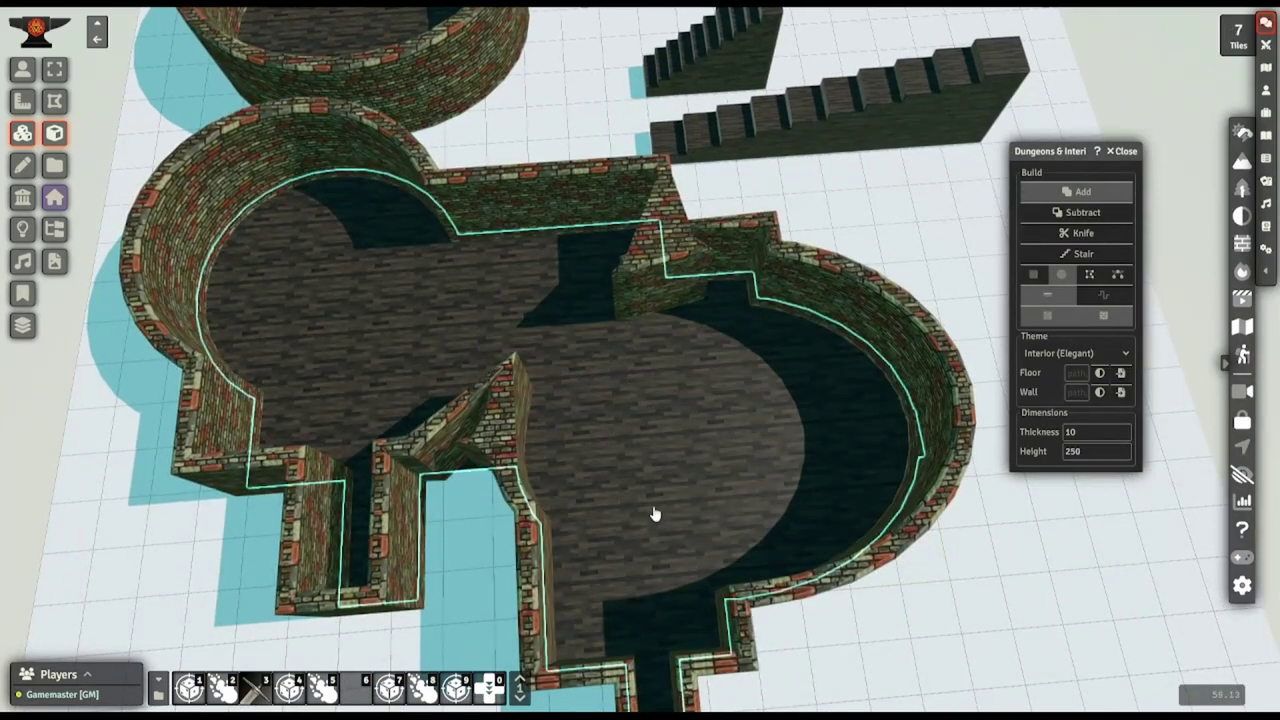
{"action": "right_click_drag", "start_coordinate": [664, 332], "coordinate": [503, 540]}
{"action": "left_click_drag", "start_coordinate": [668, 309], "coordinate": [452, 540]}
Add a multi-sided polygon area that overlaps the main building's near-right side
{"action": "right_click_drag", "start_coordinate": [693, 508], "coordinate": [617, 100]}
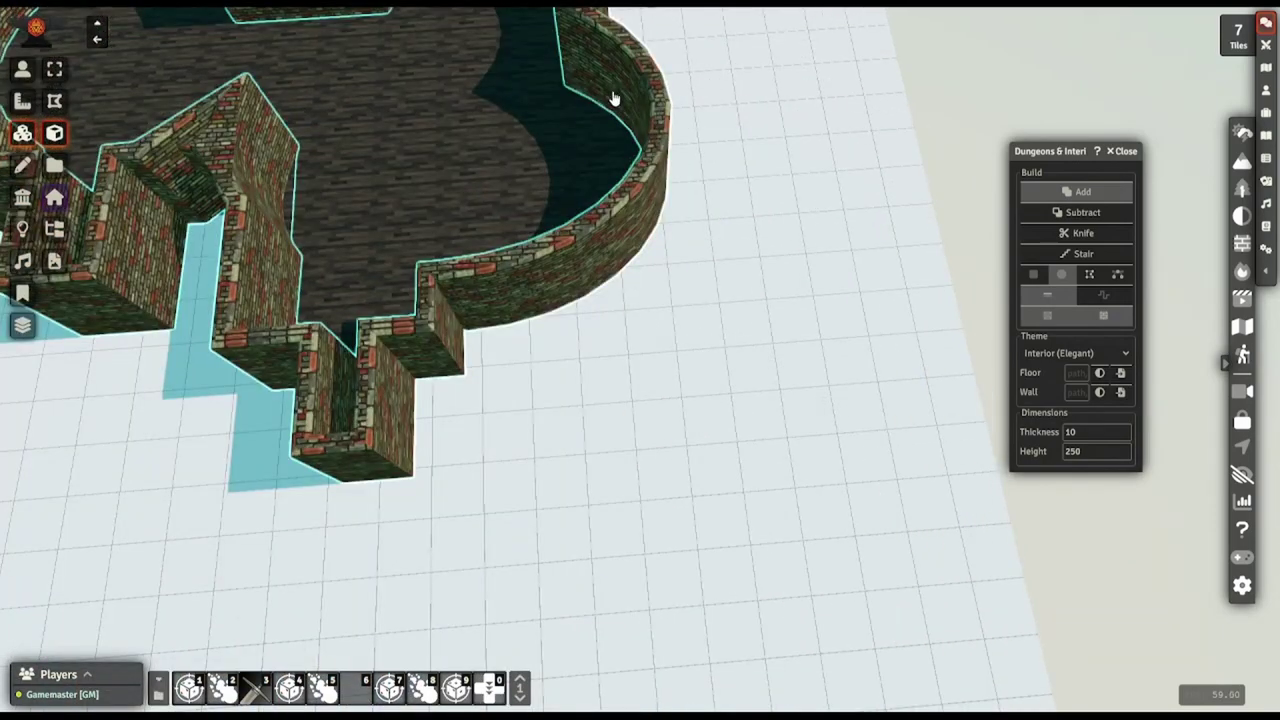
{"action": "left_click", "coordinate": [1093, 280]}
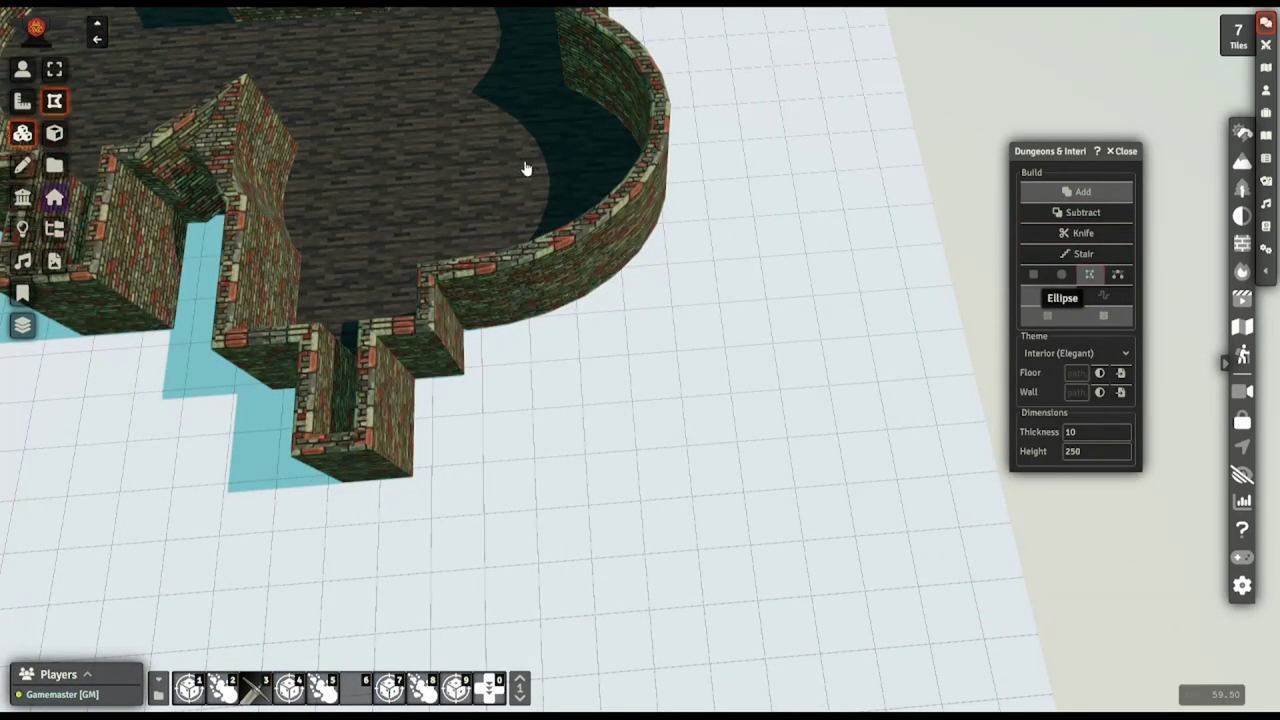
{"action": "right_click_drag", "start_coordinate": [526, 171], "coordinate": [531, 346]}
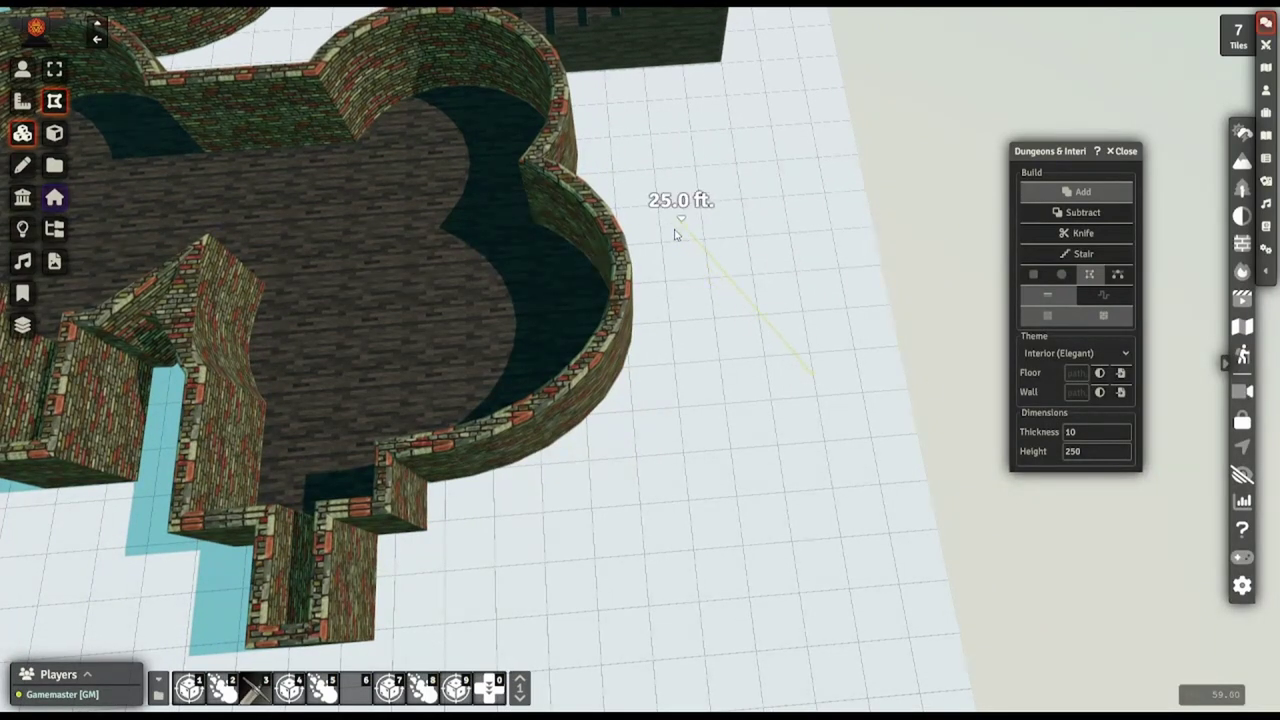
{"action": "left_click", "coordinate": [424, 381]}
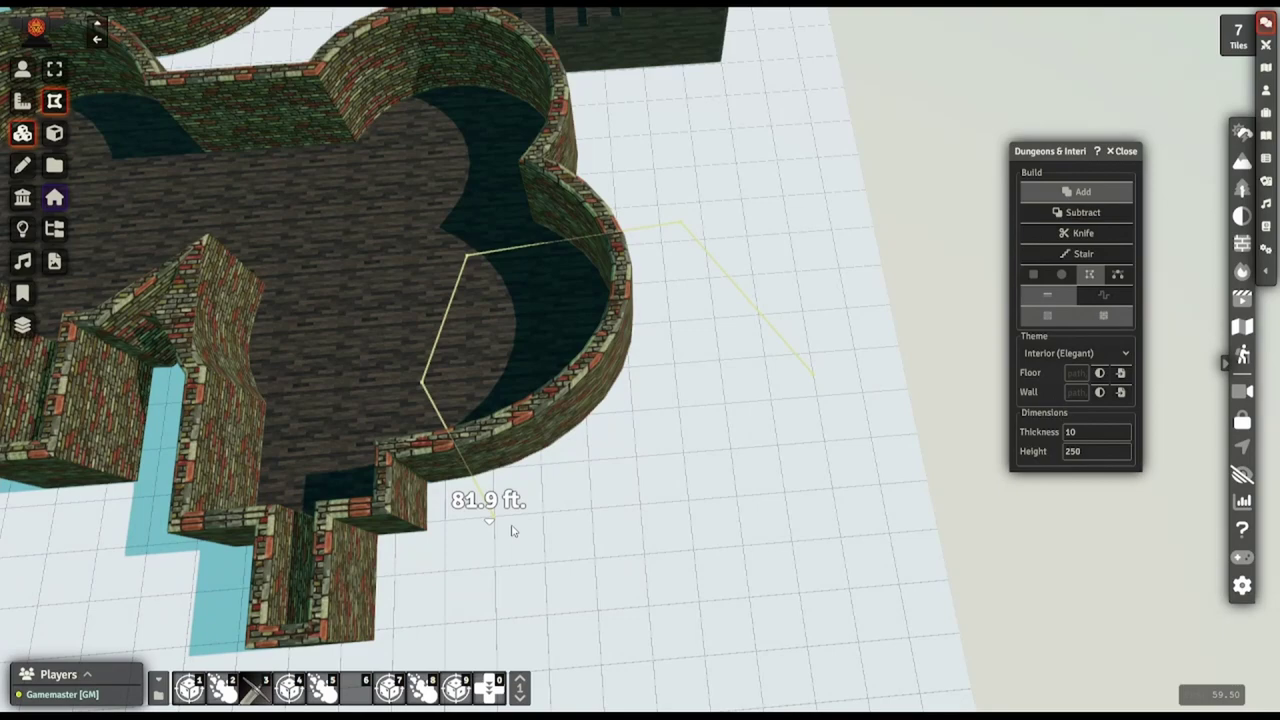
{"action": "double_click", "coordinate": [816, 375]}
Add a second polygon area joining the far-right wall between the round bay and the angular extension
{"action": "right_click_drag", "start_coordinate": [791, 123], "coordinate": [817, 408]}
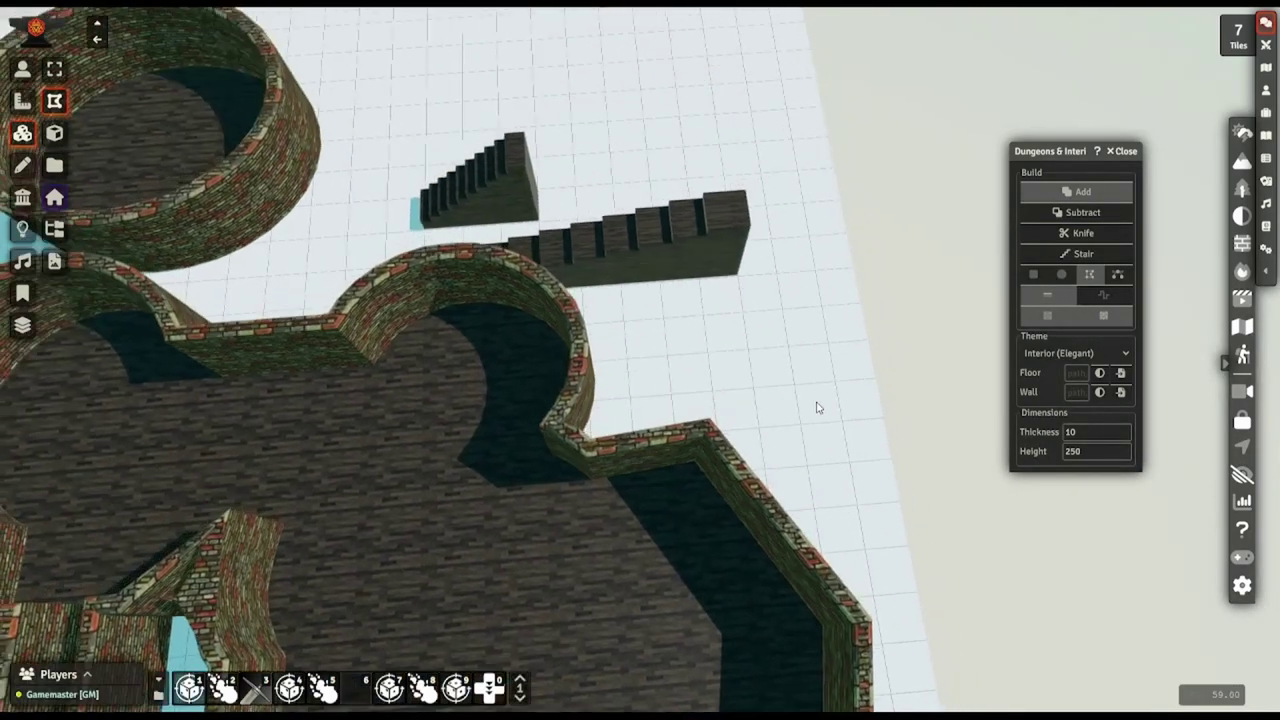
{"action": "left_click", "coordinate": [803, 393]}
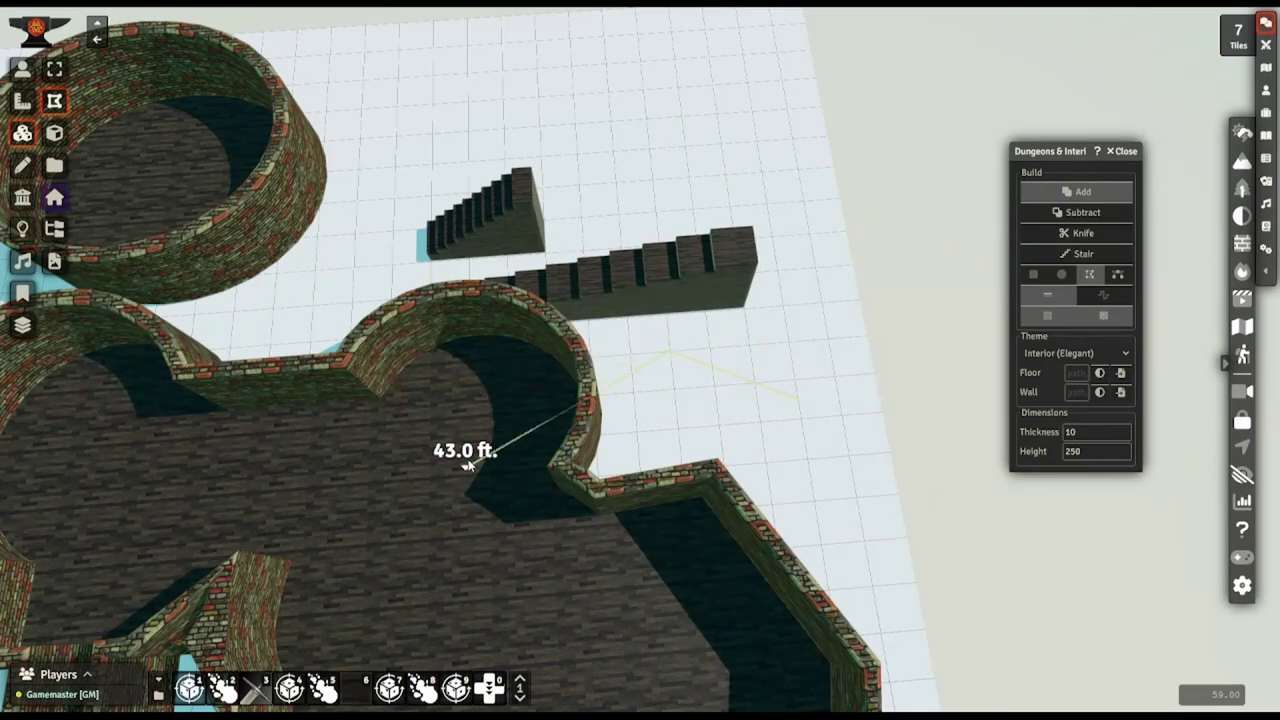
{"action": "double_click", "coordinate": [796, 405]}
Add a smoothly curved area, outlined point by point, over the main building's near-left section
{"action": "right_click_drag", "start_coordinate": [530, 567], "coordinate": [785, 211]}
{"action": "scroll", "coordinate": [785, 211], "scroll_direction": "down", "scroll_amount": 2}
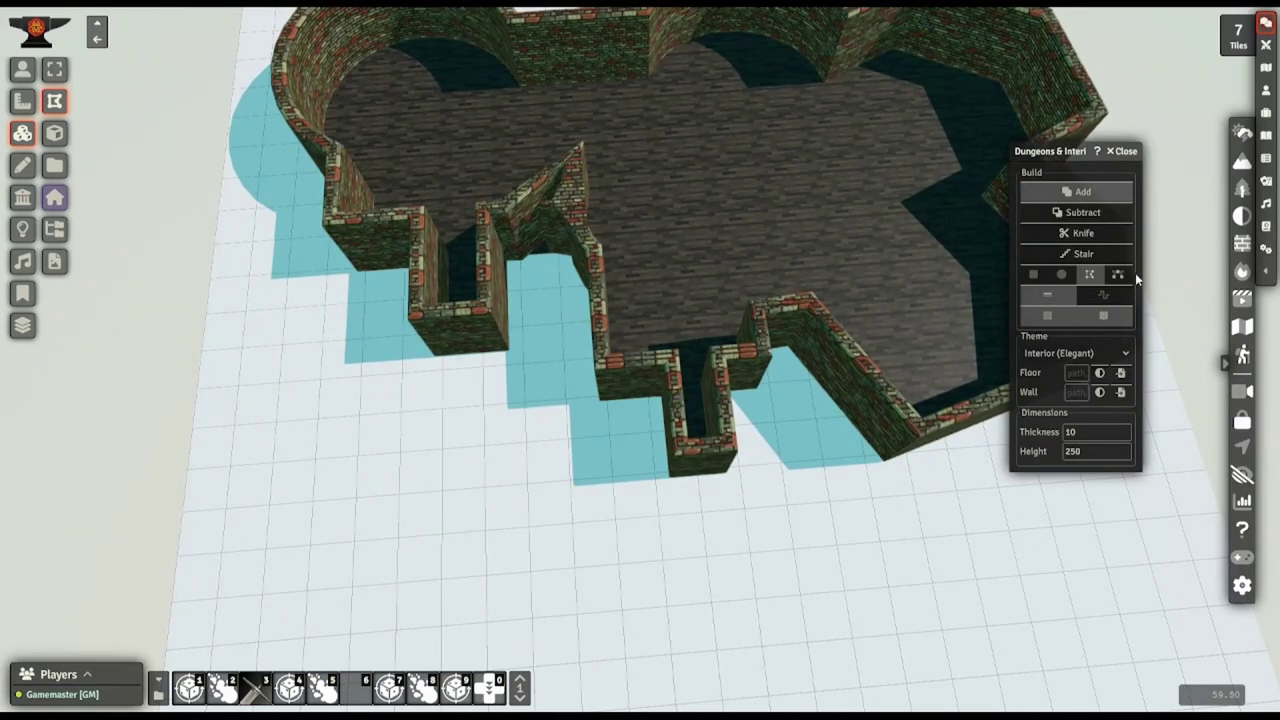
{"action": "right_click_drag", "start_coordinate": [618, 523], "coordinate": [657, 351]}
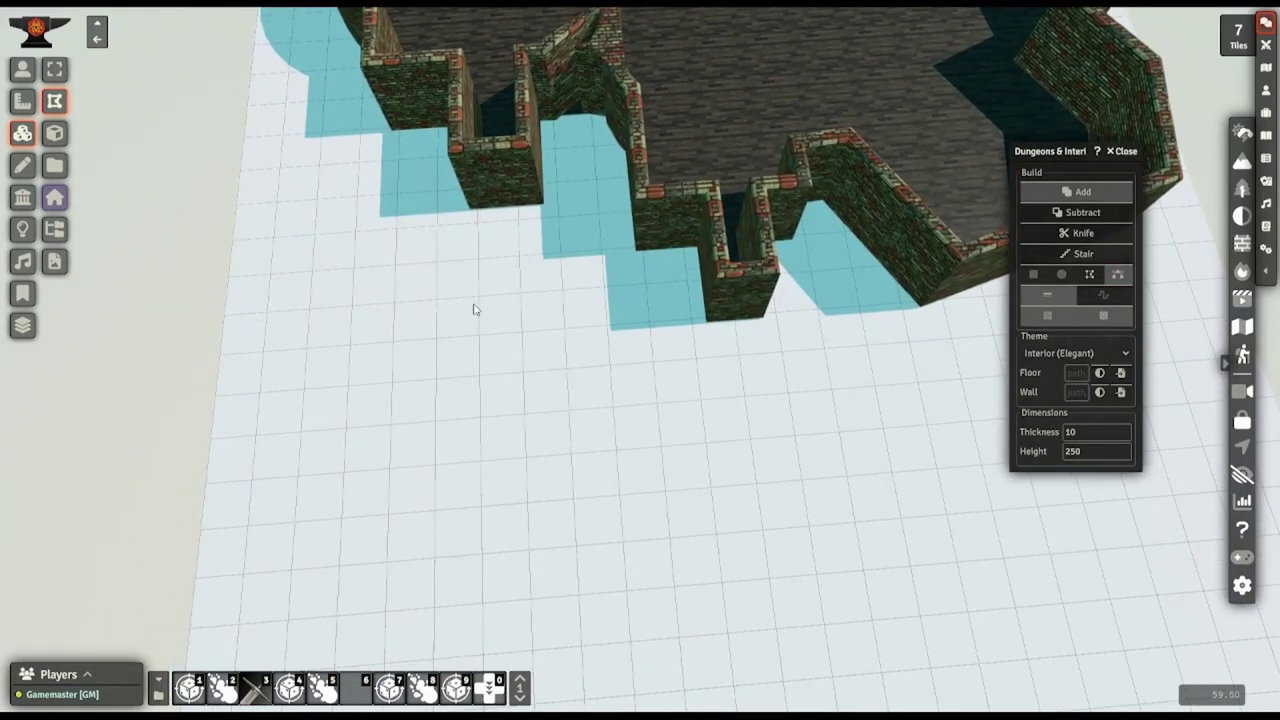
{"action": "mouse_move", "coordinate": [475, 310]}
{"action": "right_mouse_down"}
{"action": "mouse_move", "coordinate": [571, 643]}
{"action": "mouse_move", "coordinate": [557, 608]}
{"action": "right_mouse_up"}
{"action": "left_click", "coordinate": [495, 283]}
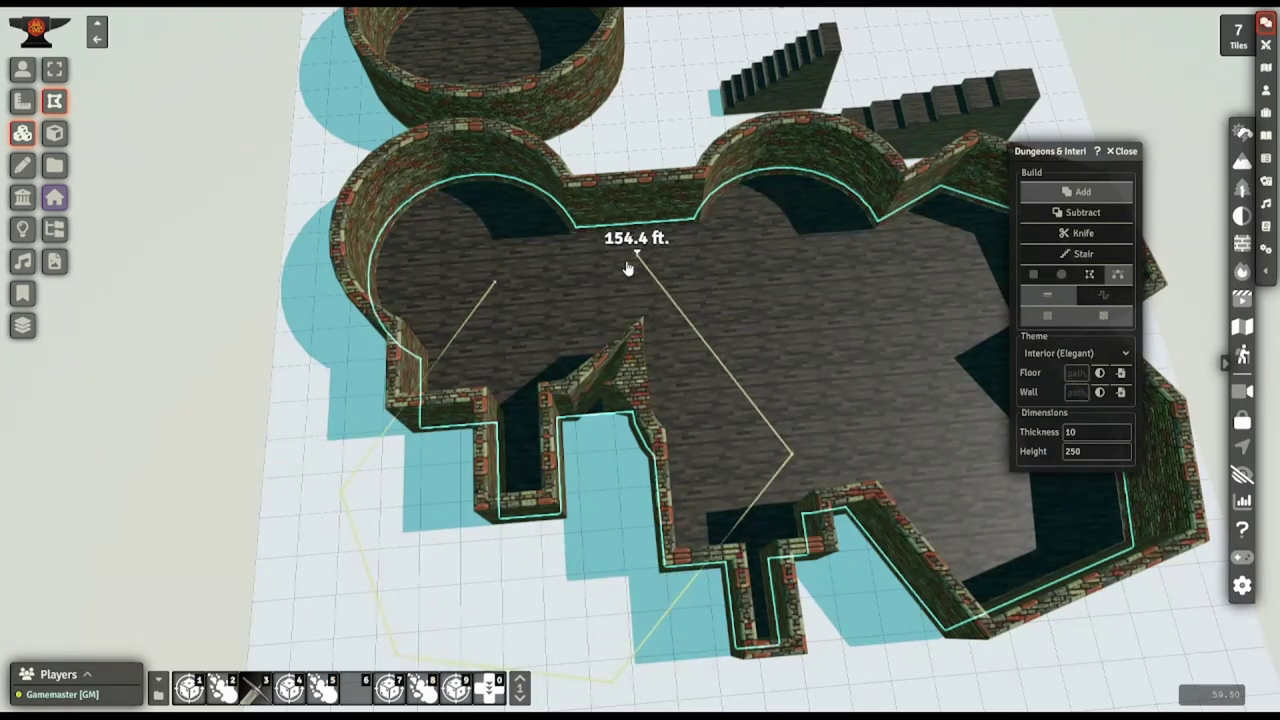
{"action": "left_click", "coordinate": [492, 285]}
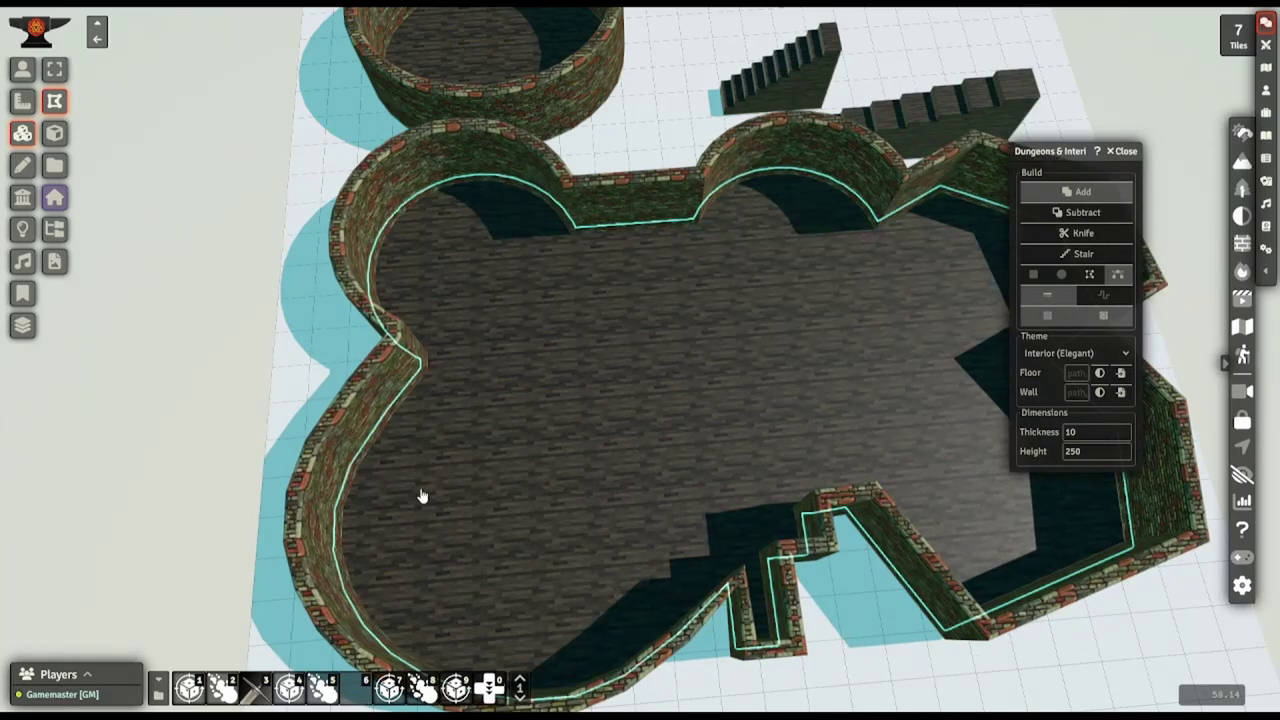
Switch to the token controls and examine the curved walls of the expanded building from several angles
{"action": "right_click_drag", "start_coordinate": [425, 497], "coordinate": [557, 237]}
{"action": "left_click", "coordinate": [24, 72]}
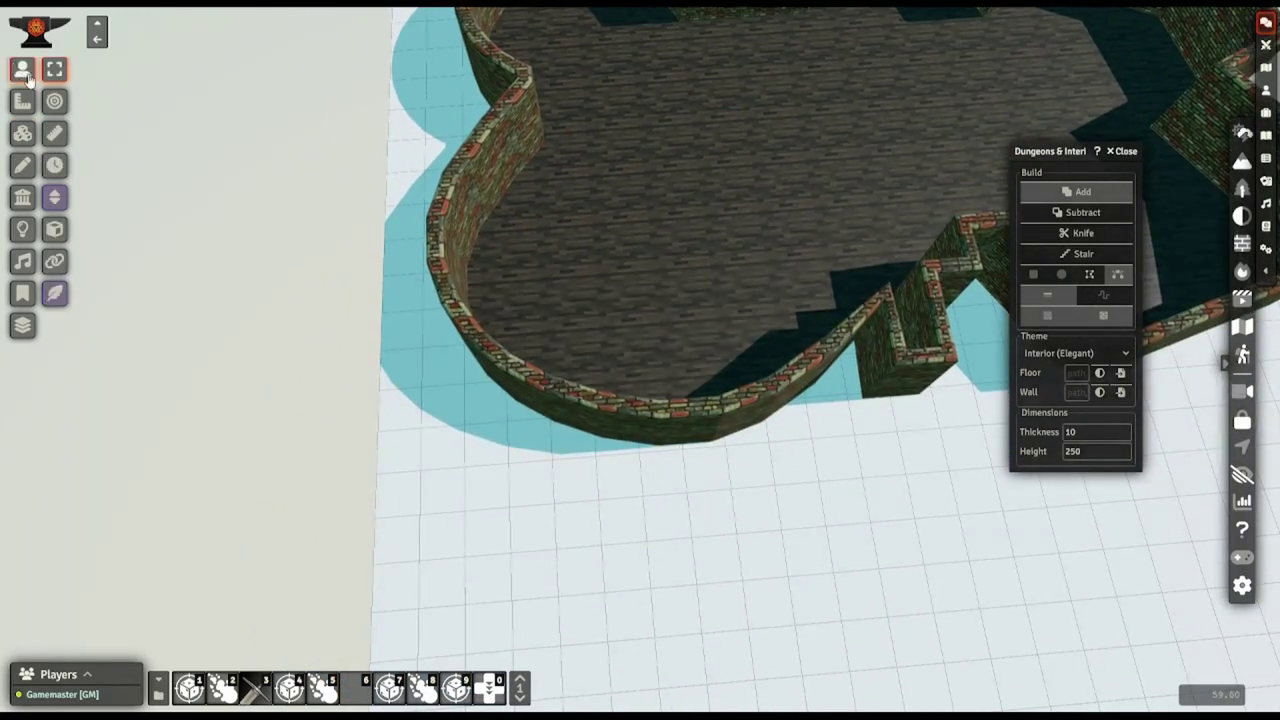
{"action": "scroll", "coordinate": [550, 292], "scroll_direction": "up", "scroll_amount": 6}
{"action": "left_click_drag", "start_coordinate": [640, 387], "coordinate": [691, 421]}
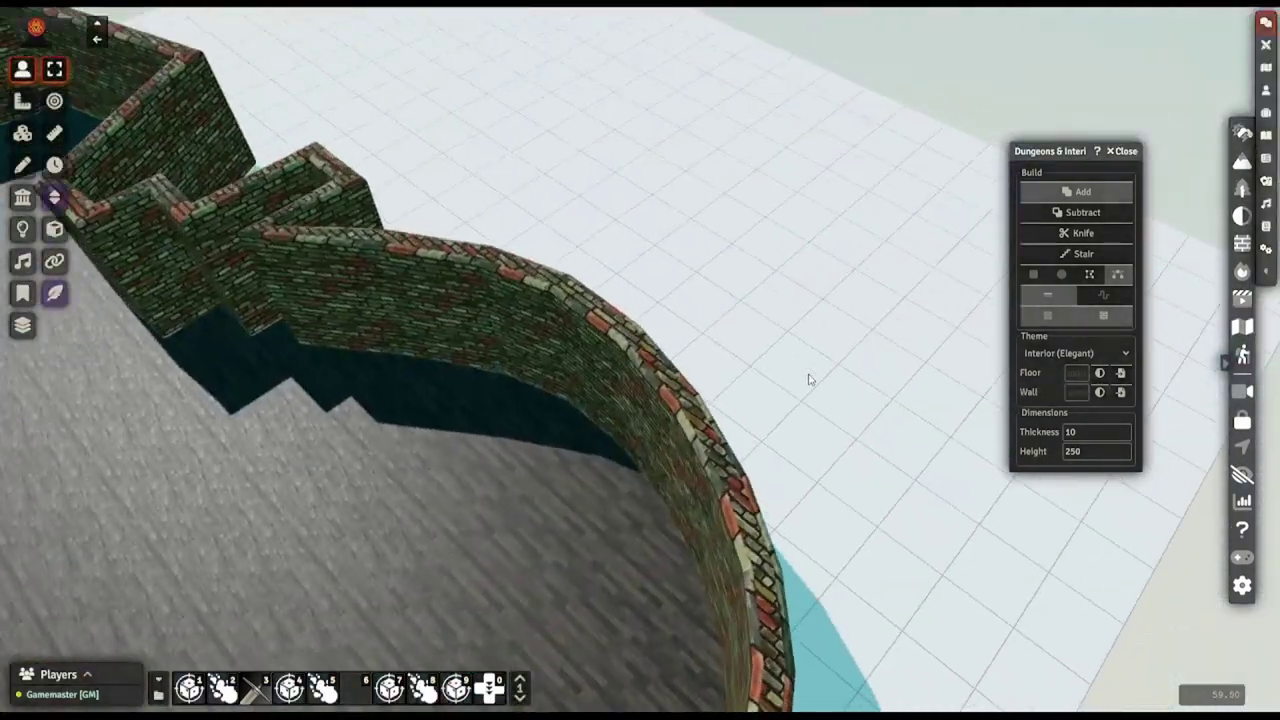
{"action": "right_click_drag", "start_coordinate": [691, 421], "coordinate": [668, 450]}
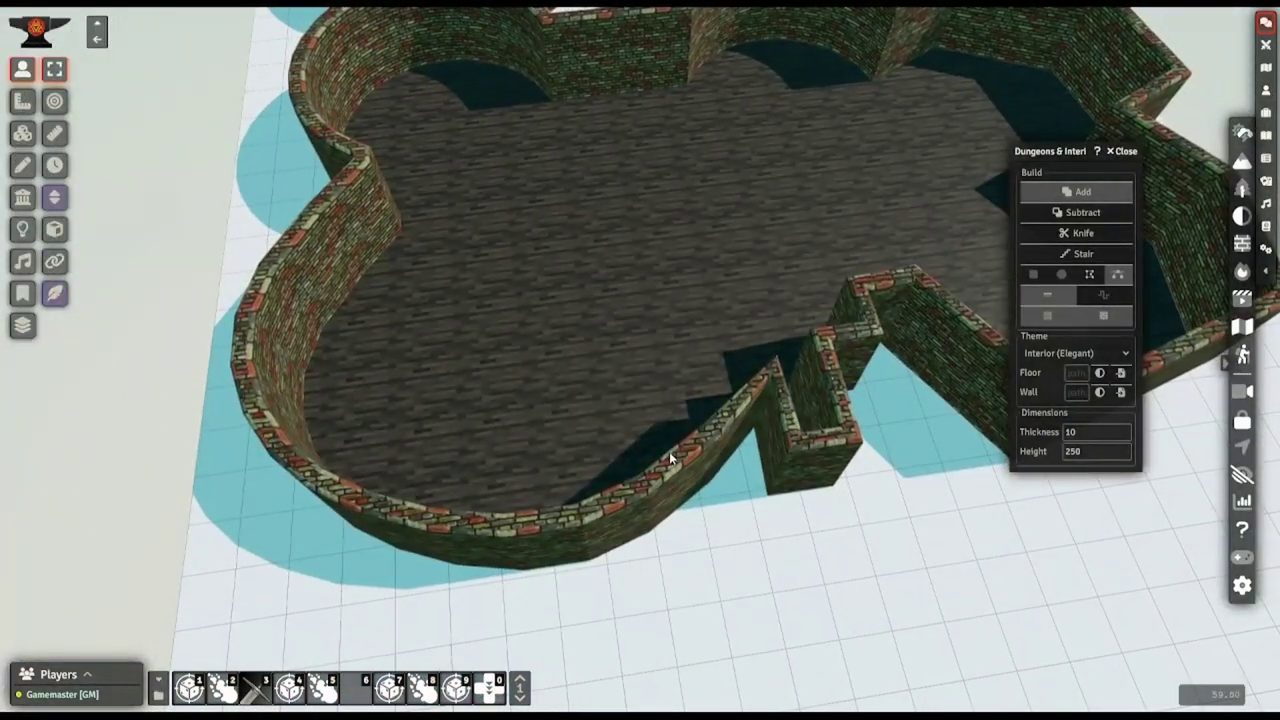
{"action": "scroll", "coordinate": [669, 453], "scroll_direction": "down", "scroll_amount": 3}
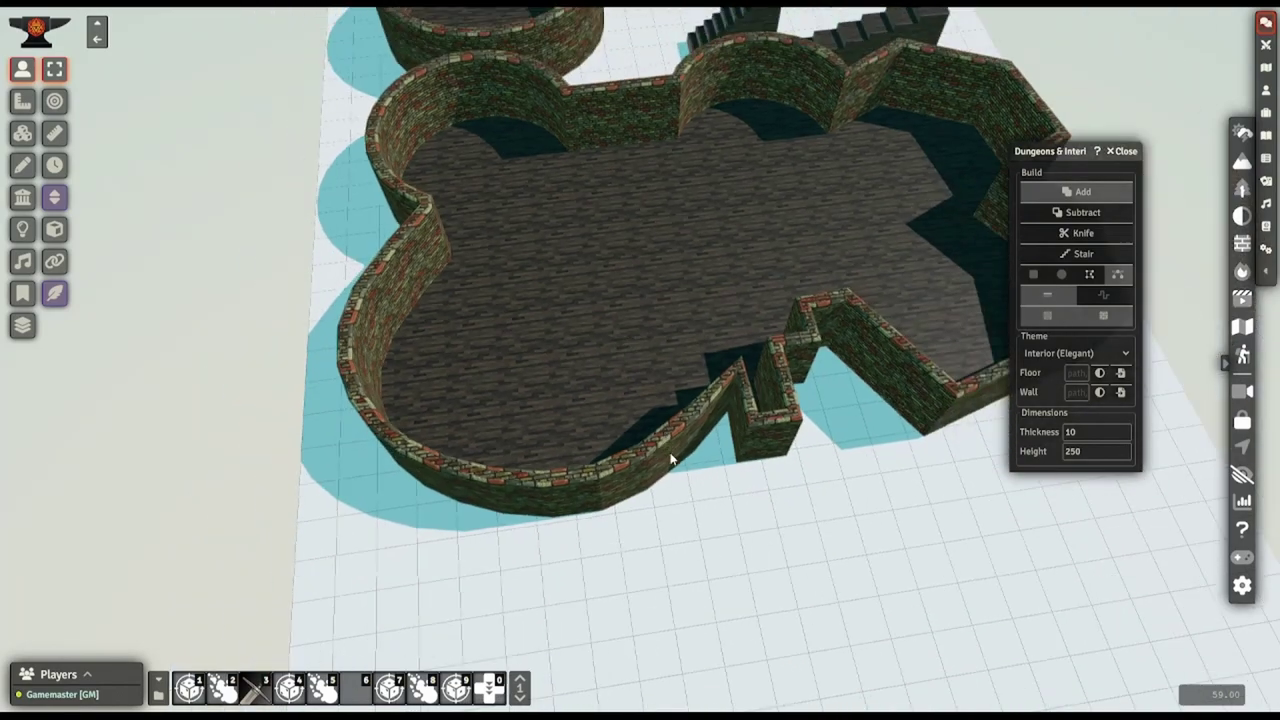
{"action": "middle_click_drag", "start_coordinate": [669, 453], "coordinate": [400, 230]}
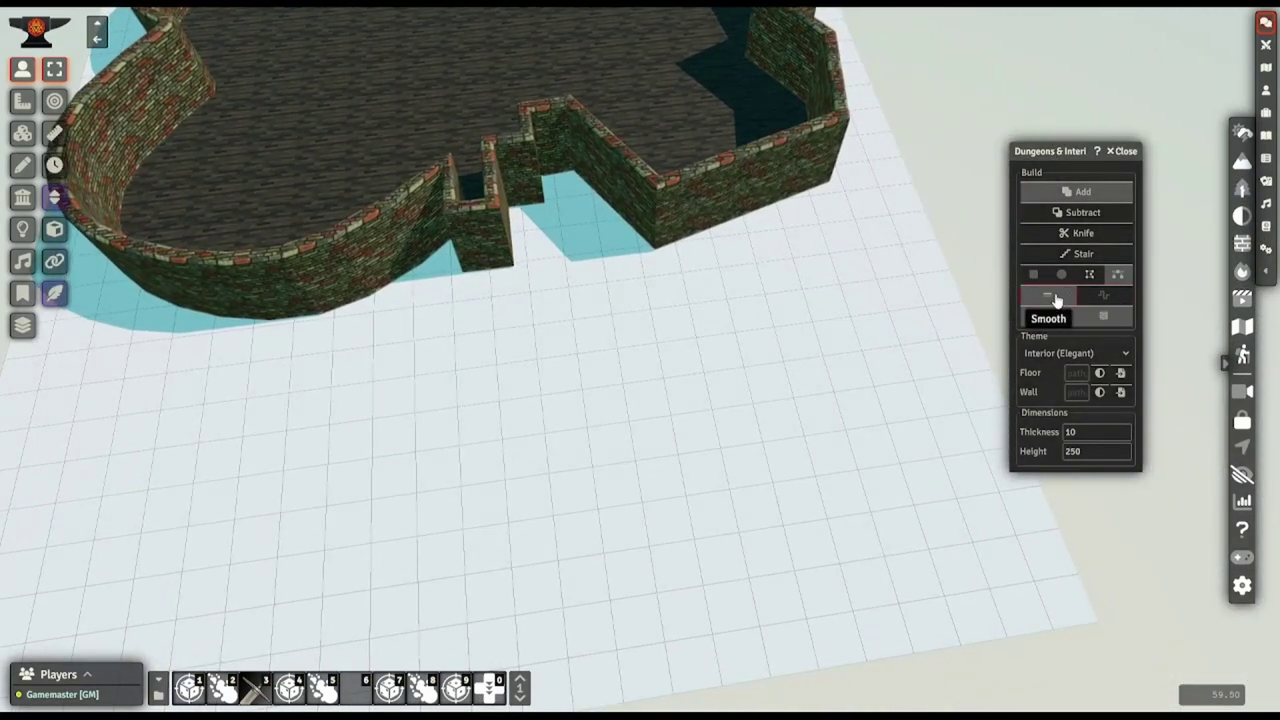
Add a smooth-walled cave room in front of the main building using the Cave (Stone Realistic) theme, outlined as a polygon
{"action": "middle_click_drag", "start_coordinate": [610, 262], "coordinate": [630, 468]}
{"action": "middle_click_drag", "start_coordinate": [606, 366], "coordinate": [655, 256]}
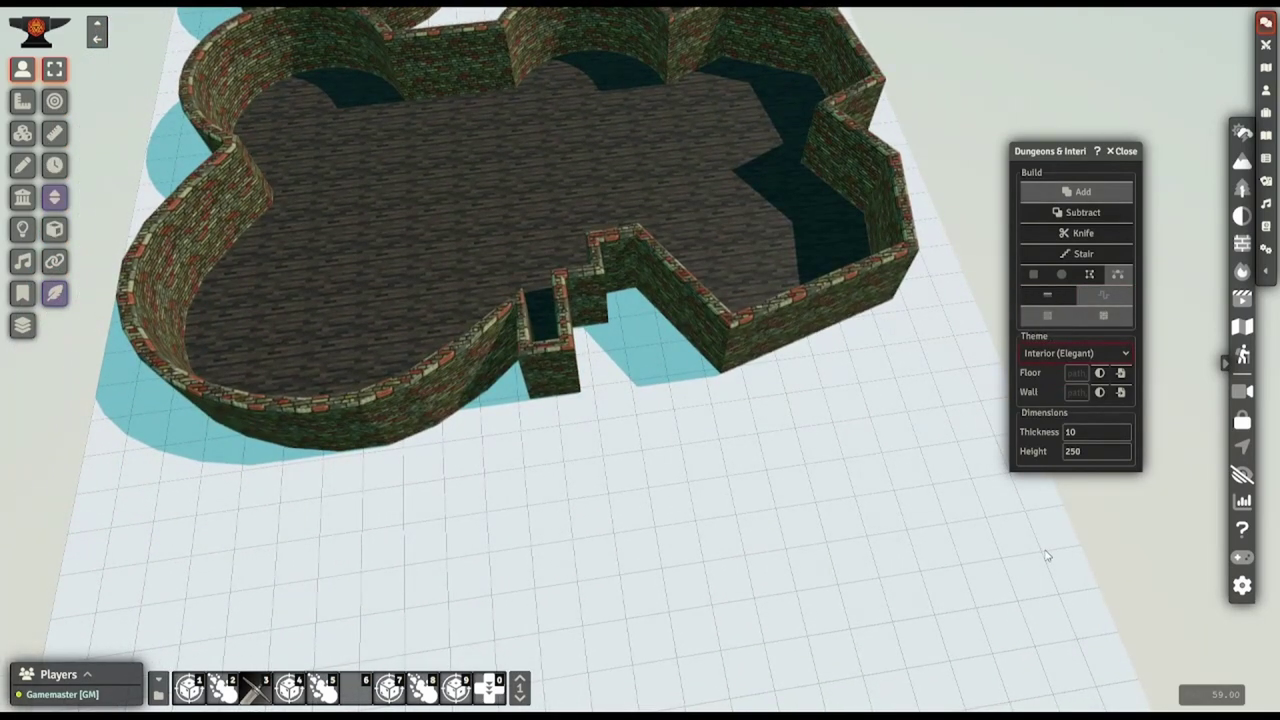
{"action": "right_click_drag", "start_coordinate": [534, 568], "coordinate": [657, 349]}
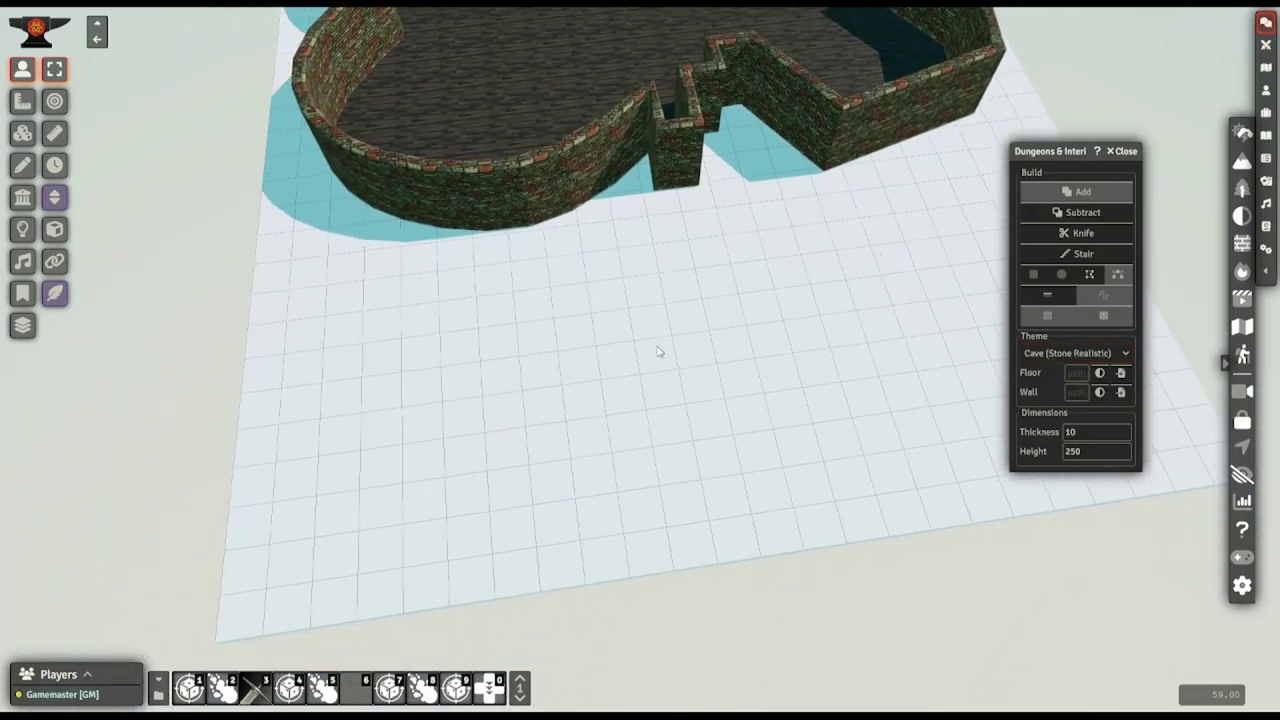
{"action": "right_click_drag", "start_coordinate": [748, 209], "coordinate": [734, 240]}
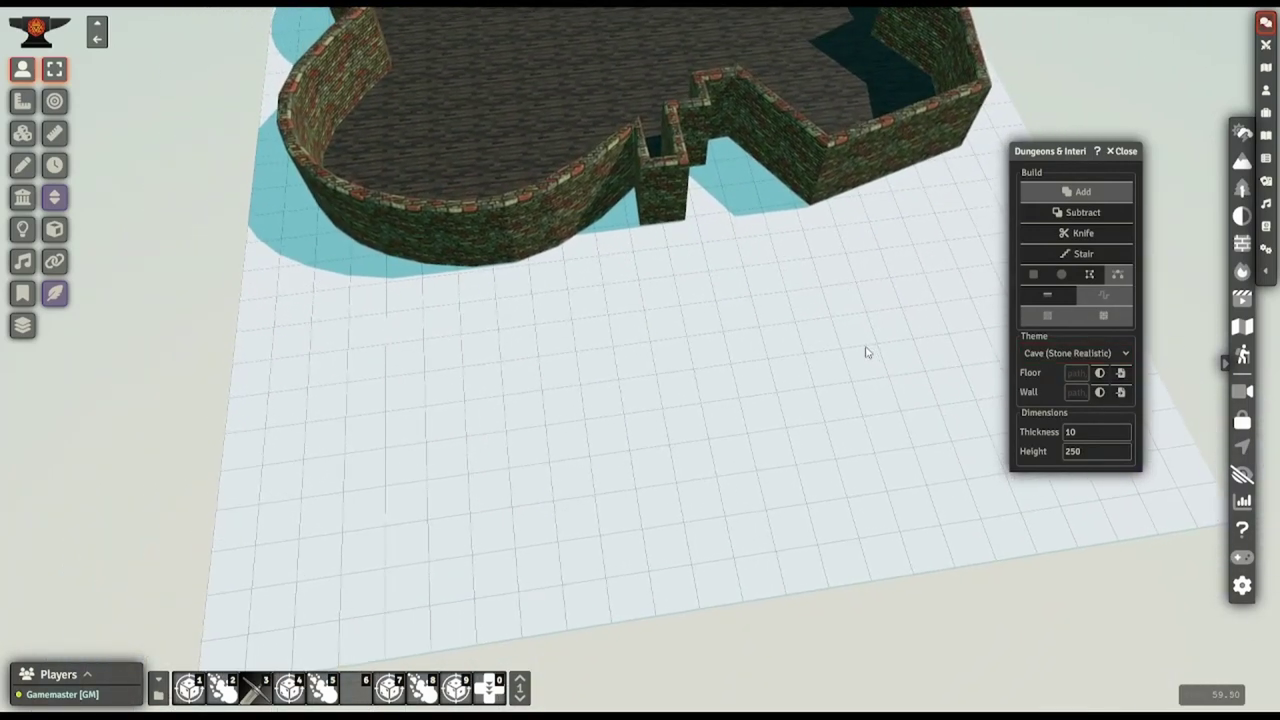
{"action": "left_click", "coordinate": [1092, 276]}
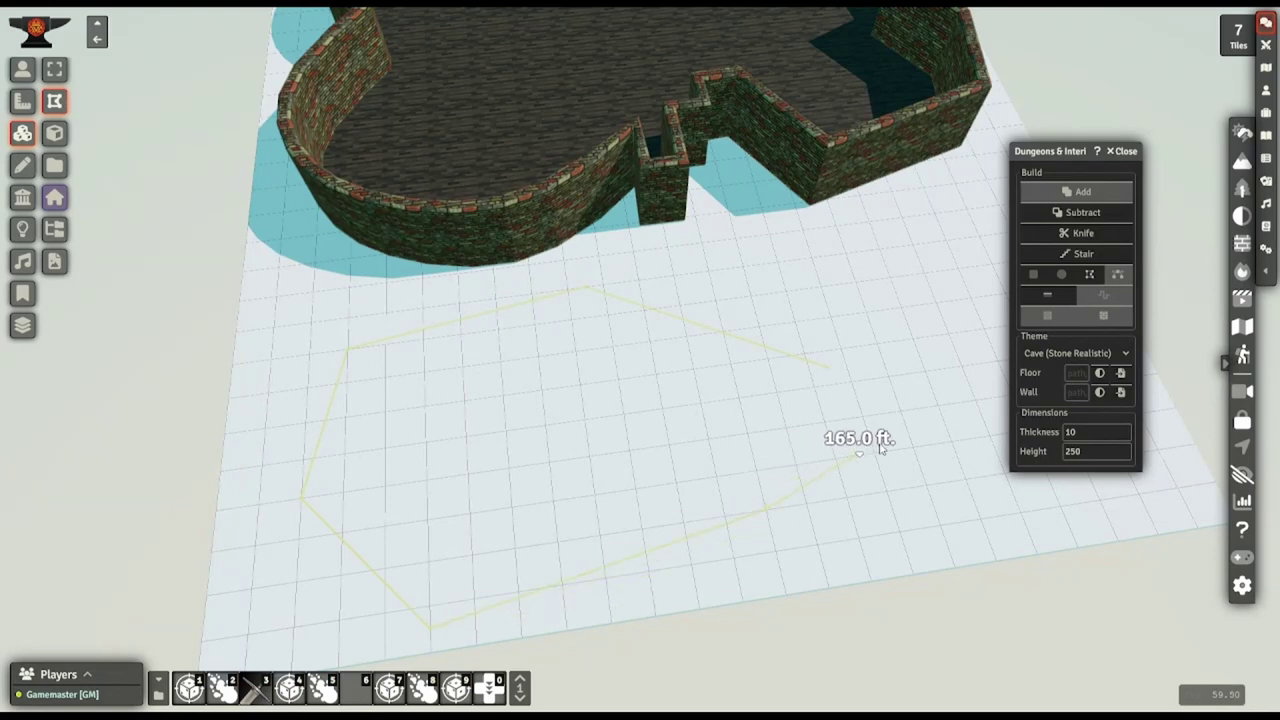
{"action": "left_click", "coordinate": [825, 373]}
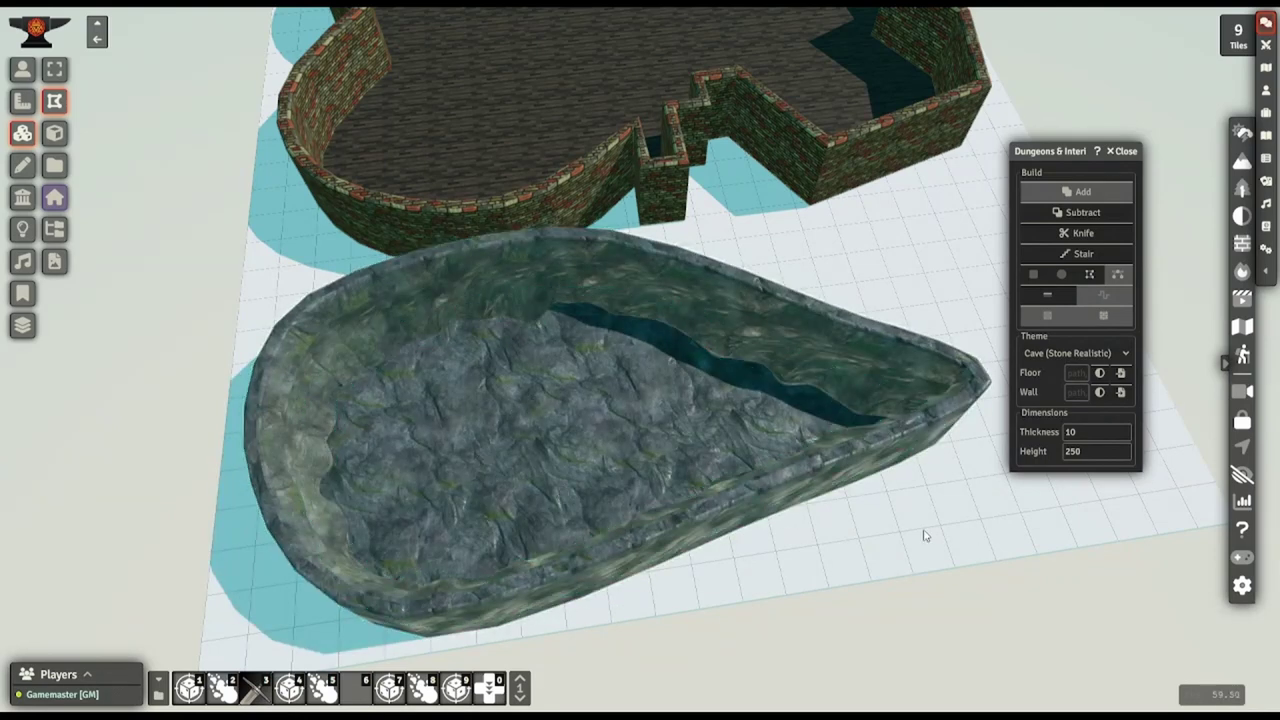
Examine the cave room's rocky floor and curved walls up close from several angles
{"action": "scroll", "coordinate": [926, 534], "scroll_direction": "up", "scroll_amount": 4}
{"action": "middle_click_drag", "start_coordinate": [508, 486], "coordinate": [656, 446]}
{"action": "right_click_drag", "start_coordinate": [656, 446], "coordinate": [571, 443]}
{"action": "scroll", "coordinate": [571, 443], "scroll_direction": "up", "scroll_amount": 3}
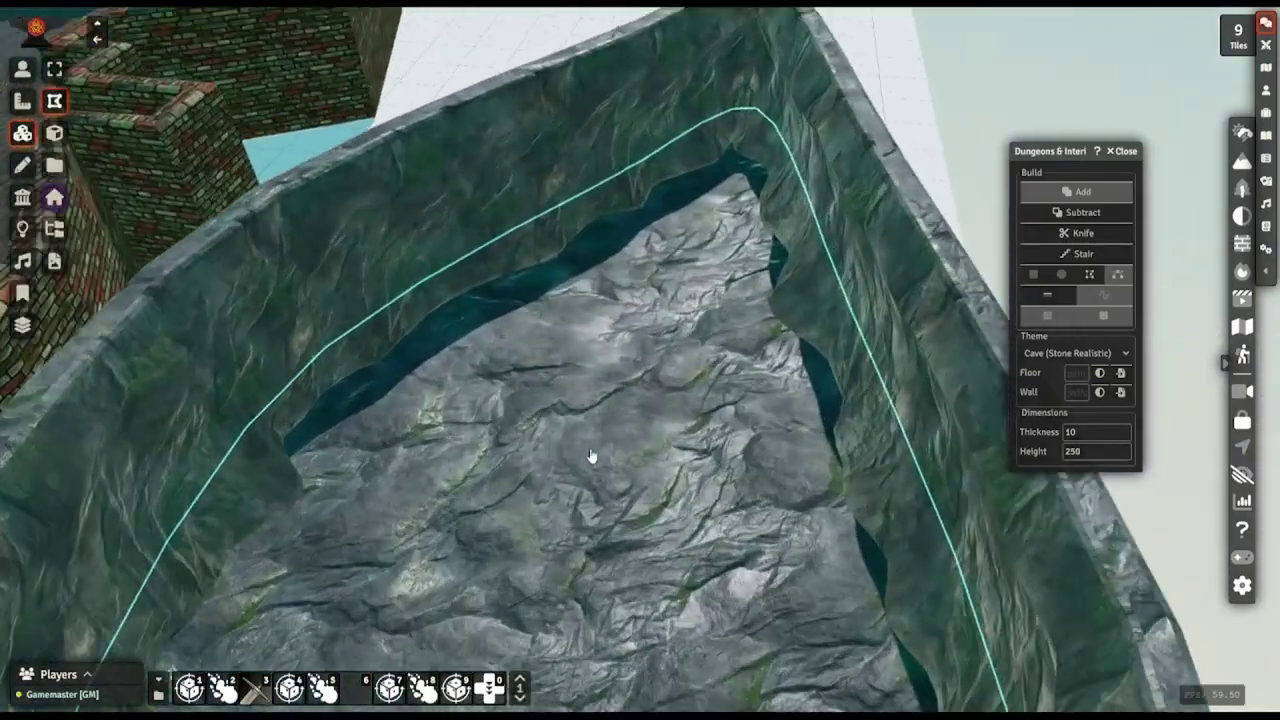
{"action": "middle_click_drag", "start_coordinate": [594, 457], "coordinate": [734, 383]}
{"action": "right_click_drag", "start_coordinate": [734, 383], "coordinate": [638, 493]}
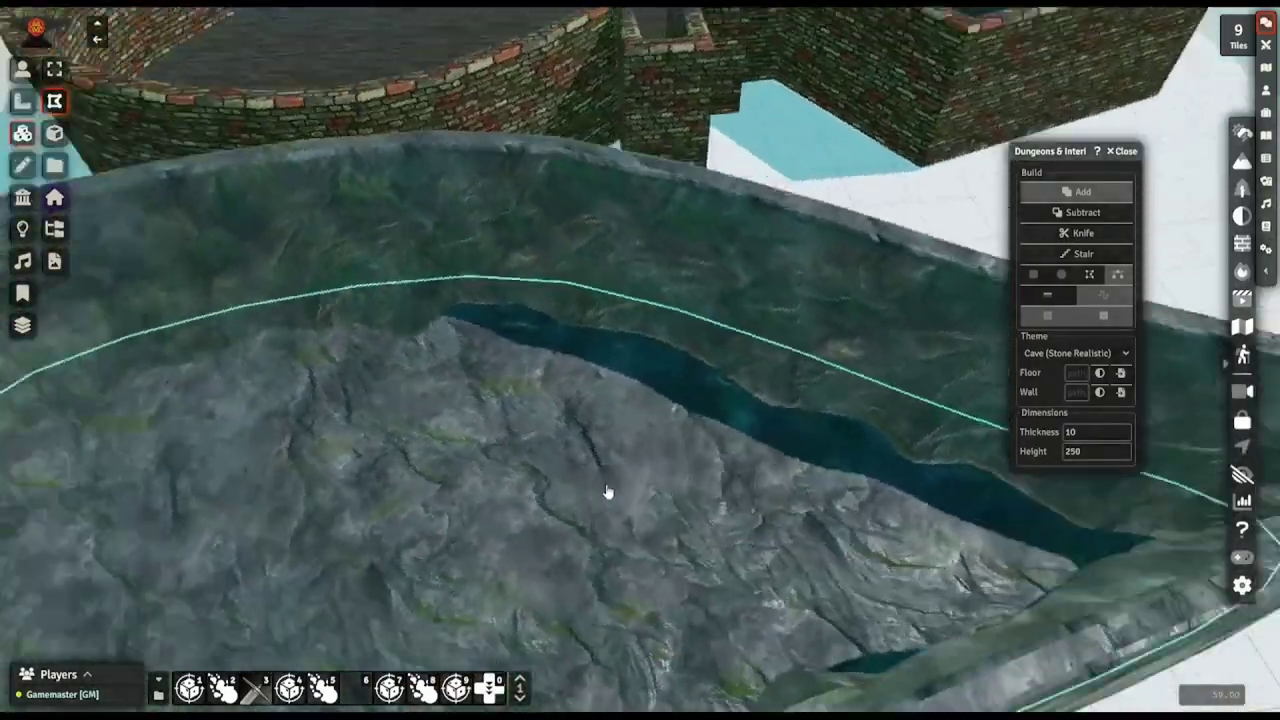
{"action": "scroll", "coordinate": [609, 491], "scroll_direction": "down", "scroll_amount": 4}
{"action": "right_click_drag", "start_coordinate": [613, 490], "coordinate": [681, 410]}
{"action": "right_click_drag", "start_coordinate": [749, 363], "coordinate": [680, 394]}
{"action": "right_click_drag", "start_coordinate": [646, 463], "coordinate": [534, 351]}
{"action": "scroll", "coordinate": [534, 351], "scroll_direction": "down", "scroll_amount": 3}
Cut the cave's pointed end with a rectangular Knife area measuring about 35 ft diagonally
{"action": "left_click", "coordinate": [1068, 236]}
{"action": "right_click_drag", "start_coordinate": [825, 297], "coordinate": [649, 311]}
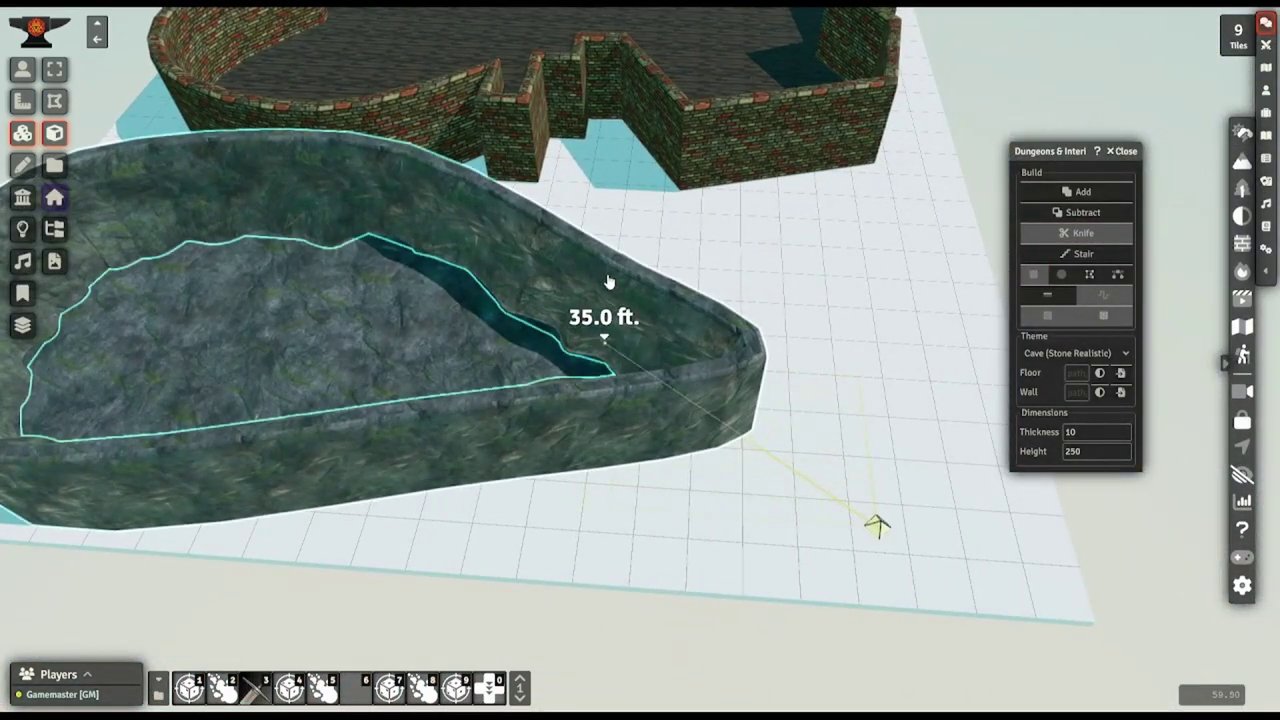
{"action": "left_click_drag", "start_coordinate": [610, 283], "coordinate": [629, 306]}
{"action": "middle_click_drag", "start_coordinate": [786, 297], "coordinate": [929, 361]}
Subtract a rectangular area measuring about 35 ft diagonally from the cave wall facing the main building
{"action": "left_click", "coordinate": [1073, 215]}
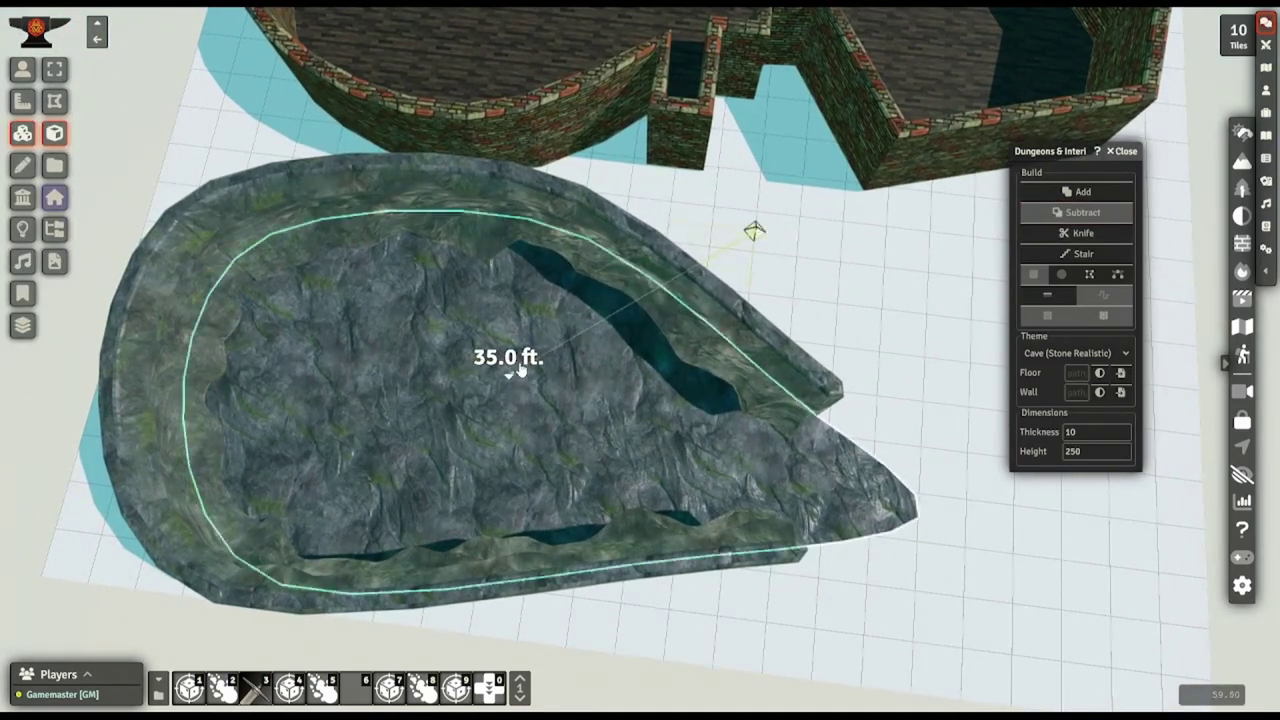
{"action": "left_click_drag", "start_coordinate": [520, 368], "coordinate": [517, 370]}
{"action": "middle_click_drag", "start_coordinate": [426, 563], "coordinate": [569, 446]}
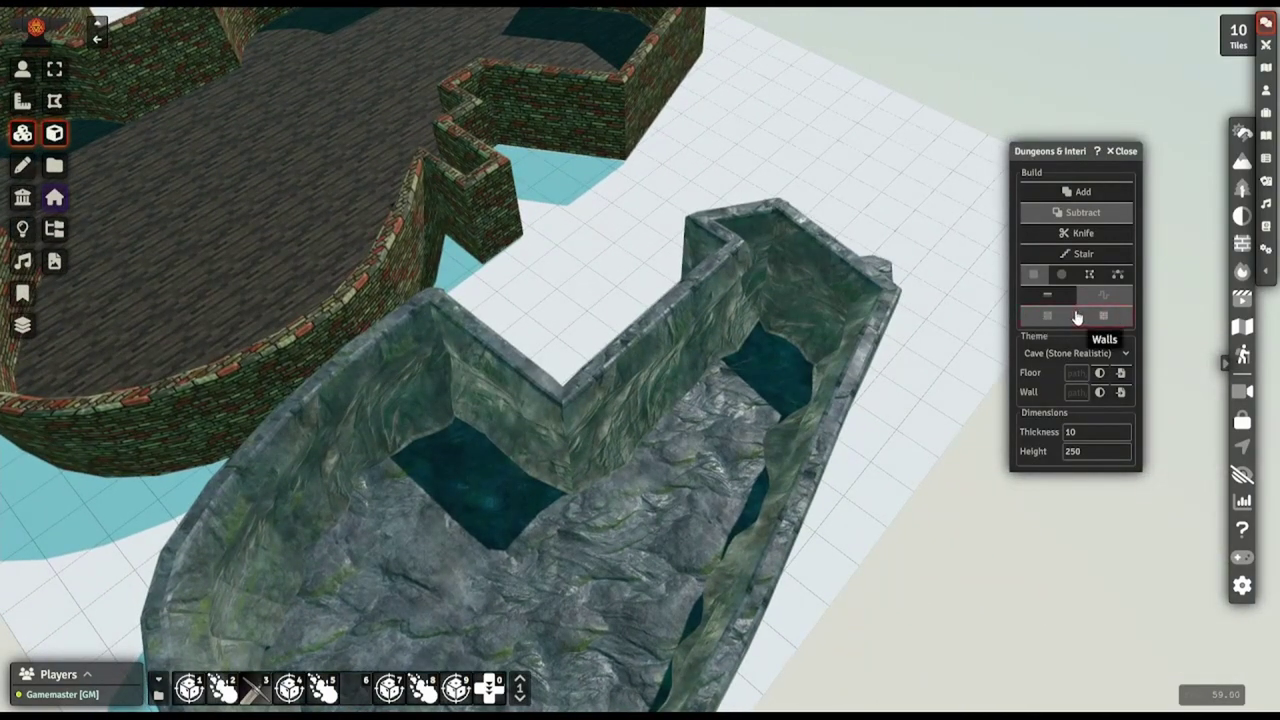
Turn off walls and add a floor-only rectangular cave area around the staircases behind the main building
{"action": "left_click", "coordinate": [1104, 326]}
{"action": "right_click_drag", "start_coordinate": [686, 272], "coordinate": [500, 490]}
{"action": "right_click_drag", "start_coordinate": [471, 228], "coordinate": [900, 500]}
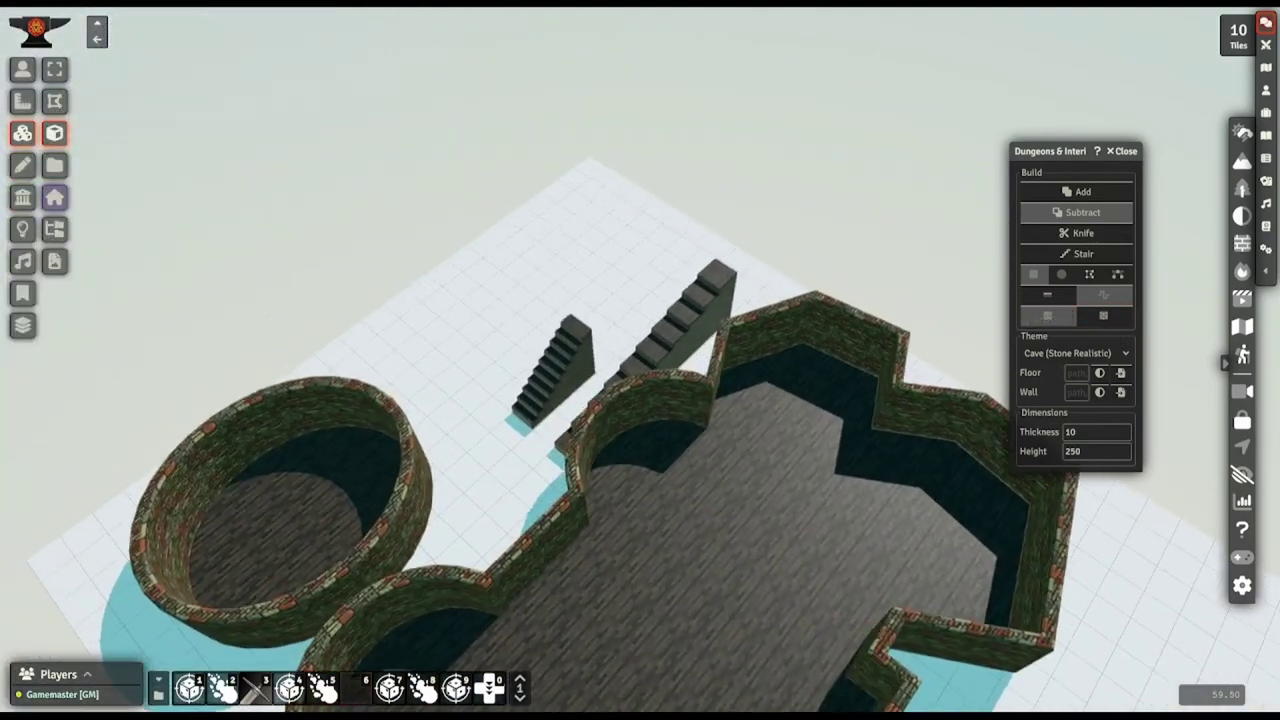
{"action": "left_click", "coordinate": [1060, 190]}
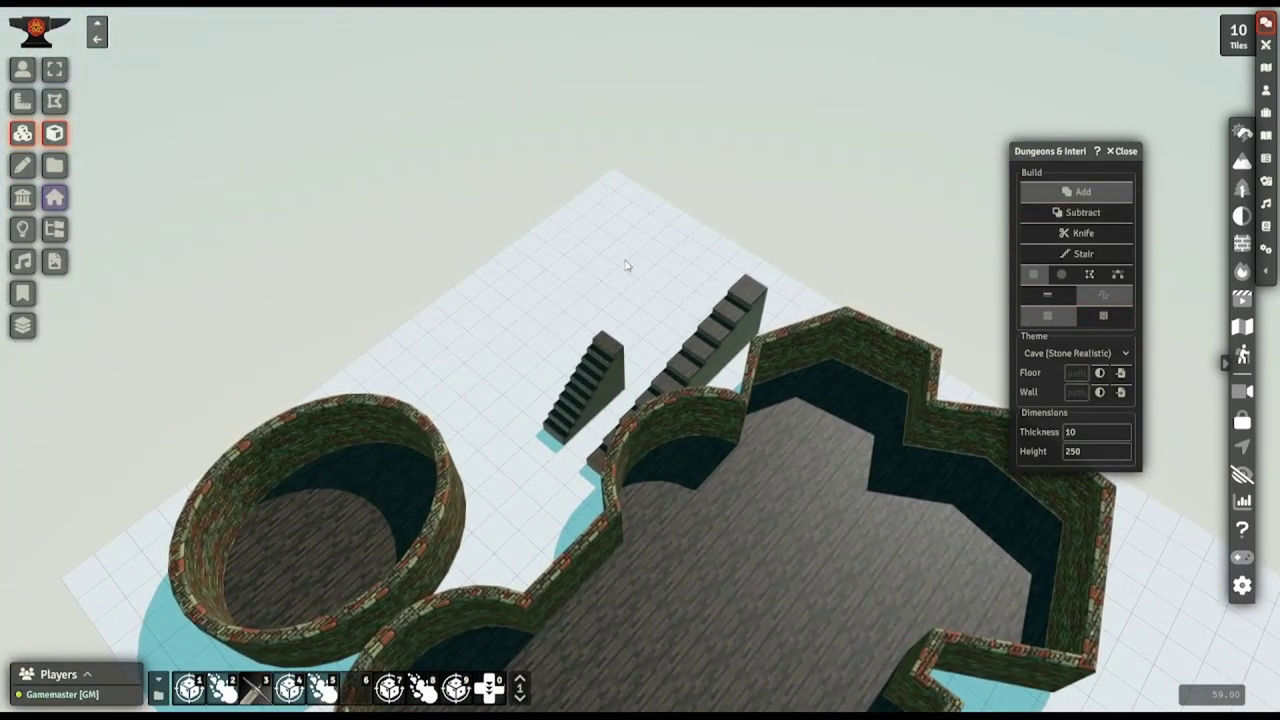
{"action": "left_click_drag", "start_coordinate": [575, 362], "coordinate": [576, 358]}
{"action": "middle_click_drag", "start_coordinate": [626, 574], "coordinate": [500, 530]}
{"action": "right_click_drag", "start_coordinate": [454, 574], "coordinate": [850, 322]}
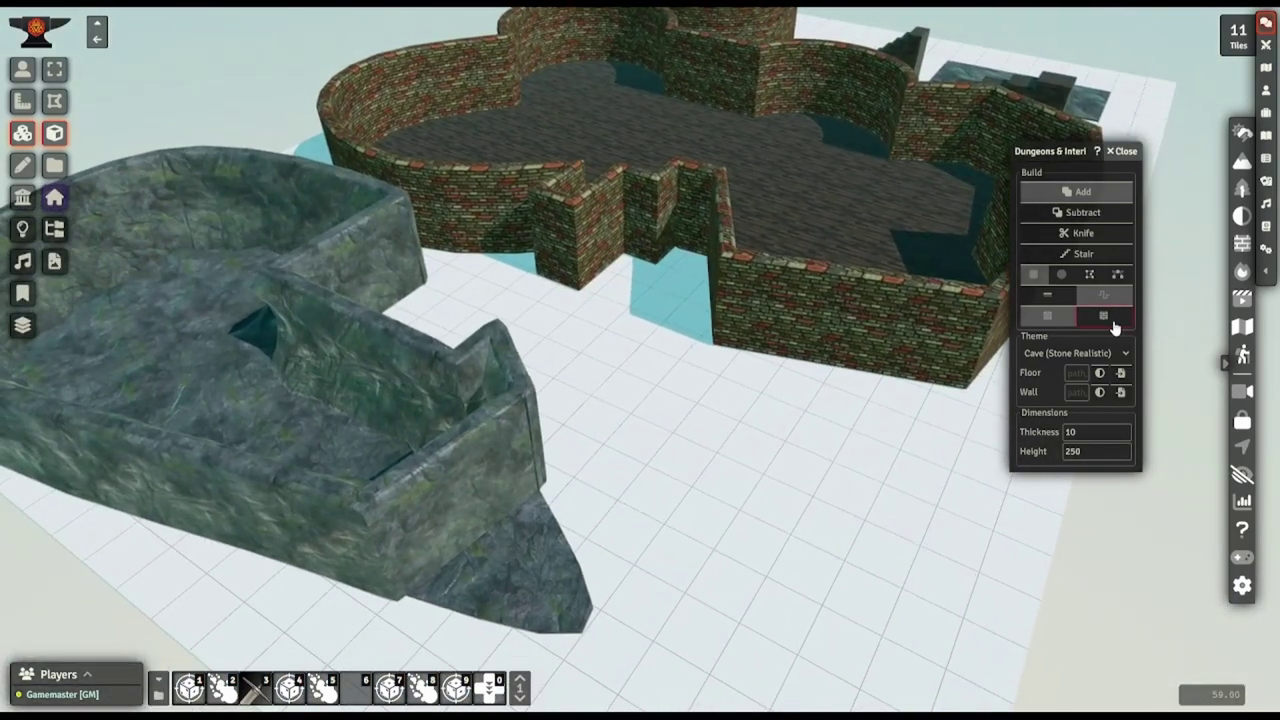
Enable walls without a floor and add a rectangular cave enclosure, about 30 ft diagonally, beside the cave's cut end
{"action": "left_click", "coordinate": [1112, 321]}
{"action": "left_click", "coordinate": [1058, 319]}
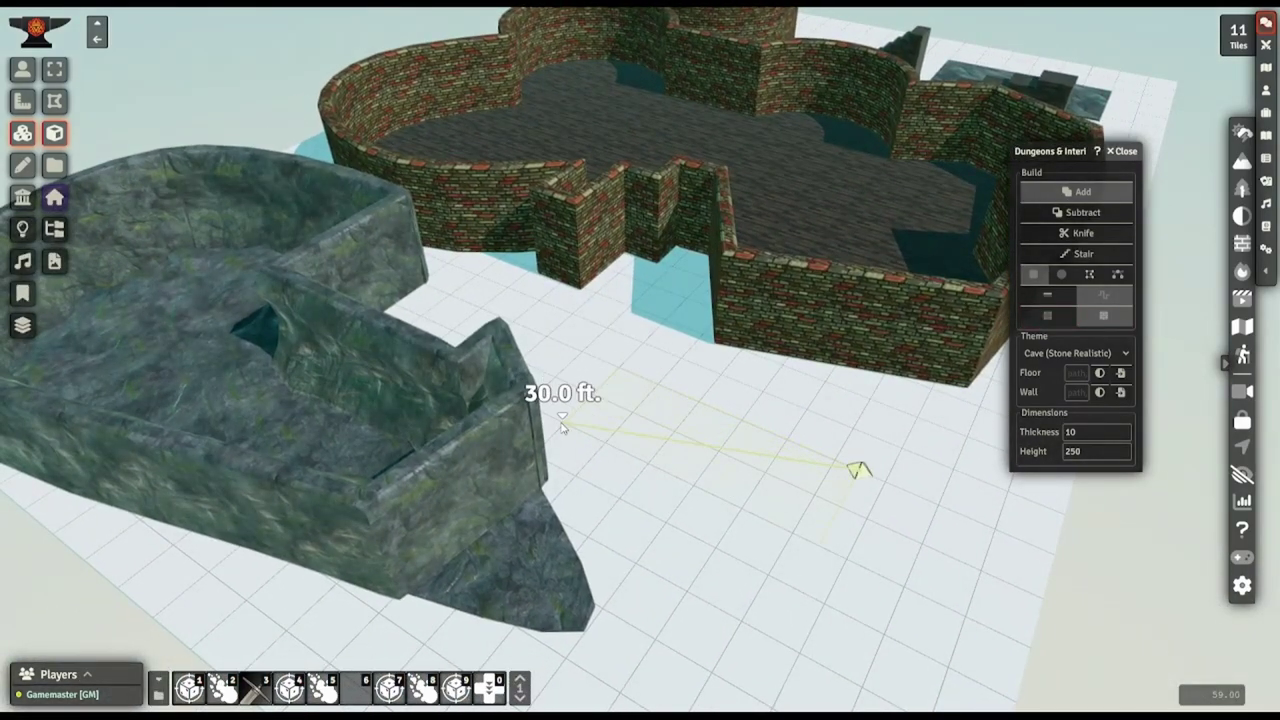
{"action": "left_click_drag", "start_coordinate": [562, 428], "coordinate": [563, 429]}
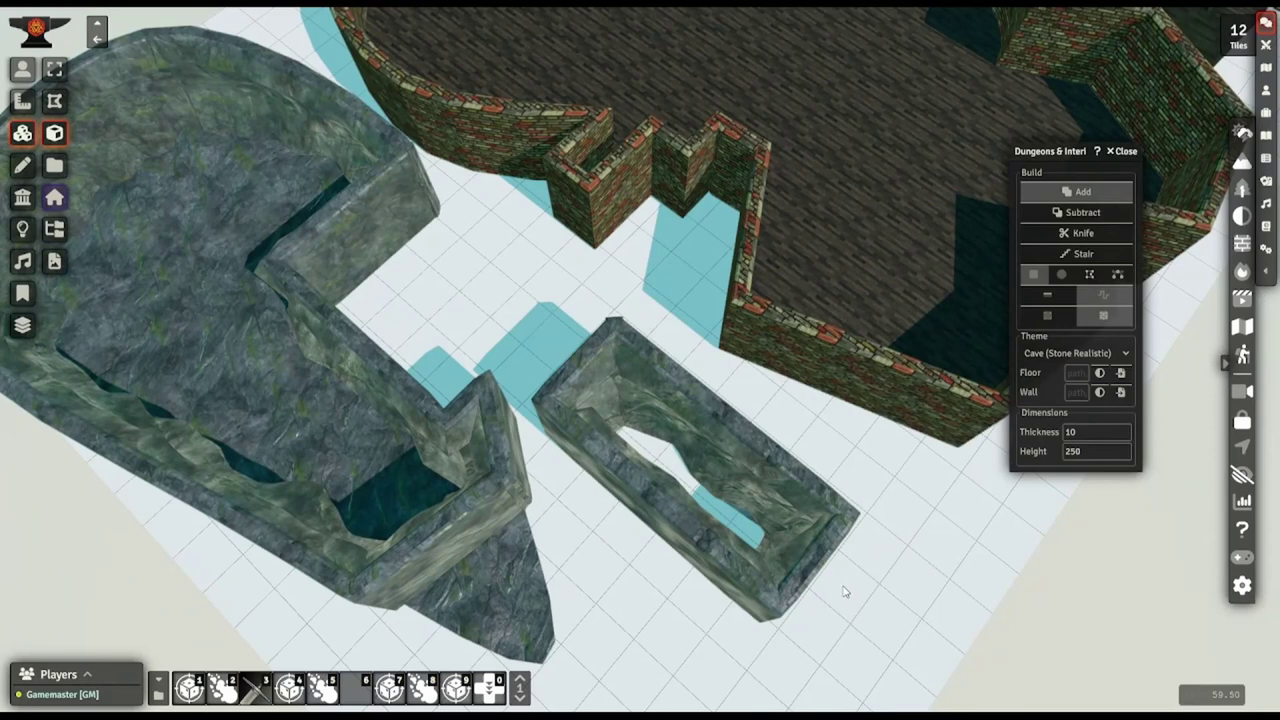
{"action": "left_click", "coordinate": [1048, 297]}
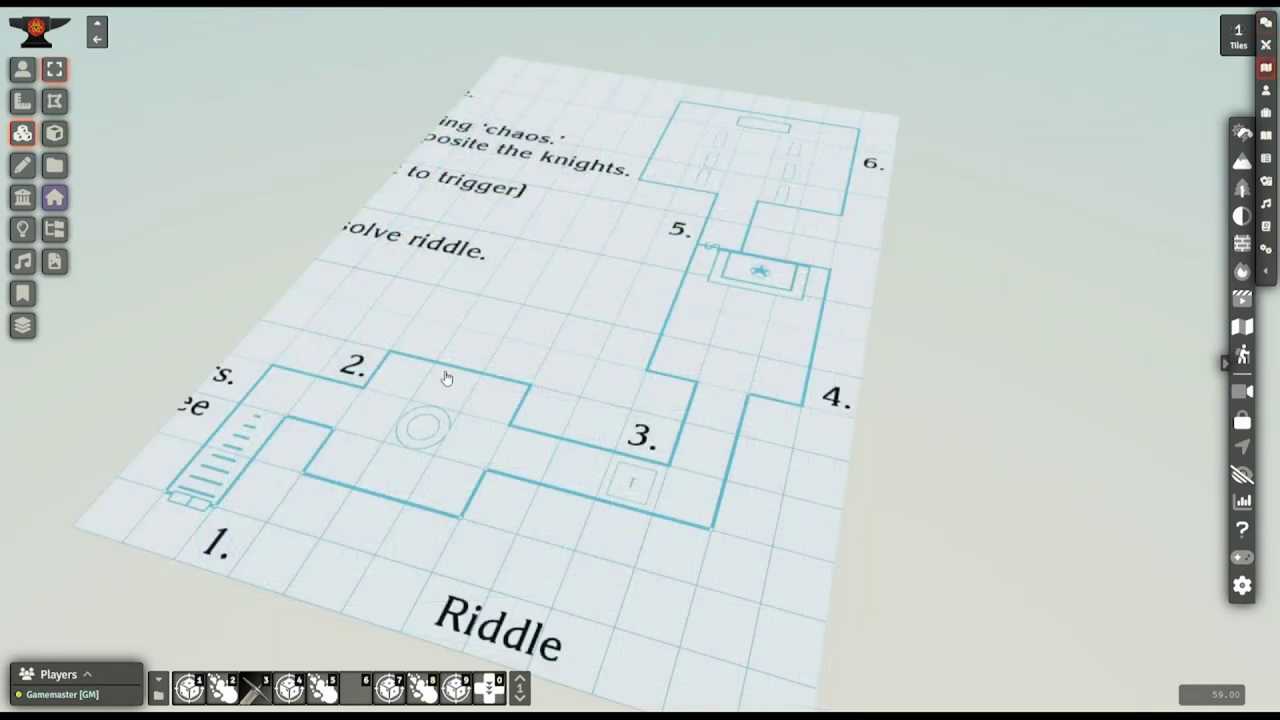
Examine the Riddle map's layout from the entrance stairs and room 2 through the corridors to room 4
{"action": "middle_click_drag", "start_coordinate": [447, 378], "coordinate": [583, 425]}
{"action": "right_click_drag", "start_coordinate": [583, 425], "coordinate": [717, 526]}
{"action": "scroll", "coordinate": [486, 554], "scroll_direction": "up", "scroll_amount": 3}
{"action": "middle_click_drag", "start_coordinate": [486, 554], "coordinate": [474, 566]}
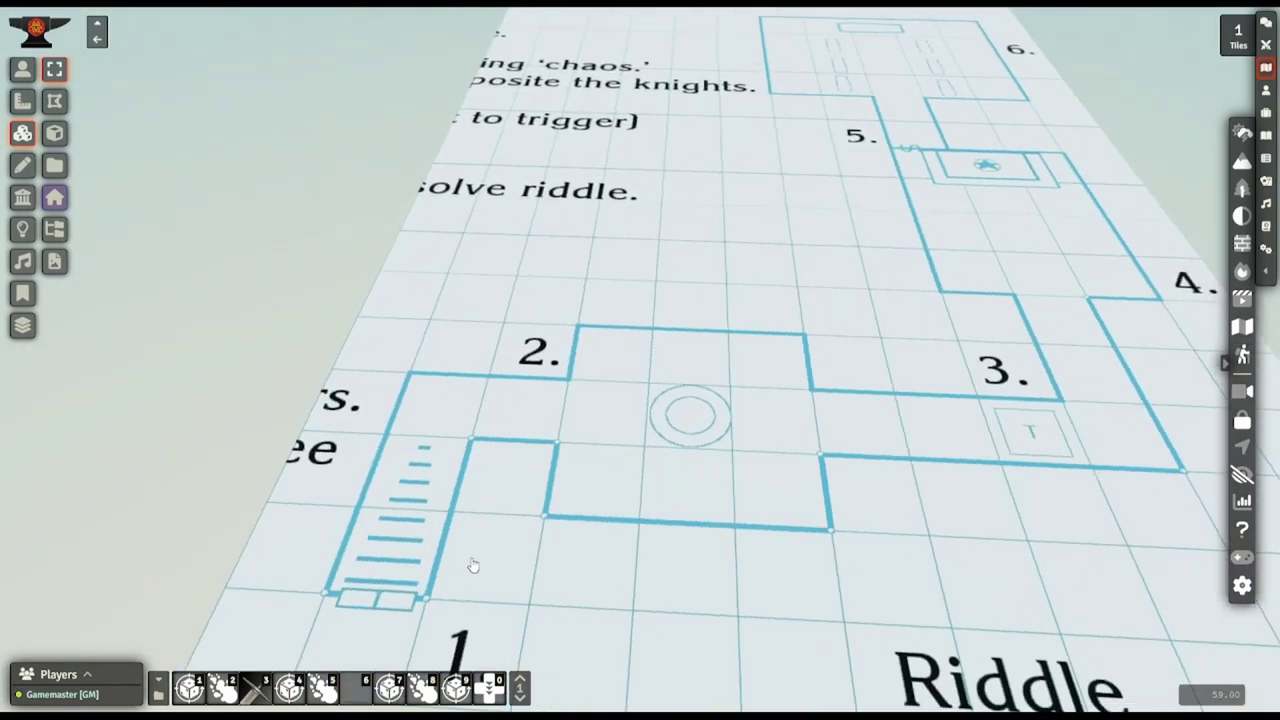
{"action": "scroll", "coordinate": [639, 469], "scroll_direction": "up", "scroll_amount": 5}
{"action": "middle_click_drag", "start_coordinate": [608, 397], "coordinate": [597, 371]}
{"action": "scroll", "coordinate": [575, 360], "scroll_direction": "up", "scroll_amount": 2}
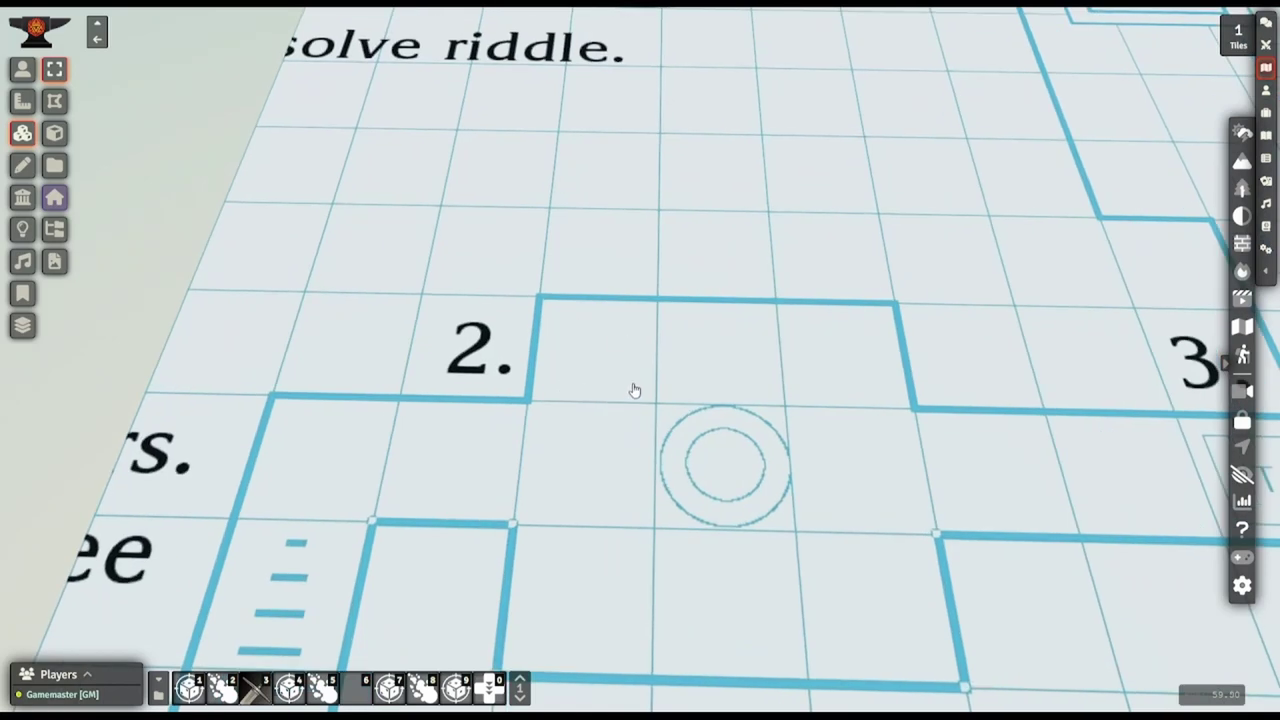
{"action": "scroll", "coordinate": [620, 300], "scroll_direction": "down", "scroll_amount": 5}
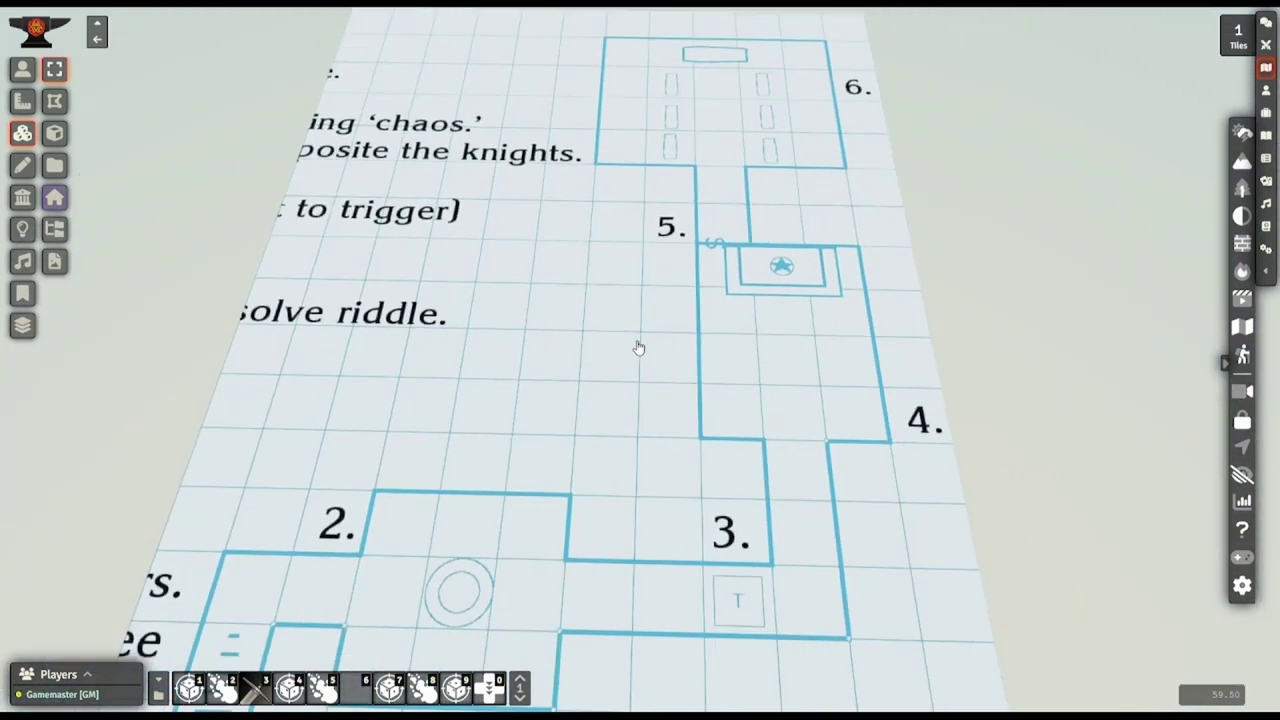
{"action": "middle_click_drag", "start_coordinate": [645, 352], "coordinate": [535, 420]}
{"action": "right_click_drag", "start_coordinate": [535, 420], "coordinate": [657, 366]}
{"action": "scroll", "coordinate": [657, 367], "scroll_direction": "down", "scroll_amount": 2}
{"action": "middle_click_drag", "start_coordinate": [657, 368], "coordinate": [649, 346]}
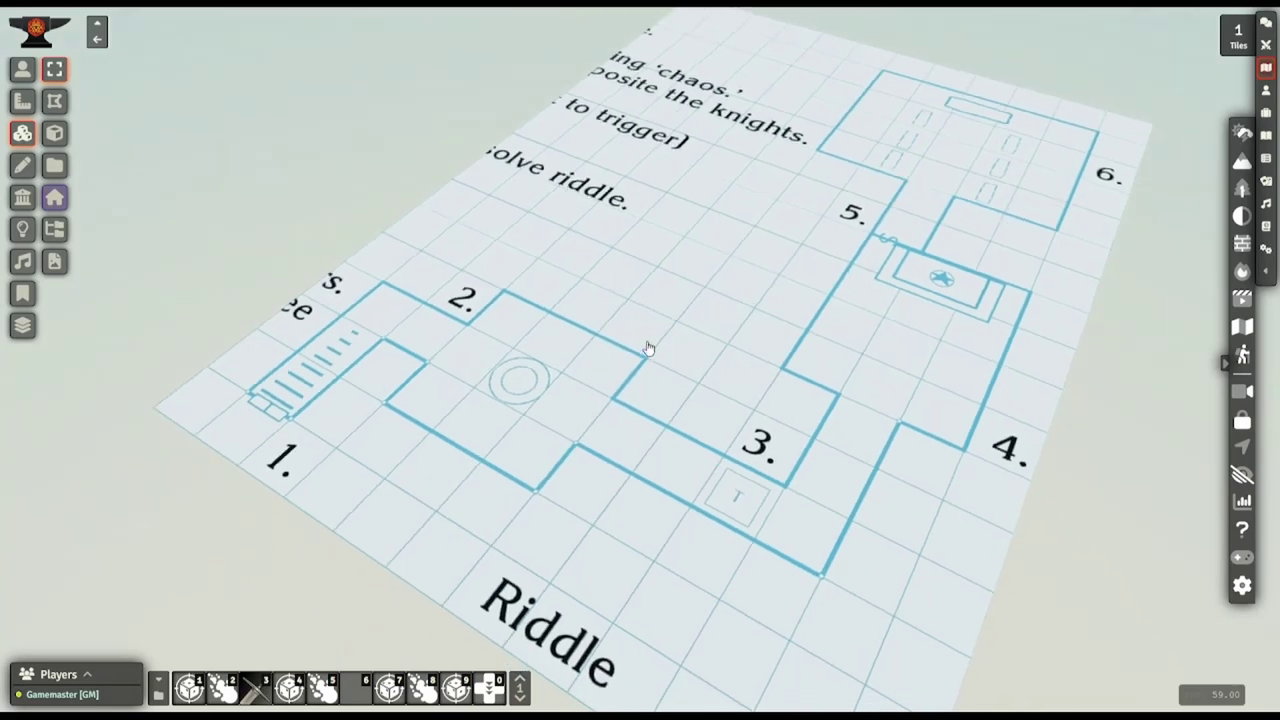
{"action": "right_click_drag", "start_coordinate": [648, 346], "coordinate": [620, 368]}
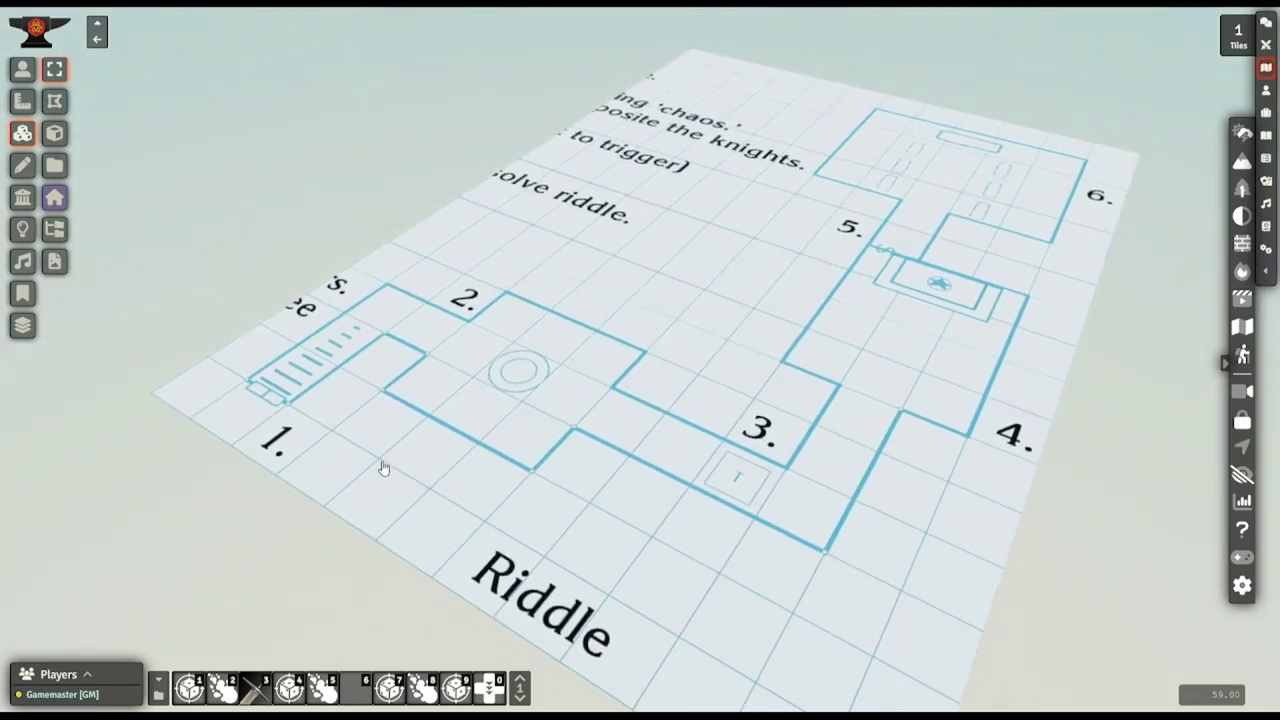
Examine map rooms 5 and 6, including the secret door mark and the rectangular outlines in room 6
{"action": "right_click_drag", "start_coordinate": [381, 470], "coordinate": [463, 449]}
{"action": "right_click_drag", "start_coordinate": [590, 364], "coordinate": [469, 404]}
{"action": "scroll", "coordinate": [552, 411], "scroll_direction": "up", "scroll_amount": 3}
{"action": "left_click_drag", "start_coordinate": [753, 353], "coordinate": [606, 372]}
{"action": "right_click_drag", "start_coordinate": [640, 415], "coordinate": [455, 505]}
{"action": "scroll", "coordinate": [789, 409], "scroll_direction": "up", "scroll_amount": 2}
{"action": "right_click_drag", "start_coordinate": [789, 395], "coordinate": [669, 418]}
{"action": "scroll", "coordinate": [670, 419], "scroll_direction": "up", "scroll_amount": 2}
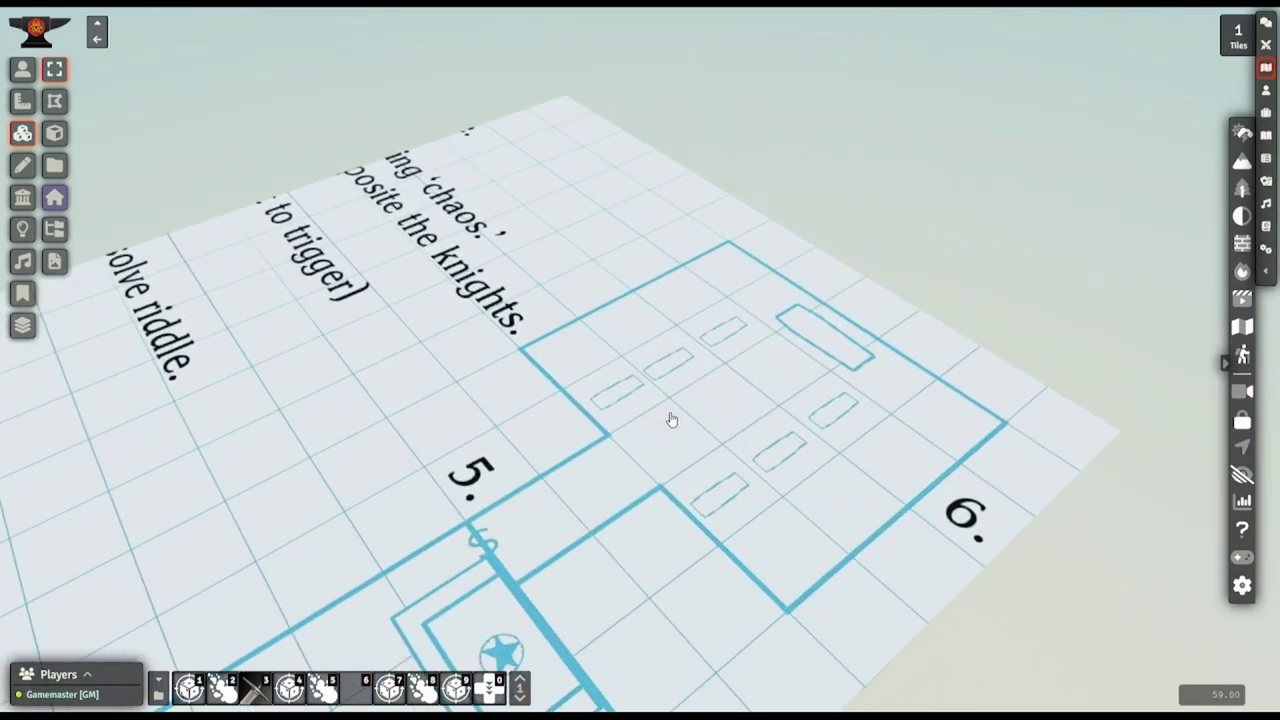
{"action": "left_click_drag", "start_coordinate": [675, 425], "coordinate": [757, 425]}
{"action": "scroll", "coordinate": [445, 406], "scroll_direction": "up", "scroll_amount": 2}
{"action": "right_click_drag", "start_coordinate": [700, 394], "coordinate": [567, 391]}
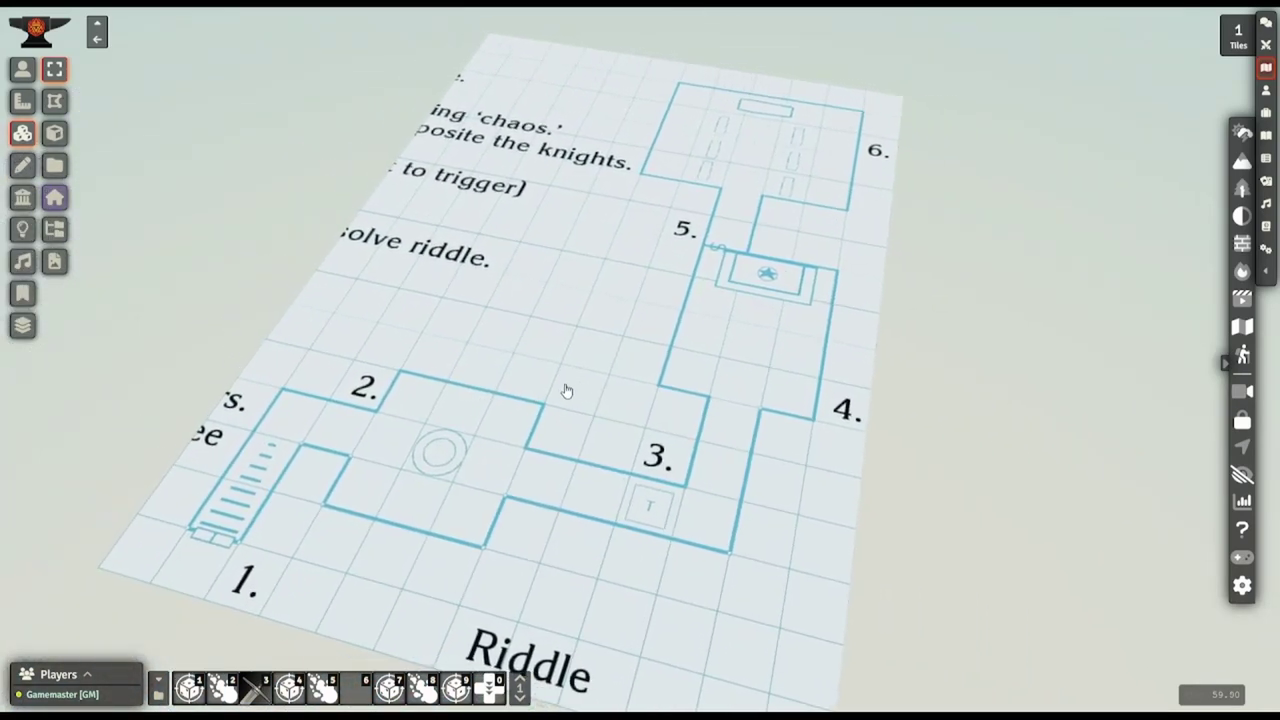
Open the dungeon builder and add rectangular rooms over map areas 6 and 4 with the Interior (Bricks) theme
{"action": "left_click", "coordinate": [1242, 245]}
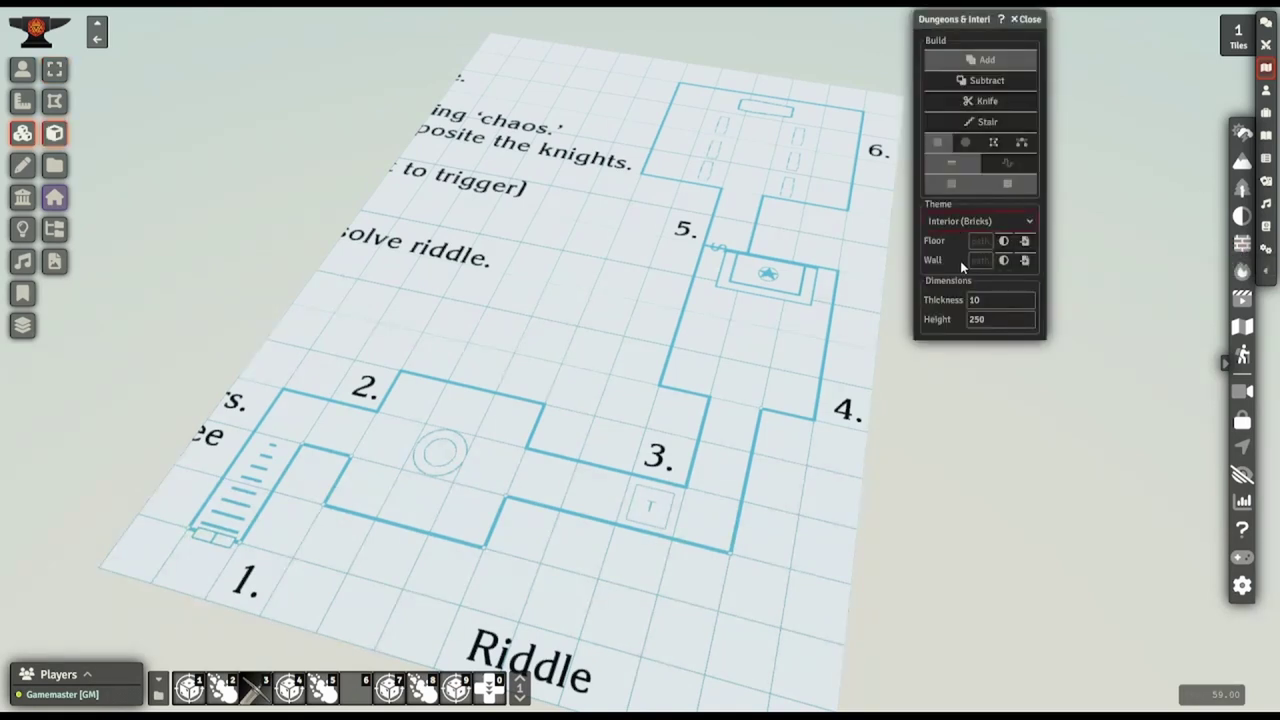
{"action": "right_click_drag", "start_coordinate": [468, 292], "coordinate": [509, 309]}
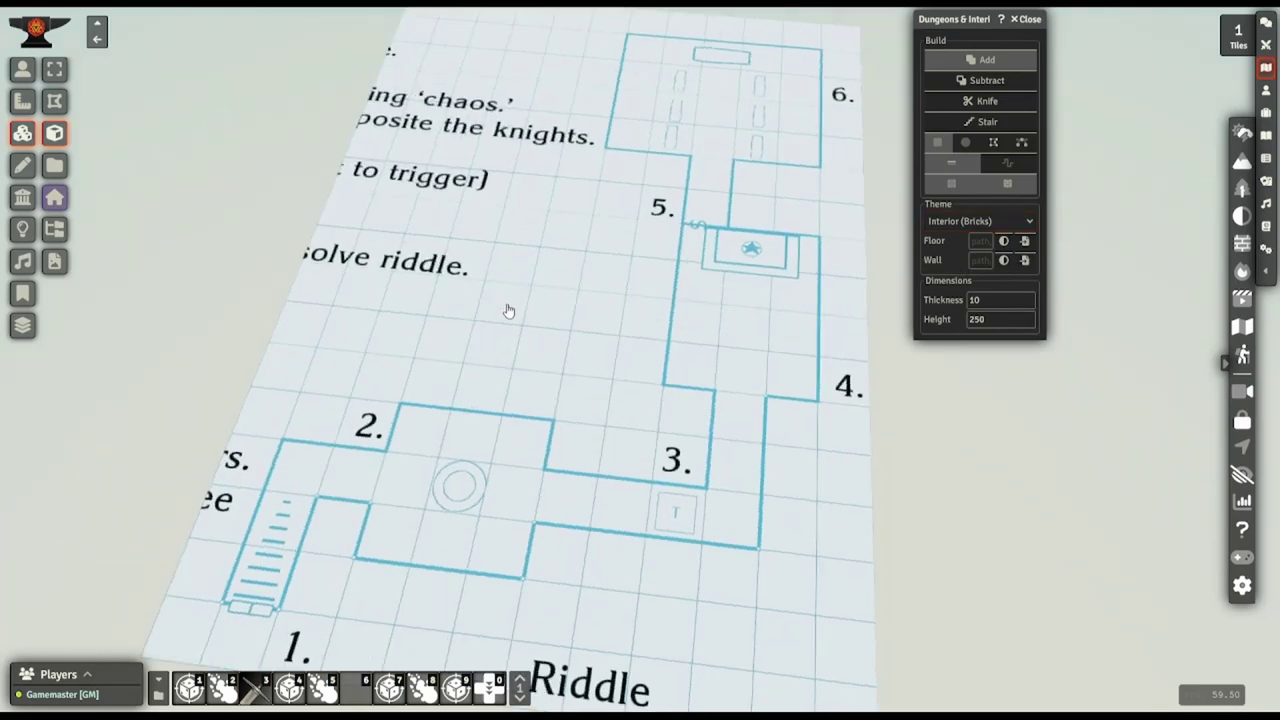
{"action": "right_click_drag", "start_coordinate": [570, 236], "coordinate": [560, 374]}
{"action": "left_click_drag", "start_coordinate": [590, 130], "coordinate": [800, 284]}
{"action": "left_click_drag", "start_coordinate": [803, 368], "coordinate": [658, 553]}
Add a rectangular room over map area 2 and the two corridor sections linking it to room 4
{"action": "right_click_drag", "start_coordinate": [455, 578], "coordinate": [527, 415]}
{"action": "left_click_drag", "start_coordinate": [618, 600], "coordinate": [472, 432]}
{"action": "mouse_move", "coordinate": [564, 490]}
{"action": "left_mouse_down"}
{"action": "mouse_move", "coordinate": [846, 514]}
{"action": "mouse_move", "coordinate": [842, 550]}
{"action": "left_mouse_up"}
{"action": "left_click_drag", "start_coordinate": [781, 323], "coordinate": [846, 534]}
Add the passage connecting rooms 4 and 6 and the area linking room 2 to the entrance stairs
{"action": "right_click_drag", "start_coordinate": [760, 260], "coordinate": [643, 455]}
{"action": "left_click_drag", "start_coordinate": [627, 266], "coordinate": [667, 478]}
{"action": "right_click_drag", "start_coordinate": [470, 640], "coordinate": [620, 440]}
{"action": "left_click_drag", "start_coordinate": [552, 526], "coordinate": [391, 637]}
Add a short freestanding brick wall segment, about one grid square wide, on the empty map beside area 5
{"action": "right_click_drag", "start_coordinate": [665, 266], "coordinate": [569, 374]}
{"action": "middle_click_drag", "start_coordinate": [569, 374], "coordinate": [530, 346]}
{"action": "right_click_drag", "start_coordinate": [540, 355], "coordinate": [574, 308]}
{"action": "scroll", "coordinate": [471, 394], "scroll_direction": "up", "scroll_amount": 5}
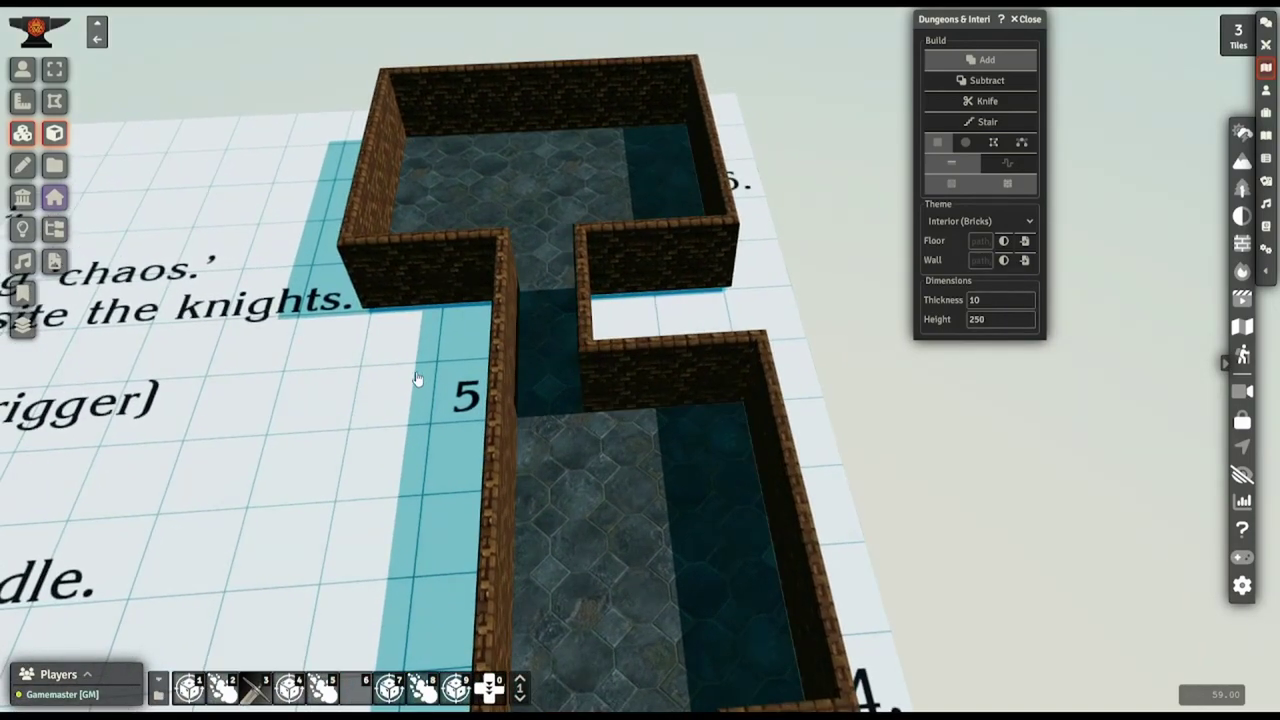
{"action": "right_click_drag", "start_coordinate": [417, 378], "coordinate": [646, 351]}
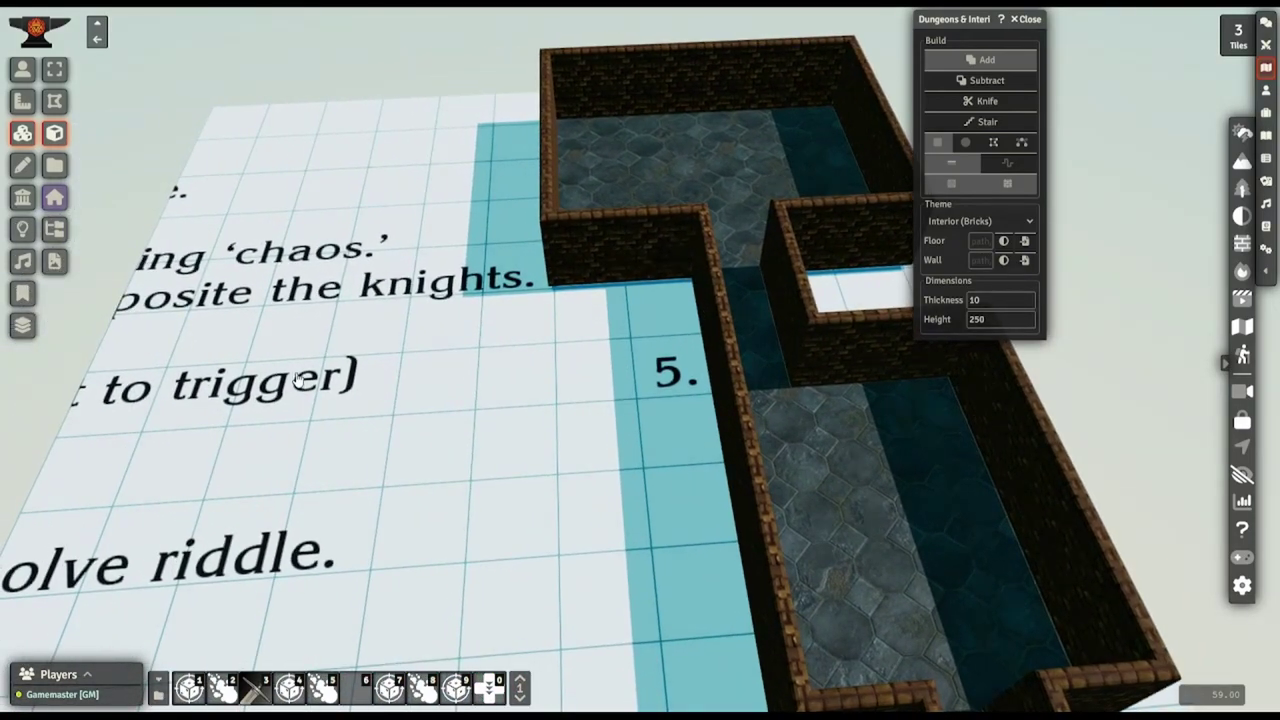
{"action": "left_click", "coordinate": [478, 420]}
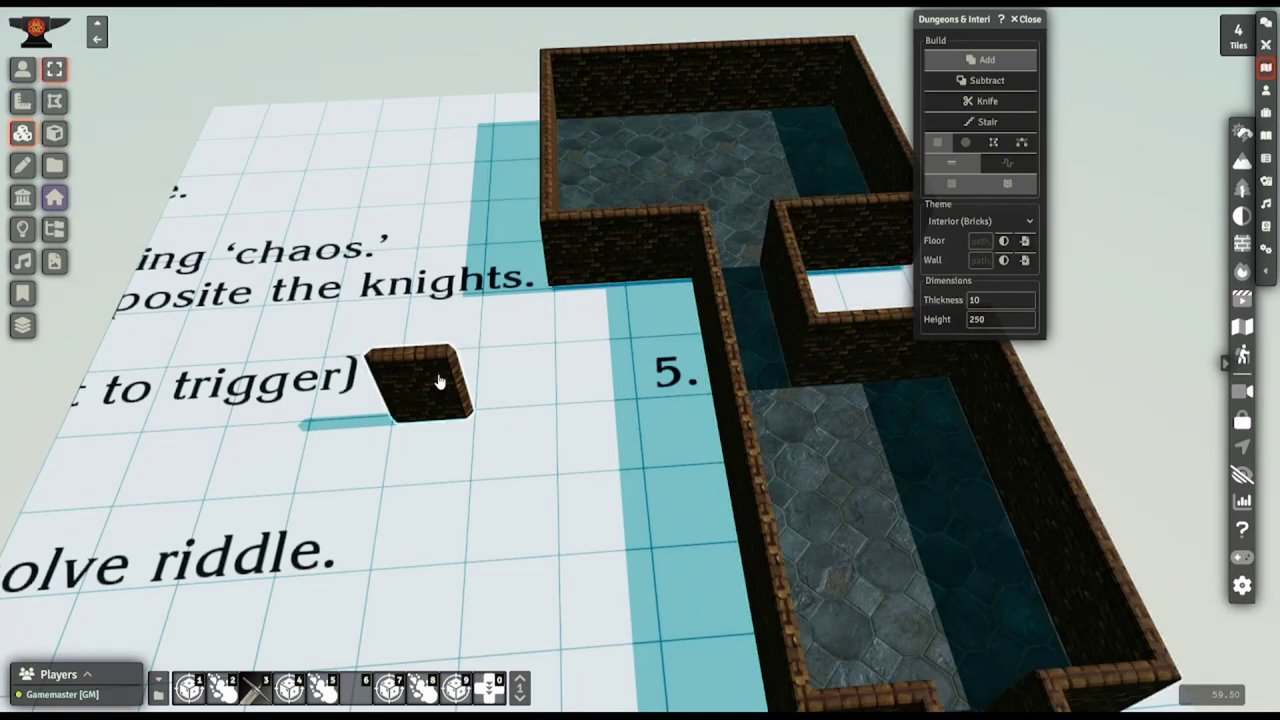
Move the short wall segment into the opening between room 4 and the passage, aligning it with the surrounding walls
{"action": "left_click", "coordinate": [440, 381]}
{"action": "middle_click_drag", "start_coordinate": [625, 400], "coordinate": [568, 374]}
{"action": "left_click_drag", "start_coordinate": [556, 370], "coordinate": [795, 536]}
{"action": "scroll", "coordinate": [615, 380], "scroll_direction": "up", "scroll_amount": 5}
{"action": "right_click_drag", "start_coordinate": [608, 449], "coordinate": [634, 455]}
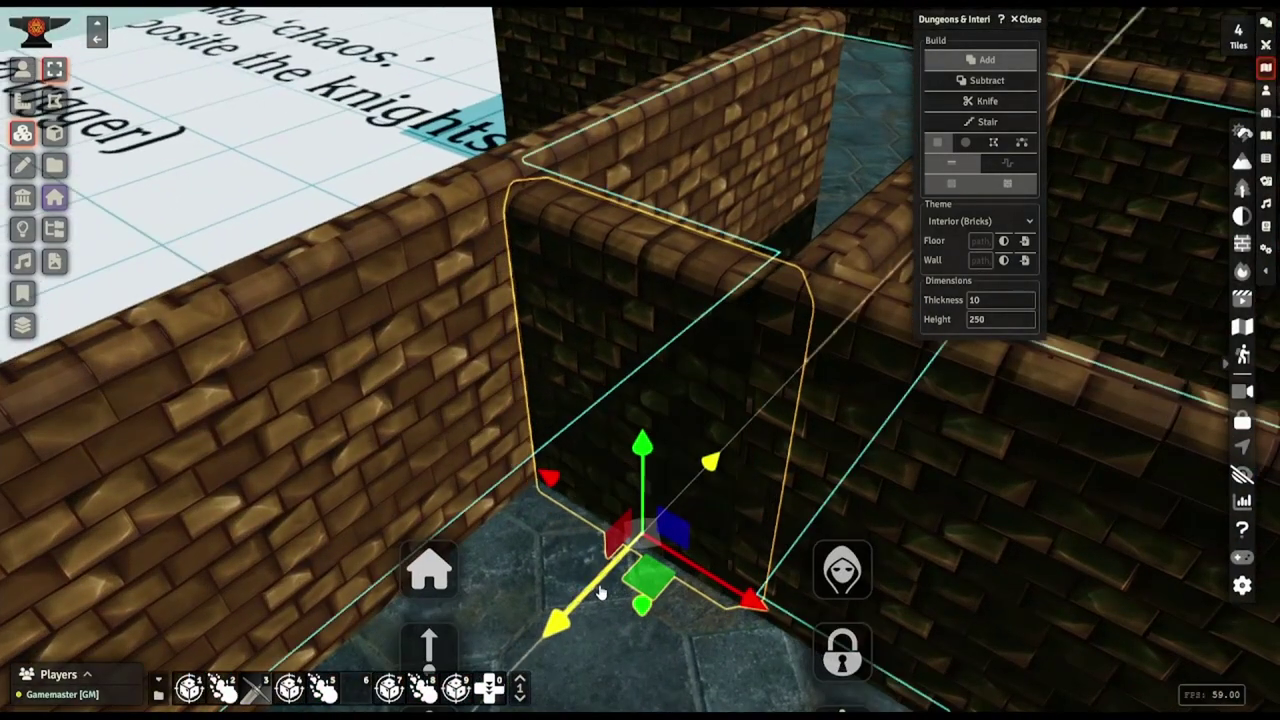
{"action": "left_click_drag", "start_coordinate": [601, 592], "coordinate": [603, 590]}
{"action": "left_click_drag", "start_coordinate": [649, 462], "coordinate": [650, 444]}
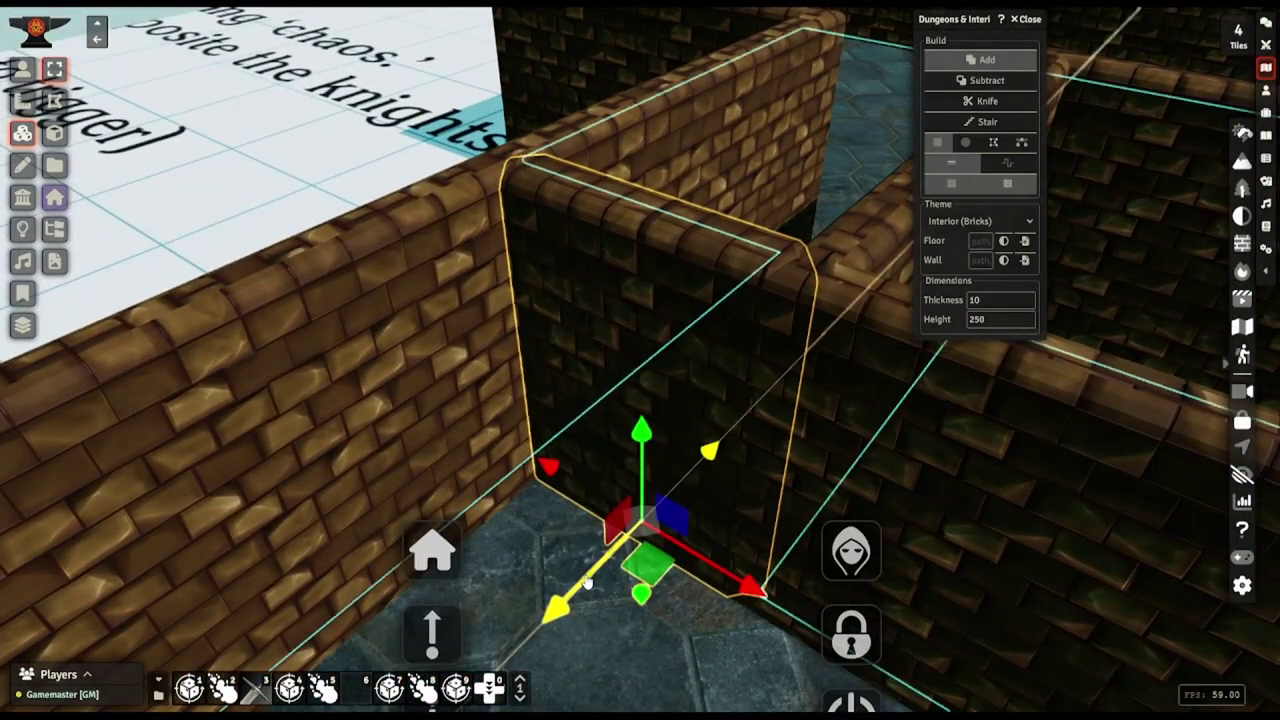
{"action": "left_click_drag", "start_coordinate": [587, 581], "coordinate": [589, 580]}
{"action": "left_click", "coordinate": [22, 69]}
{"action": "scroll", "coordinate": [485, 324], "scroll_direction": "down", "scroll_amount": 5}
{"action": "right_click_drag", "start_coordinate": [485, 324], "coordinate": [506, 497]}
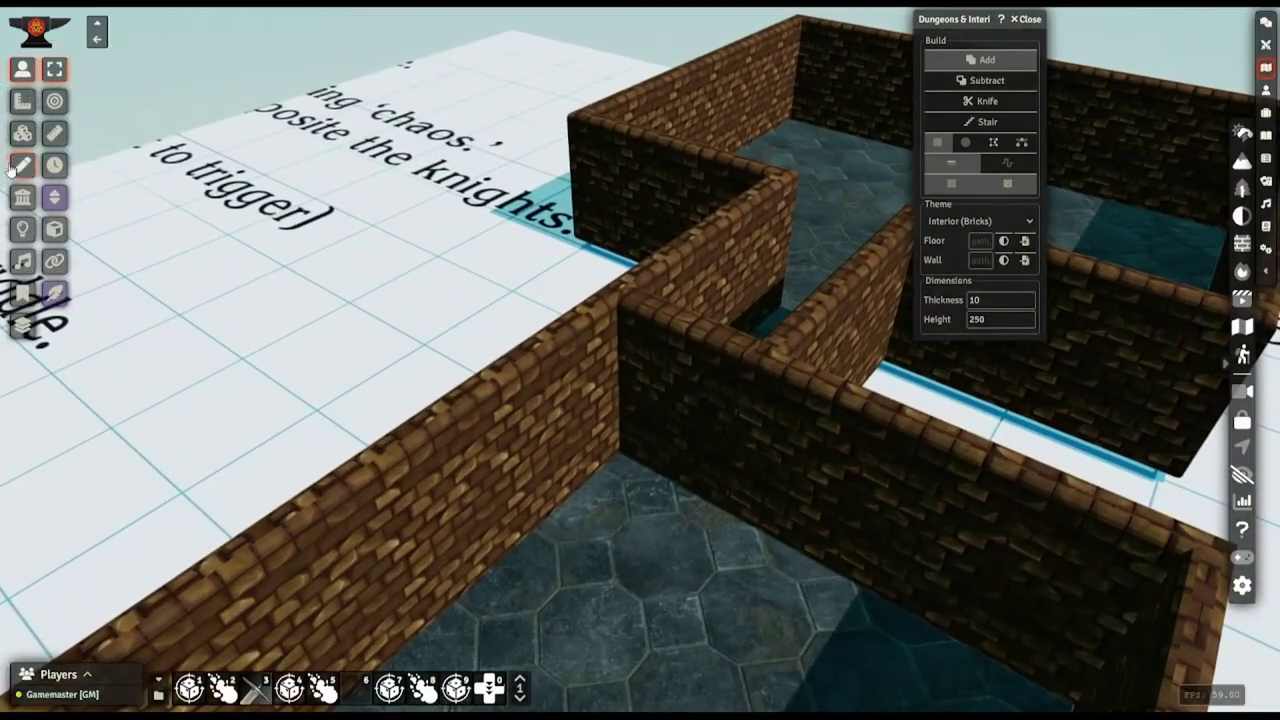
Configure the short wall segment as a Secret door with its door state set to Locked
{"action": "left_click", "coordinate": [22, 132]}
{"action": "double_click", "coordinate": [695, 375]}
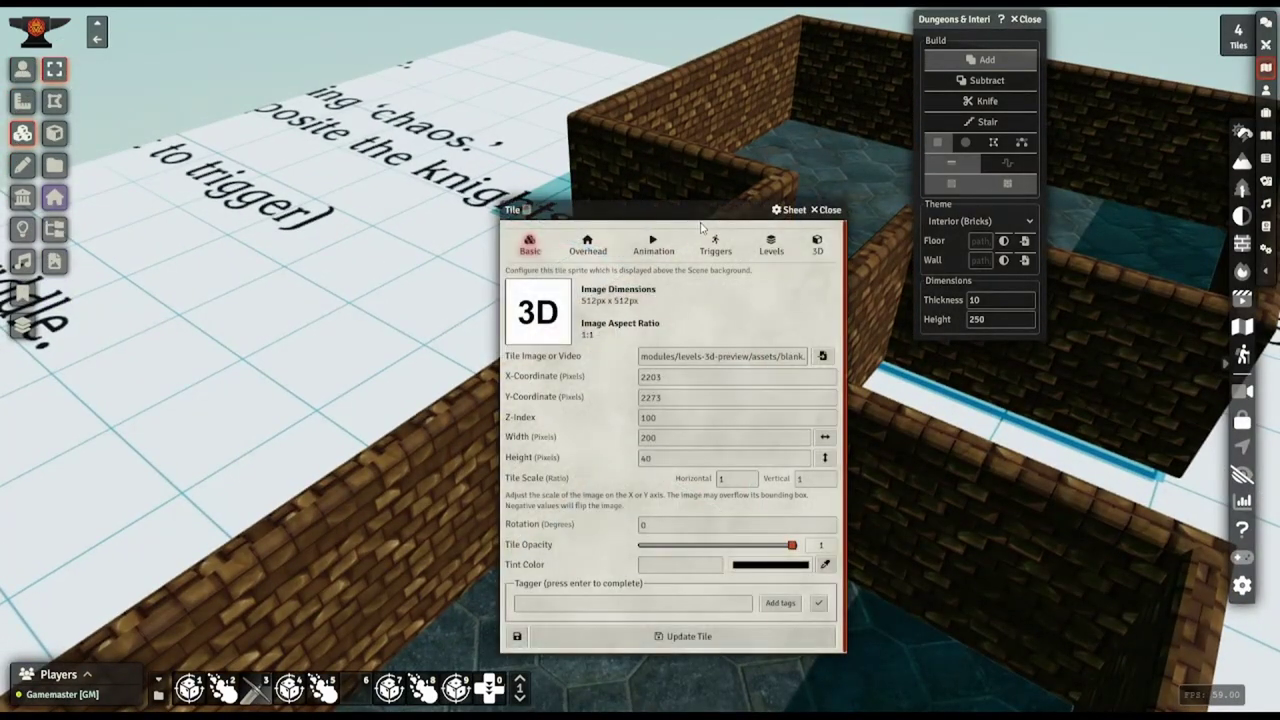
{"action": "left_click_drag", "start_coordinate": [690, 210], "coordinate": [230, 71]}
{"action": "left_click", "coordinate": [359, 104]}
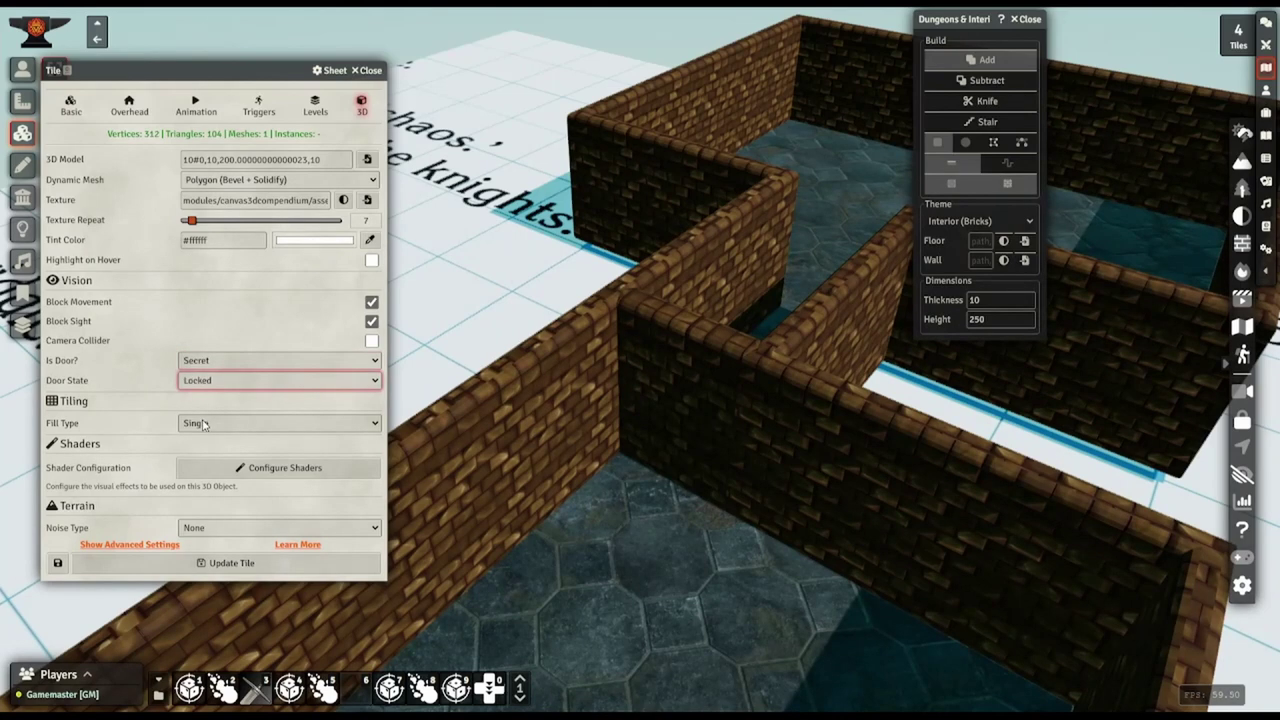
{"action": "left_click", "coordinate": [222, 564]}
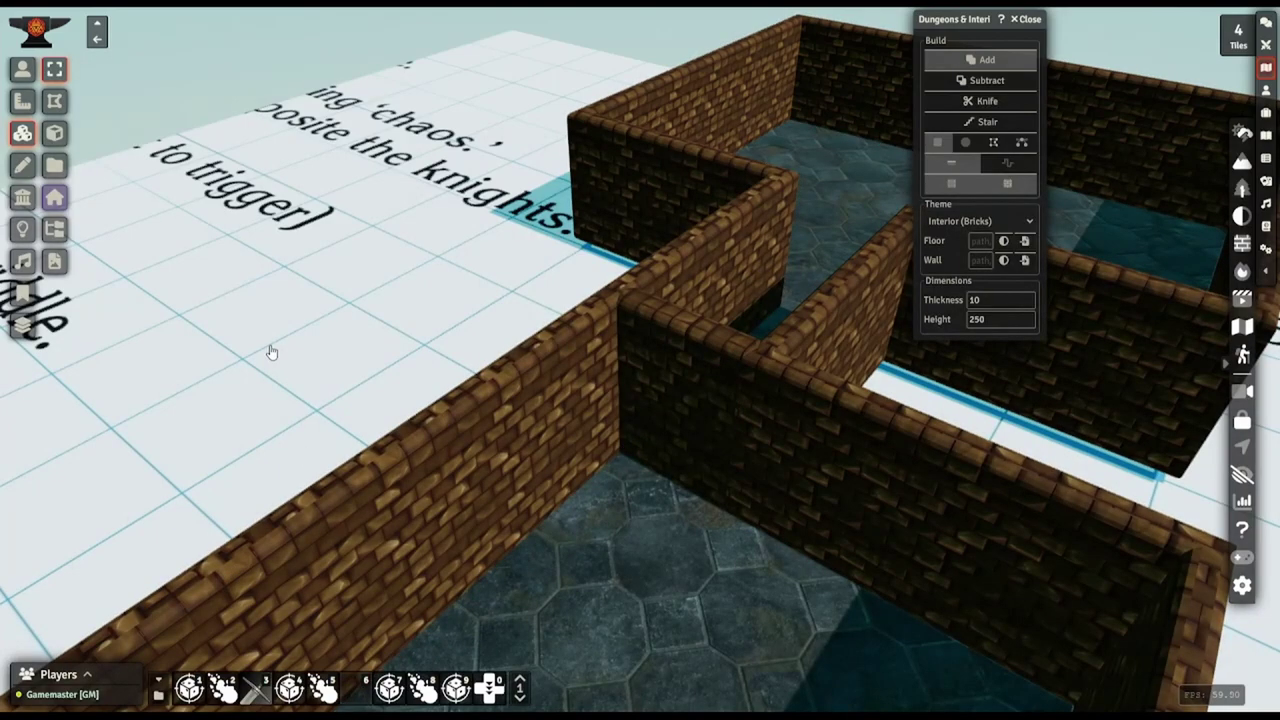
Examine the short secret door segment and the surrounding brick walls of room 4 from several angles
{"action": "scroll", "coordinate": [272, 352], "scroll_direction": "up", "scroll_amount": 3}
{"action": "middle_click_drag", "start_coordinate": [536, 420], "coordinate": [444, 383]}
{"action": "right_click", "coordinate": [588, 349]}
{"action": "middle_click_drag", "start_coordinate": [588, 349], "coordinate": [549, 323]}
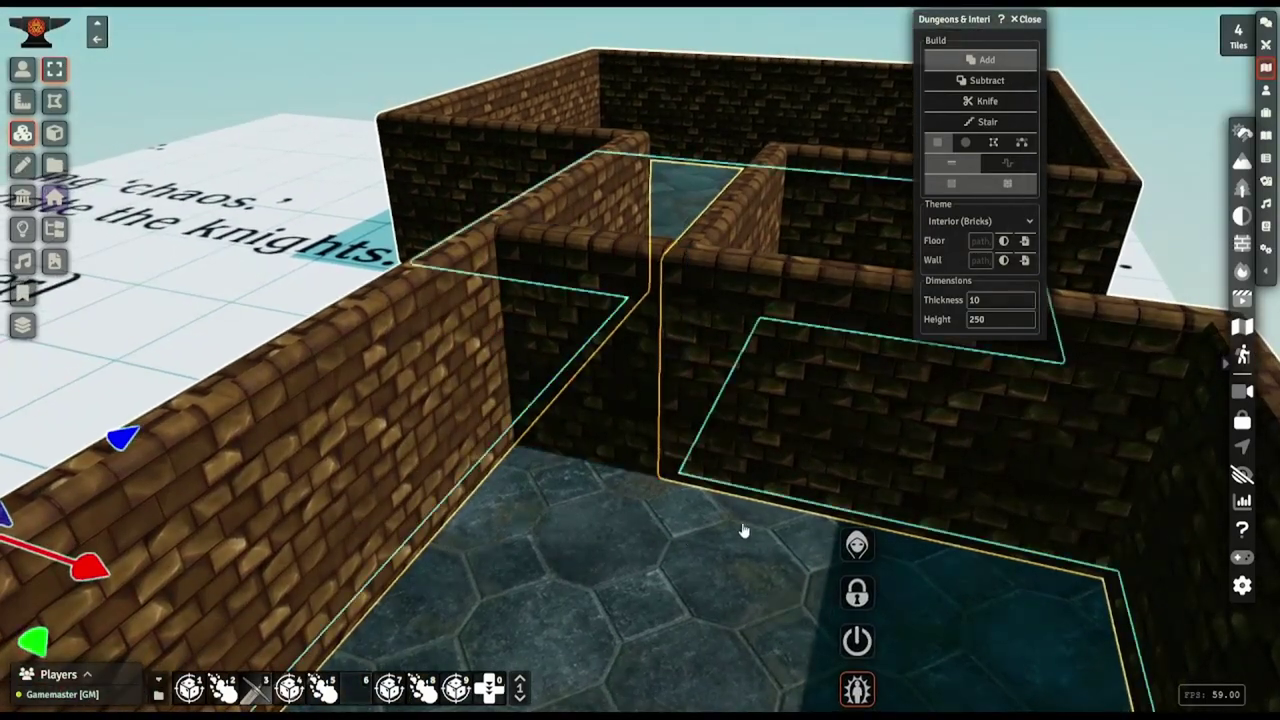
{"action": "scroll", "coordinate": [749, 523], "scroll_direction": "down", "scroll_amount": 2}
{"action": "middle_click_drag", "start_coordinate": [629, 406], "coordinate": [557, 520]}
{"action": "right_click_drag", "start_coordinate": [557, 520], "coordinate": [657, 340]}
{"action": "scroll", "coordinate": [657, 340], "scroll_direction": "down", "scroll_amount": 1}
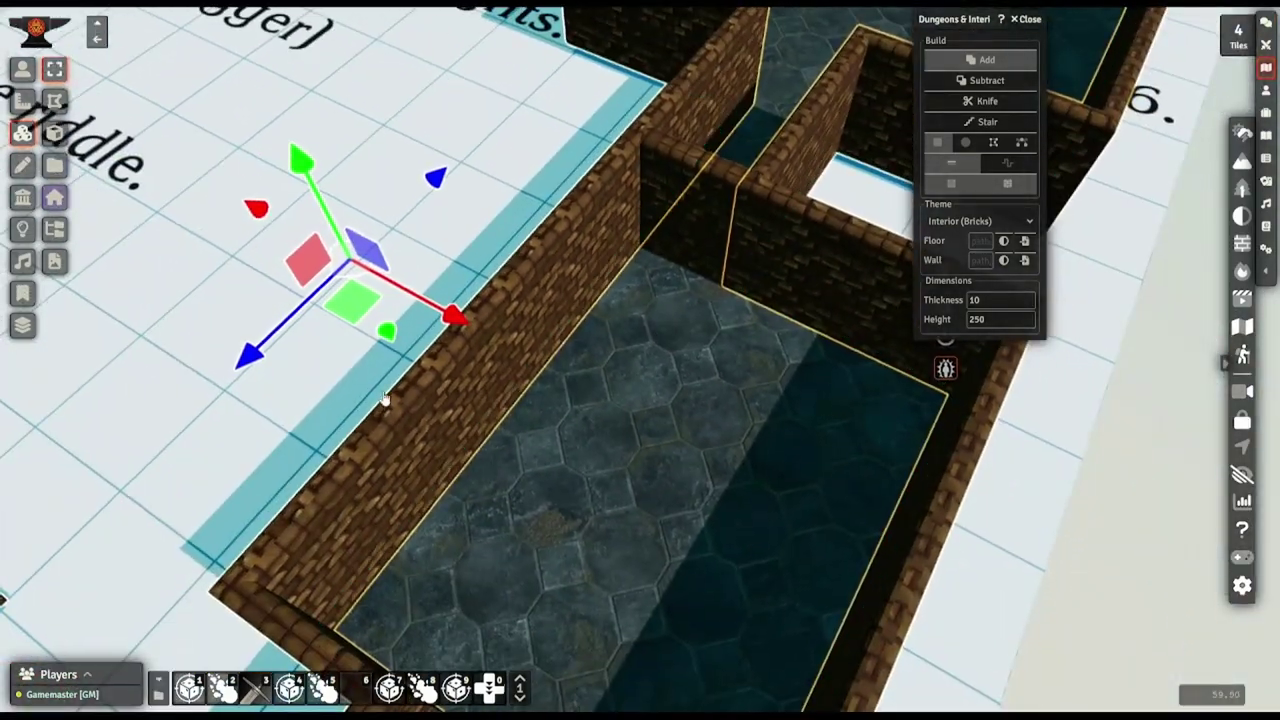
{"action": "mouse_move", "coordinate": [384, 392]}
{"action": "middle_mouse_down"}
{"action": "mouse_move", "coordinate": [354, 354]}
{"action": "mouse_move", "coordinate": [383, 377]}
{"action": "middle_mouse_up"}
{"action": "right_click_drag", "start_coordinate": [233, 187], "coordinate": [300, 210]}
{"action": "left_click", "coordinate": [374, 194]}
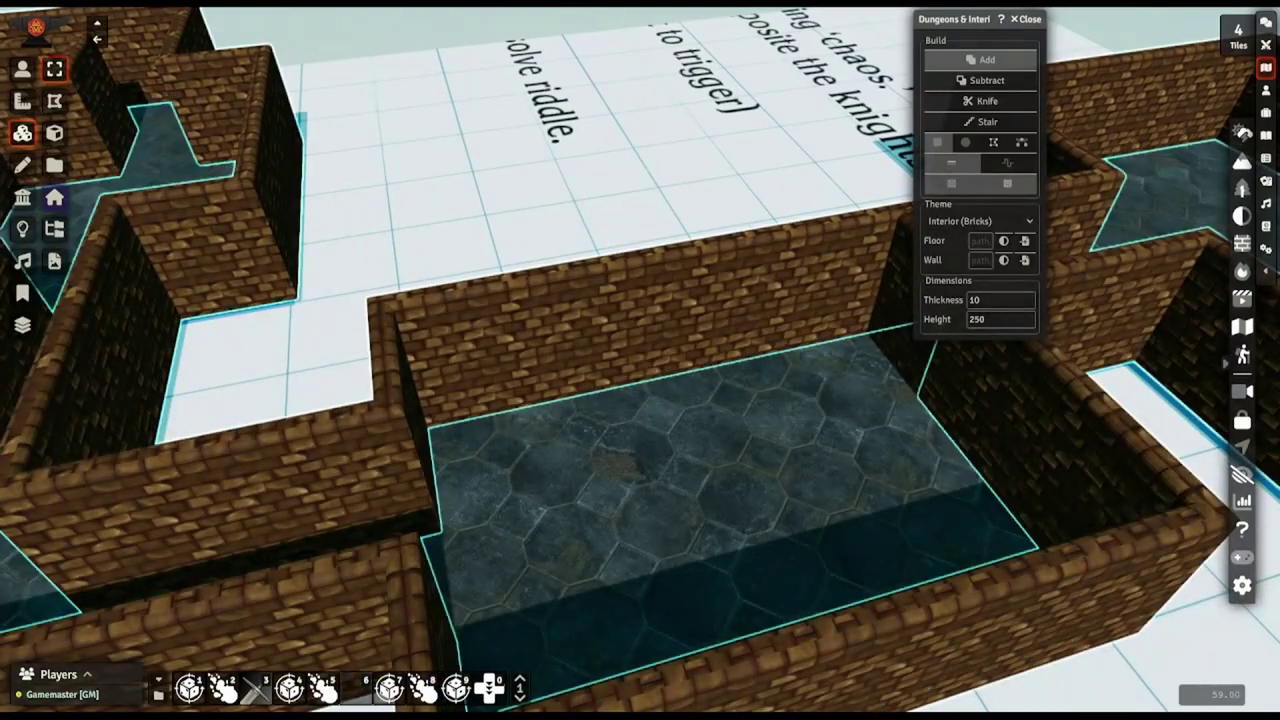
{"action": "left_click", "coordinate": [26, 70]}
{"action": "left_click", "coordinate": [23, 134]}
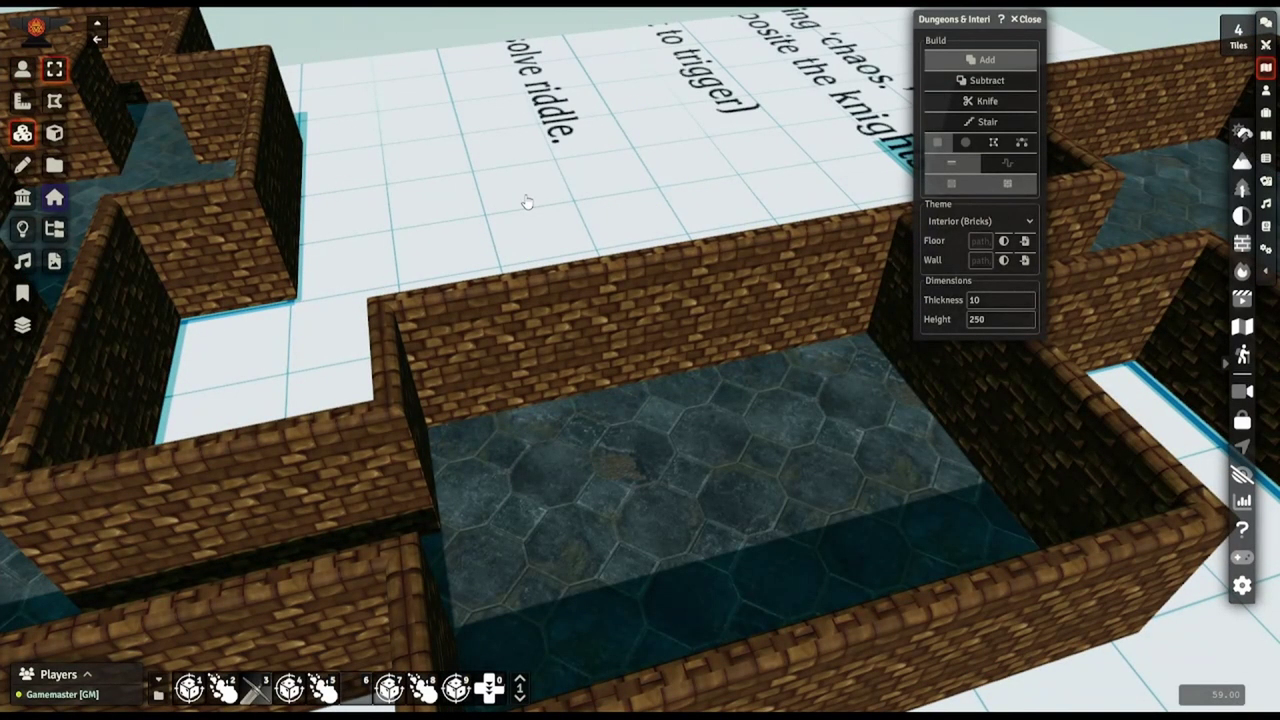
Retexture the dungeon walls with the Stones 05 material, found by searching the material library for "stone"
{"action": "double_click", "coordinate": [538, 312]}
{"action": "left_click_drag", "start_coordinate": [589, 195], "coordinate": [216, 111]}
{"action": "left_click", "coordinate": [436, 147]}
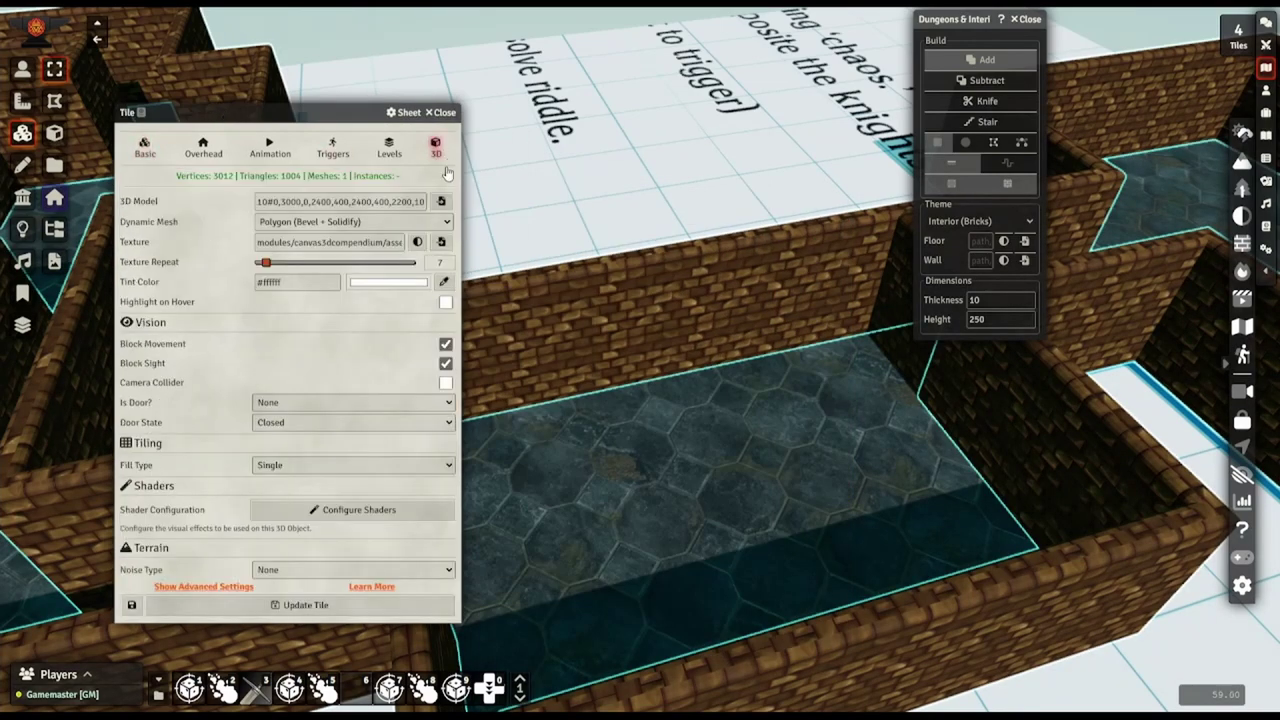
{"action": "left_click", "coordinate": [420, 247]}
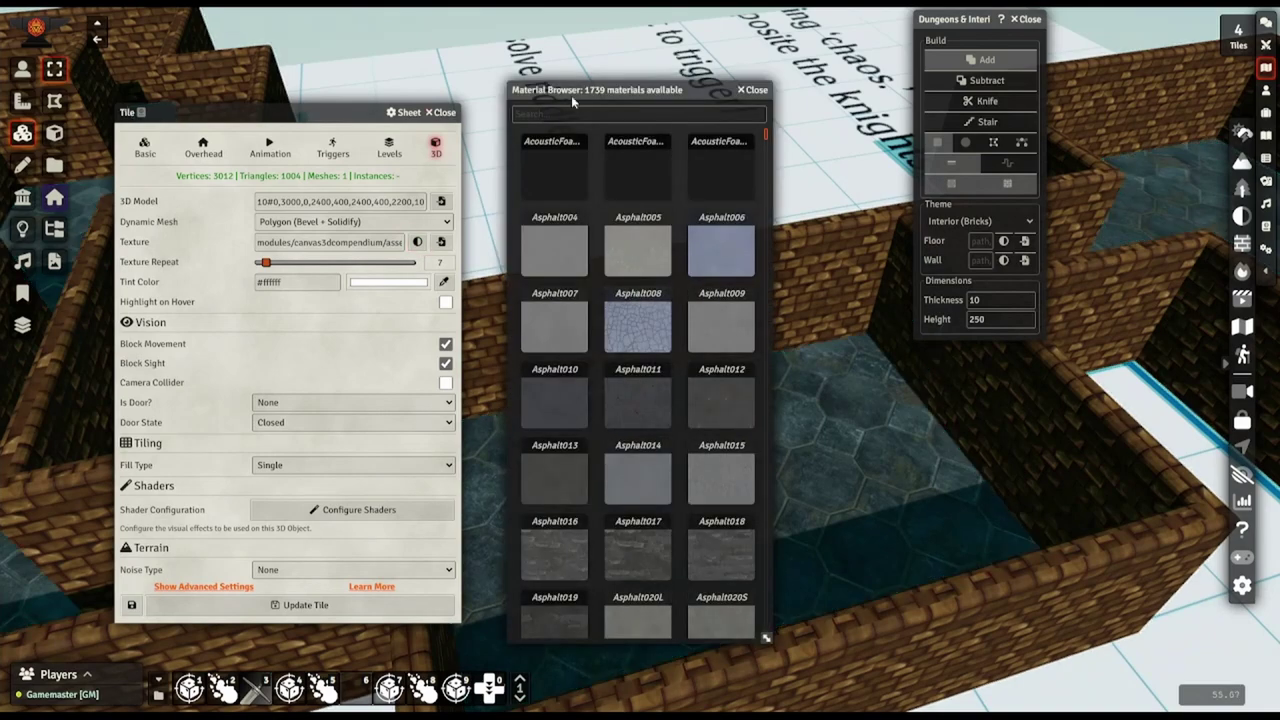
{"action": "left_click_drag", "start_coordinate": [582, 77], "coordinate": [286, 39]}
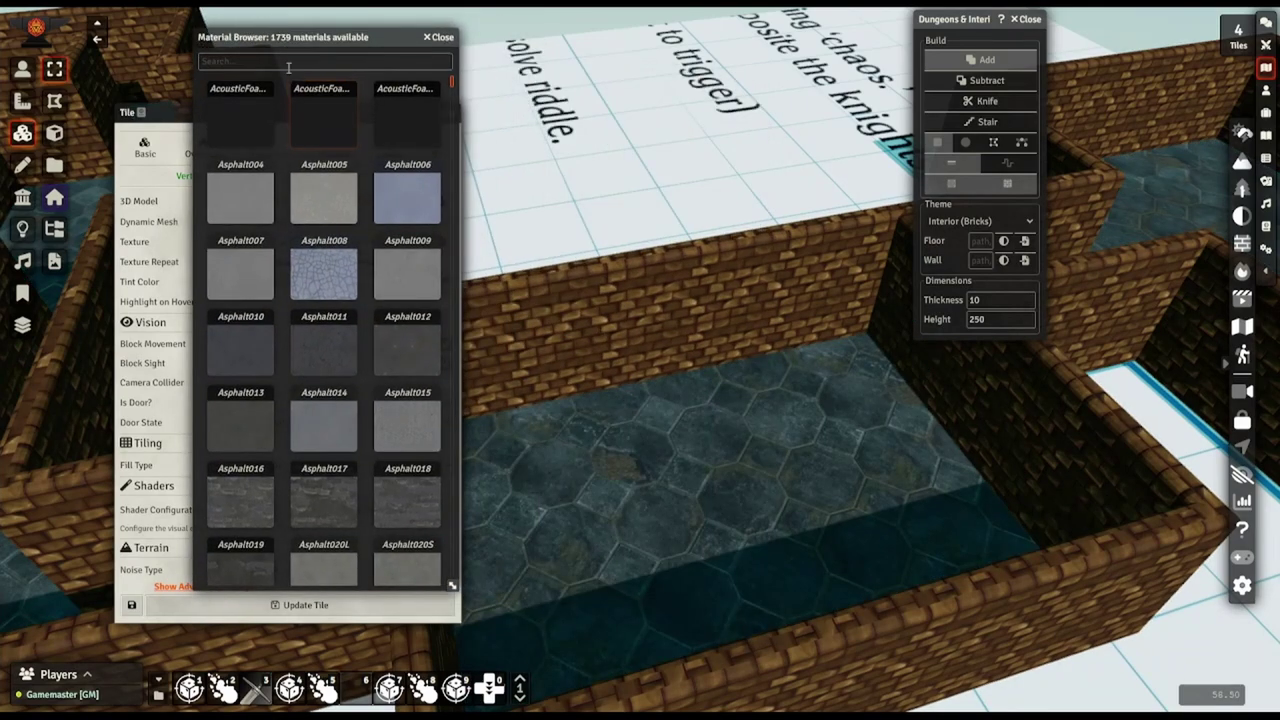
{"action": "left_click", "coordinate": [279, 61]}
{"action": "type", "text": "stone"}
{"action": "scroll", "coordinate": [336, 302], "scroll_direction": "down", "scroll_amount": 20}
{"action": "left_click", "coordinate": [324, 400]}
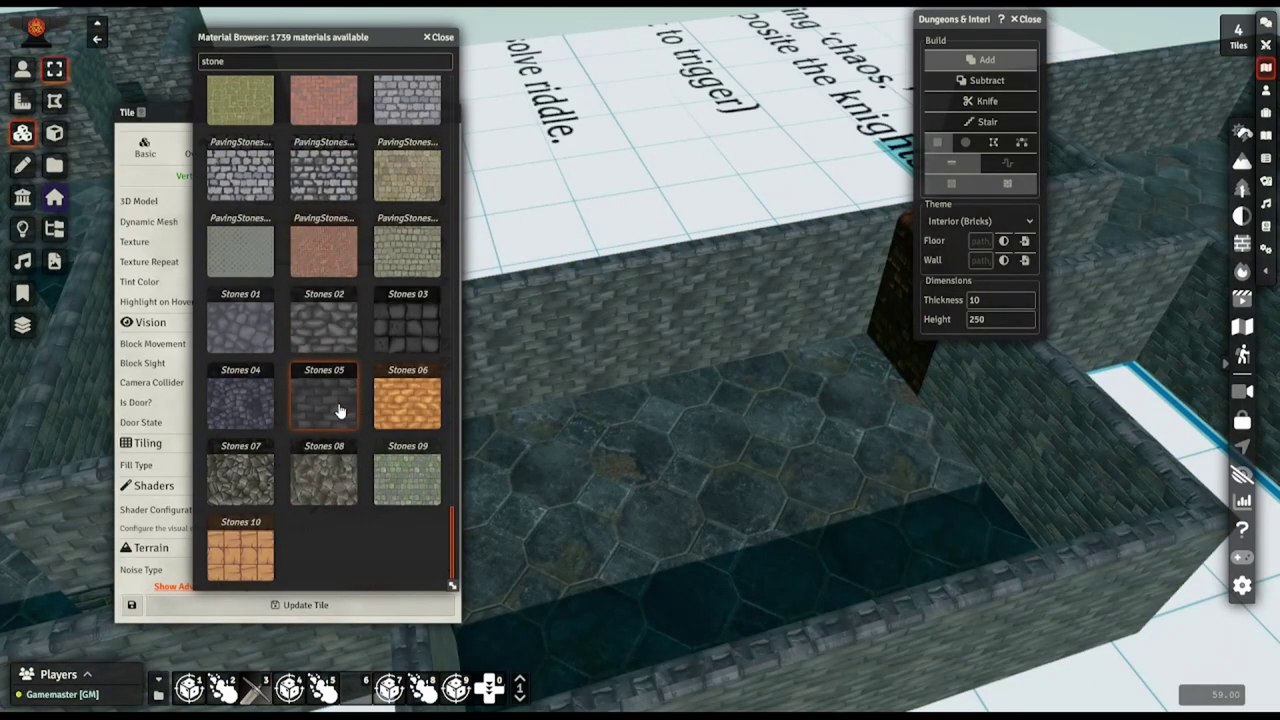
{"action": "right_click_drag", "start_coordinate": [694, 251], "coordinate": [577, 346]}
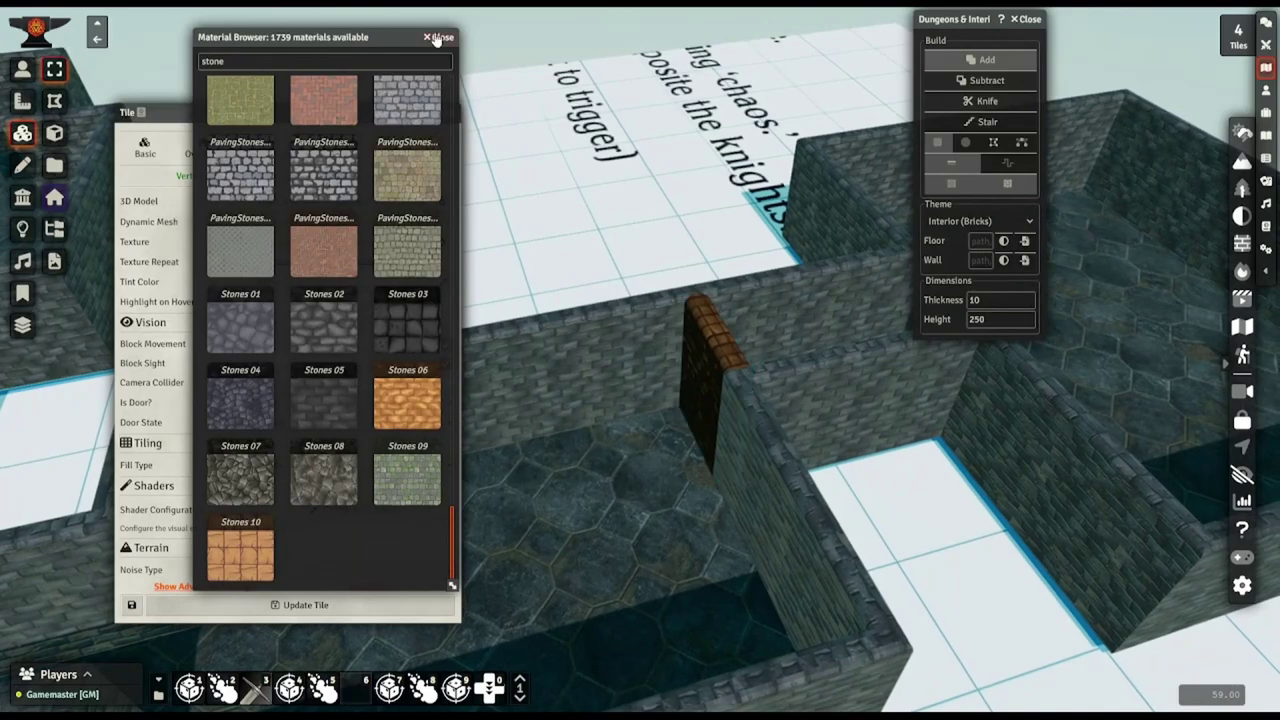
{"action": "left_click", "coordinate": [437, 37]}
{"action": "left_click", "coordinate": [440, 116]}
Change the secret door segment's brick texture to the stone material so it matches the dungeon walls
{"action": "double_click", "coordinate": [714, 357]}
{"action": "key", "text": "Delete"}
{"action": "middle_click_drag", "start_coordinate": [383, 292], "coordinate": [417, 291]}
{"action": "right_click_drag", "start_coordinate": [417, 290], "coordinate": [520, 243]}
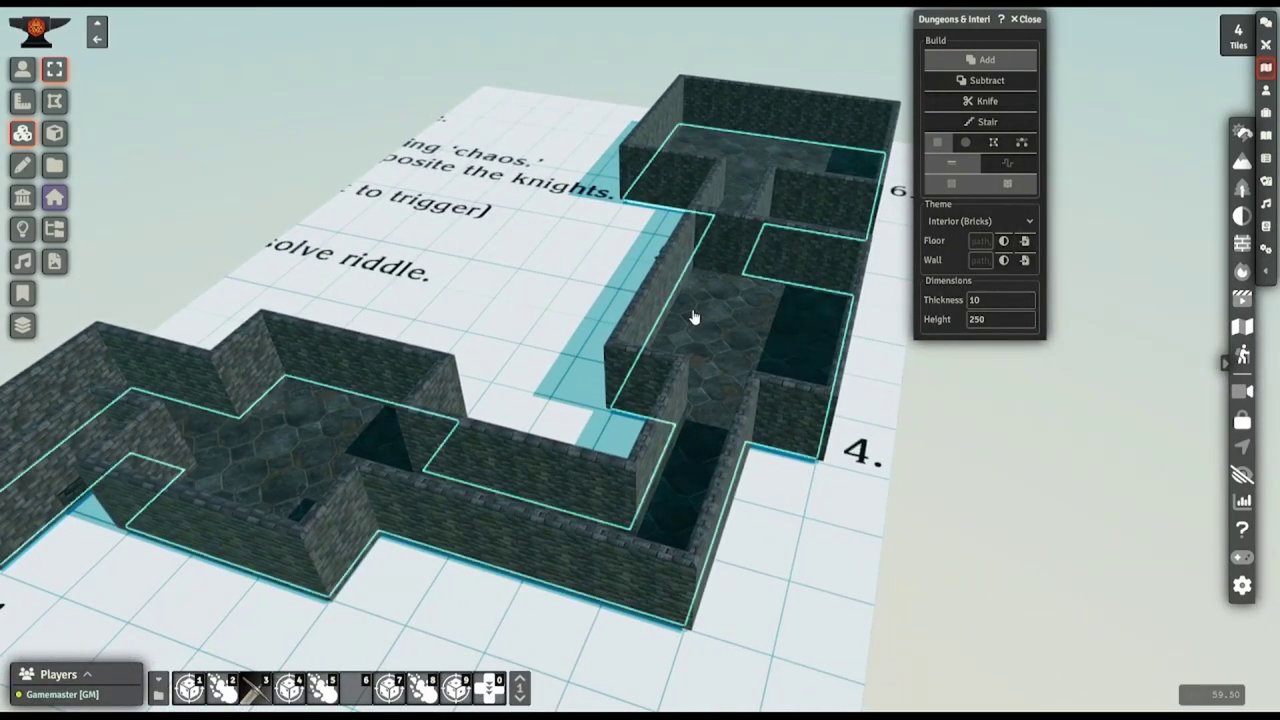
Close the Dungeons & Interiors builder and search the props library for "stairs"
{"action": "left_click", "coordinate": [1035, 24]}
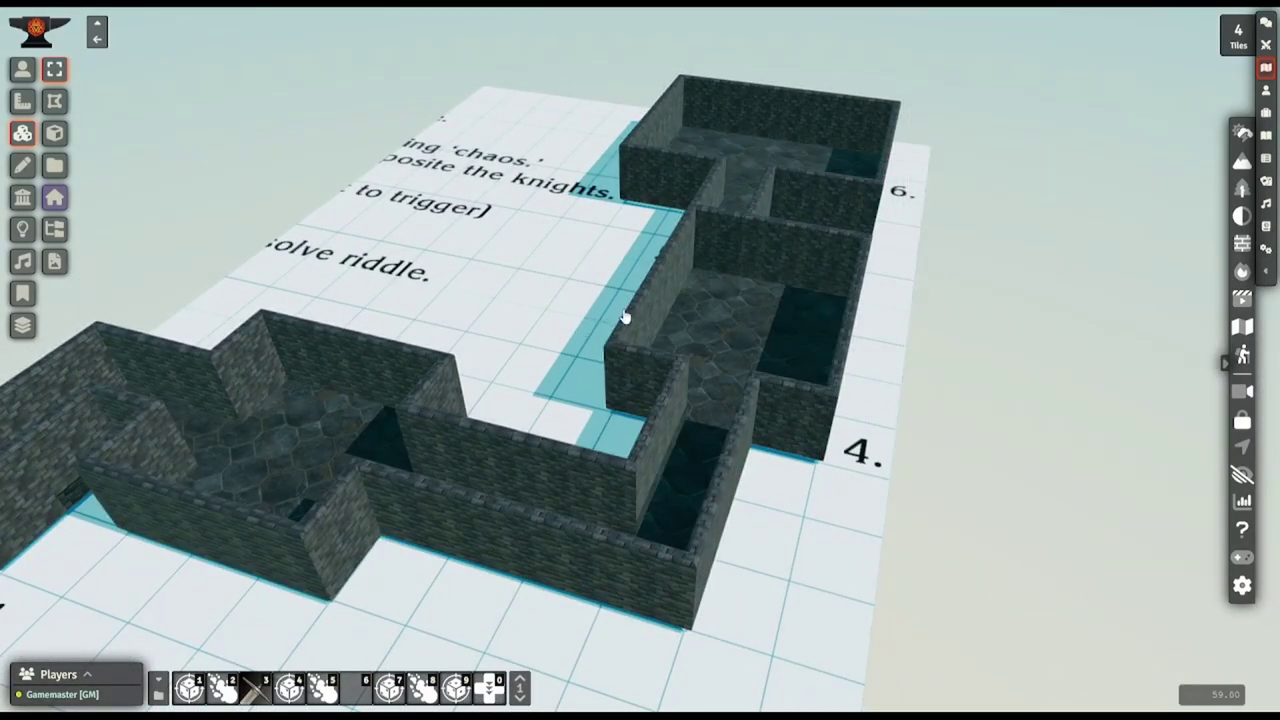
{"action": "left_click", "coordinate": [657, 303]}
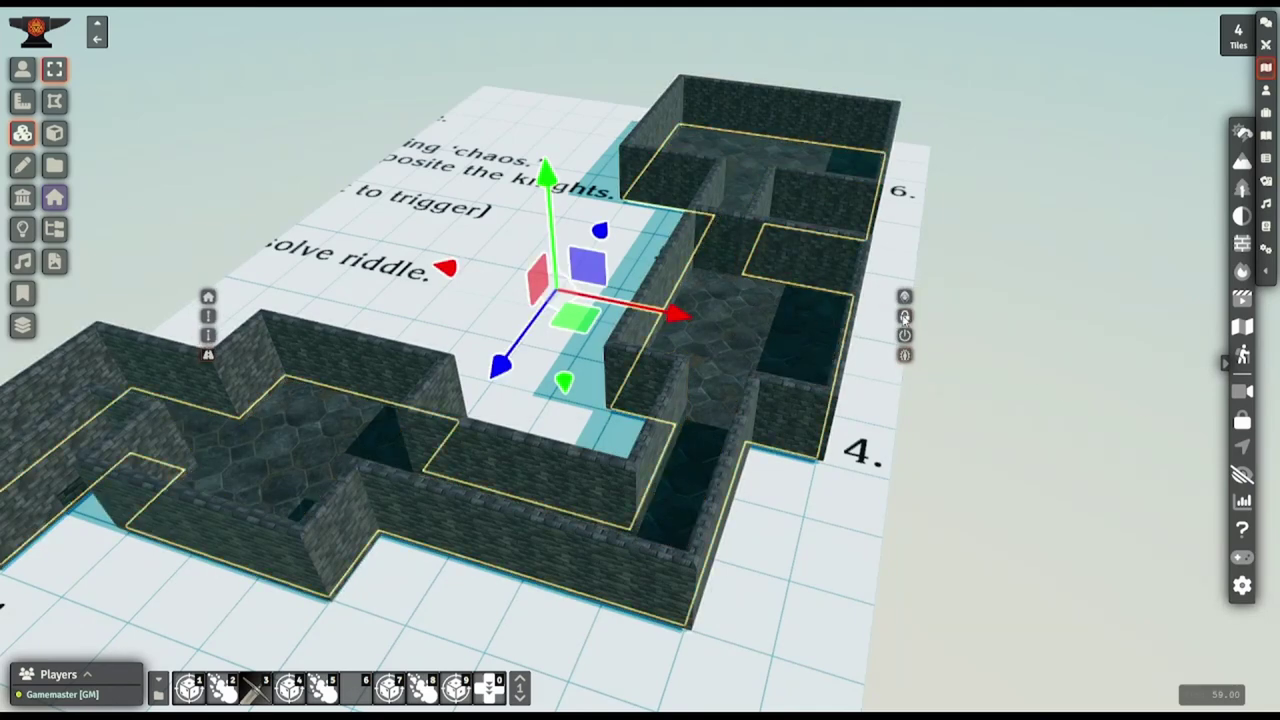
{"action": "left_click", "coordinate": [22, 70]}
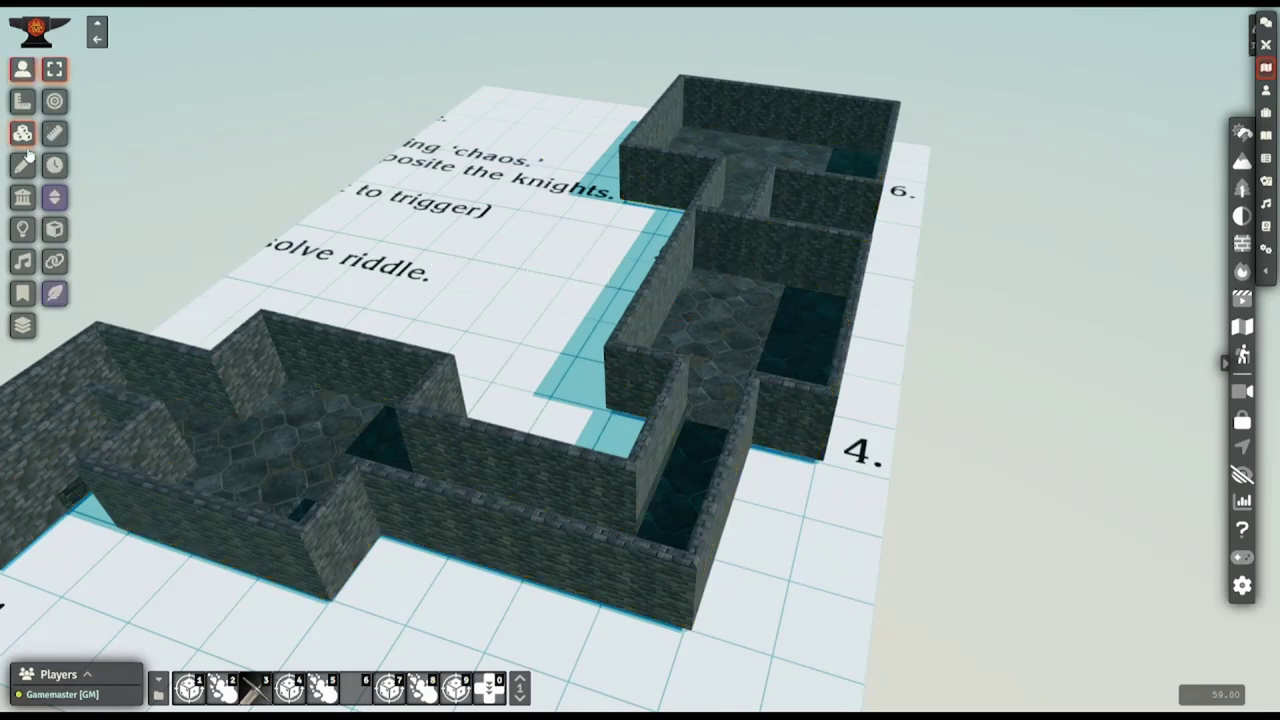
{"action": "left_click", "coordinate": [22, 134]}
{"action": "left_click_drag", "start_coordinate": [627, 375], "coordinate": [486, 446]}
{"action": "right_click_drag", "start_coordinate": [486, 446], "coordinate": [620, 420]}
{"action": "scroll", "coordinate": [628, 466], "scroll_direction": "up", "scroll_amount": 5}
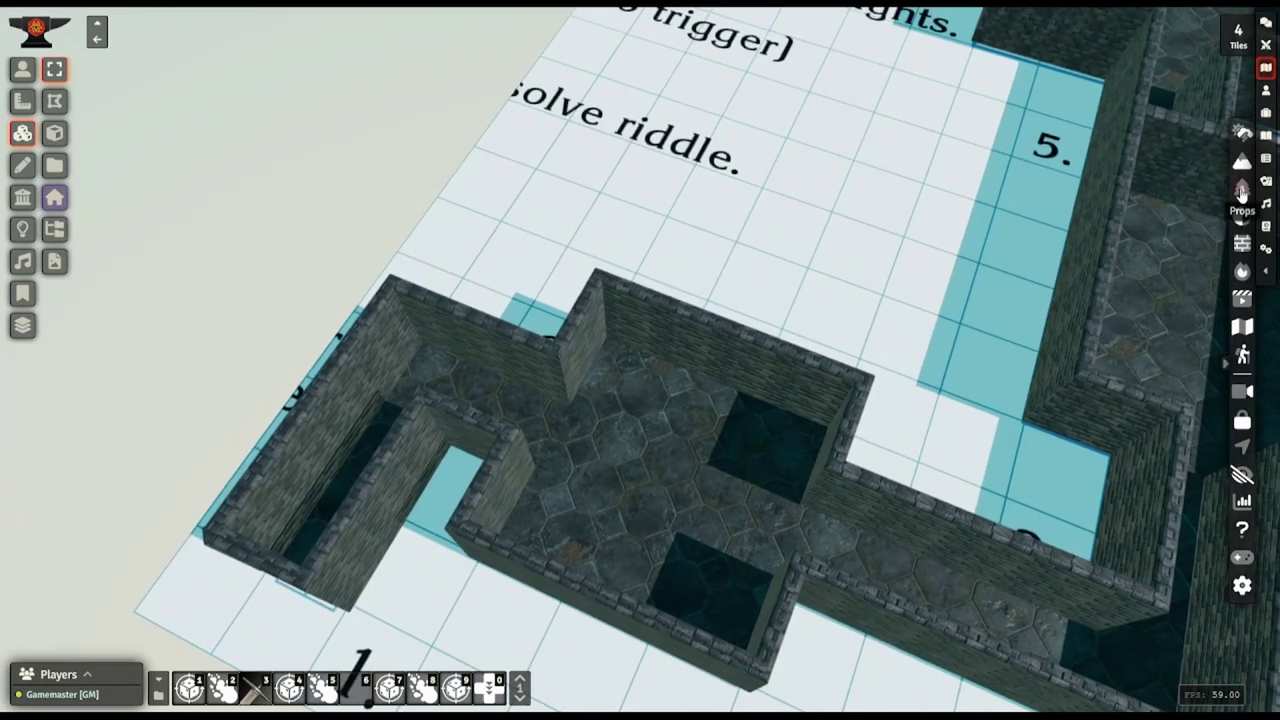
{"action": "left_click", "coordinate": [1241, 192]}
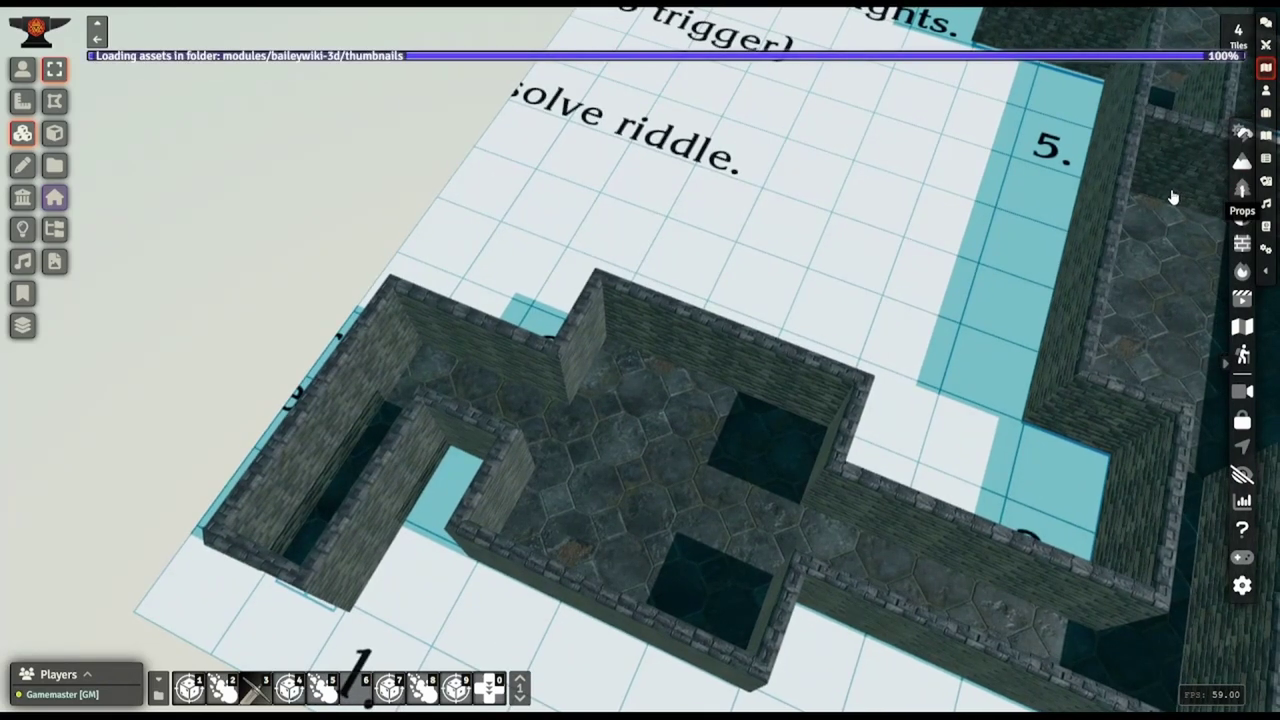
{"action": "left_click", "coordinate": [552, 225]}
{"action": "type", "text": "stairs"}
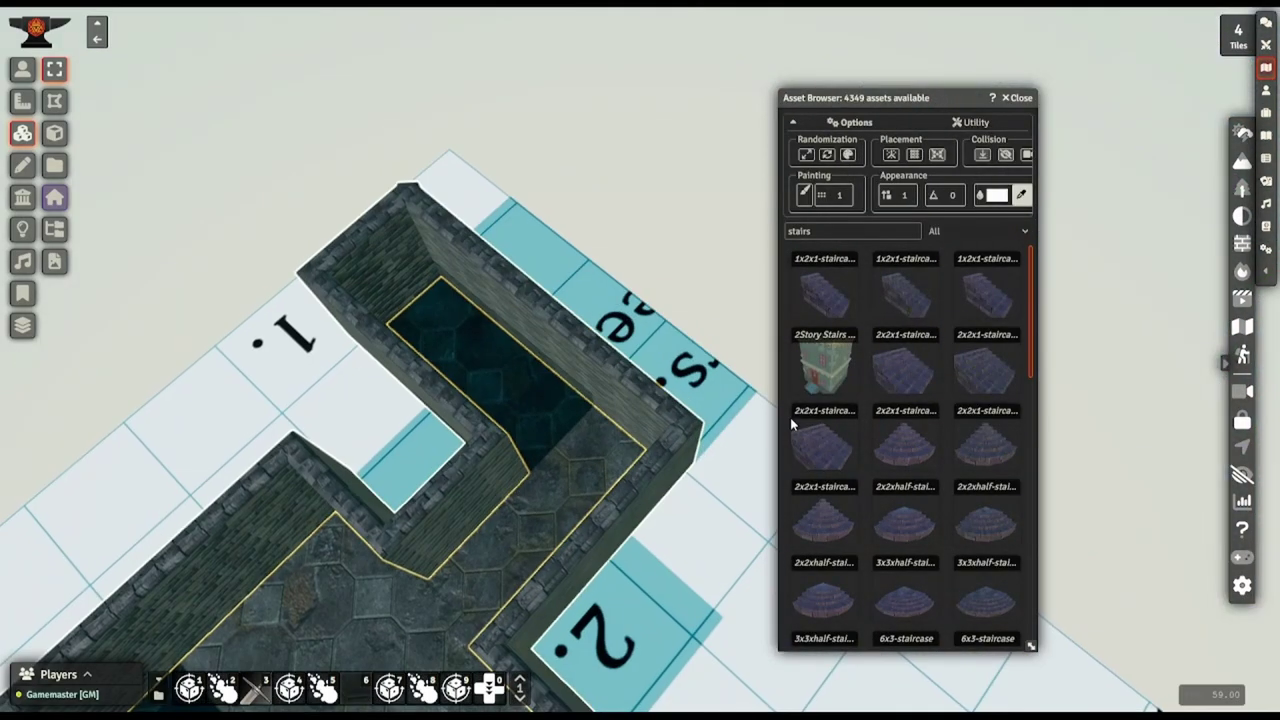
Place two 2x2x1 staircases end to end in the entrance corridor at area 1, raising the rear one, and close the asset browser
{"action": "left_click", "coordinate": [905, 362]}
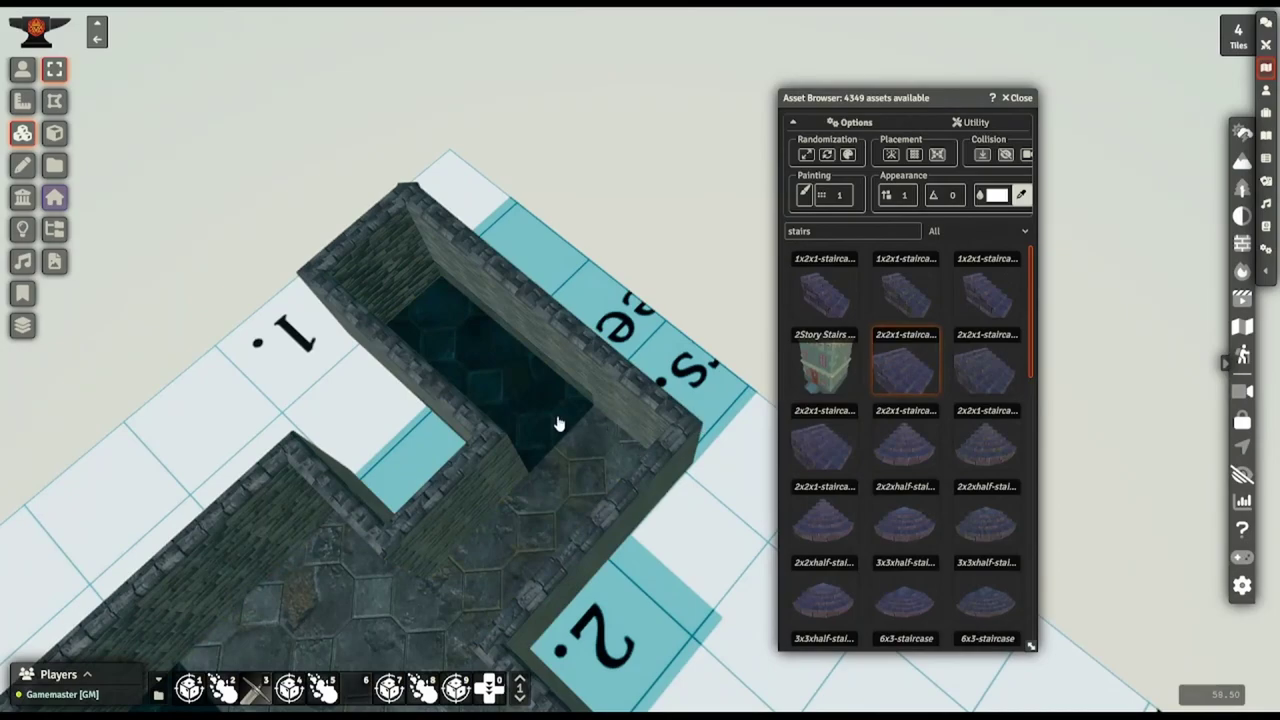
{"action": "left_click", "coordinate": [559, 424]}
{"action": "key", "text": "r"}
{"action": "left_click_drag", "start_coordinate": [545, 405], "coordinate": [502, 371]}
{"action": "middle_click_drag", "start_coordinate": [502, 371], "coordinate": [562, 400]}
{"action": "left_click_drag", "start_coordinate": [562, 400], "coordinate": [542, 248]}
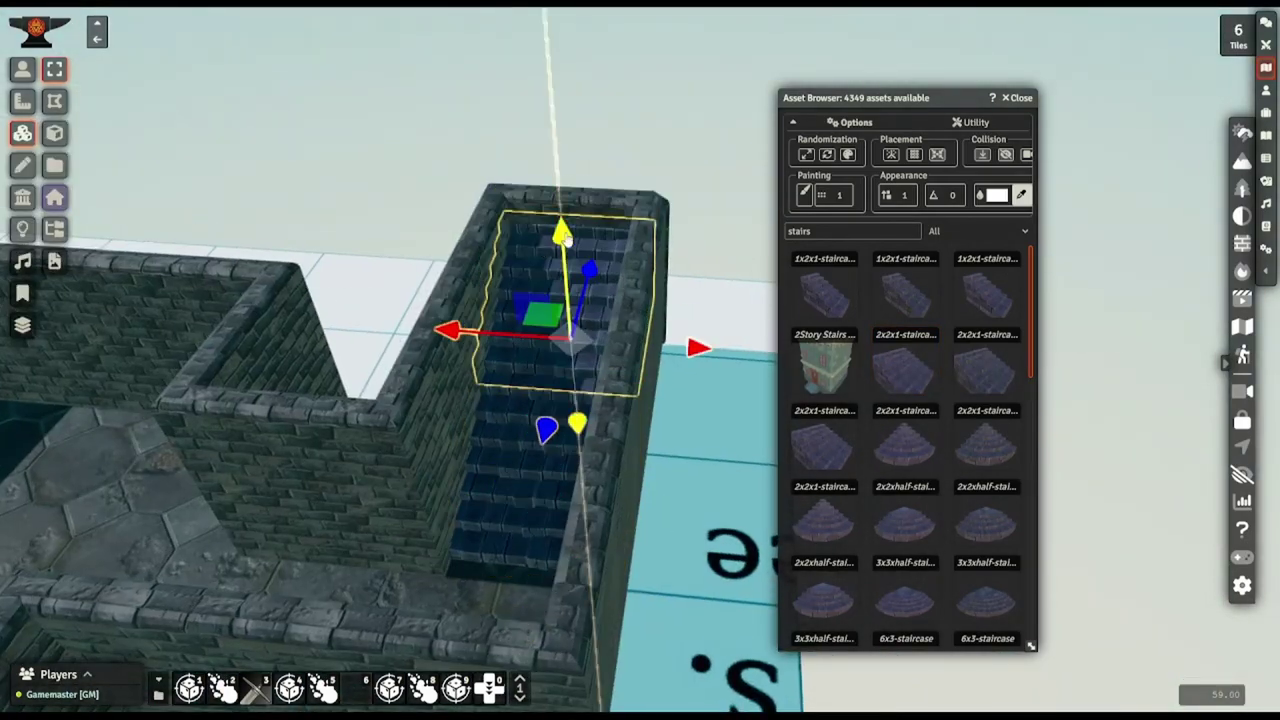
{"action": "right_click_drag", "start_coordinate": [541, 248], "coordinate": [536, 200]}
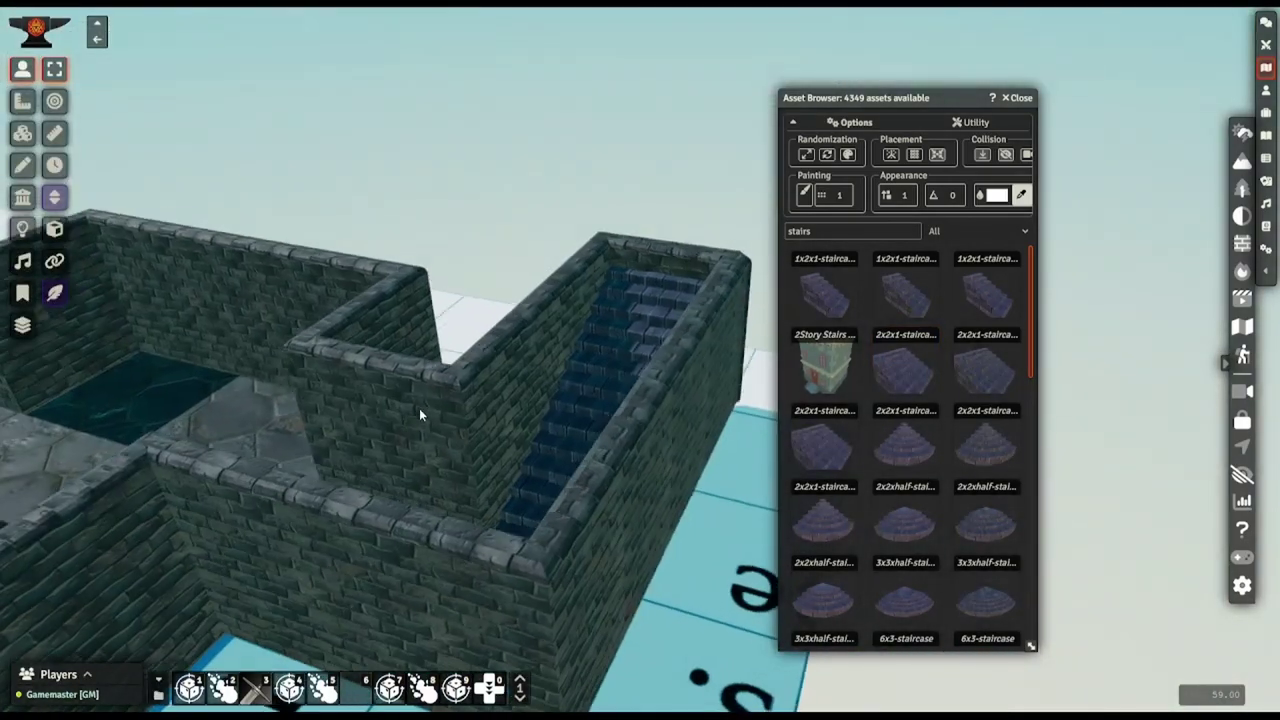
{"action": "right_click_drag", "start_coordinate": [419, 408], "coordinate": [562, 368]}
{"action": "scroll", "coordinate": [594, 350], "scroll_direction": "down", "scroll_amount": 4}
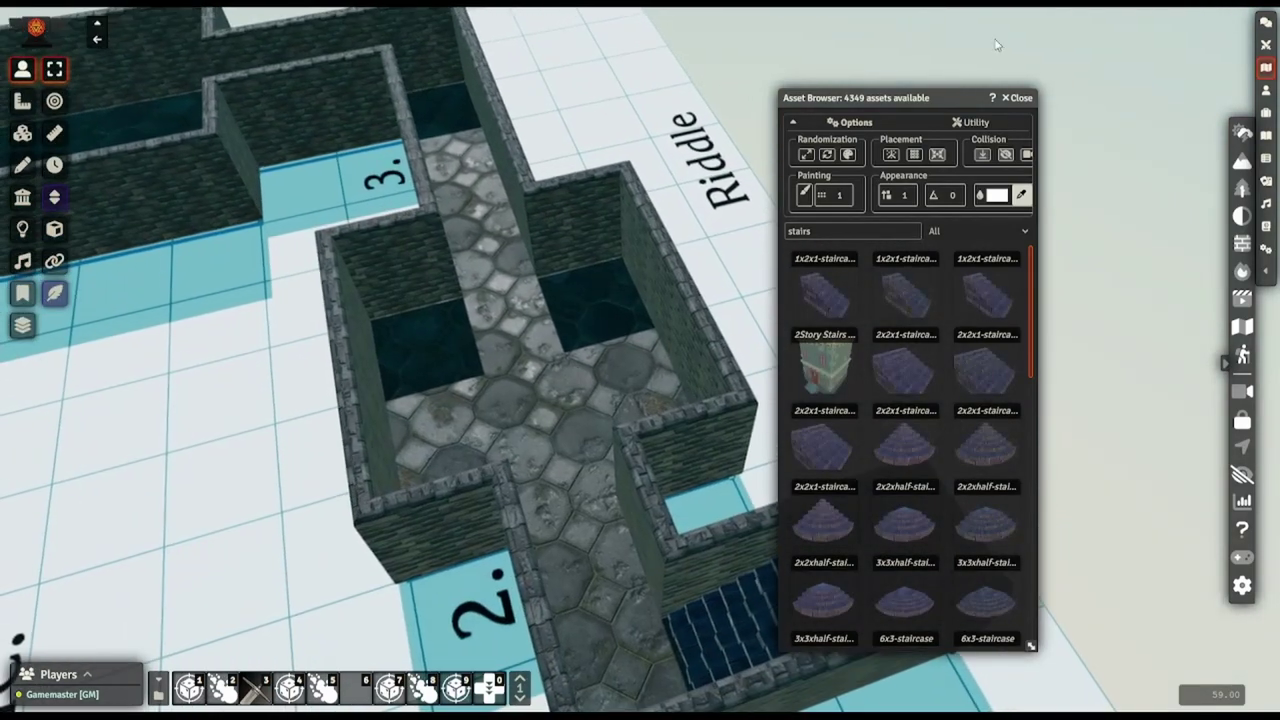
{"action": "left_click", "coordinate": [1019, 98]}
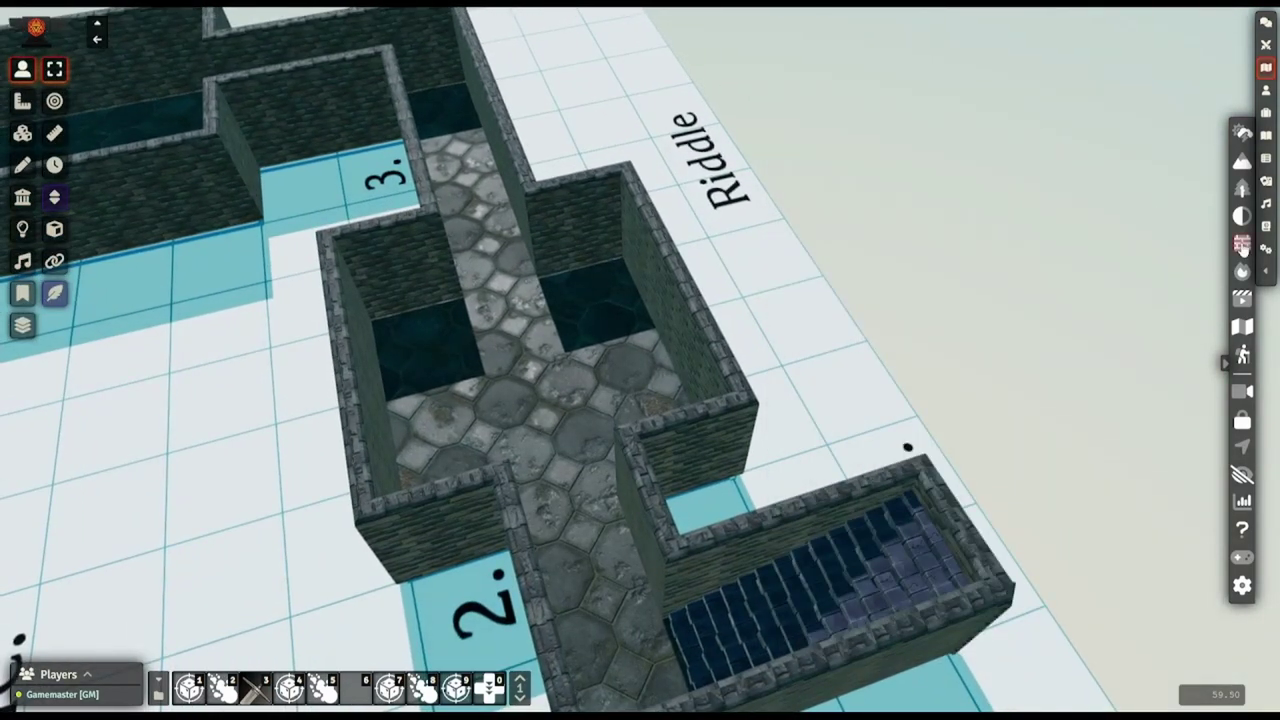
Reopen the dungeon builder, set the Interior (Elegant) theme and height 200, and add a side alcove about two grid squares long off room 2
{"action": "left_click", "coordinate": [1241, 246]}
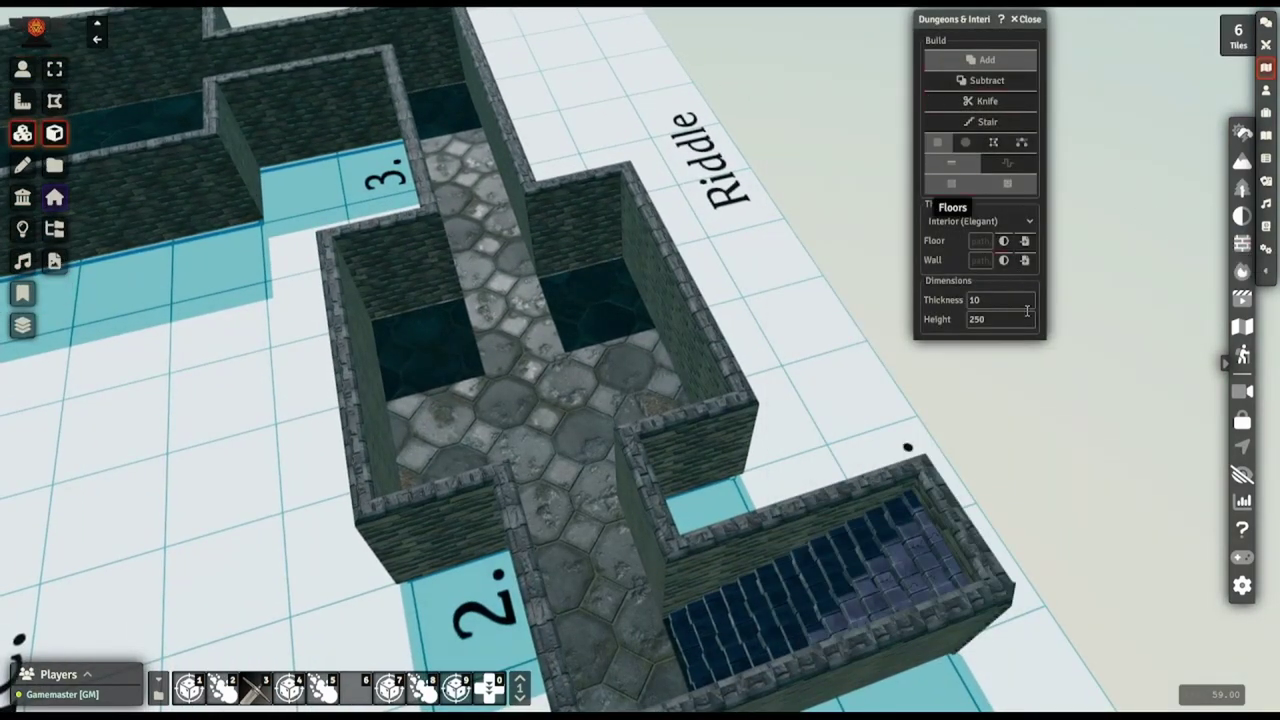
{"action": "middle_click_drag", "start_coordinate": [735, 320], "coordinate": [630, 345]}
{"action": "right_click_drag", "start_coordinate": [577, 277], "coordinate": [860, 350]}
{"action": "right_click_drag", "start_coordinate": [624, 377], "coordinate": [538, 387]}
{"action": "right_click_drag", "start_coordinate": [693, 453], "coordinate": [569, 471]}
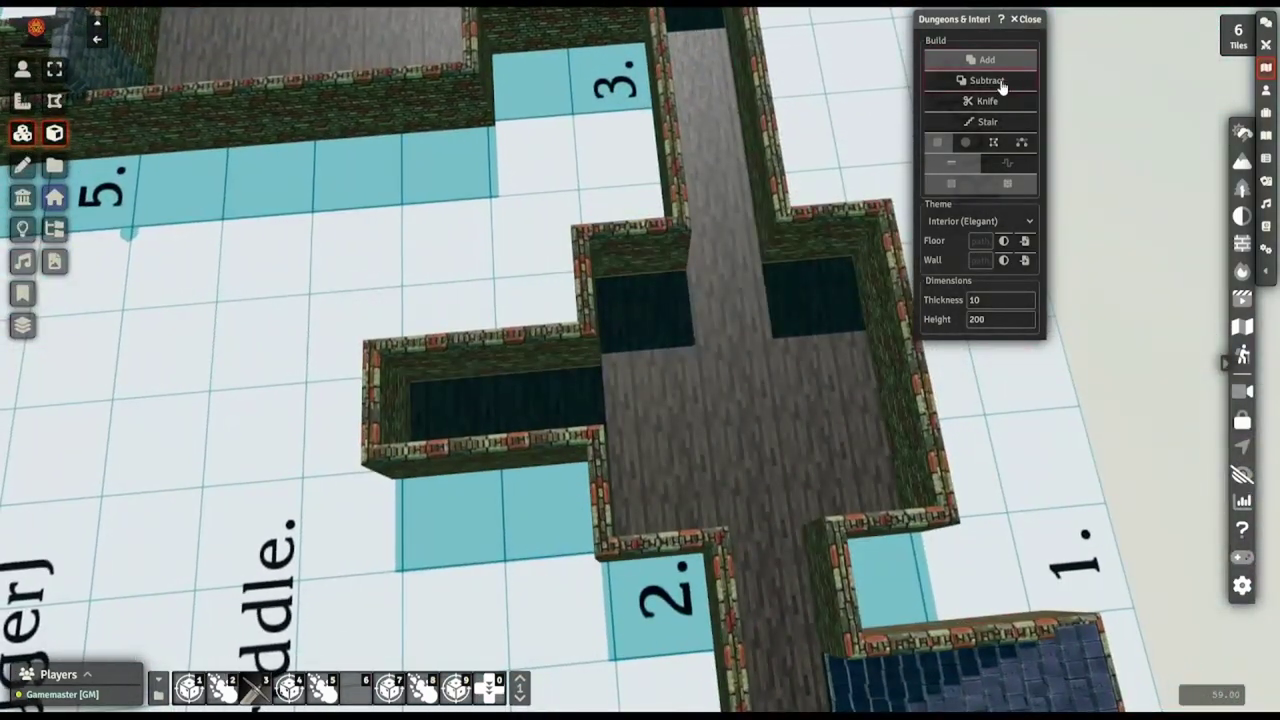
Subtract the side alcove from room 2 while keeping the Interior (Elegant) theme
{"action": "left_click", "coordinate": [986, 80]}
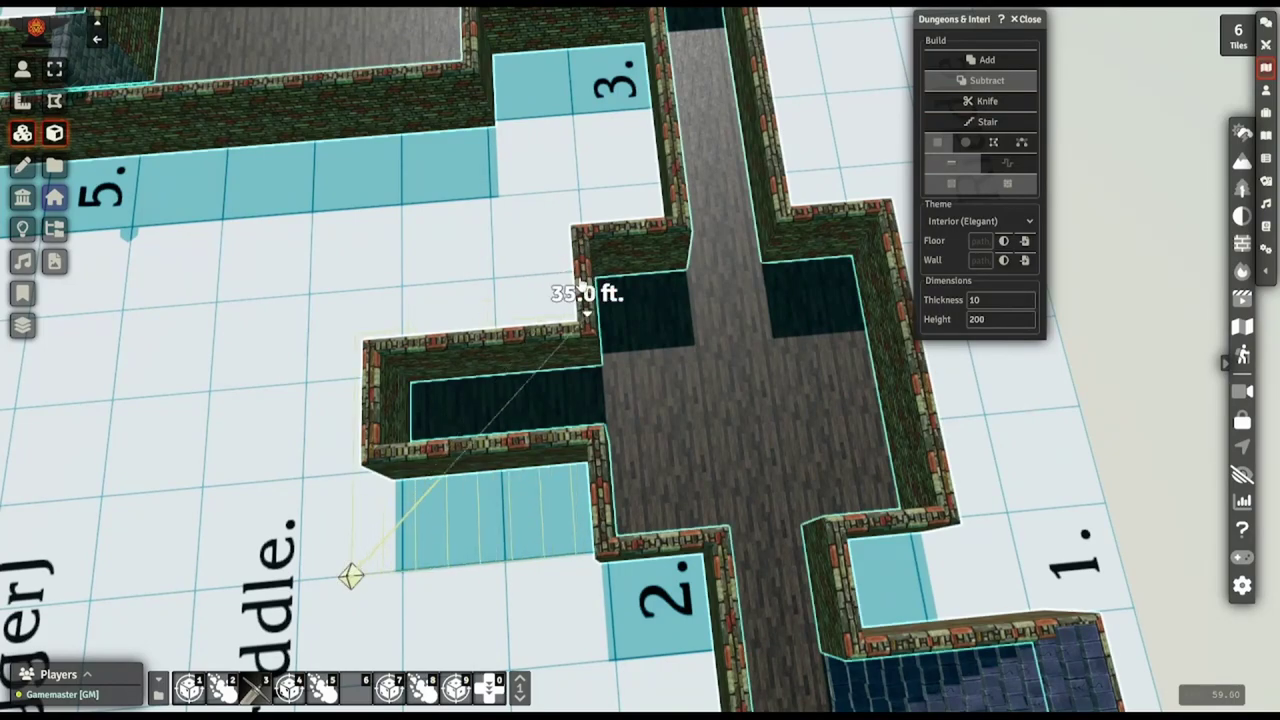
{"action": "left_click_drag", "start_coordinate": [584, 276], "coordinate": [586, 277]}
{"action": "right_click_drag", "start_coordinate": [589, 317], "coordinate": [172, 113]}
{"action": "left_click", "coordinate": [54, 70]}
{"action": "double_click", "coordinate": [590, 289]}
{"action": "left_click", "coordinate": [824, 246]}
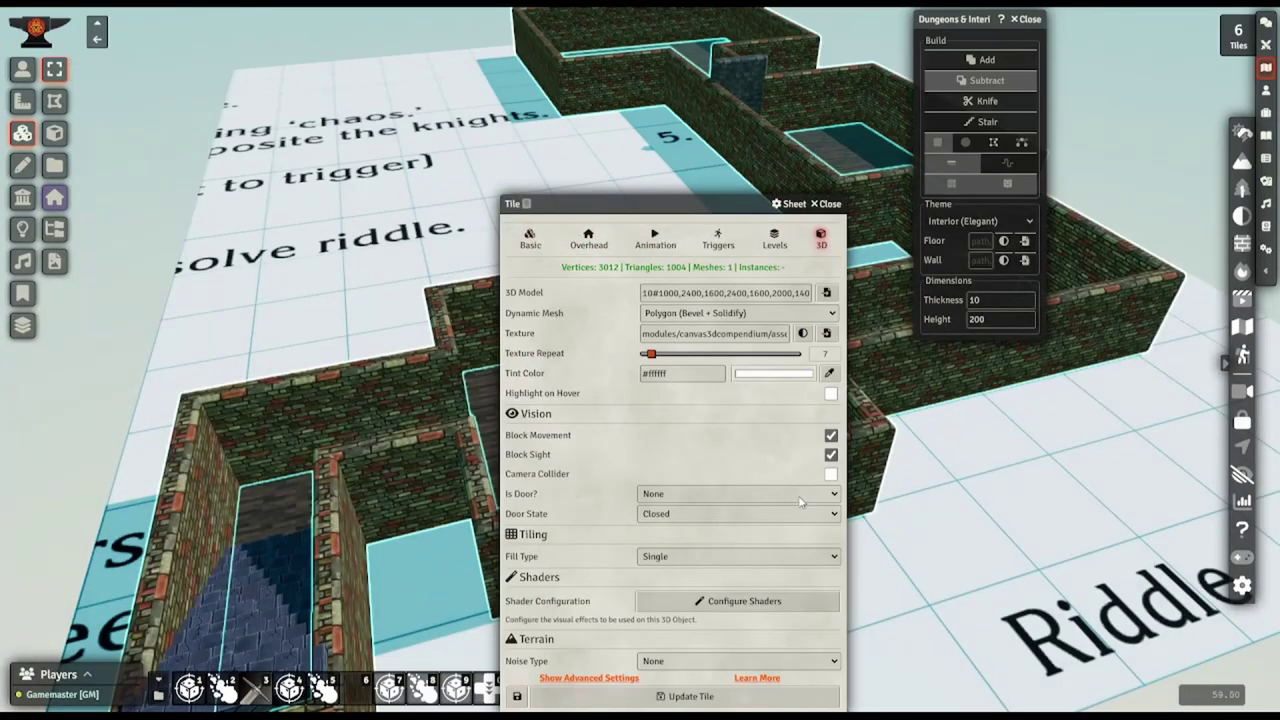
{"action": "left_click", "coordinate": [827, 208]}
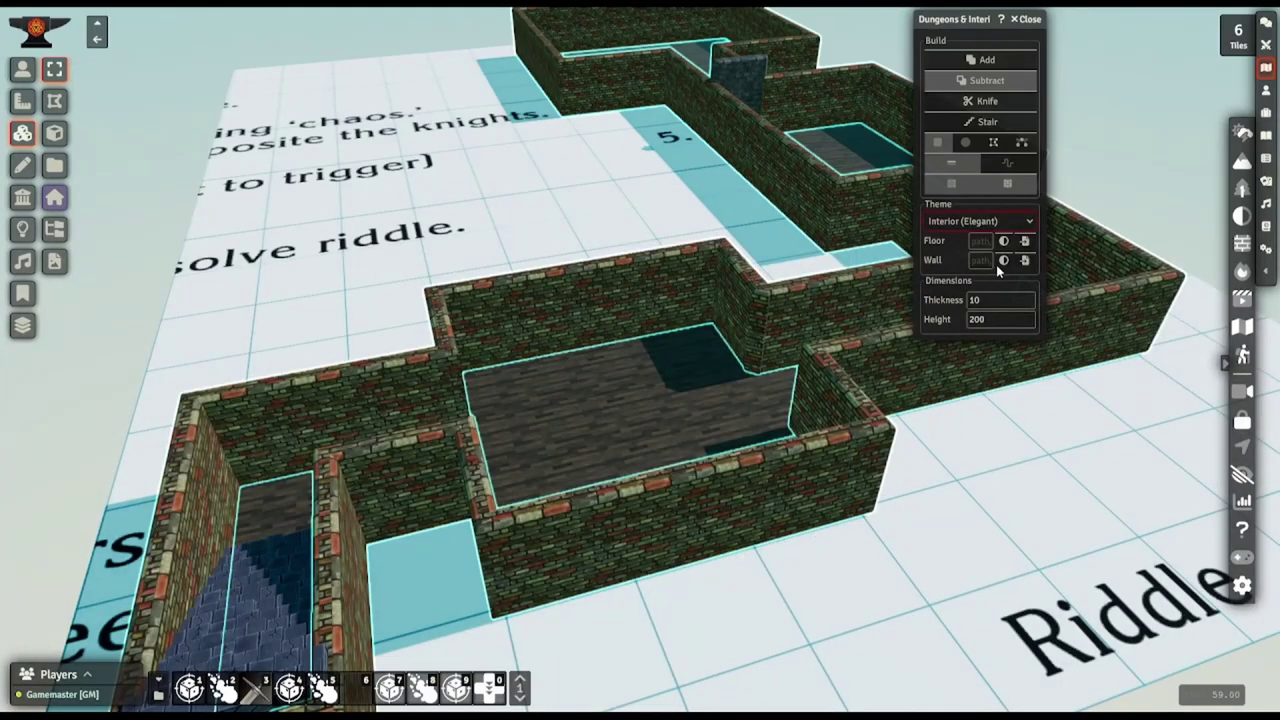
Set the builder theme to Interior (Bricks) and add a side alcove about two grid squares long off room 2 again
{"action": "middle_click_drag", "start_coordinate": [623, 273], "coordinate": [734, 337]}
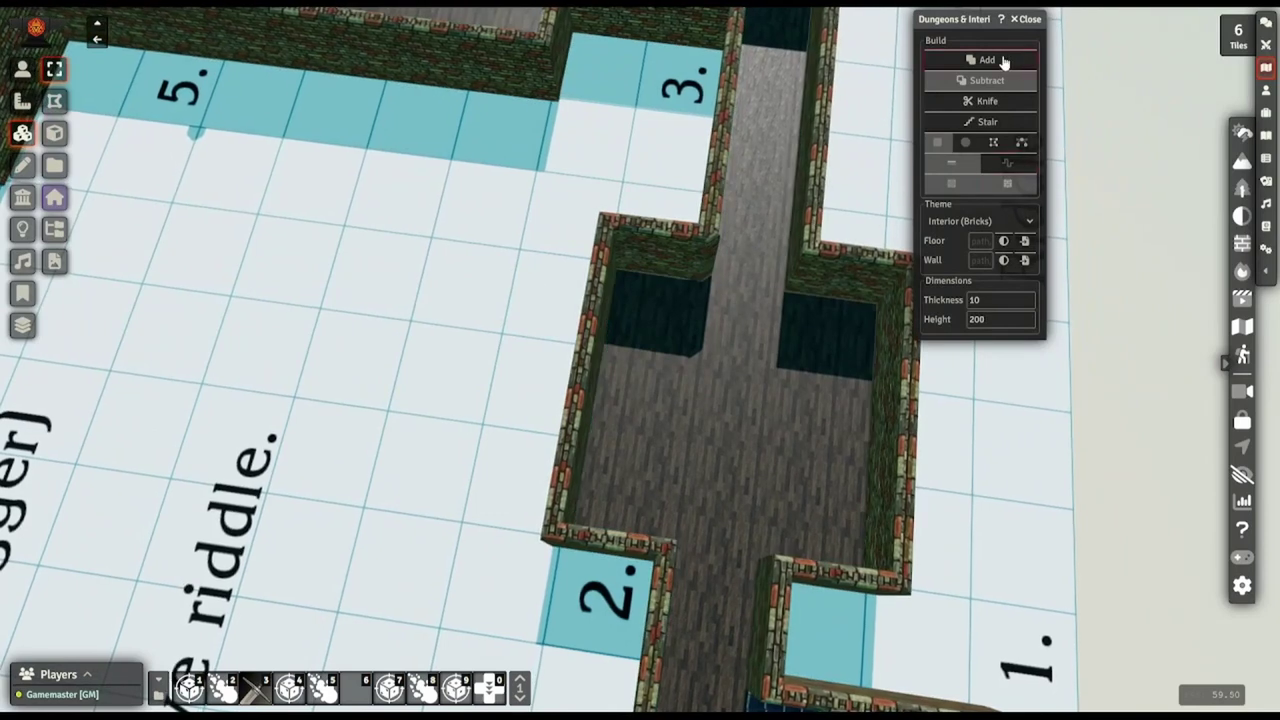
{"action": "left_click", "coordinate": [985, 61]}
{"action": "left_click_drag", "start_coordinate": [416, 330], "coordinate": [454, 340]}
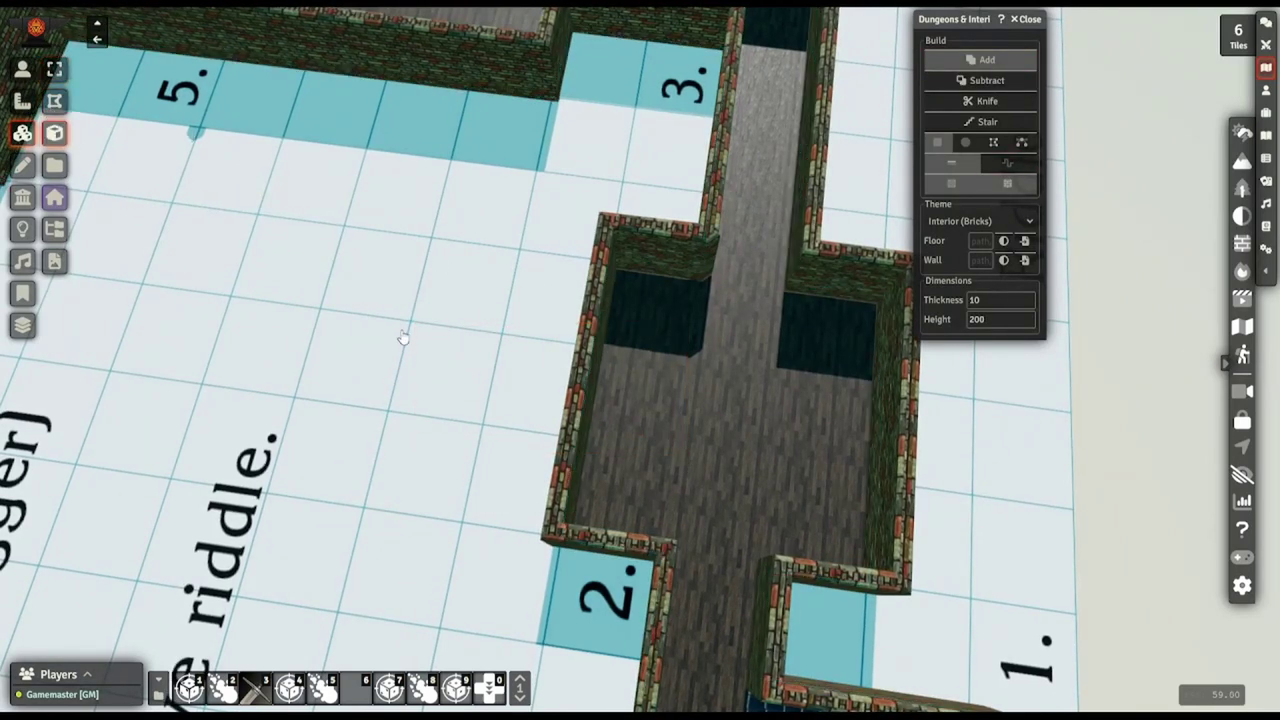
{"action": "left_click_drag", "start_coordinate": [651, 450], "coordinate": [640, 459]}
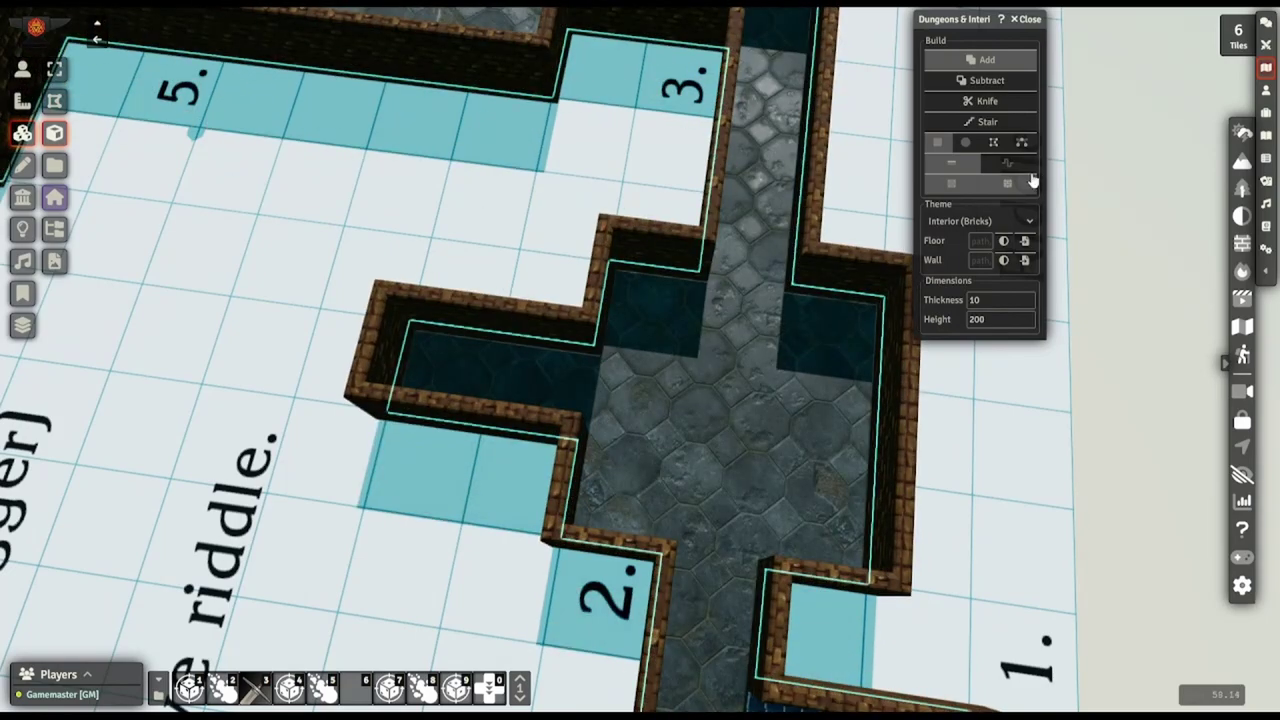
Subtract the newly added brick alcove beside room 2 from the dungeon
{"action": "left_click", "coordinate": [987, 80]}
{"action": "left_click_drag", "start_coordinate": [273, 297], "coordinate": [632, 578]}
{"action": "middle_click_drag", "start_coordinate": [540, 560], "coordinate": [311, 331]}
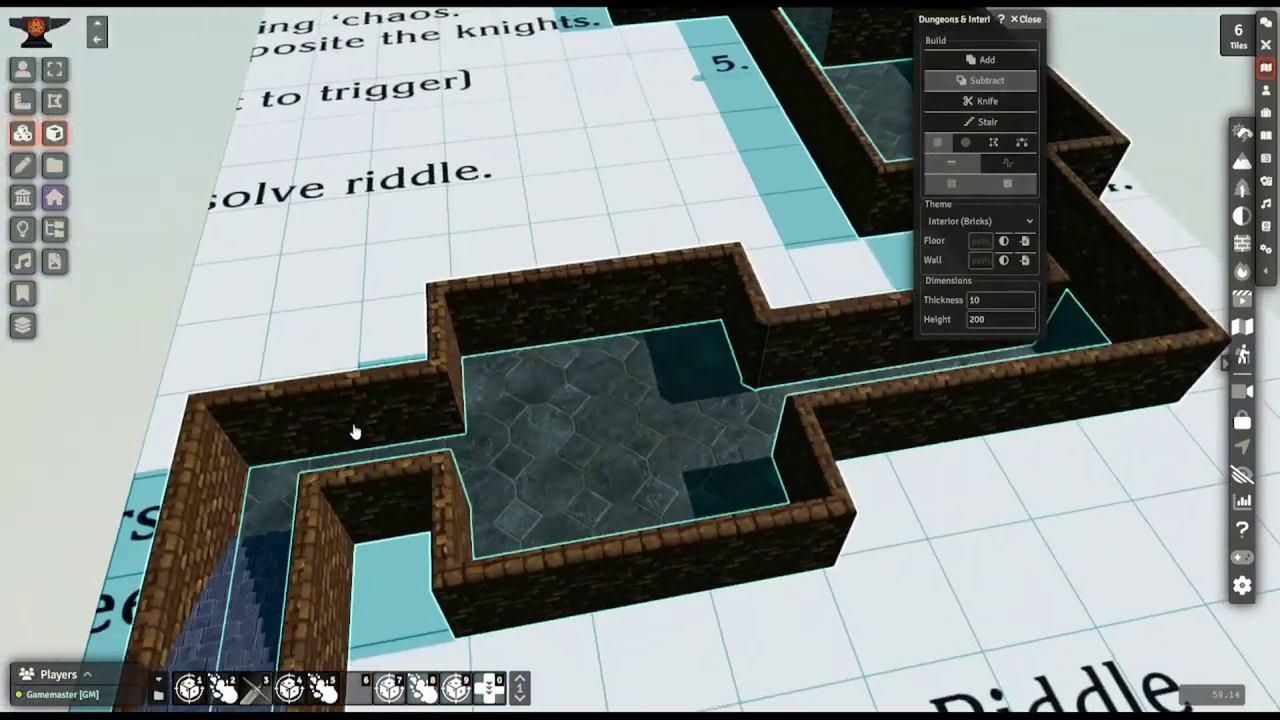
Retexture the brick dungeon walls with the same stone material by searching for it in the material library
{"action": "left_click", "coordinate": [55, 69]}
{"action": "double_click", "coordinate": [560, 292]}
{"action": "left_click", "coordinate": [817, 244]}
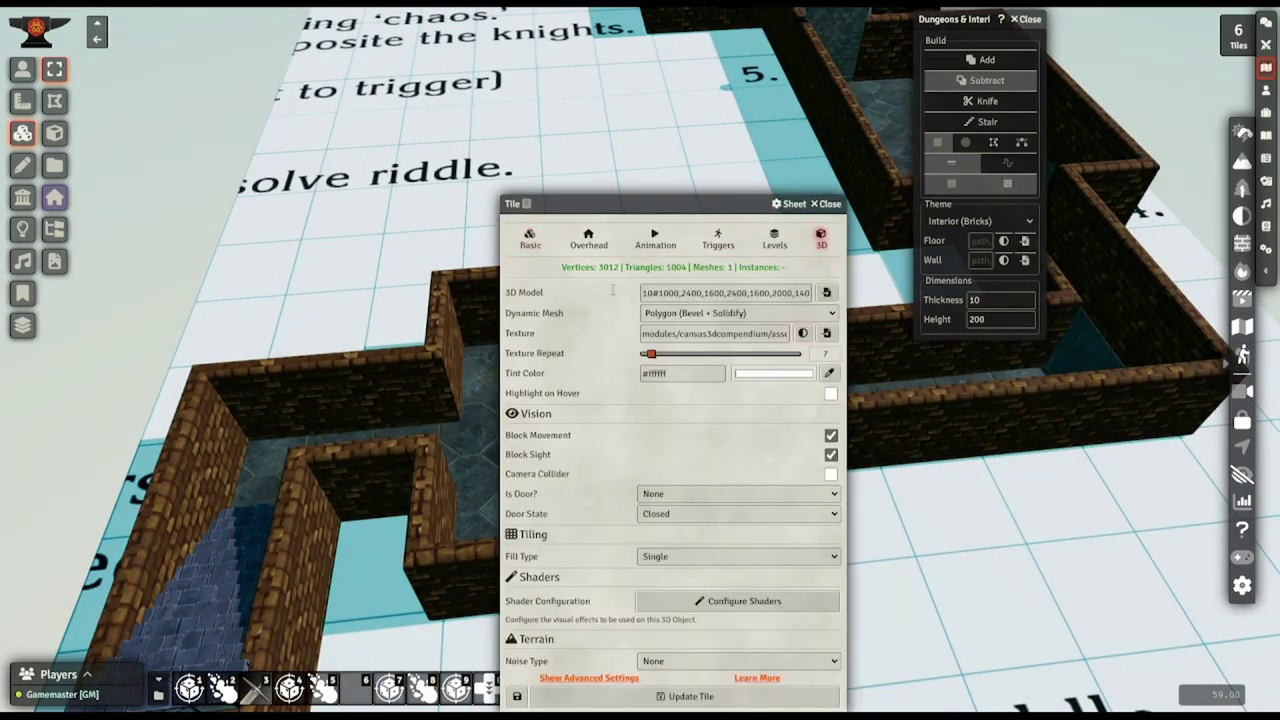
{"action": "left_click", "coordinate": [802, 333]}
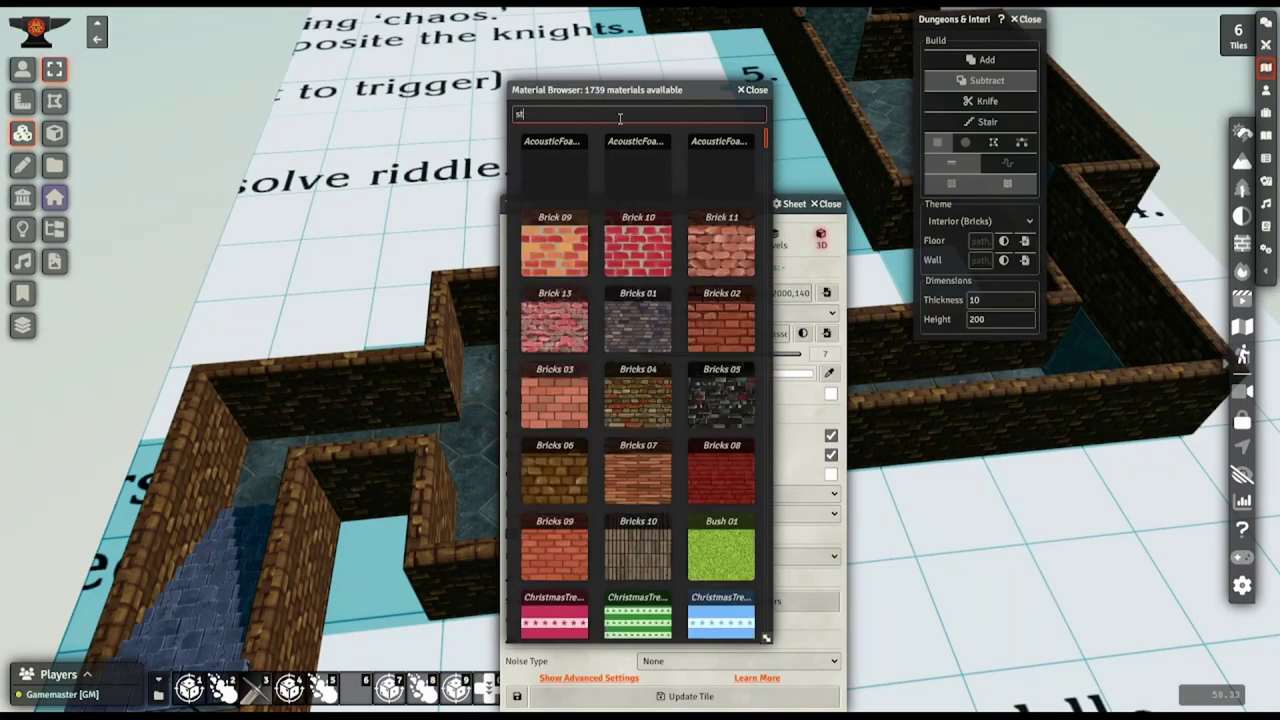
{"action": "scroll", "coordinate": [638, 400], "scroll_direction": "down", "scroll_amount": 3}
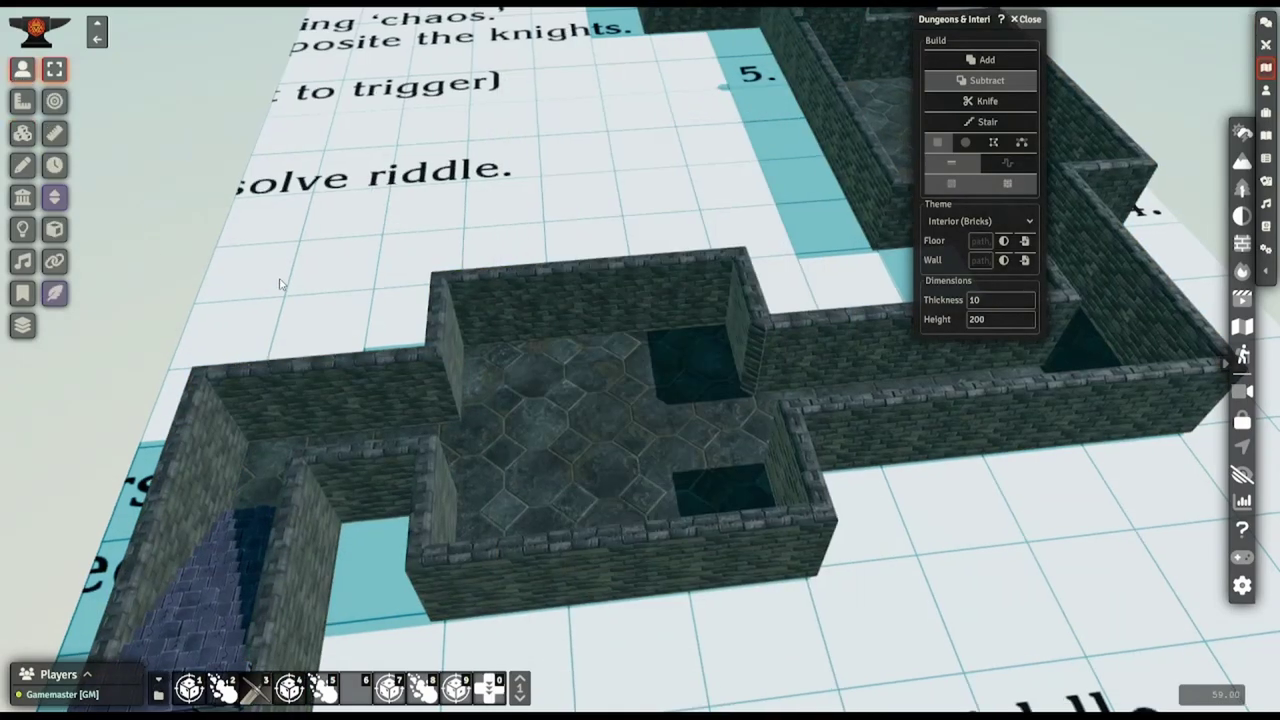
Shift the secret door wall piece slightly along its depth so it fits the passage opening near area 5
{"action": "middle_click_drag", "start_coordinate": [280, 285], "coordinate": [238, 321]}
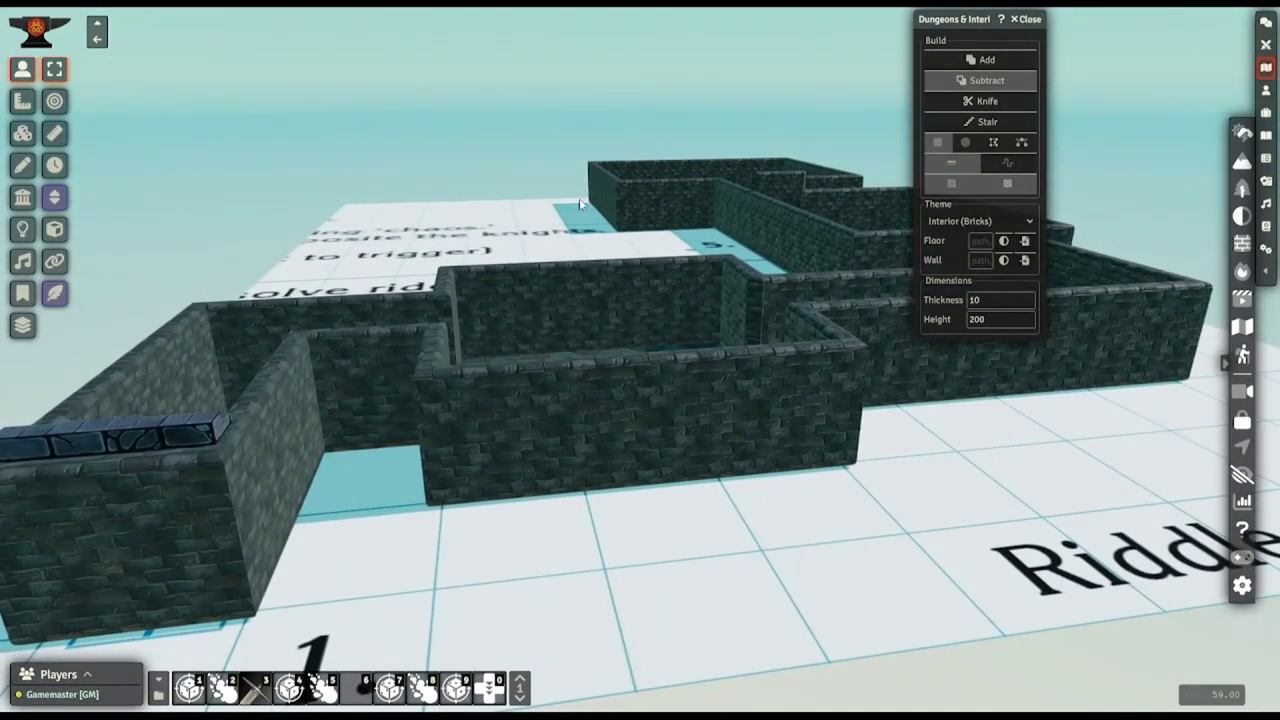
{"action": "middle_click_drag", "start_coordinate": [640, 155], "coordinate": [598, 173]}
{"action": "right_click_drag", "start_coordinate": [598, 173], "coordinate": [189, 409]}
{"action": "right_click_drag", "start_coordinate": [760, 280], "coordinate": [483, 354]}
{"action": "middle_click_drag", "start_coordinate": [495, 340], "coordinate": [397, 389]}
{"action": "scroll", "coordinate": [383, 389], "scroll_direction": "up", "scroll_amount": 3}
{"action": "left_click", "coordinate": [29, 134]}
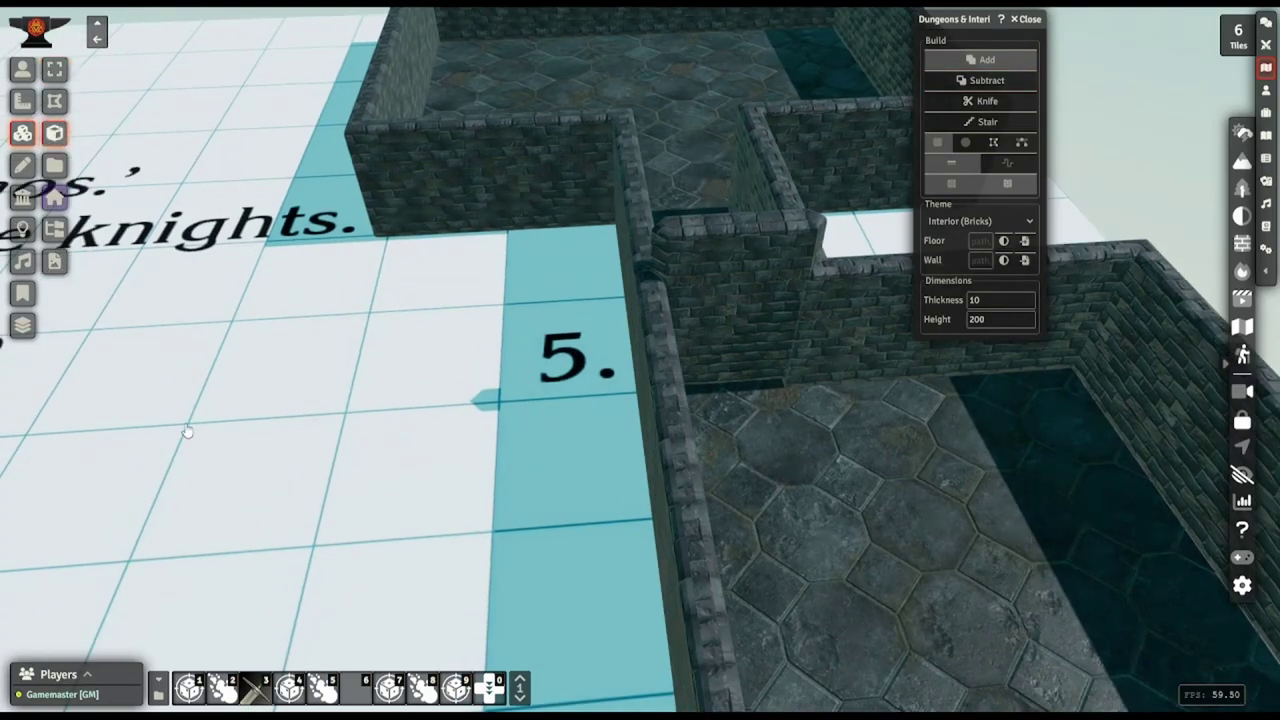
{"action": "left_click_drag", "start_coordinate": [188, 434], "coordinate": [337, 424]}
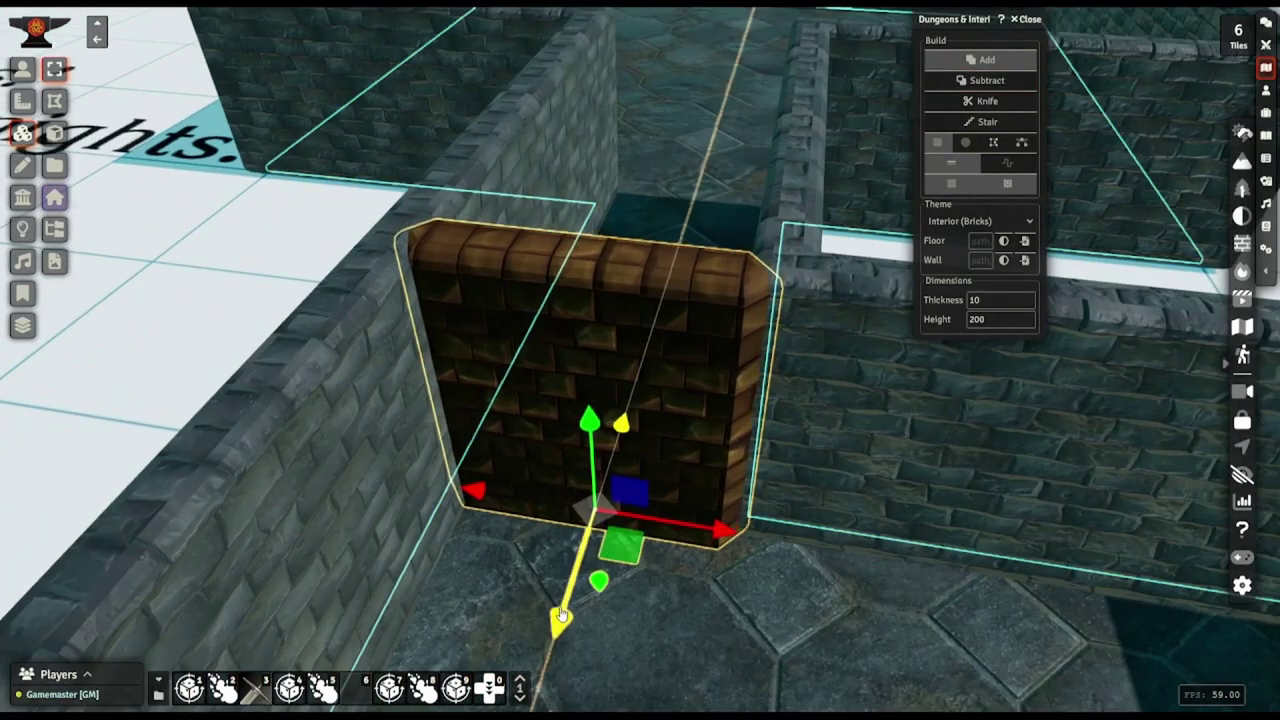
{"action": "left_click_drag", "start_coordinate": [560, 604], "coordinate": [566, 592]}
{"action": "double_click", "coordinate": [562, 379]}
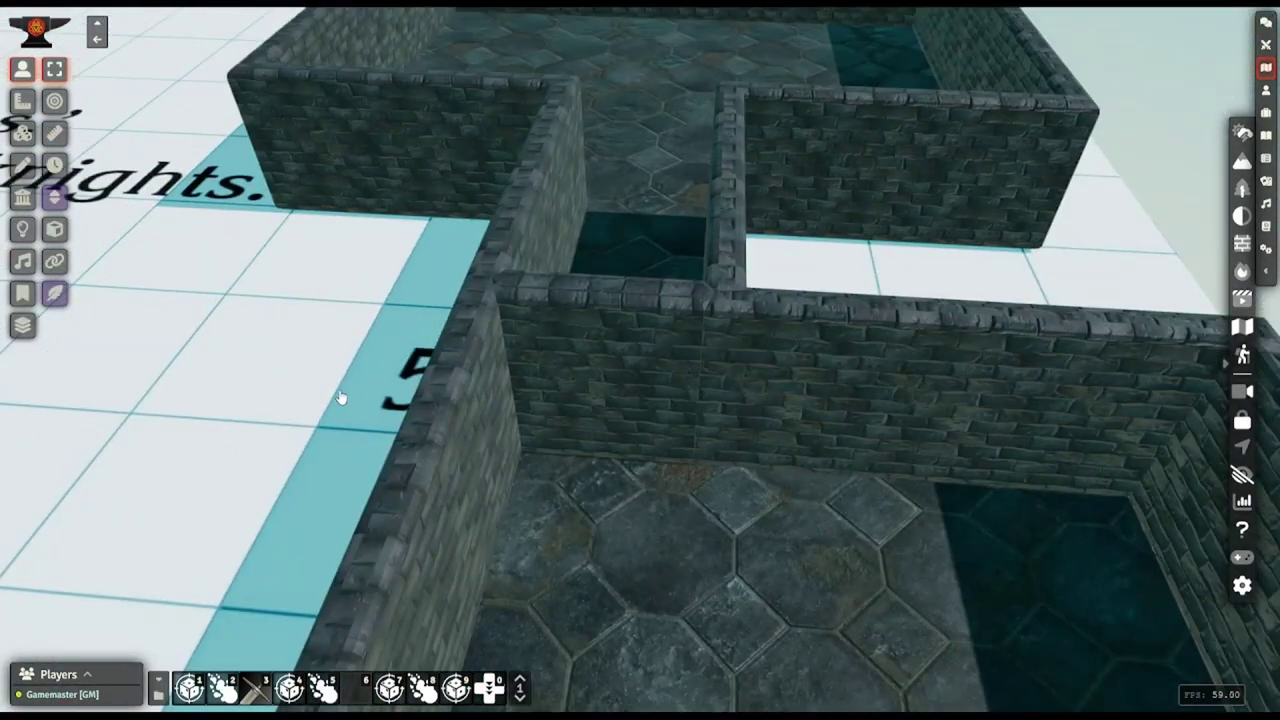
Examine the retextured dungeon from the rooms near area 5 to the staircase and its corridor
{"action": "scroll", "coordinate": [340, 398], "scroll_direction": "down", "scroll_amount": 8}
{"action": "right_click_drag", "start_coordinate": [317, 480], "coordinate": [600, 329]}
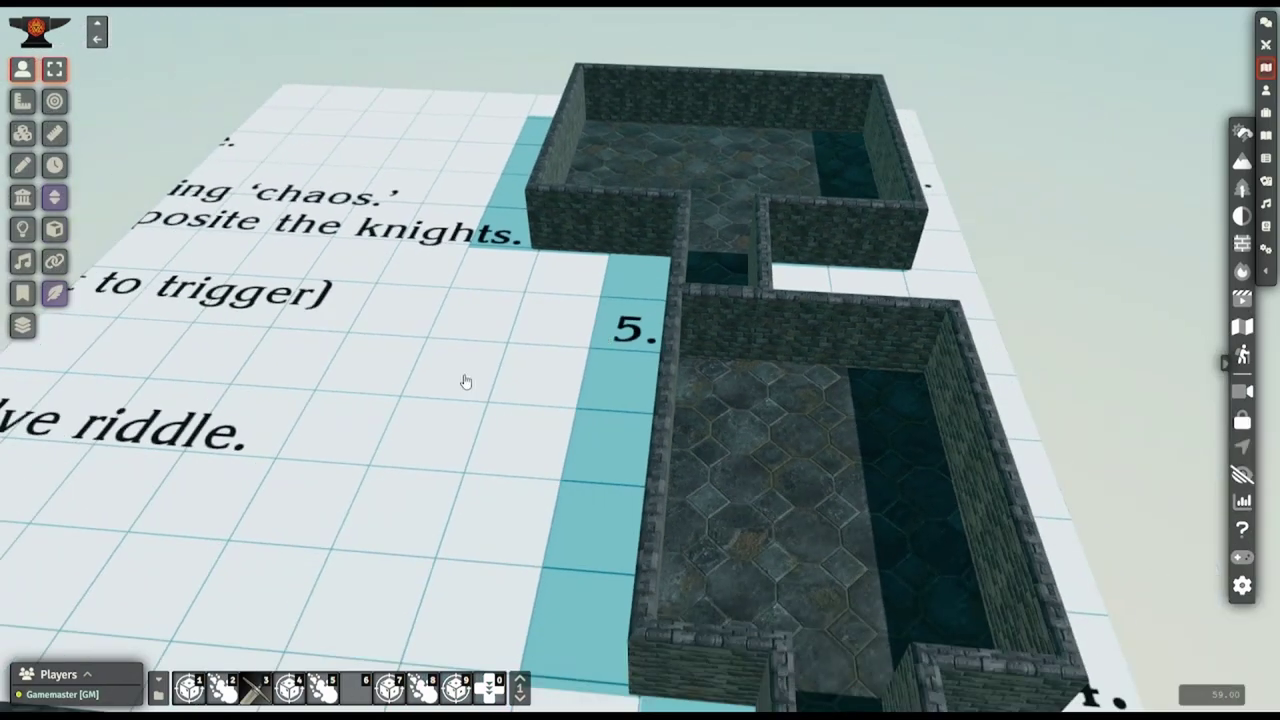
{"action": "middle_click_drag", "start_coordinate": [466, 380], "coordinate": [697, 547]}
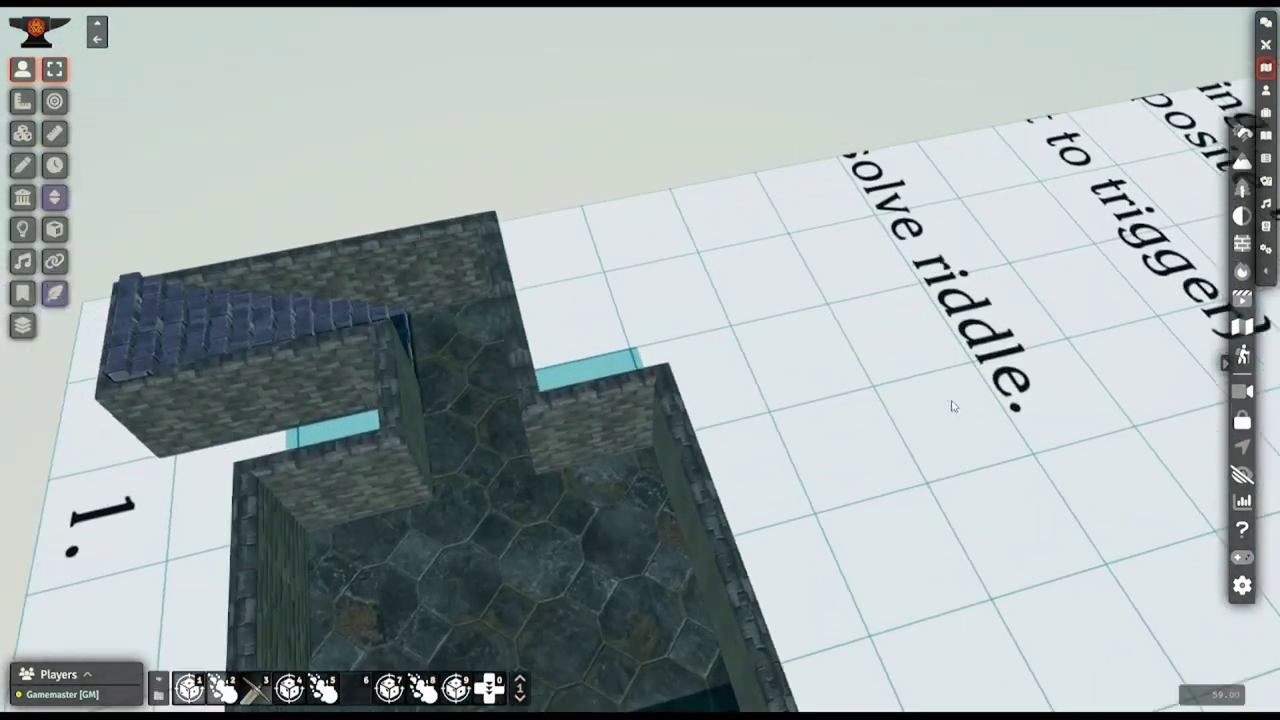
{"action": "right_click_drag", "start_coordinate": [600, 380], "coordinate": [676, 413]}
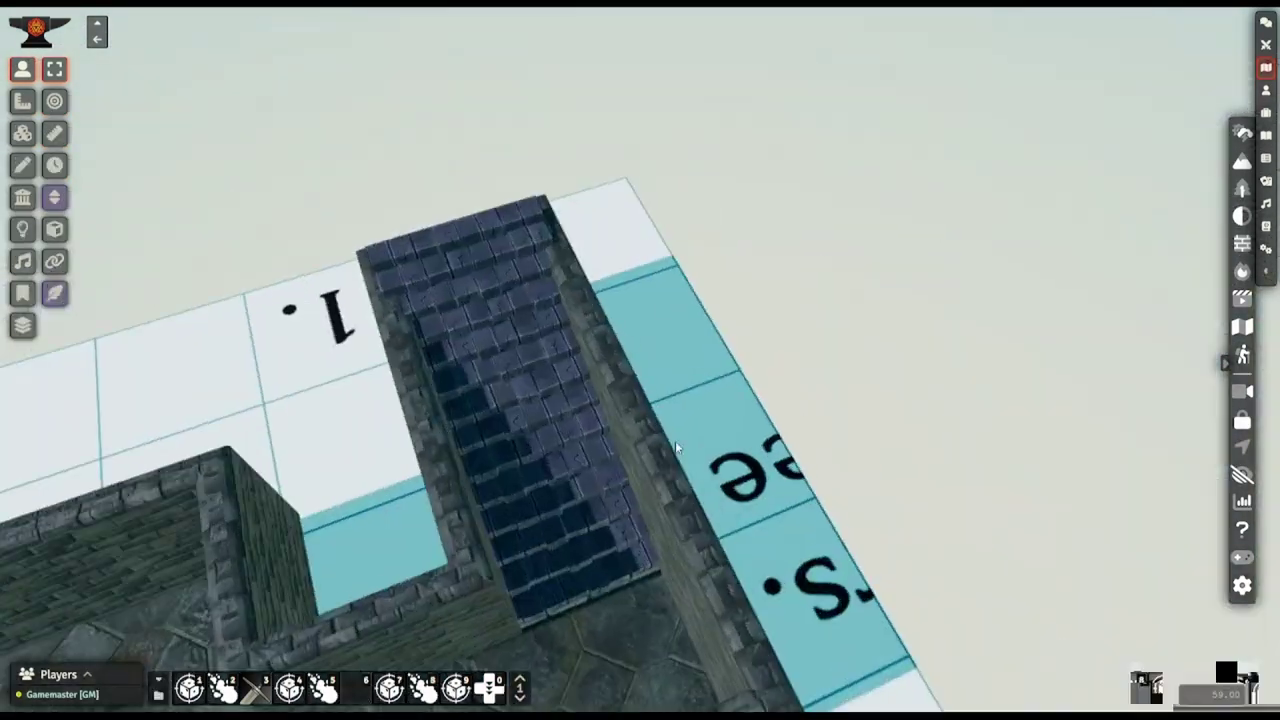
{"action": "left_click", "coordinate": [599, 384]}
{"action": "left_click", "coordinate": [22, 69]}
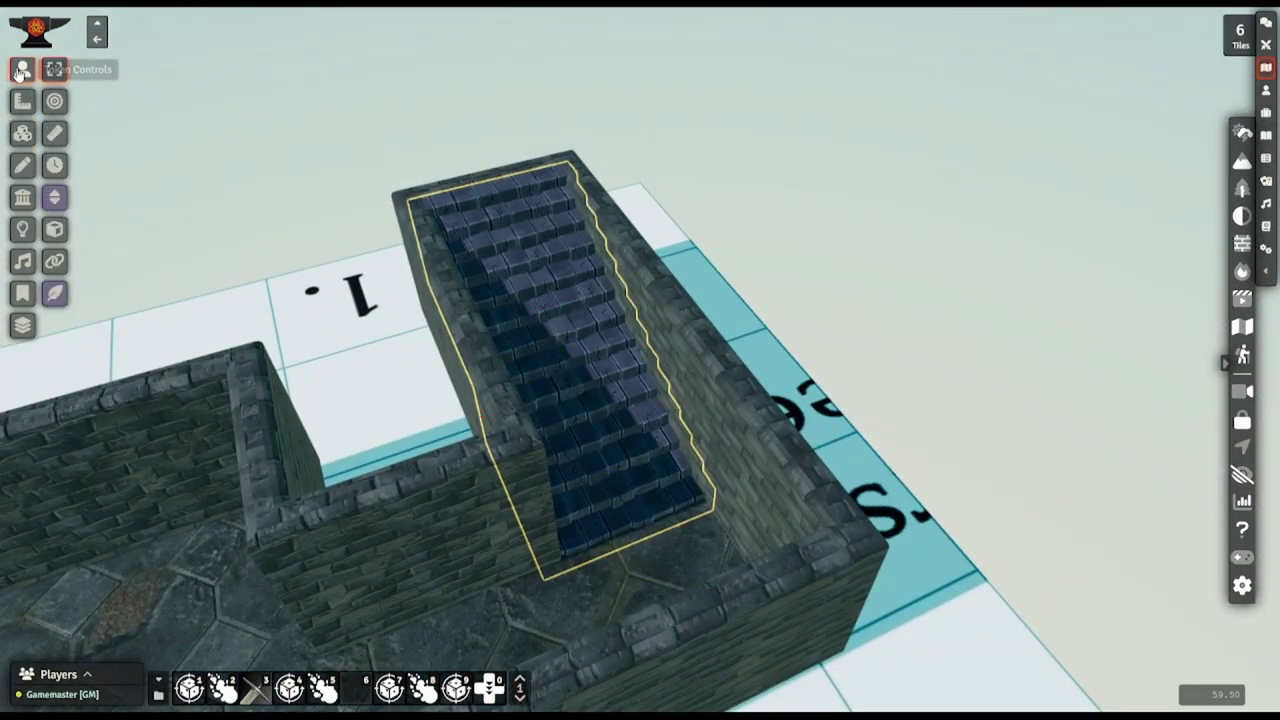
{"action": "scroll", "coordinate": [888, 417], "scroll_direction": "down", "scroll_amount": 3}
{"action": "middle_click_drag", "start_coordinate": [888, 420], "coordinate": [489, 395]}
{"action": "right_click_drag", "start_coordinate": [489, 395], "coordinate": [1100, 554]}
{"action": "middle_click_drag", "start_coordinate": [1100, 554], "coordinate": [691, 372]}
{"action": "right_click_drag", "start_coordinate": [691, 372], "coordinate": [662, 468]}
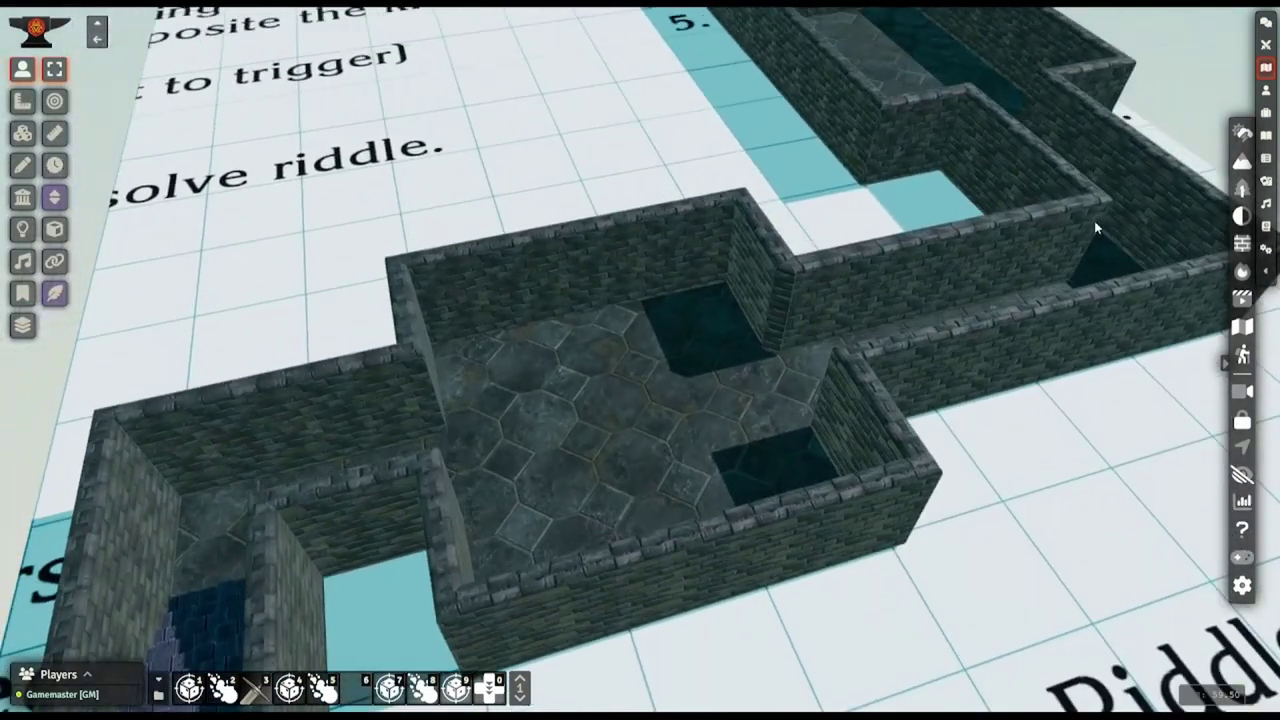
Search the prop assets for "door" and place a short stone doorframe in the room beside the staircase corridor
{"action": "left_click", "coordinate": [1242, 190]}
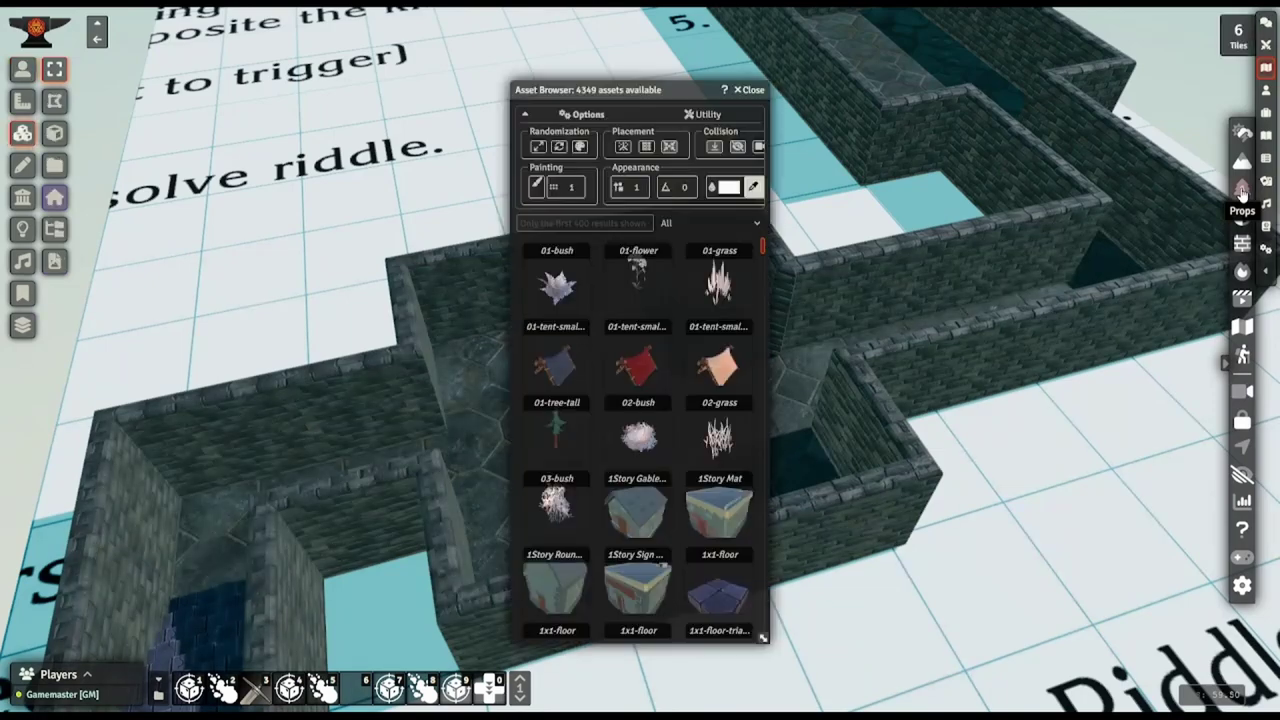
{"action": "left_click", "coordinate": [583, 224]}
{"action": "type", "text": "door"}
{"action": "left_click_drag", "start_coordinate": [668, 88], "coordinate": [1045, 76]}
{"action": "scroll", "coordinate": [1049, 356], "scroll_direction": "down", "scroll_amount": 10}
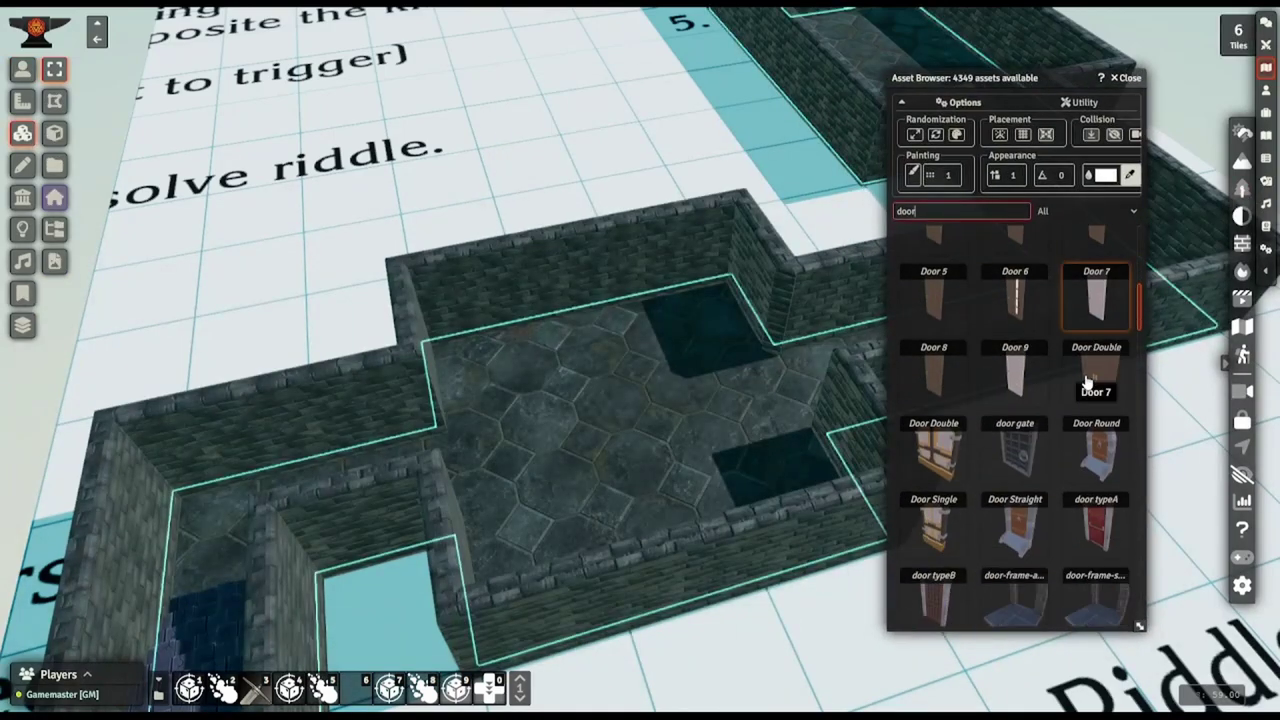
{"action": "scroll", "coordinate": [1080, 349], "scroll_direction": "down", "scroll_amount": 1}
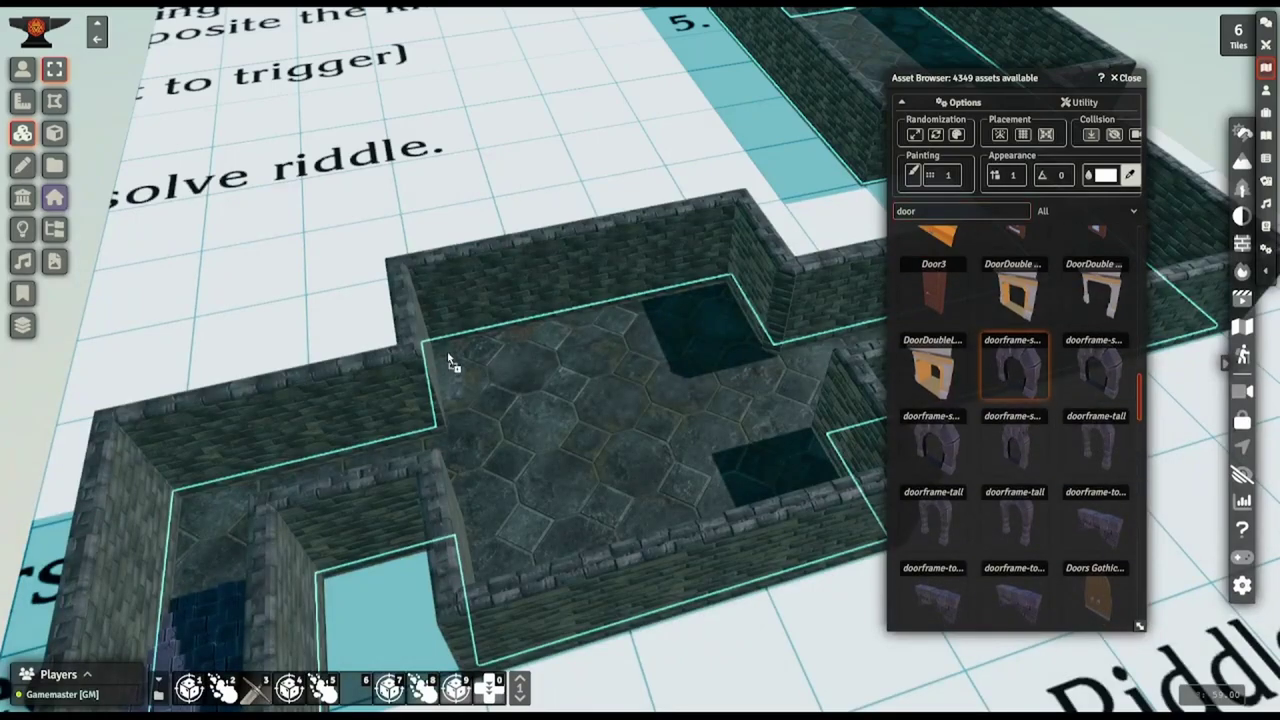
{"action": "left_click_drag", "start_coordinate": [537, 427], "coordinate": [537, 427]}
Rotate the stone doorframe and move it into the room's opening toward the staircase corridor
{"action": "middle_click_drag", "start_coordinate": [607, 426], "coordinate": [483, 440]}
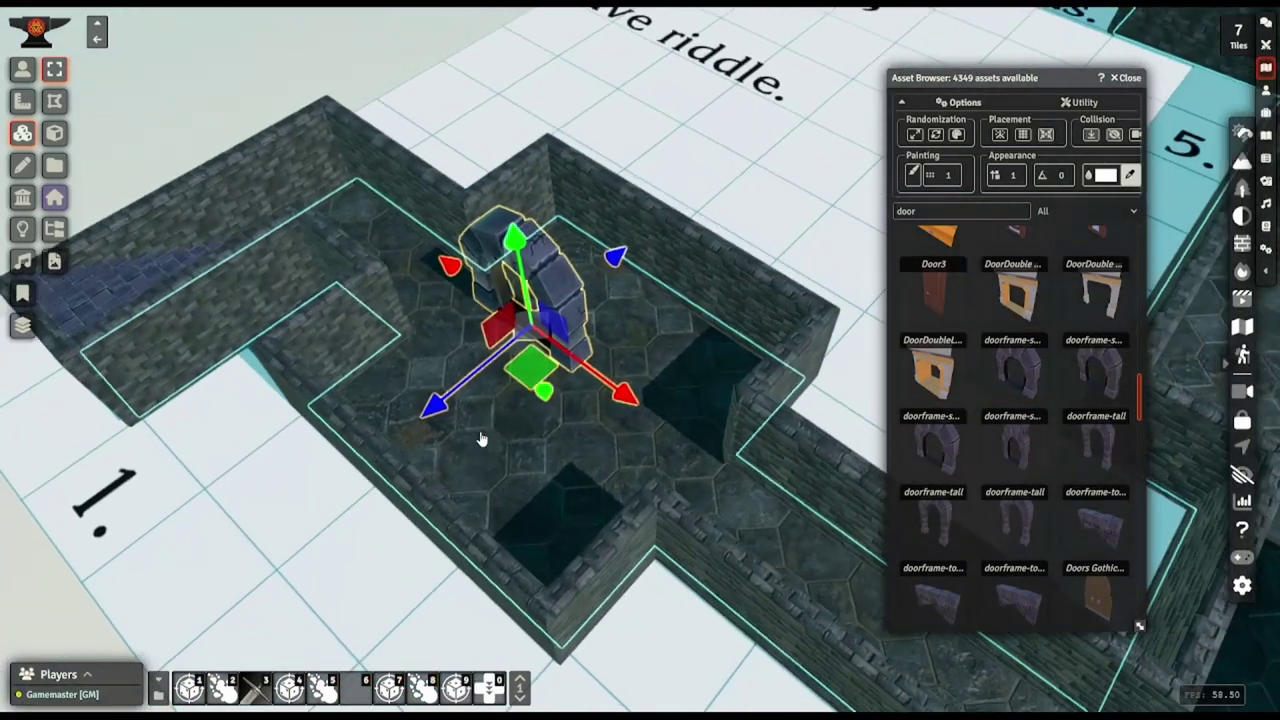
{"action": "right_click_drag", "start_coordinate": [483, 440], "coordinate": [543, 438]}
{"action": "right_click", "coordinate": [580, 420]}
{"action": "scroll", "coordinate": [580, 420], "scroll_direction": "up", "scroll_amount": 2}
{"action": "left_click", "coordinate": [677, 290]}
{"action": "key", "text": "r"}
{"action": "left_click_drag", "start_coordinate": [795, 440], "coordinate": [692, 468]}
{"action": "key", "text": "t"}
{"action": "mouse_move", "coordinate": [690, 388]}
{"action": "left_mouse_down"}
{"action": "mouse_move", "coordinate": [606, 377]}
{"action": "mouse_move", "coordinate": [680, 371]}
{"action": "left_mouse_up"}
Duplicate the stone doorframe and position the copy in the room's opposite opening, leading to the long corridor
{"action": "key", "text": "ctrl+c"}
{"action": "key", "text": "ctrl+v"}
{"action": "middle_click_drag", "start_coordinate": [680, 371], "coordinate": [611, 280]}
{"action": "left_click_drag", "start_coordinate": [430, 440], "coordinate": [374, 440]}
Paste another stone doorframe, rotate it, and fit it into the opening between the area 3 passage and room 4
{"action": "key", "text": "ctrl+v"}
{"action": "key", "text": "r"}
{"action": "left_click_drag", "start_coordinate": [777, 443], "coordinate": [700, 432]}
{"action": "key", "text": "t"}
{"action": "middle_click_drag", "start_coordinate": [700, 432], "coordinate": [420, 300]}
{"action": "left_click_drag", "start_coordinate": [523, 420], "coordinate": [533, 414]}
Browse the door assets and place a short wooden door on the floor near the first stone doorframe
{"action": "scroll", "coordinate": [1075, 438], "scroll_direction": "down", "scroll_amount": 10}
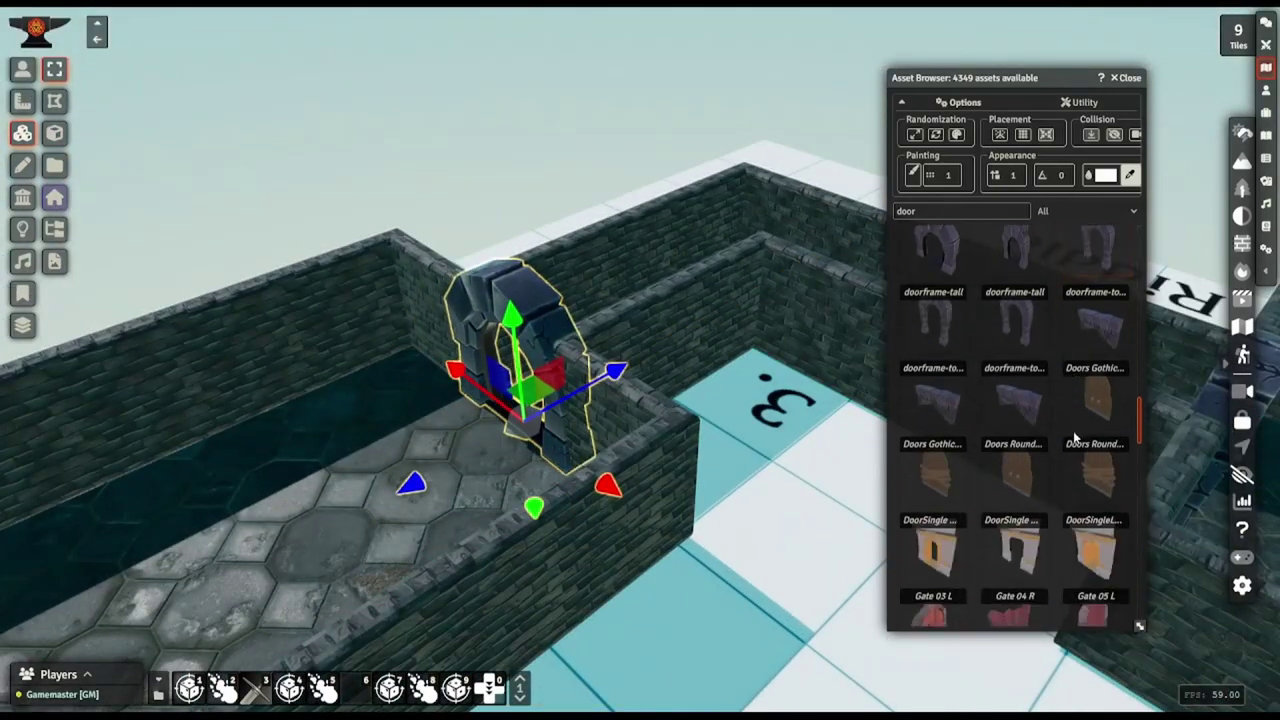
{"action": "scroll", "coordinate": [1063, 435], "scroll_direction": "down", "scroll_amount": 6}
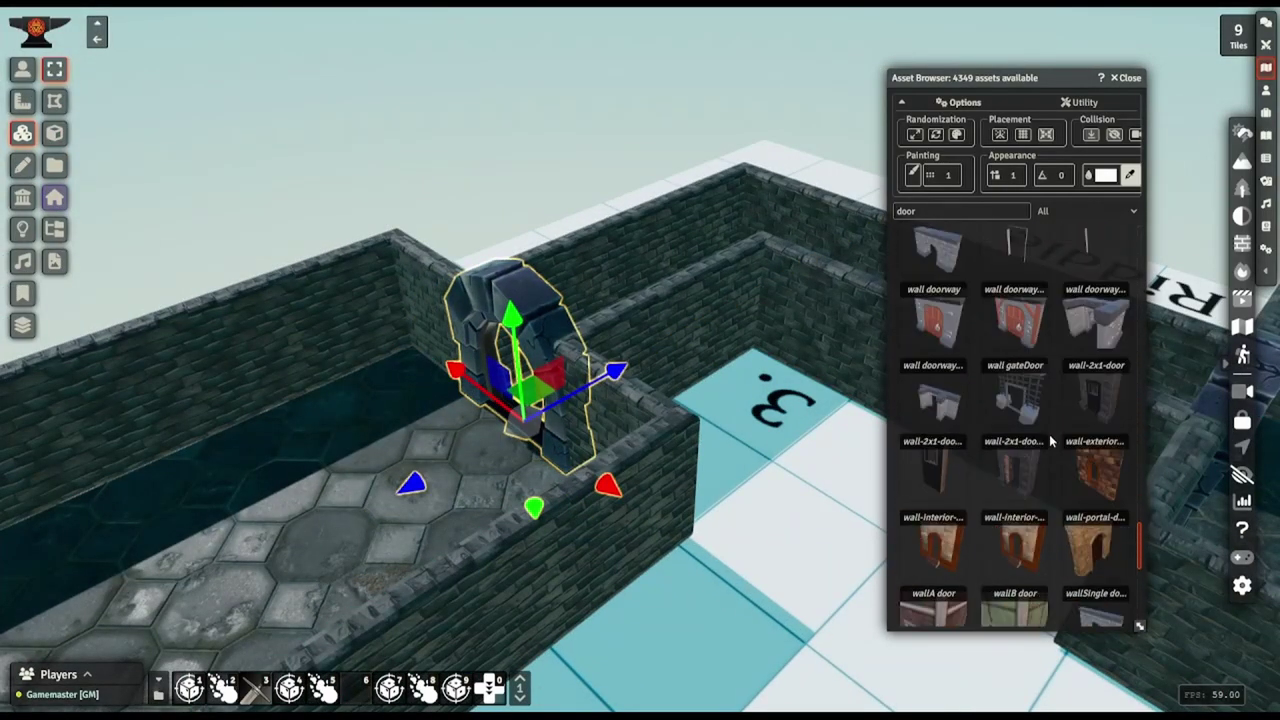
{"action": "scroll", "coordinate": [1020, 450], "scroll_direction": "up", "scroll_amount": 15}
{"action": "scroll", "coordinate": [1020, 452], "scroll_direction": "up", "scroll_amount": 10}
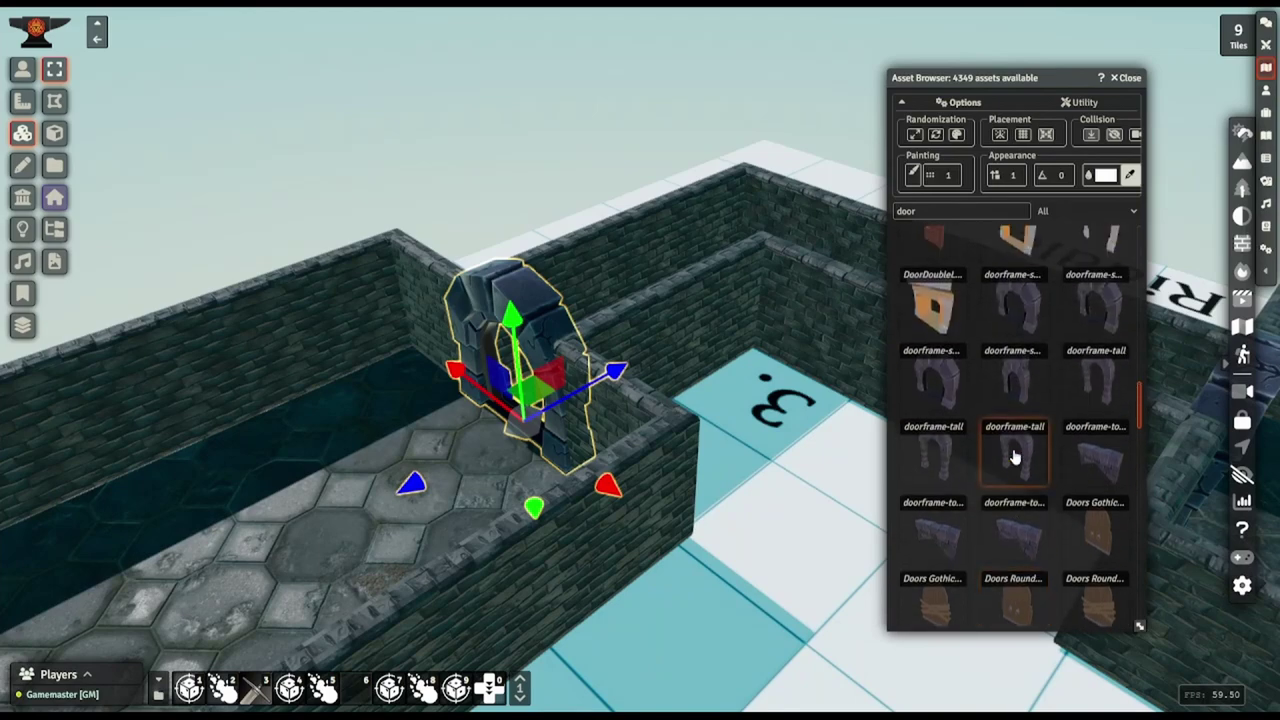
{"action": "scroll", "coordinate": [1012, 458], "scroll_direction": "up", "scroll_amount": 1}
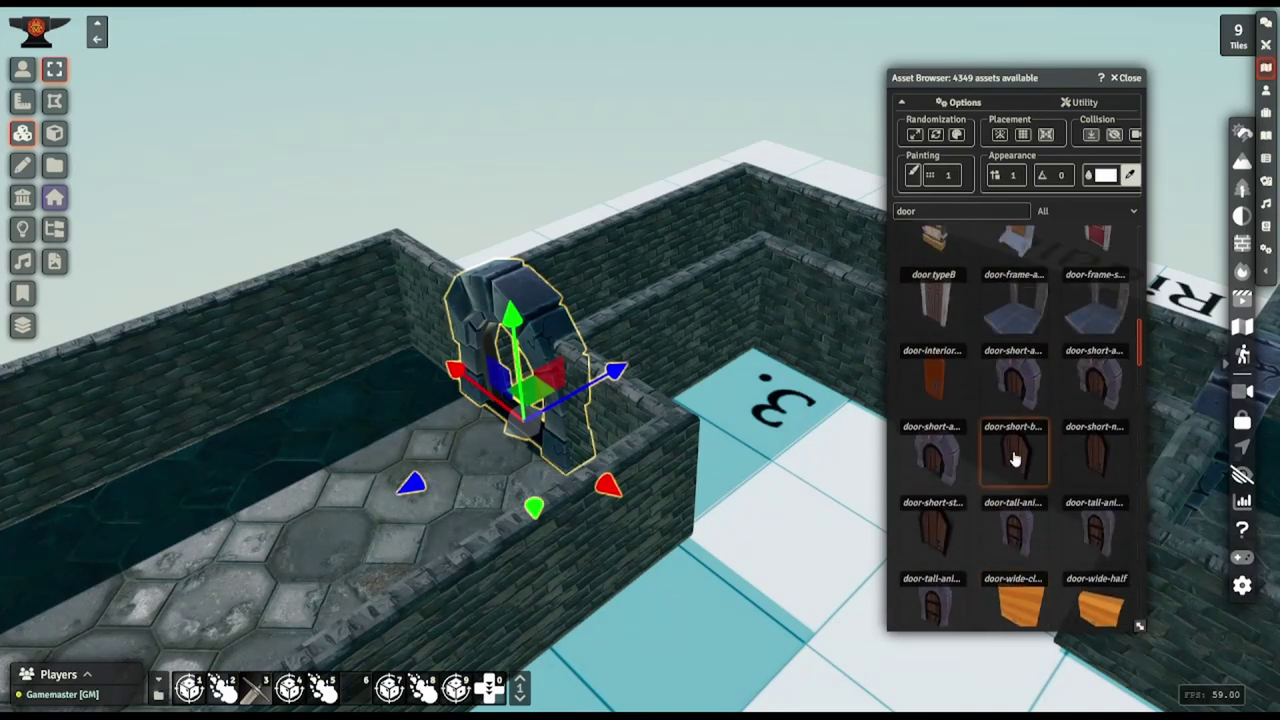
{"action": "left_click", "coordinate": [372, 480]}
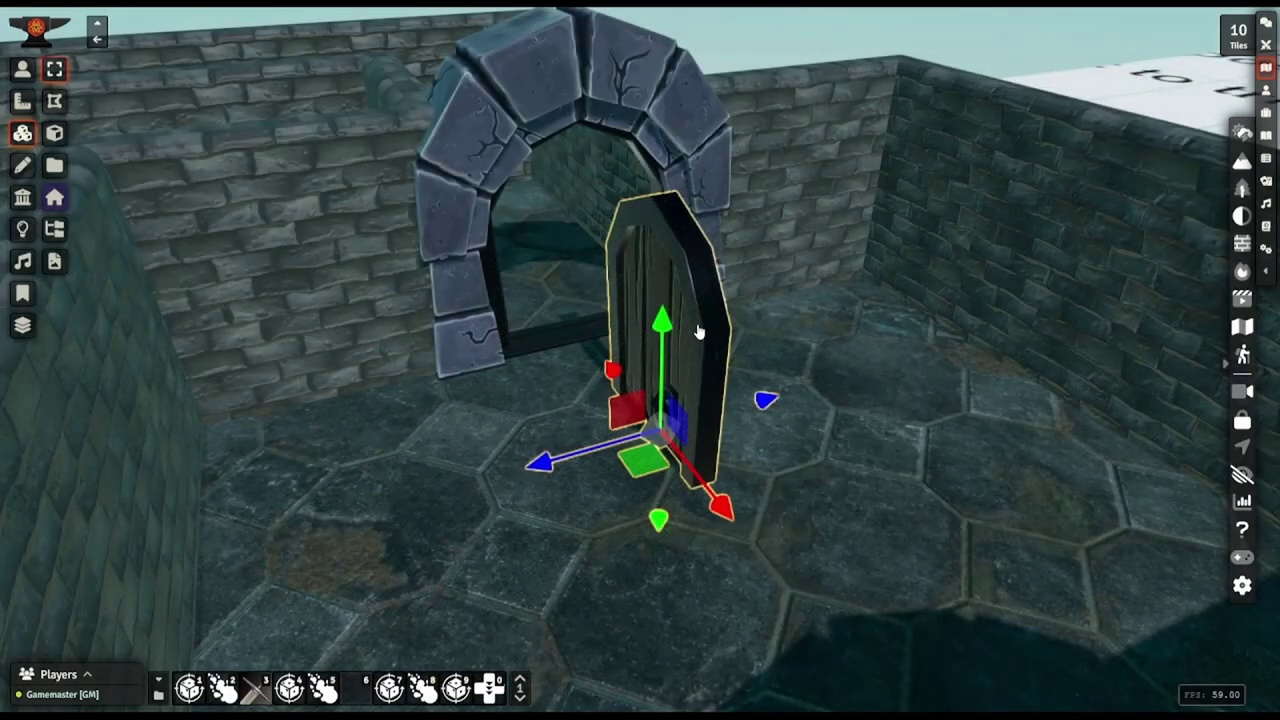
Disable Auto Center in the wooden door's advanced 3D settings and update the tile
{"action": "double_click", "coordinate": [698, 333]}
{"action": "left_click", "coordinate": [812, 246]}
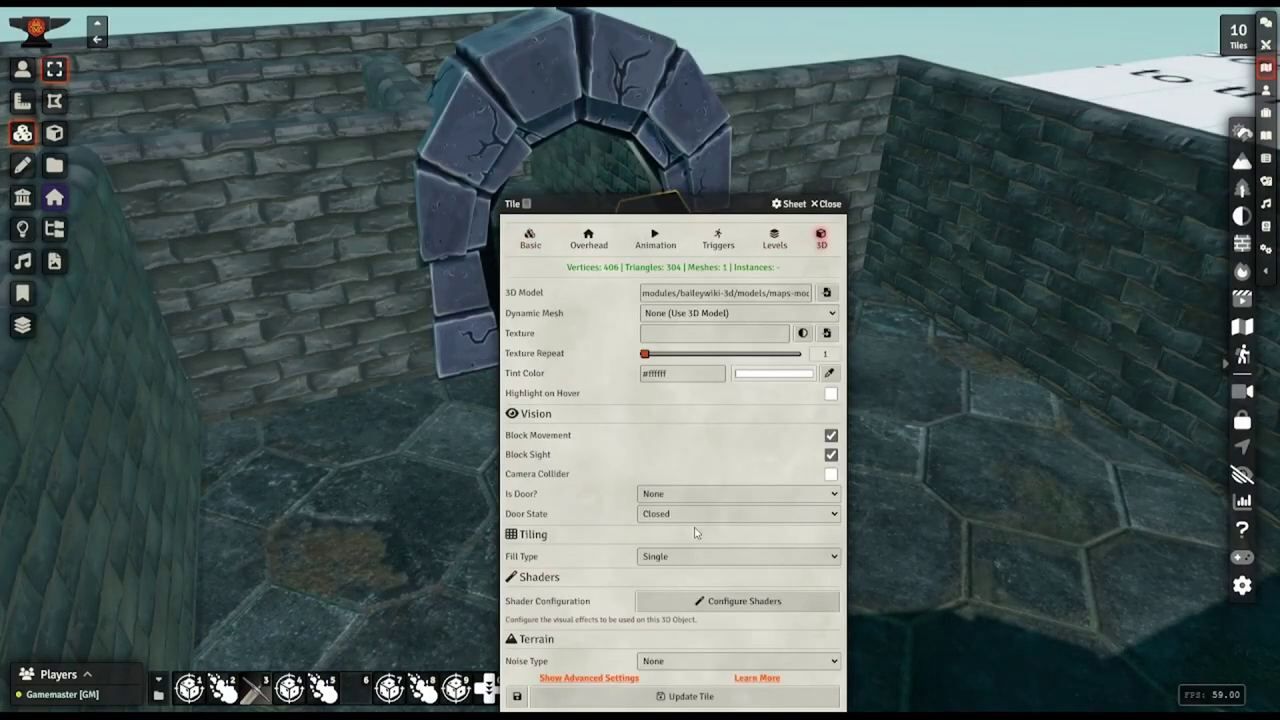
{"action": "left_click", "coordinate": [585, 679]}
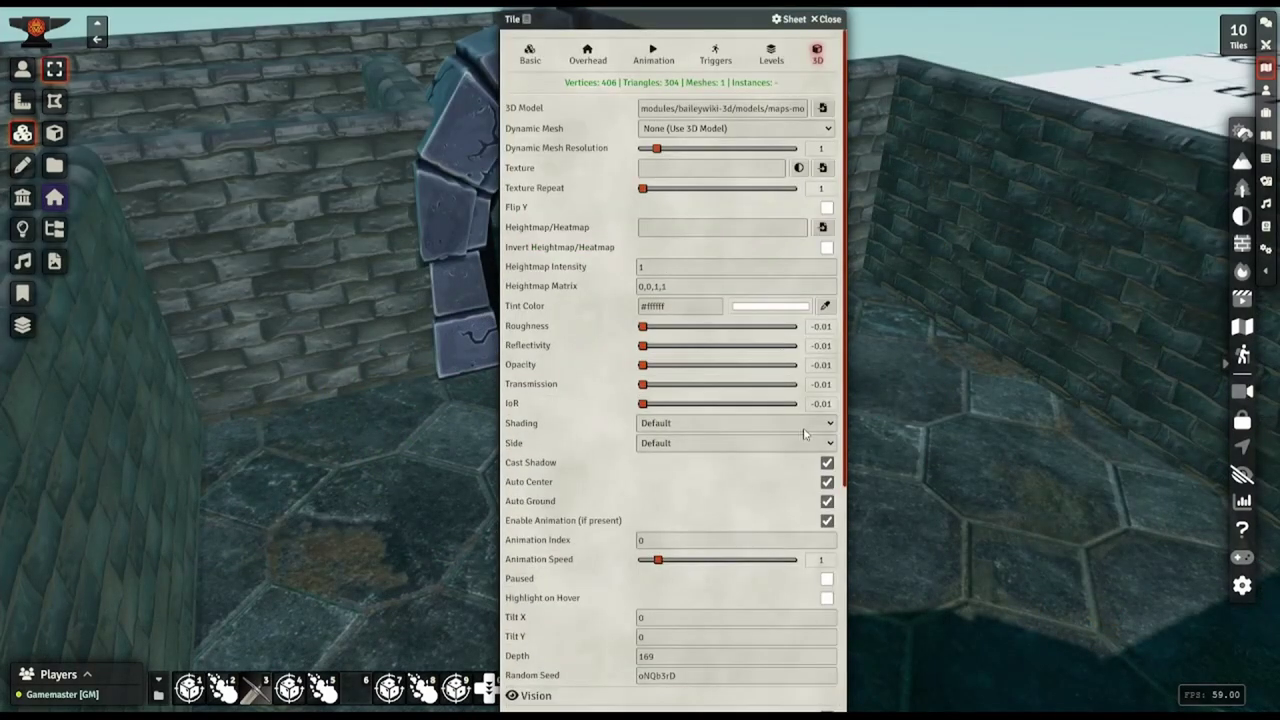
{"action": "left_click", "coordinate": [827, 483]}
{"action": "scroll", "coordinate": [780, 500], "scroll_direction": "down", "scroll_amount": 5}
{"action": "left_click", "coordinate": [587, 700]}
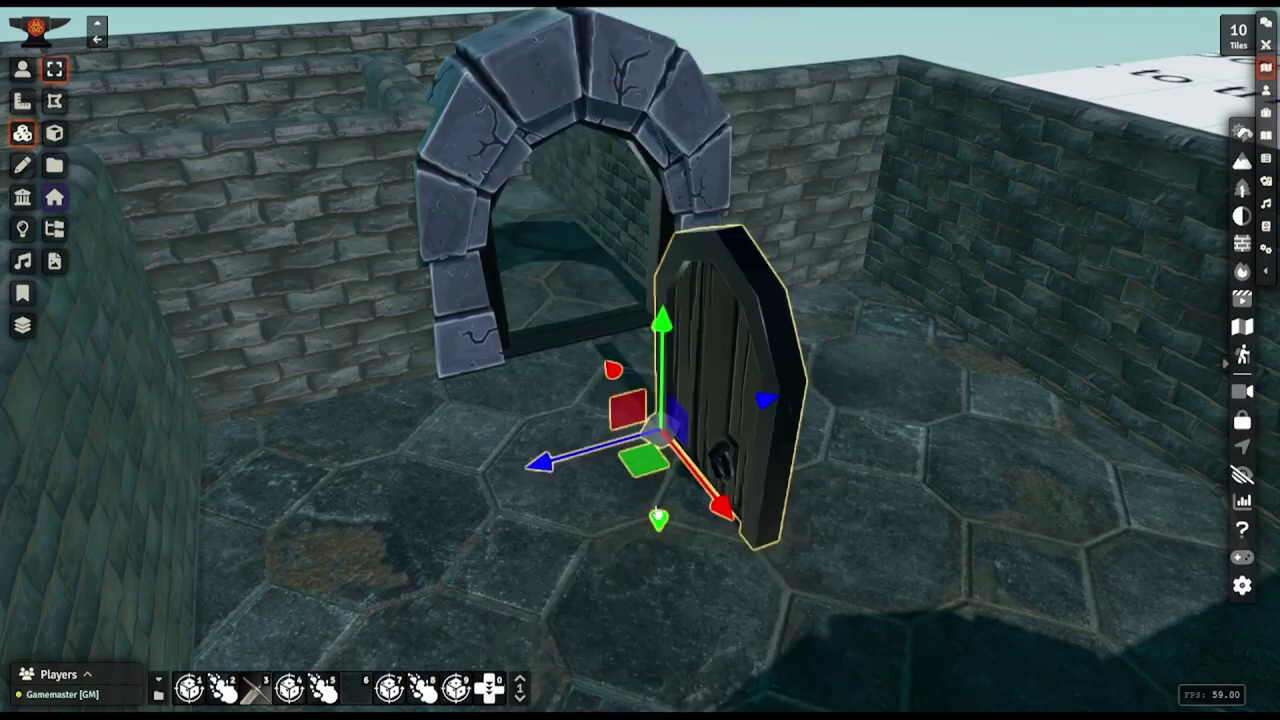
Rotate the wooden door to match the archway and move it into the first stone doorframe
{"action": "key", "text": "r"}
{"action": "left_click_drag", "start_coordinate": [628, 515], "coordinate": [692, 520]}
{"action": "key", "text": "t"}
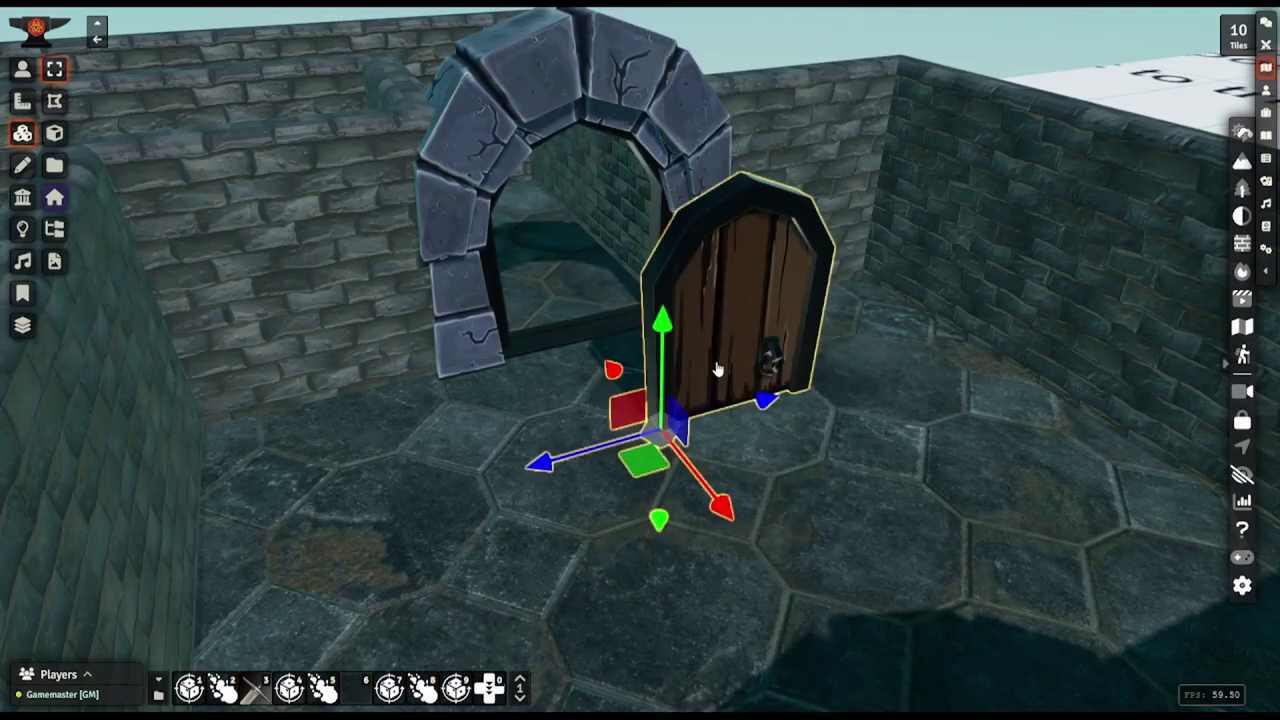
{"action": "scroll", "coordinate": [717, 371], "scroll_direction": "up", "scroll_amount": 3}
{"action": "right_click", "coordinate": [603, 473]}
{"action": "left_click_drag", "start_coordinate": [584, 522], "coordinate": [443, 408]}
Scale up the wooden door to fill the stone doorframe and fine-tune its position in the opening
{"action": "right_click_drag", "start_coordinate": [530, 373], "coordinate": [580, 427]}
{"action": "scroll", "coordinate": [580, 428], "scroll_direction": "up", "scroll_amount": 5}
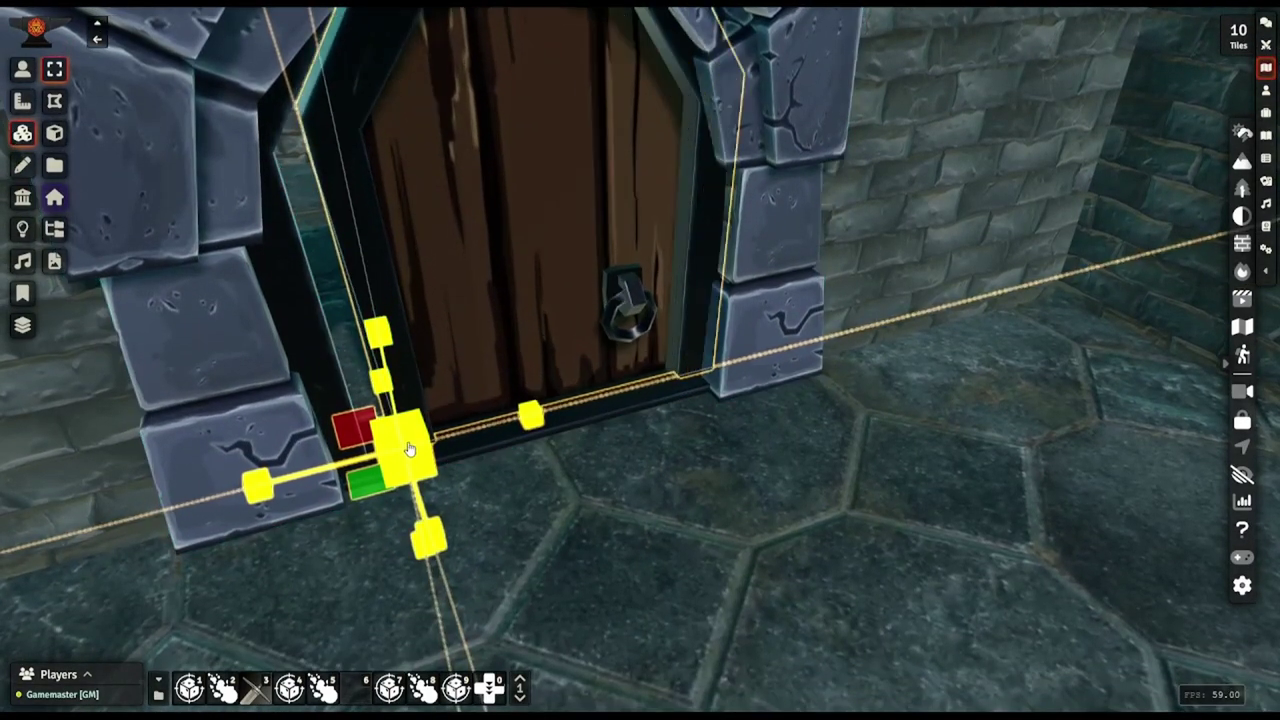
{"action": "key", "text": "t"}
{"action": "left_click_drag", "start_coordinate": [509, 424], "coordinate": [477, 432]}
{"action": "left_click_drag", "start_coordinate": [385, 540], "coordinate": [387, 550]}
{"action": "right_click_drag", "start_coordinate": [500, 335], "coordinate": [471, 331]}
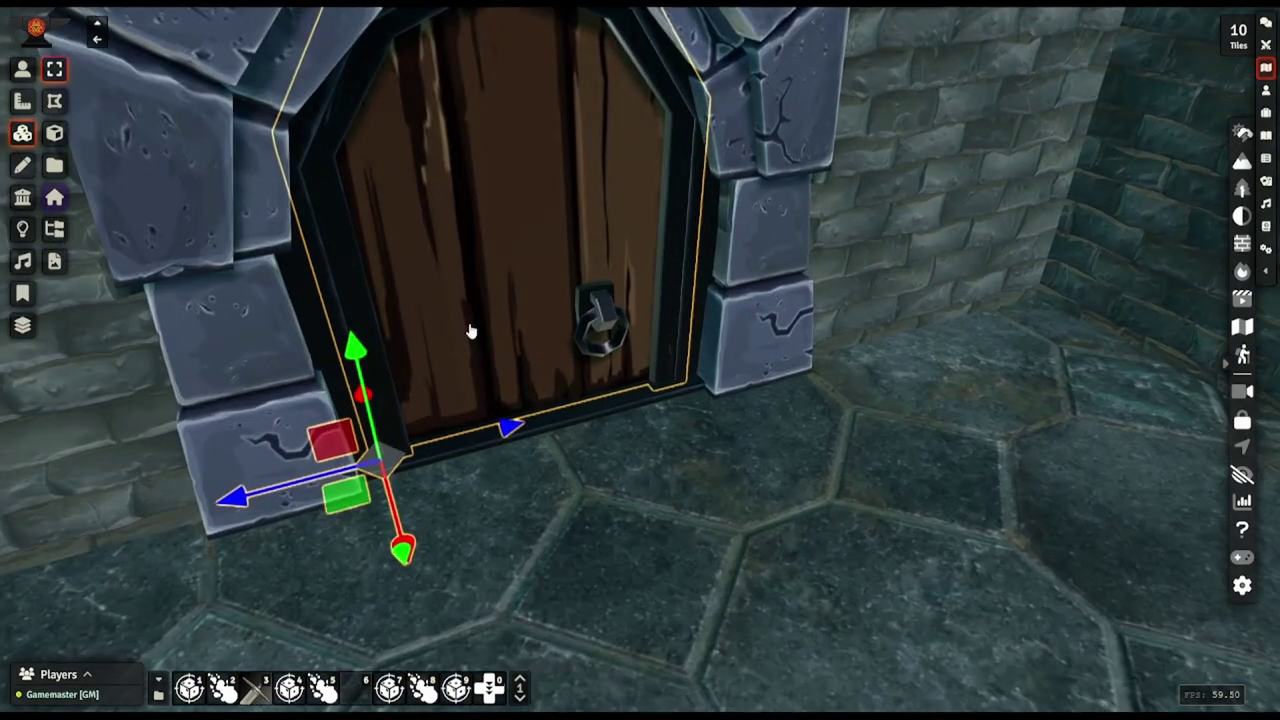
Make the wooden tile a Door with the Animated door style and a -60 door animation angle, and update it
{"action": "double_click", "coordinate": [471, 331]}
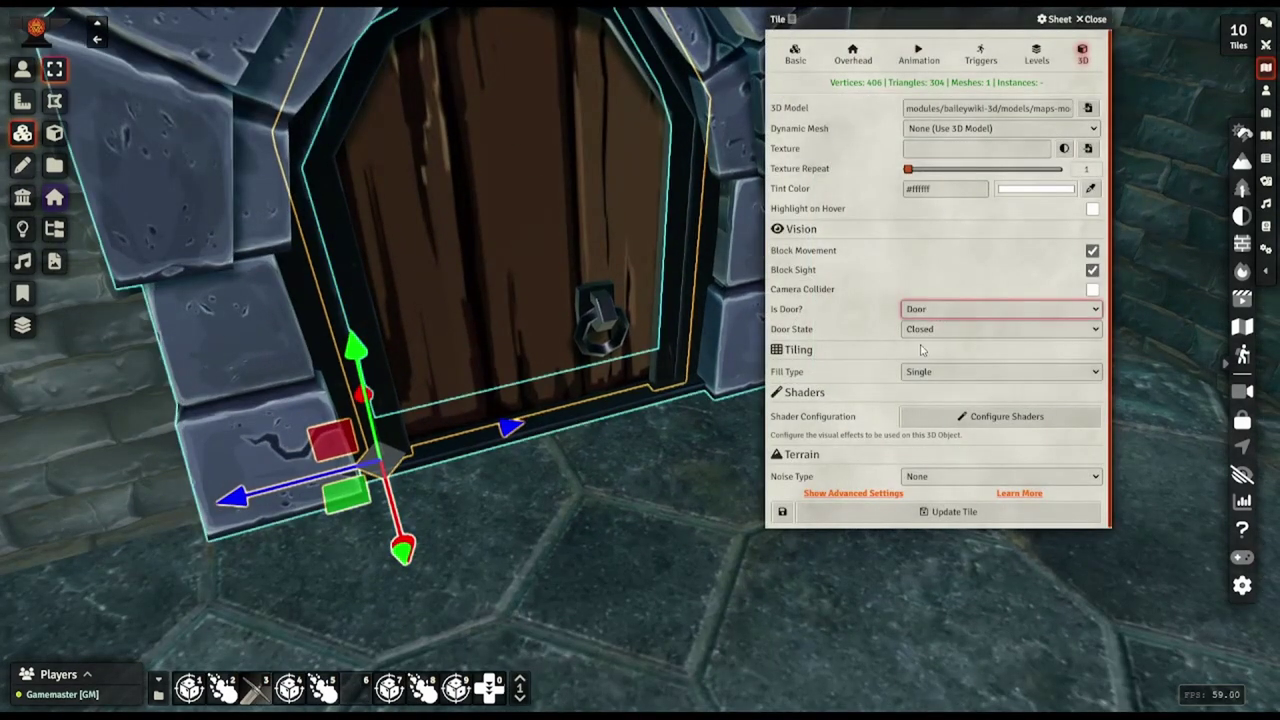
{"action": "left_click", "coordinate": [862, 494]}
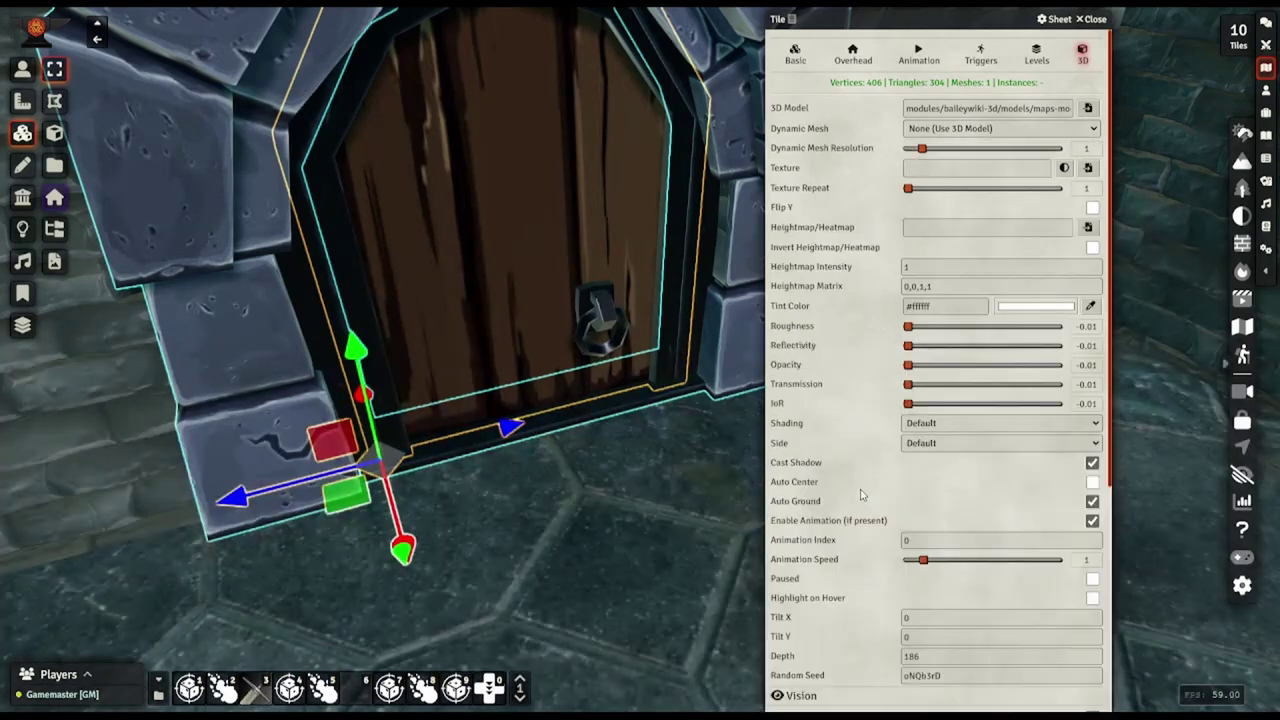
{"action": "scroll", "coordinate": [862, 480], "scroll_direction": "down", "scroll_amount": 5}
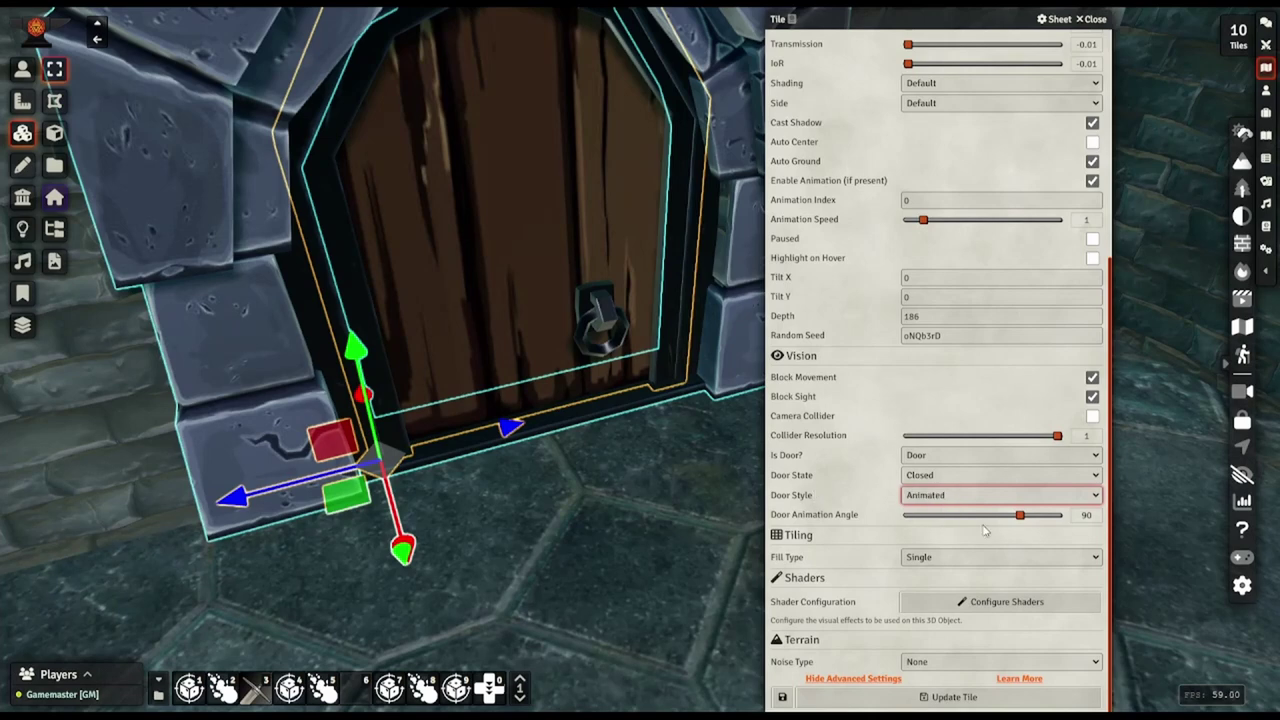
{"action": "scroll", "coordinate": [684, 466], "scroll_direction": "down", "scroll_amount": 3}
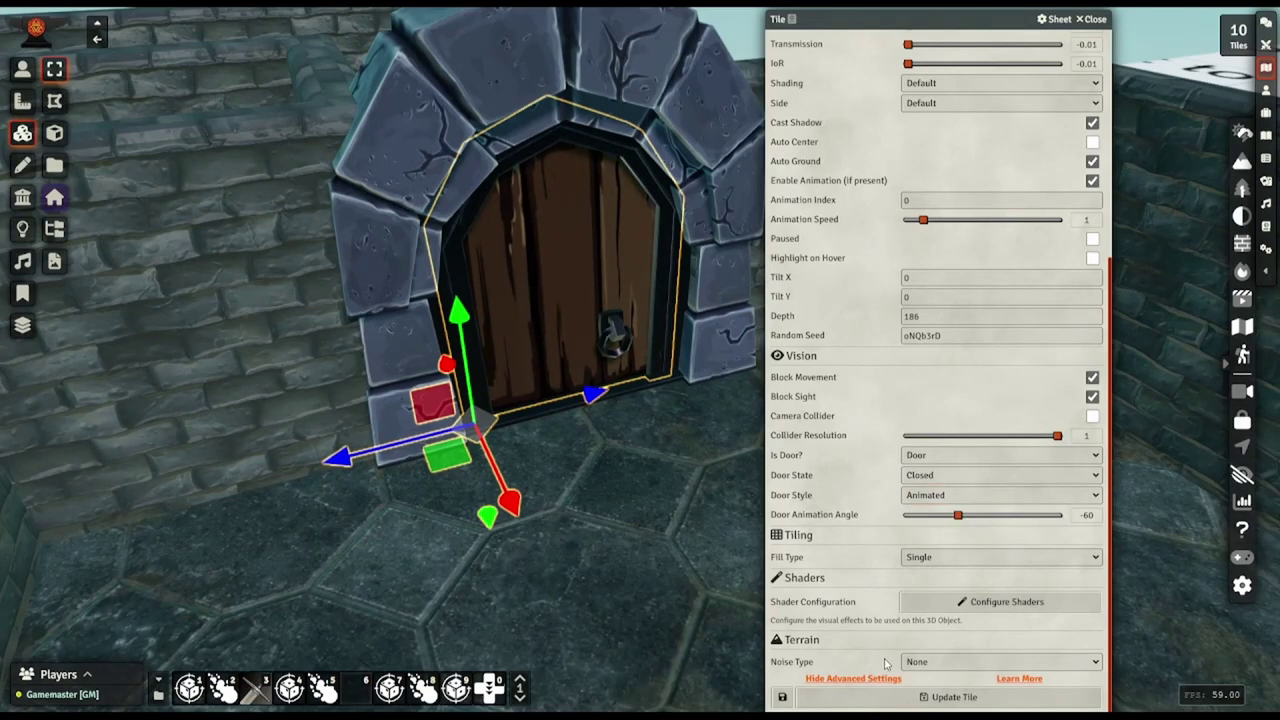
{"action": "left_click", "coordinate": [897, 700]}
Test the animated door by swinging it open and closed with the token controls active
{"action": "left_click", "coordinate": [21, 70]}
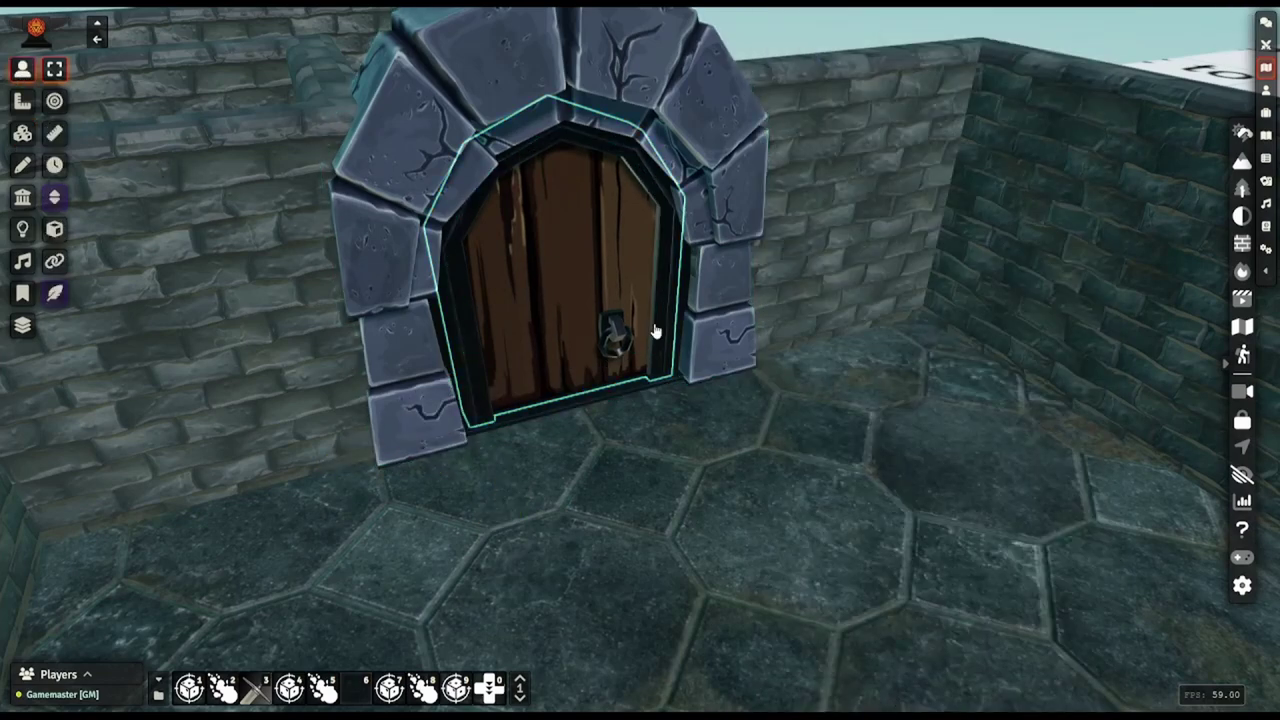
{"action": "left_click", "coordinate": [648, 363]}
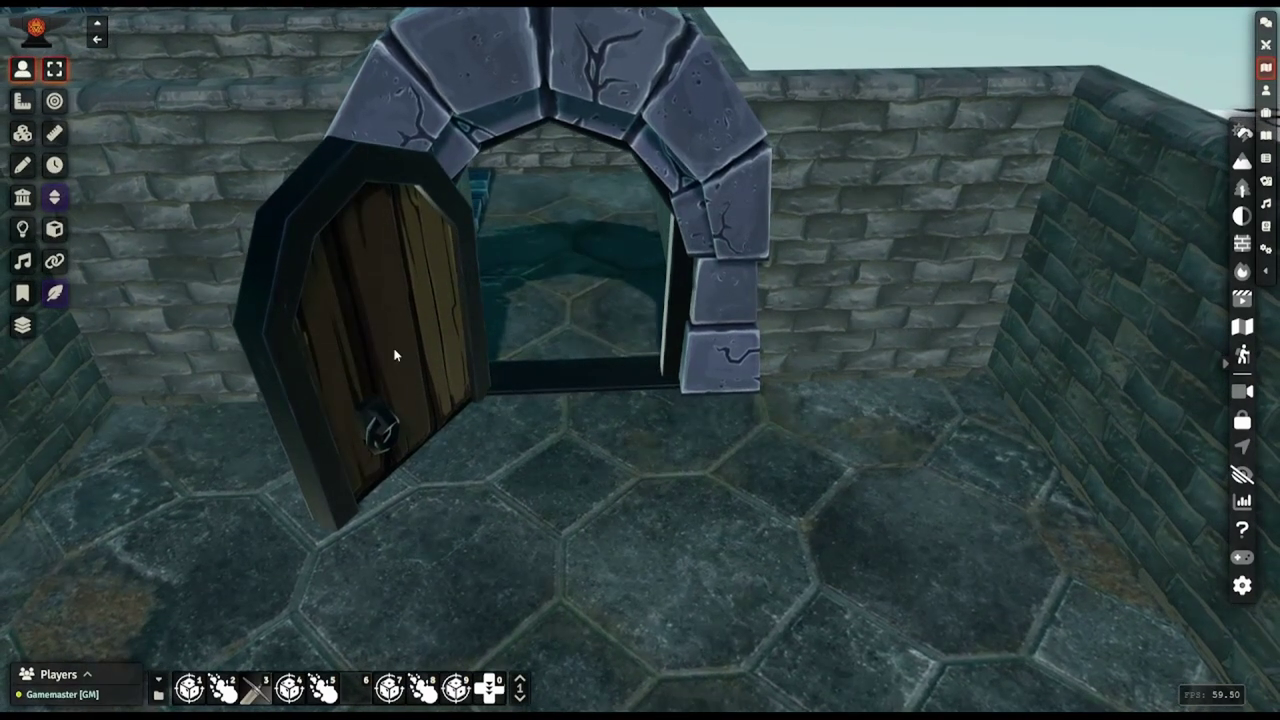
{"action": "left_click", "coordinate": [395, 355]}
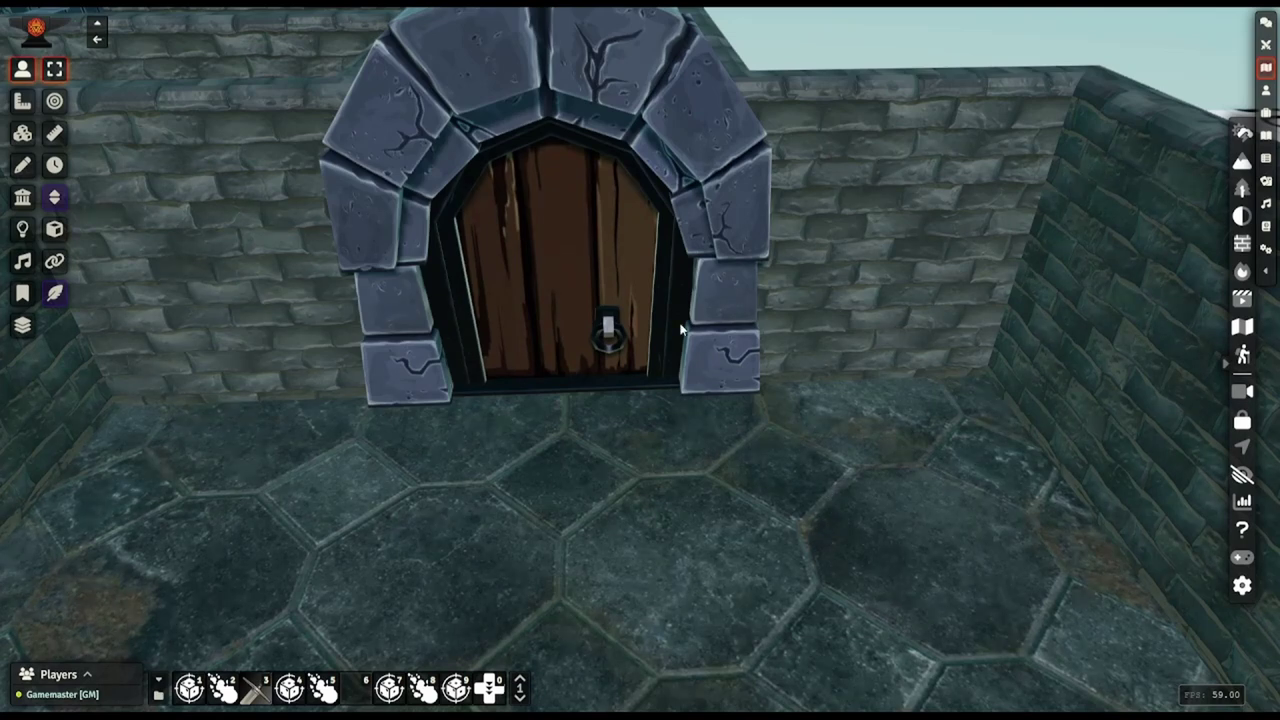
{"action": "left_click", "coordinate": [414, 337]}
Duplicate the animated wooden door and fit the copy into the room's second stone doorframe, toward the long corridor
{"action": "left_click", "coordinate": [22, 133]}
{"action": "middle_click_drag", "start_coordinate": [440, 470], "coordinate": [734, 594]}
{"action": "scroll", "coordinate": [651, 560], "scroll_direction": "down", "scroll_amount": 3}
{"action": "right_click_drag", "start_coordinate": [734, 594], "coordinate": [556, 540]}
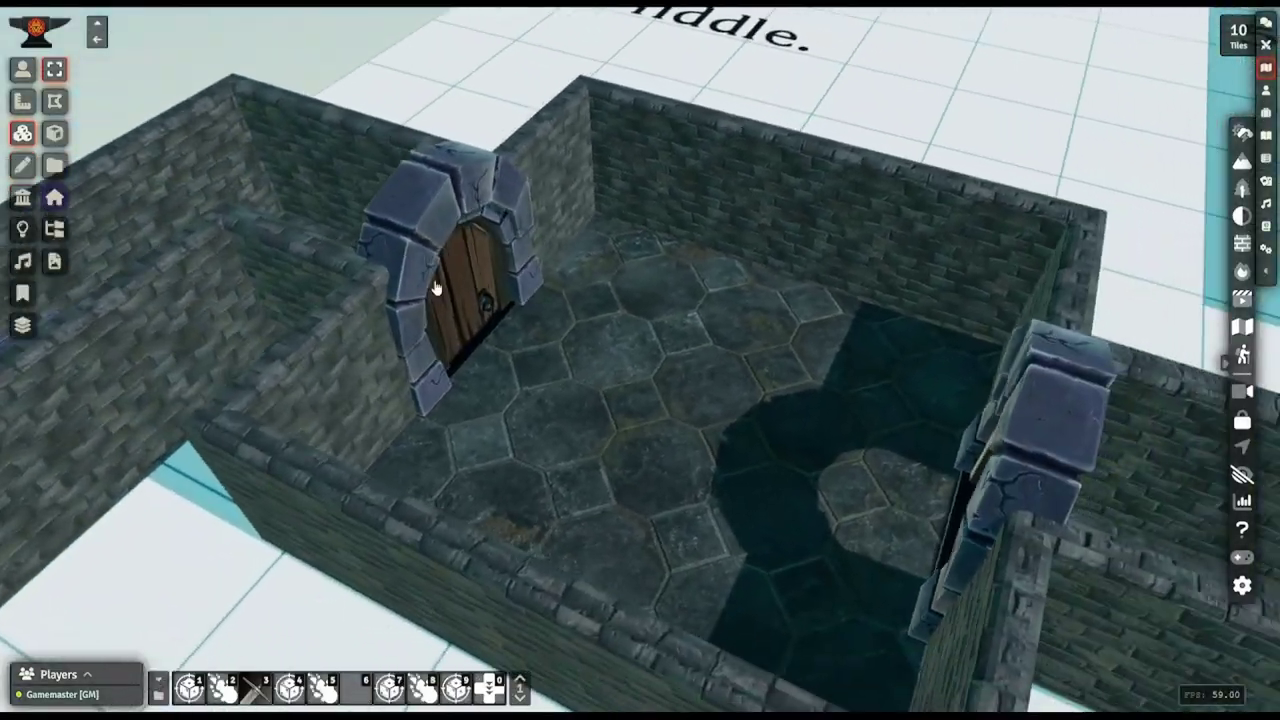
{"action": "left_click", "coordinate": [416, 260]}
{"action": "key", "text": "ctrl+c"}
{"action": "key", "text": "ctrl+v"}
{"action": "left_click_drag", "start_coordinate": [709, 577], "coordinate": [843, 486]}
{"action": "middle_click_drag", "start_coordinate": [843, 486], "coordinate": [437, 514]}
{"action": "scroll", "coordinate": [437, 514], "scroll_direction": "up", "scroll_amount": 5}
{"action": "left_click_drag", "start_coordinate": [596, 530], "coordinate": [562, 508]}
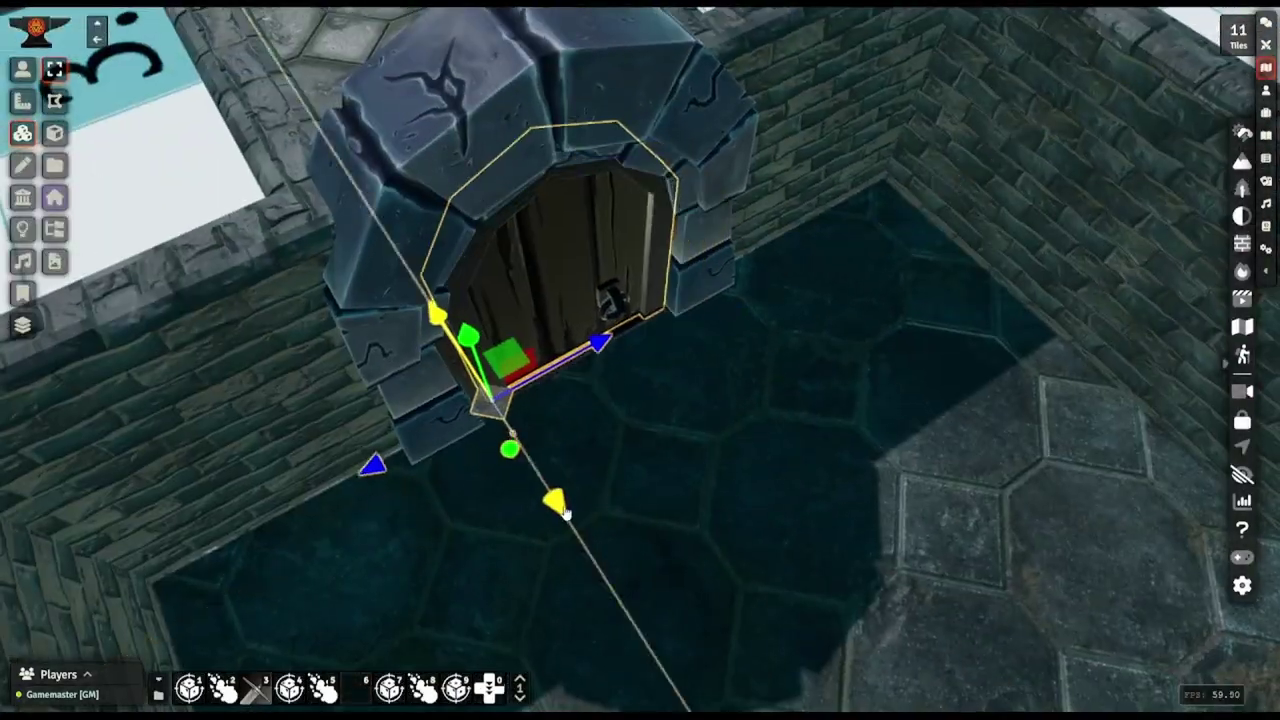
{"action": "left_click_drag", "start_coordinate": [600, 340], "coordinate": [594, 341]}
Paste another copy of the animated door, rotate it, and move it to the stone doorframe at room 4
{"action": "scroll", "coordinate": [594, 341], "scroll_direction": "down", "scroll_amount": 5}
{"action": "middle_click_drag", "start_coordinate": [594, 341], "coordinate": [330, 480]}
{"action": "key", "text": "ctrl+v"}
{"action": "left_click_drag", "start_coordinate": [330, 480], "coordinate": [236, 557]}
{"action": "middle_click_drag", "start_coordinate": [480, 480], "coordinate": [683, 332]}
{"action": "key", "text": "r"}
{"action": "right_click_drag", "start_coordinate": [683, 332], "coordinate": [790, 180]}
{"action": "key", "text": "t"}
{"action": "left_click_drag", "start_coordinate": [697, 629], "coordinate": [576, 475]}
Fine-tune the position of the door copy so it sits inside room 4's stone doorframe
{"action": "scroll", "coordinate": [576, 475], "scroll_direction": "up", "scroll_amount": 5}
{"action": "left_click_drag", "start_coordinate": [362, 426], "coordinate": [337, 431]}
{"action": "left_click_drag", "start_coordinate": [486, 490], "coordinate": [487, 500]}
{"action": "left_click_drag", "start_coordinate": [348, 431], "coordinate": [340, 432]}
{"action": "scroll", "coordinate": [340, 432], "scroll_direction": "down", "scroll_amount": 4}
Switch to the token controls and inspect the doors placed along the corridor and in the room beside the stairs
{"action": "left_click", "coordinate": [22, 69]}
{"action": "middle_click_drag", "start_coordinate": [1044, 525], "coordinate": [950, 514]}
{"action": "scroll", "coordinate": [949, 509], "scroll_direction": "down", "scroll_amount": 8}
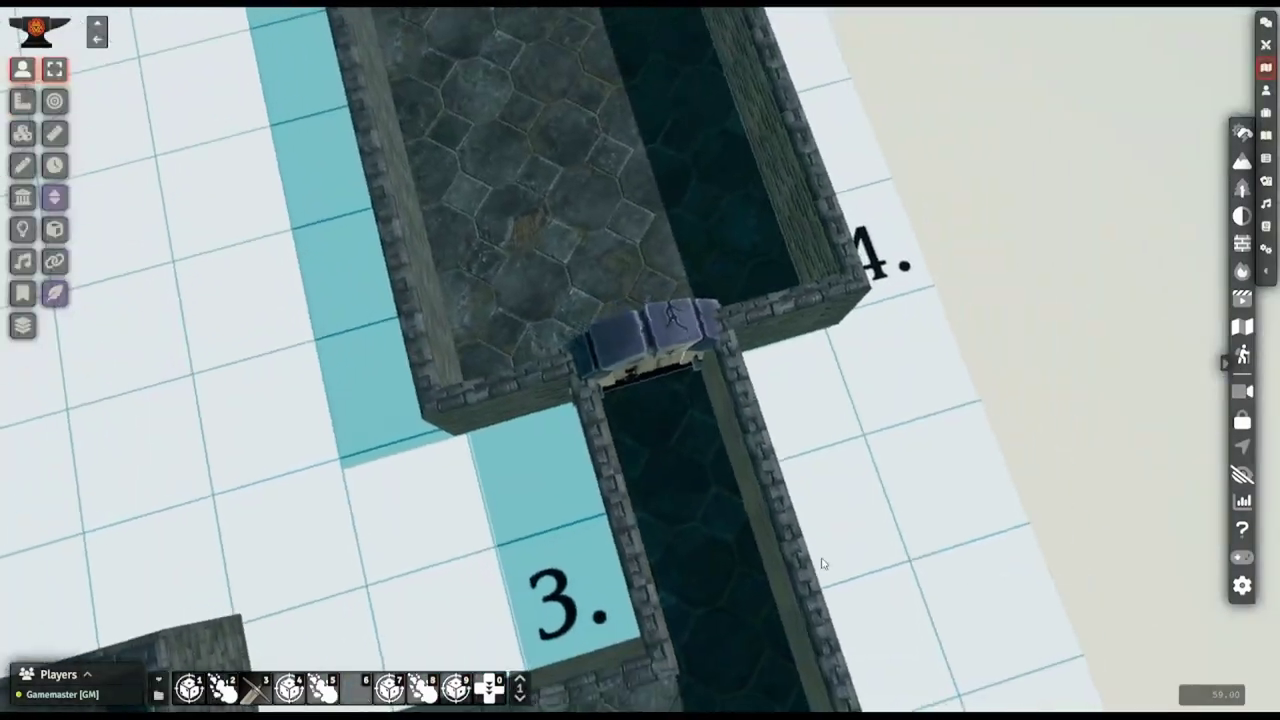
{"action": "scroll", "coordinate": [822, 559], "scroll_direction": "down", "scroll_amount": 5}
{"action": "middle_click_drag", "start_coordinate": [822, 559], "coordinate": [771, 424]}
{"action": "scroll", "coordinate": [893, 487], "scroll_direction": "up", "scroll_amount": 3}
{"action": "scroll", "coordinate": [771, 424], "scroll_direction": "up", "scroll_amount": 3}
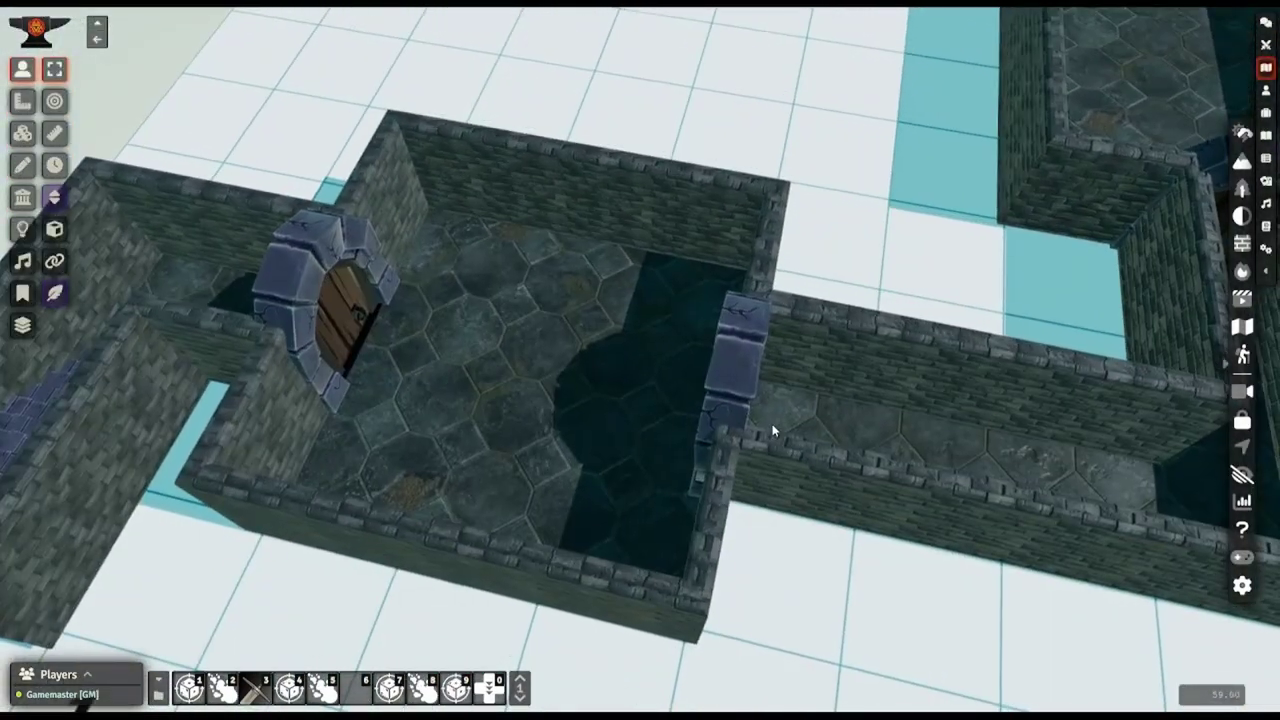
Search the prop assets for "braz" and place a brazier in the middle of the room between the two stone doorframes
{"action": "right_click_drag", "start_coordinate": [772, 431], "coordinate": [826, 453]}
{"action": "scroll", "coordinate": [826, 453], "scroll_direction": "up", "scroll_amount": 3}
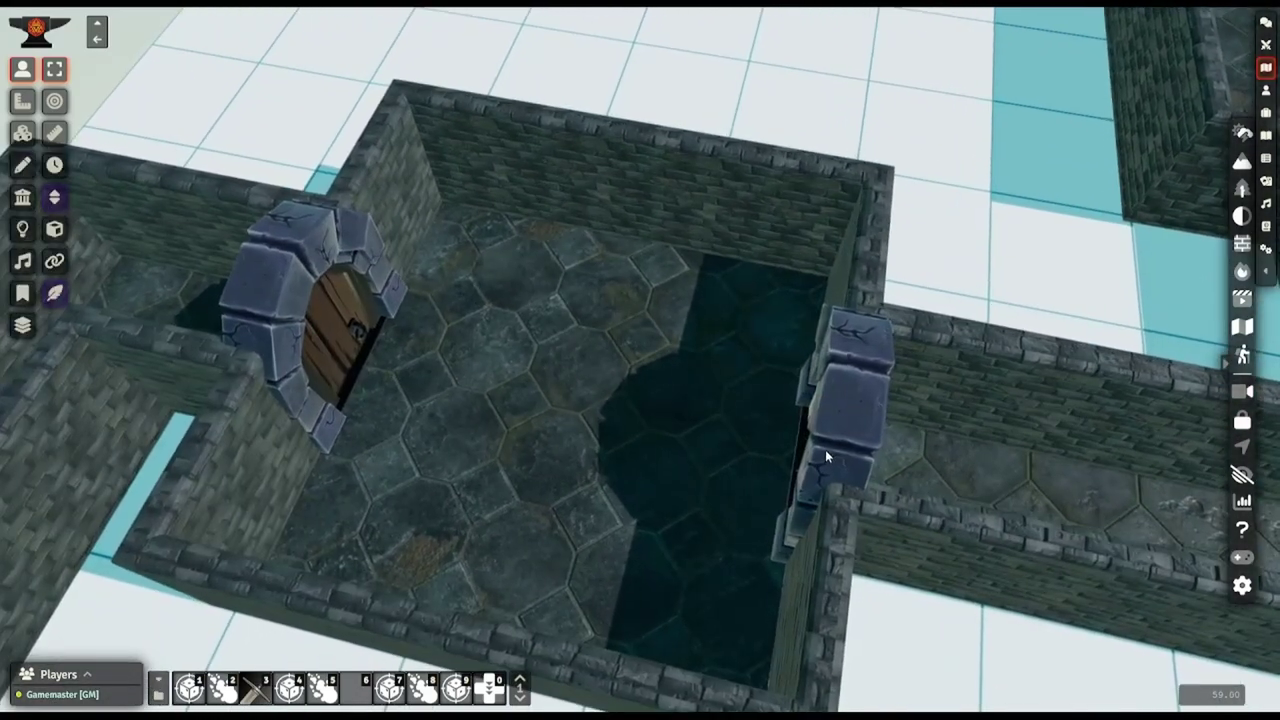
{"action": "scroll", "coordinate": [829, 443], "scroll_direction": "up", "scroll_amount": 5}
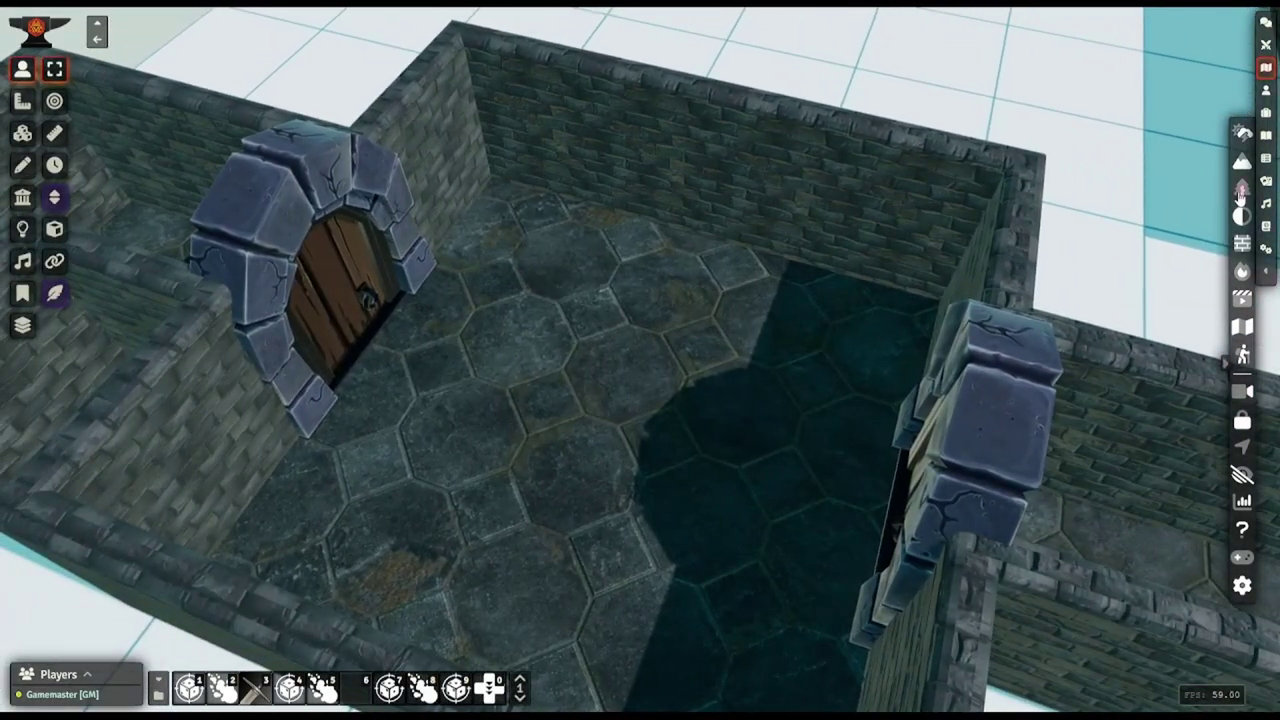
{"action": "left_click", "coordinate": [1240, 192]}
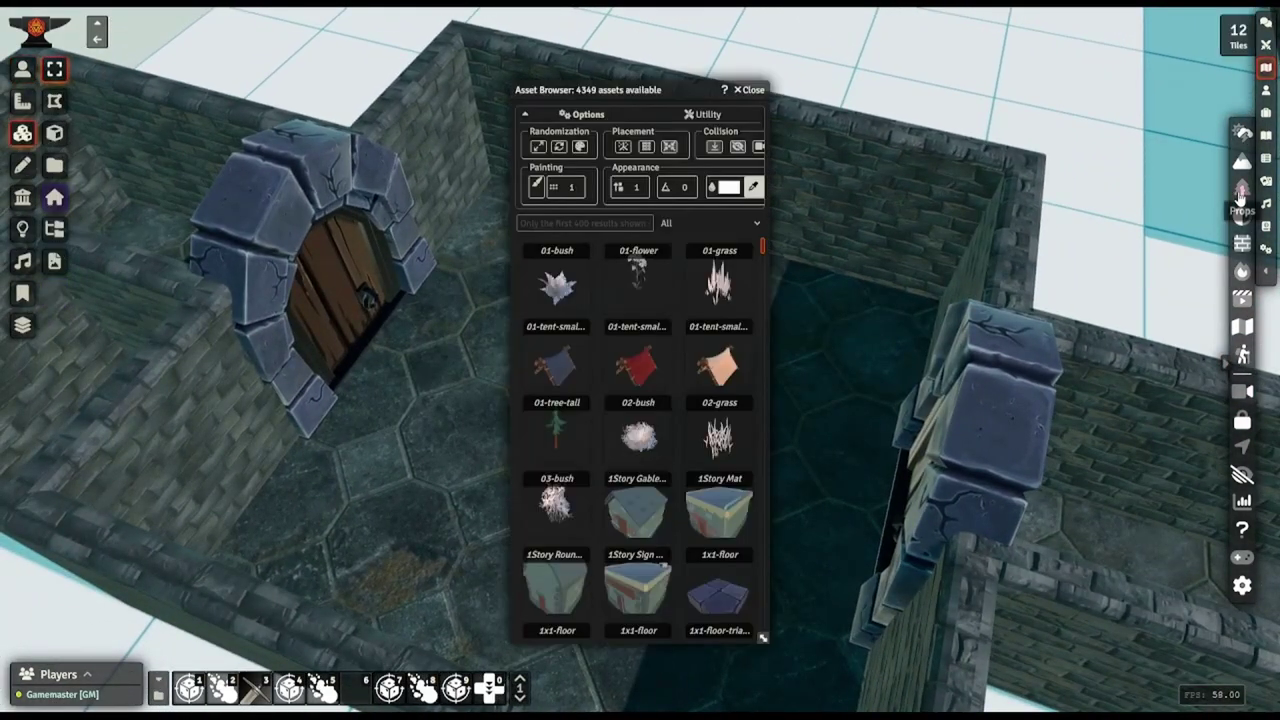
{"action": "left_click_drag", "start_coordinate": [581, 79], "coordinate": [161, 67]}
{"action": "left_click", "coordinate": [168, 216]}
{"action": "type", "text": "braz"}
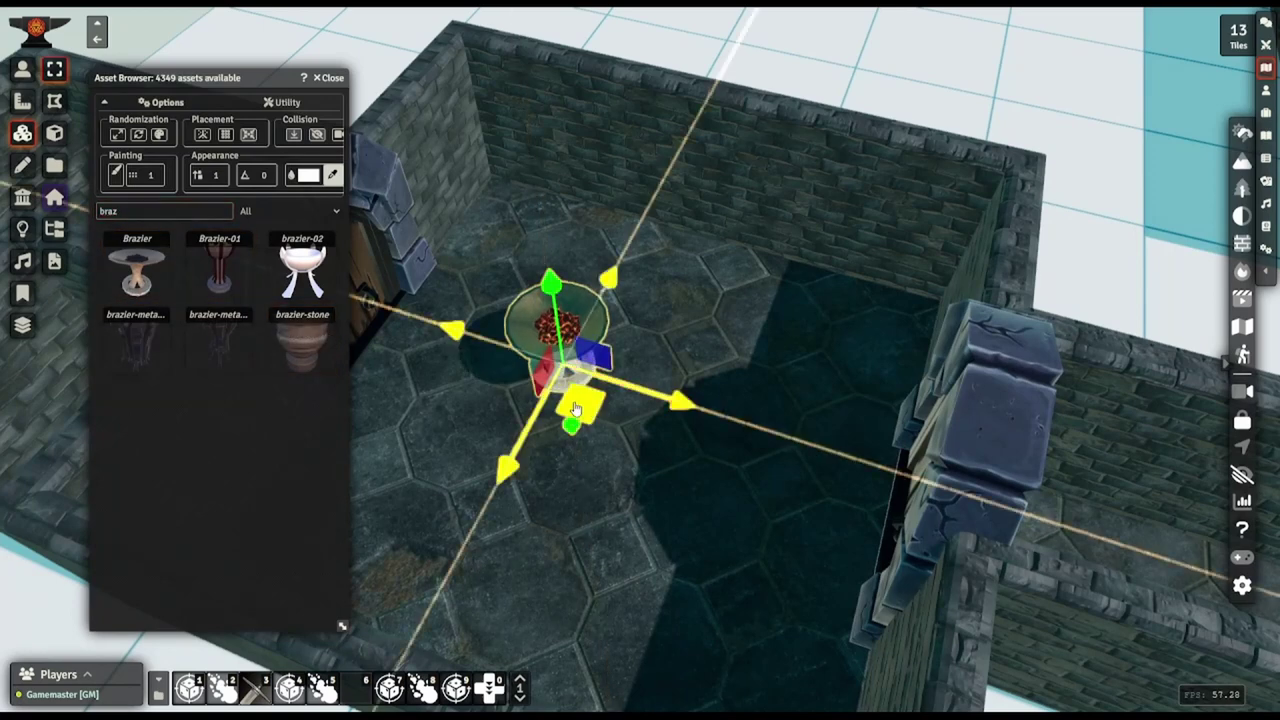
{"action": "left_click_drag", "start_coordinate": [575, 408], "coordinate": [627, 470]}
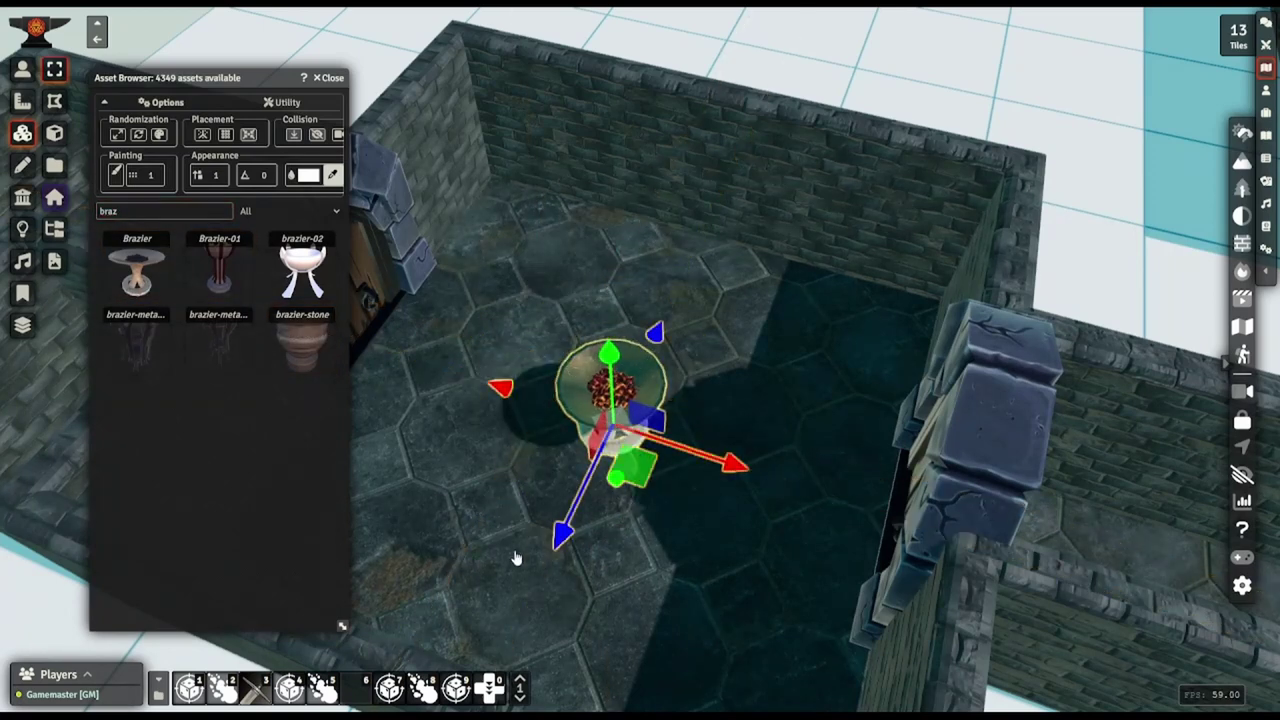
Examine the empty floor and far wall of room 4
{"action": "scroll", "coordinate": [853, 330], "scroll_direction": "down", "scroll_amount": 3}
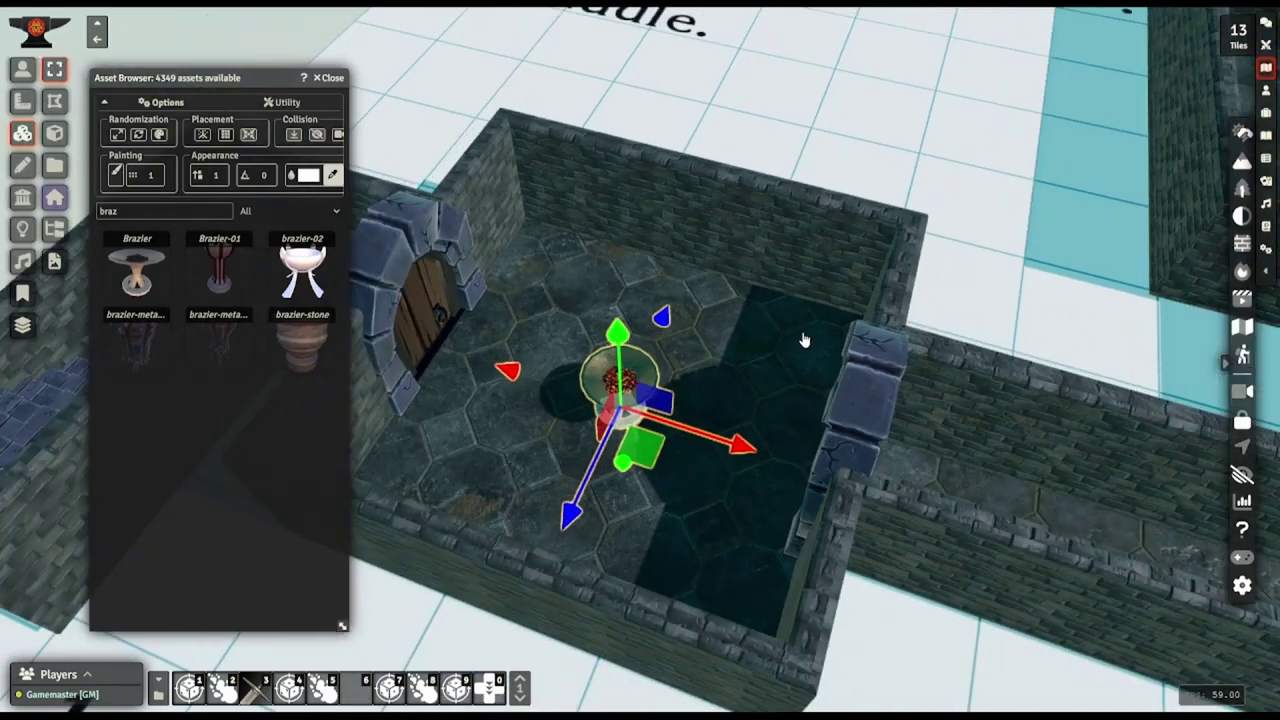
{"action": "right_click_drag", "start_coordinate": [1079, 195], "coordinate": [380, 430]}
{"action": "right_click_drag", "start_coordinate": [866, 263], "coordinate": [680, 346]}
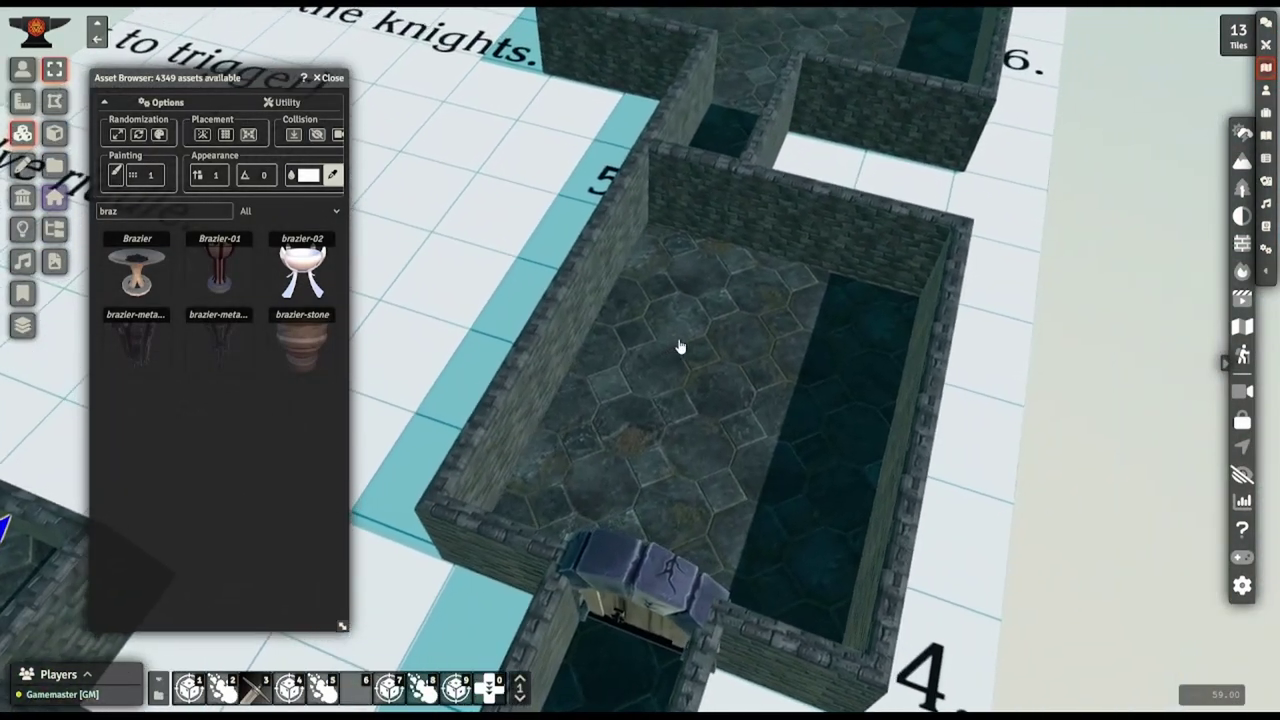
{"action": "scroll", "coordinate": [680, 346], "scroll_direction": "up", "scroll_amount": 4}
{"action": "left_click", "coordinate": [716, 340]}
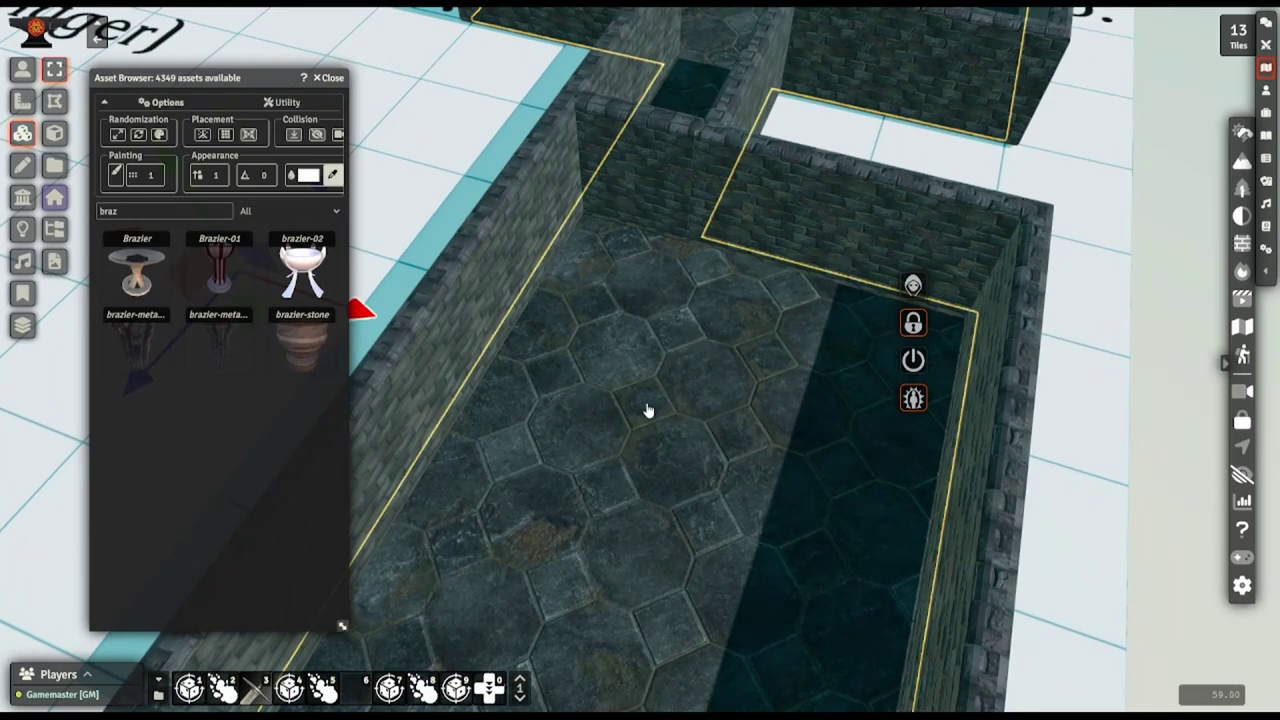
{"action": "left_click_drag", "start_coordinate": [650, 411], "coordinate": [683, 331]}
{"action": "right_click_drag", "start_coordinate": [683, 331], "coordinate": [680, 517]}
{"action": "left_click_drag", "start_coordinate": [680, 517], "coordinate": [685, 470]}
{"action": "left_click", "coordinate": [684, 470]}
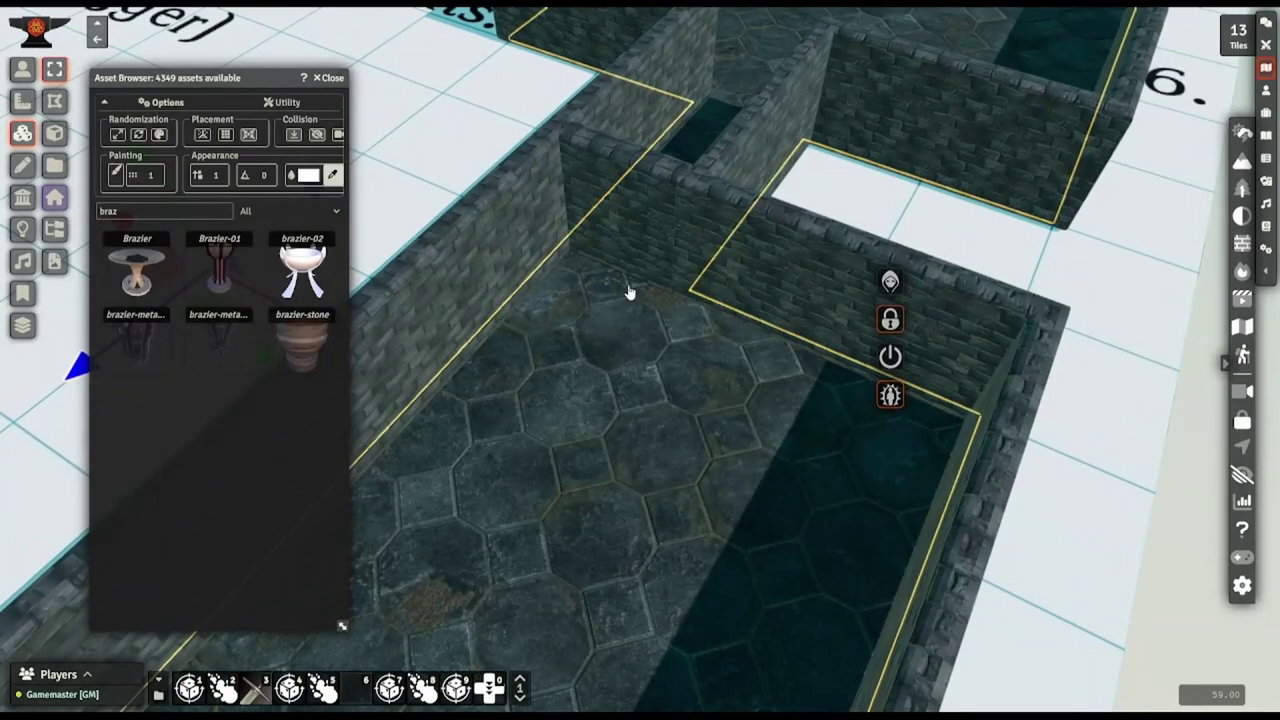
{"action": "left_click_drag", "start_coordinate": [532, 484], "coordinate": [609, 474]}
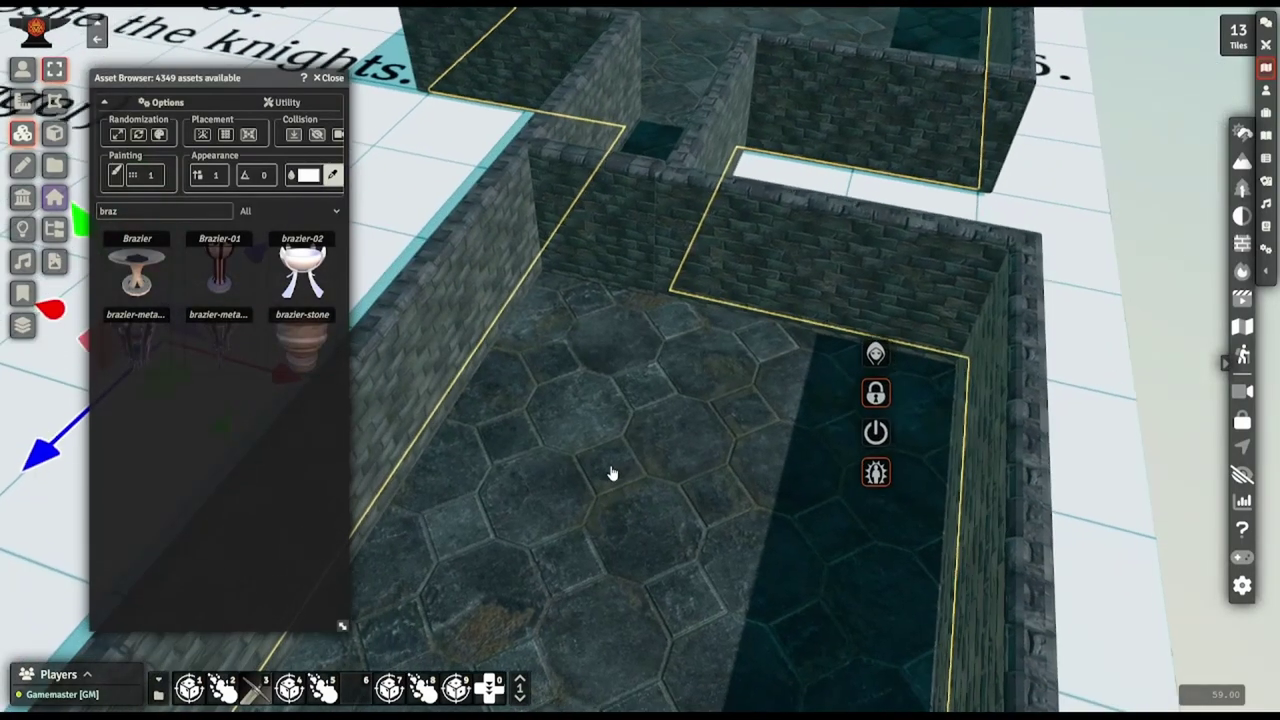
{"action": "right_click_drag", "start_coordinate": [597, 466], "coordinate": [597, 423]}
{"action": "scroll", "coordinate": [599, 418], "scroll_direction": "up", "scroll_amount": 1}
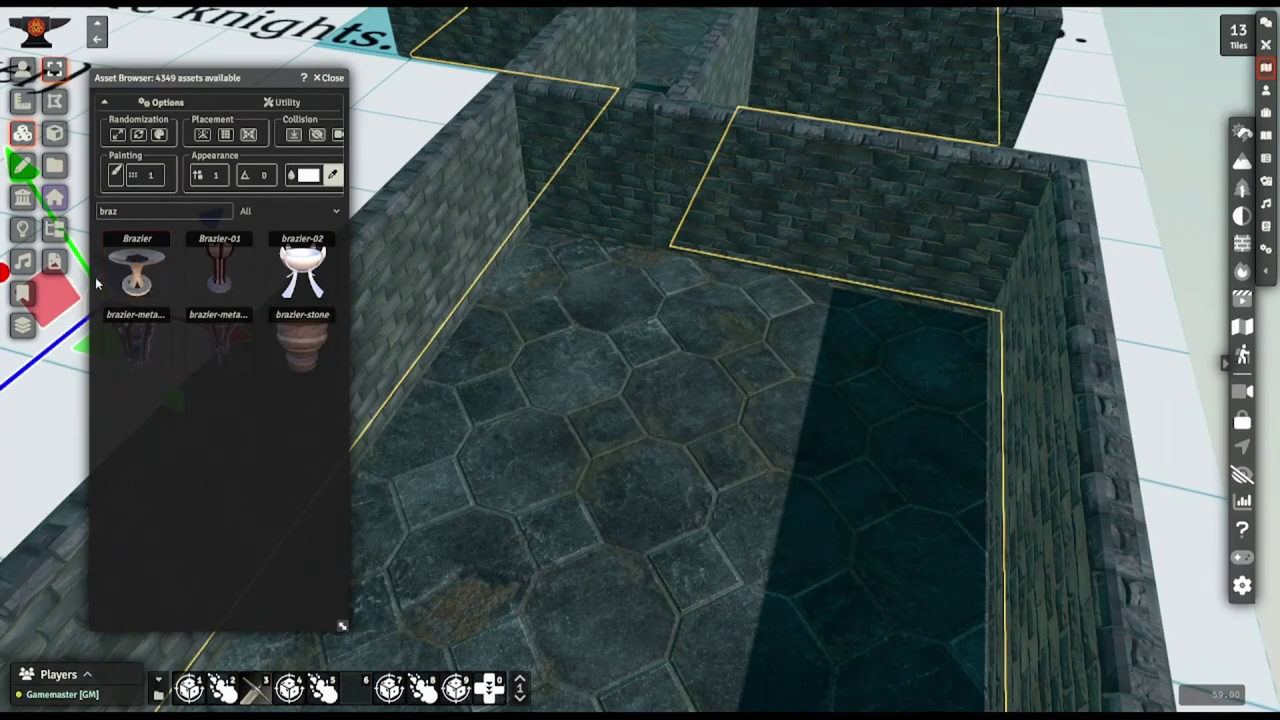
Search the assets for "pedest" and place the pedestal-large prop against the far wall of room 4
{"action": "double_click", "coordinate": [136, 211]}
{"action": "type", "text": "pedest"}
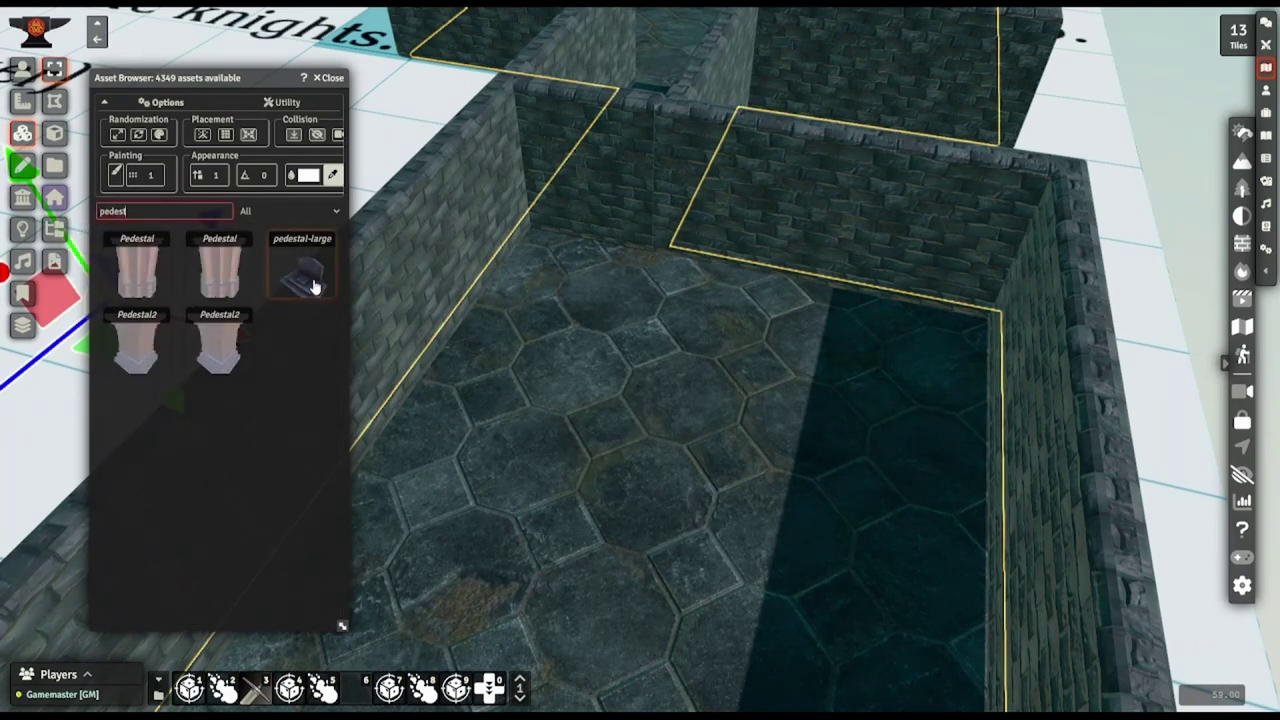
{"action": "left_click", "coordinate": [313, 286]}
{"action": "left_click", "coordinate": [766, 350]}
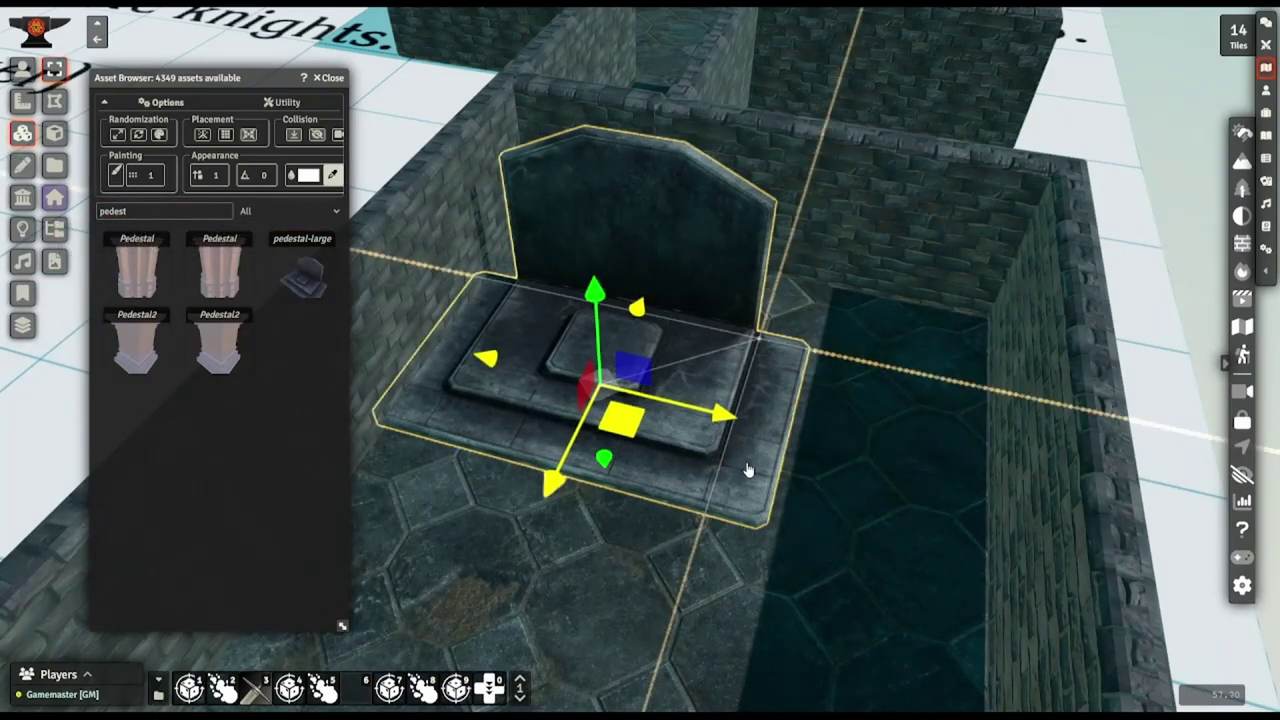
{"action": "left_click_drag", "start_coordinate": [790, 458], "coordinate": [730, 405]}
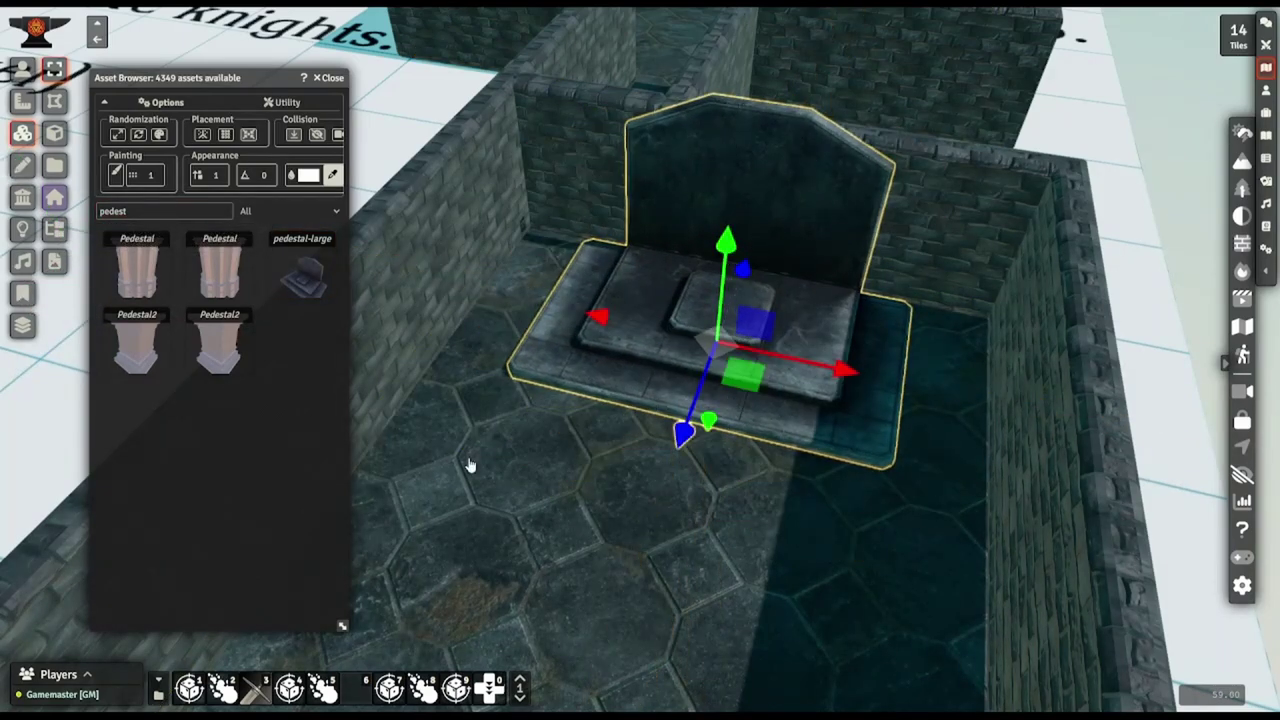
Search the assets for "statue", close the asset browser, and view the pedestal from the front
{"action": "scroll", "coordinate": [460, 460], "scroll_direction": "up", "scroll_amount": 3}
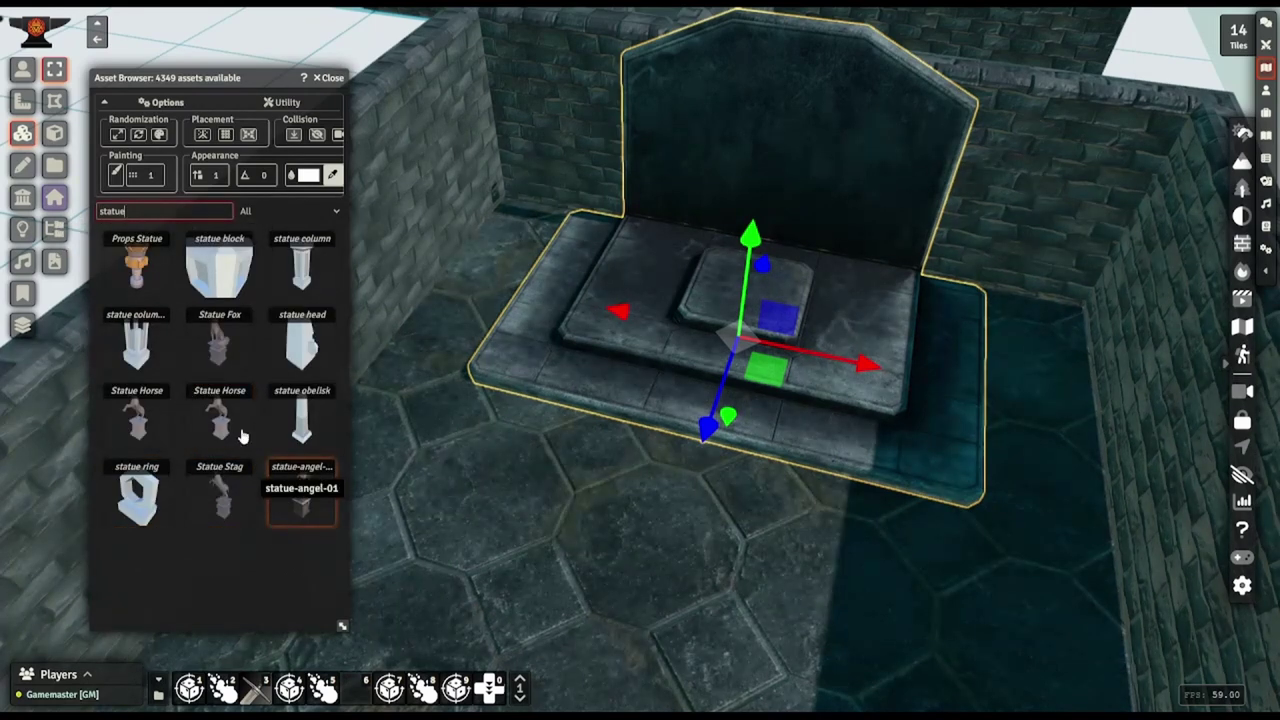
{"action": "left_click", "coordinate": [340, 82]}
{"action": "right_click_drag", "start_coordinate": [466, 317], "coordinate": [380, 454]}
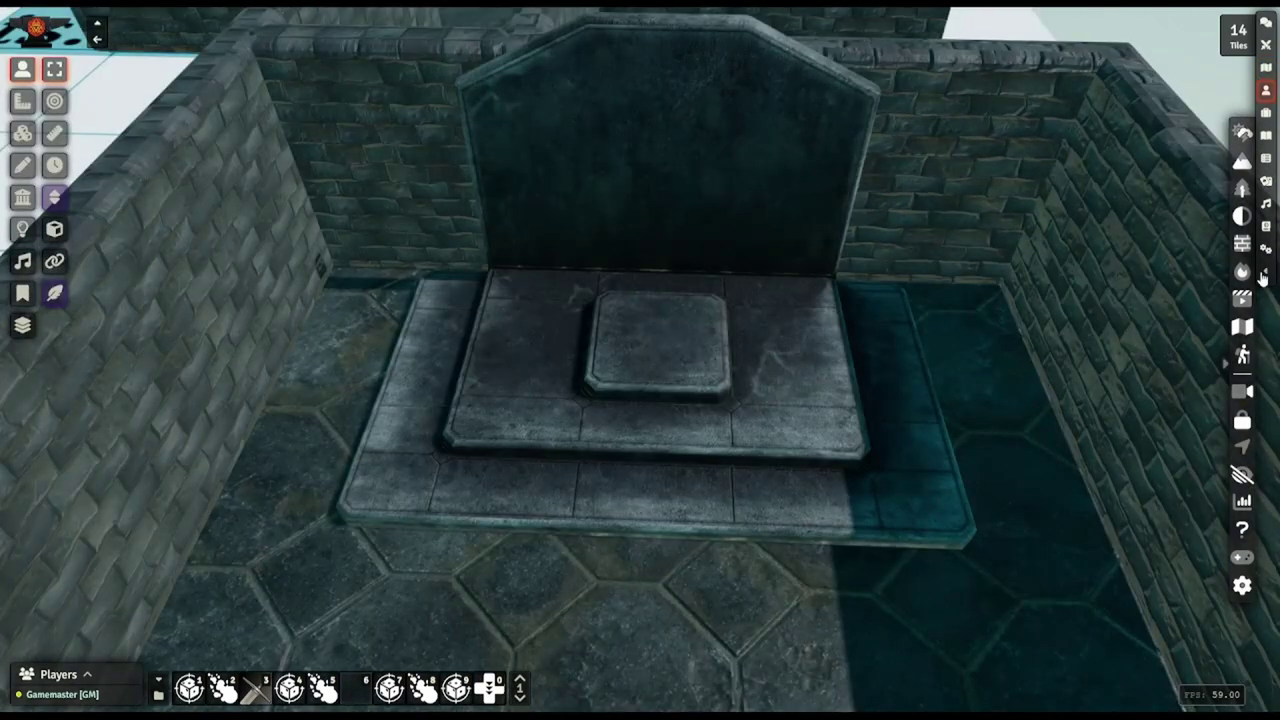
Create a new creature actor named Delian Statue and close its sheet
{"action": "left_click", "coordinate": [1262, 278]}
{"action": "left_click", "coordinate": [1126, 51]}
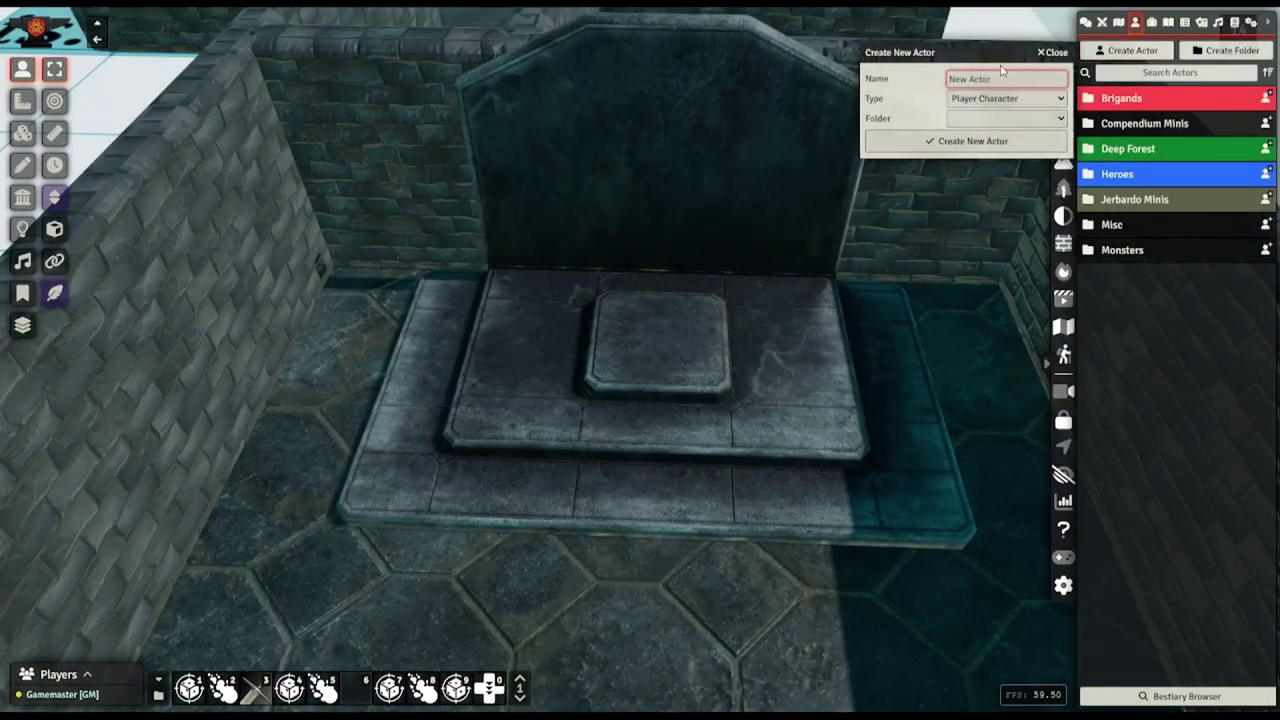
{"action": "left_click", "coordinate": [968, 138]}
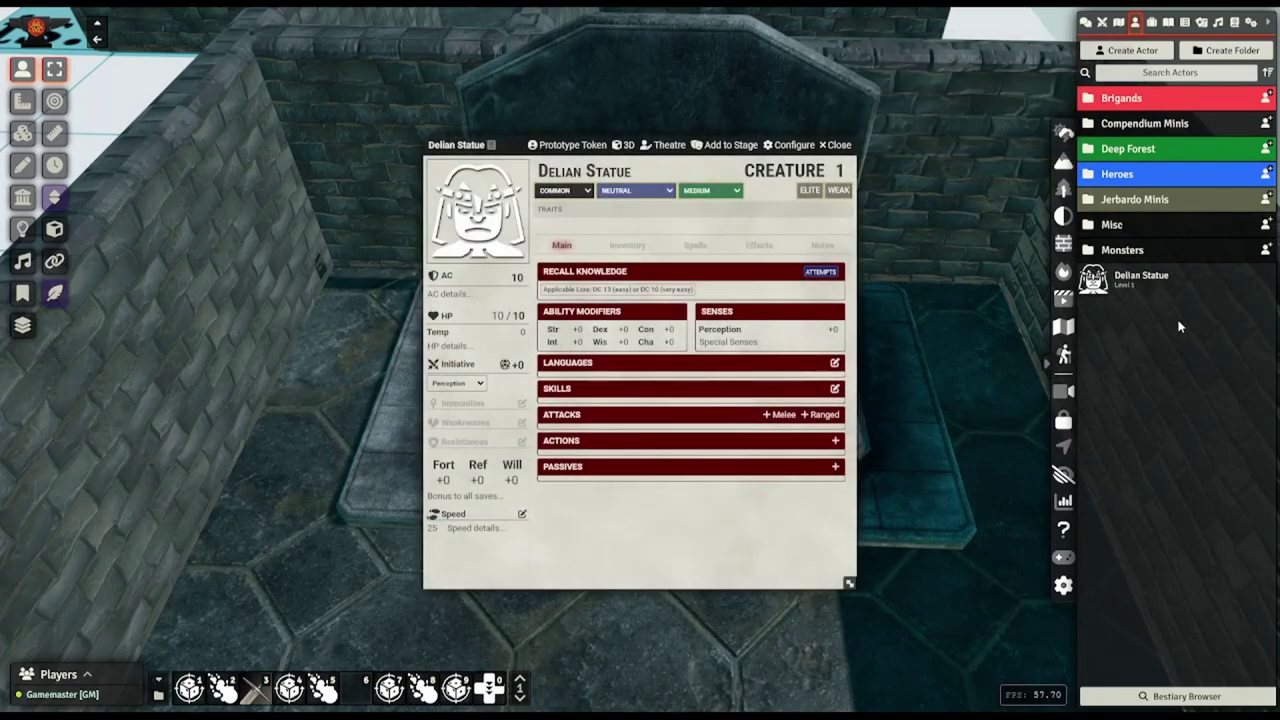
{"action": "left_click", "coordinate": [835, 145]}
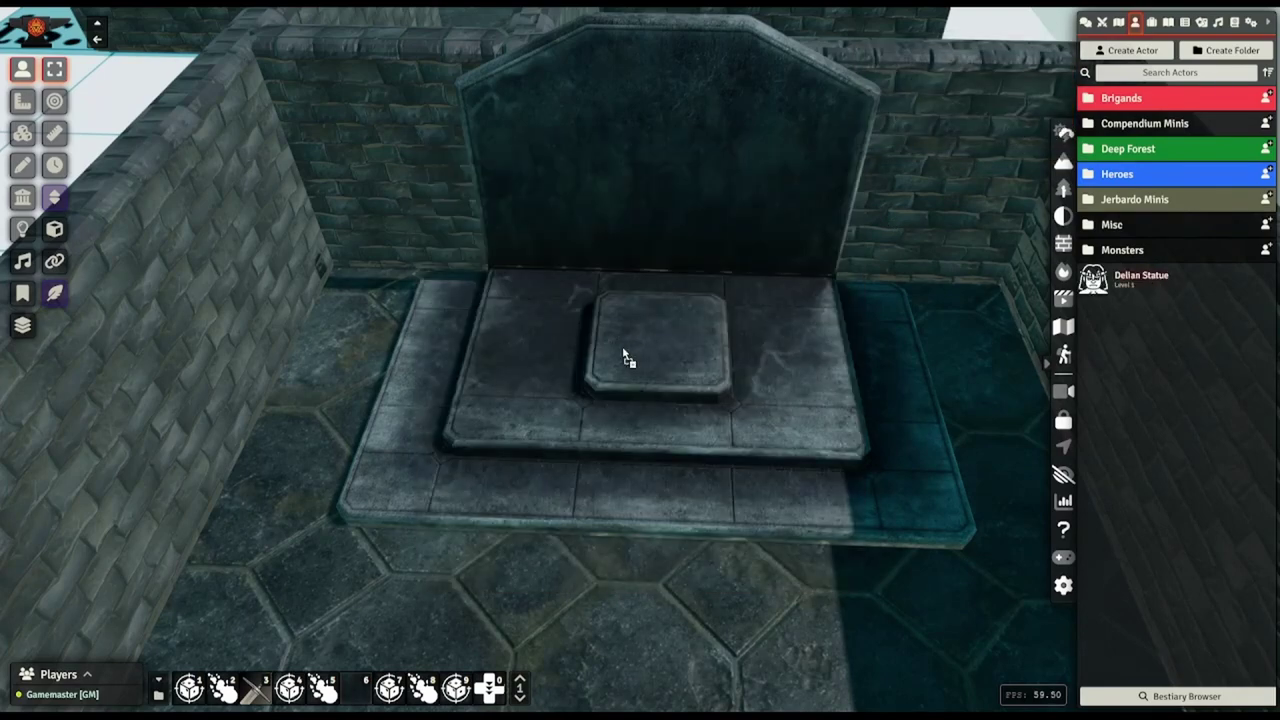
Place a Delian Statue token in the scene and center it on the pedestal's raised block
{"action": "left_click_drag", "start_coordinate": [1140, 279], "coordinate": [622, 348]}
{"action": "scroll", "coordinate": [652, 446], "scroll_direction": "up", "scroll_amount": 5}
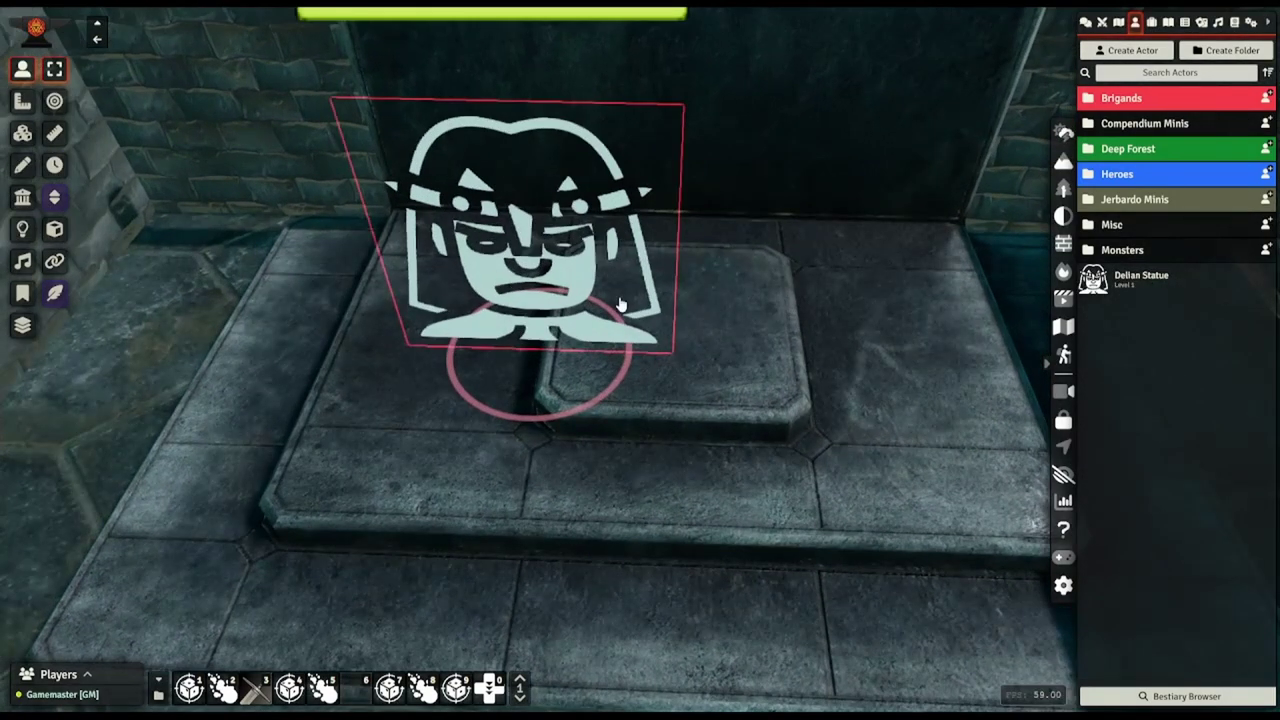
{"action": "left_click_drag", "start_coordinate": [530, 338], "coordinate": [670, 316]}
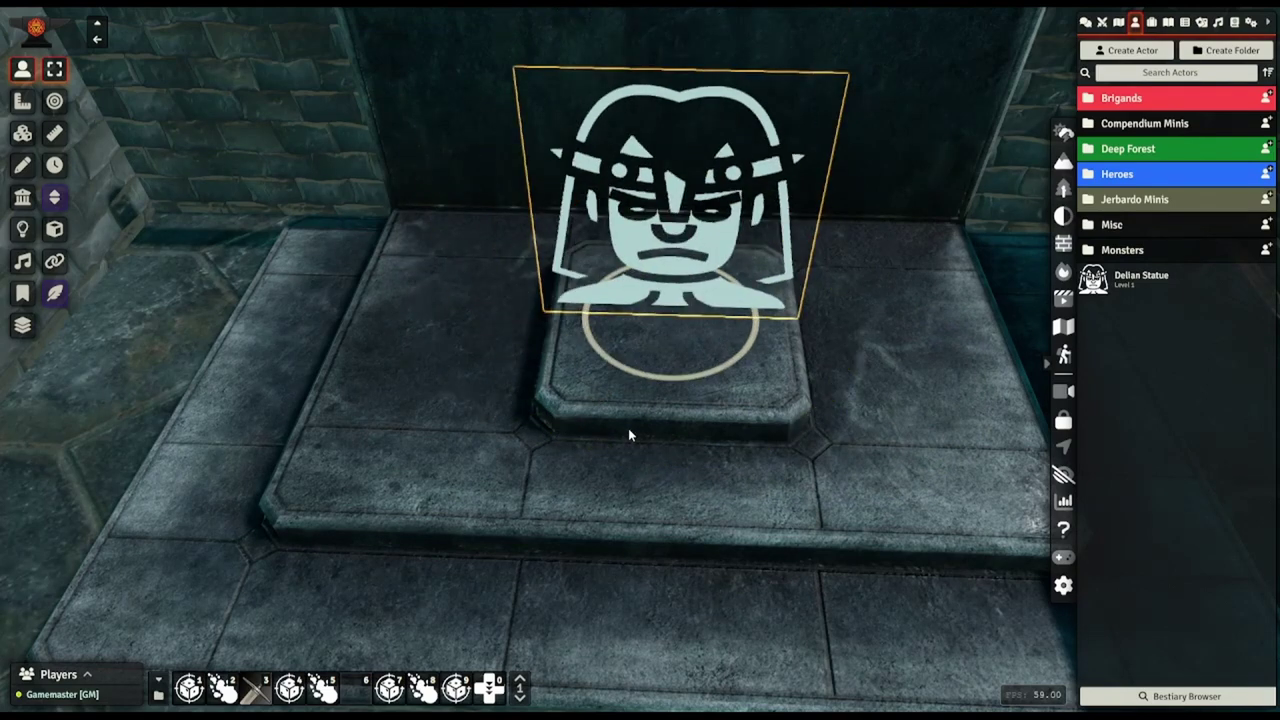
Assign the Champion 3D model to the Delian Statue token from the token browser
{"action": "double_click", "coordinate": [646, 279]}
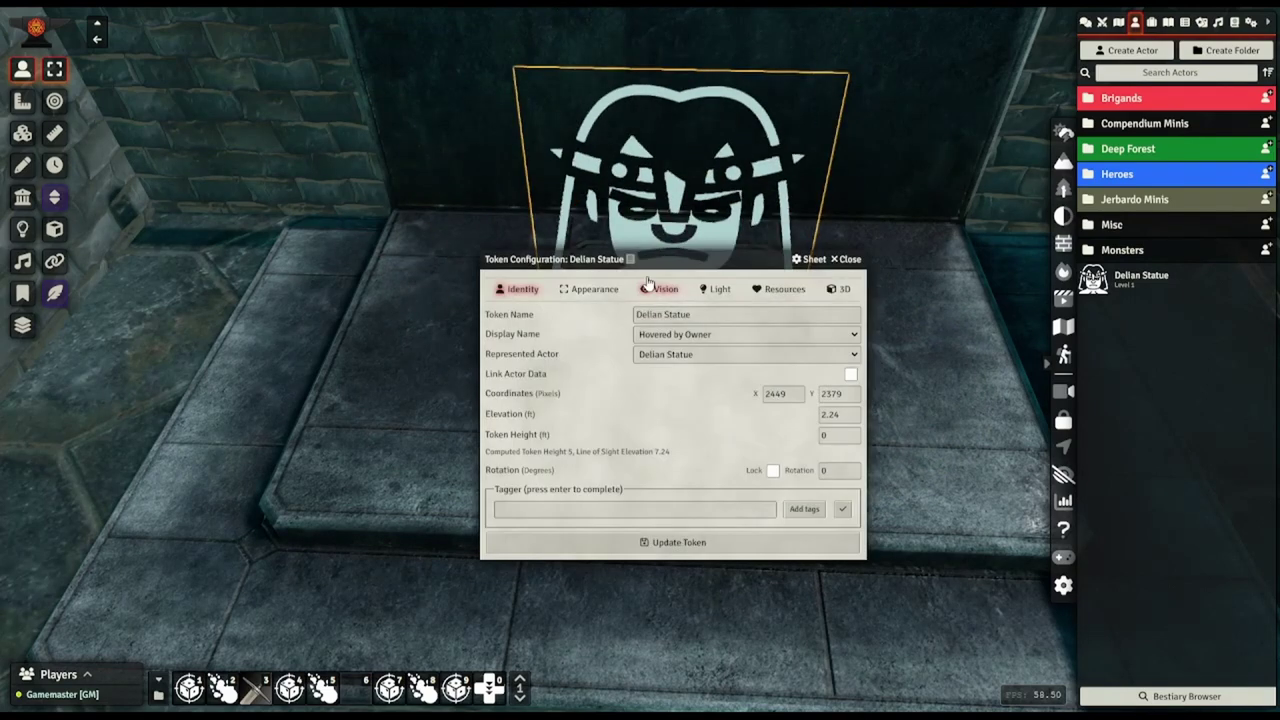
{"action": "left_click", "coordinate": [404, 218]}
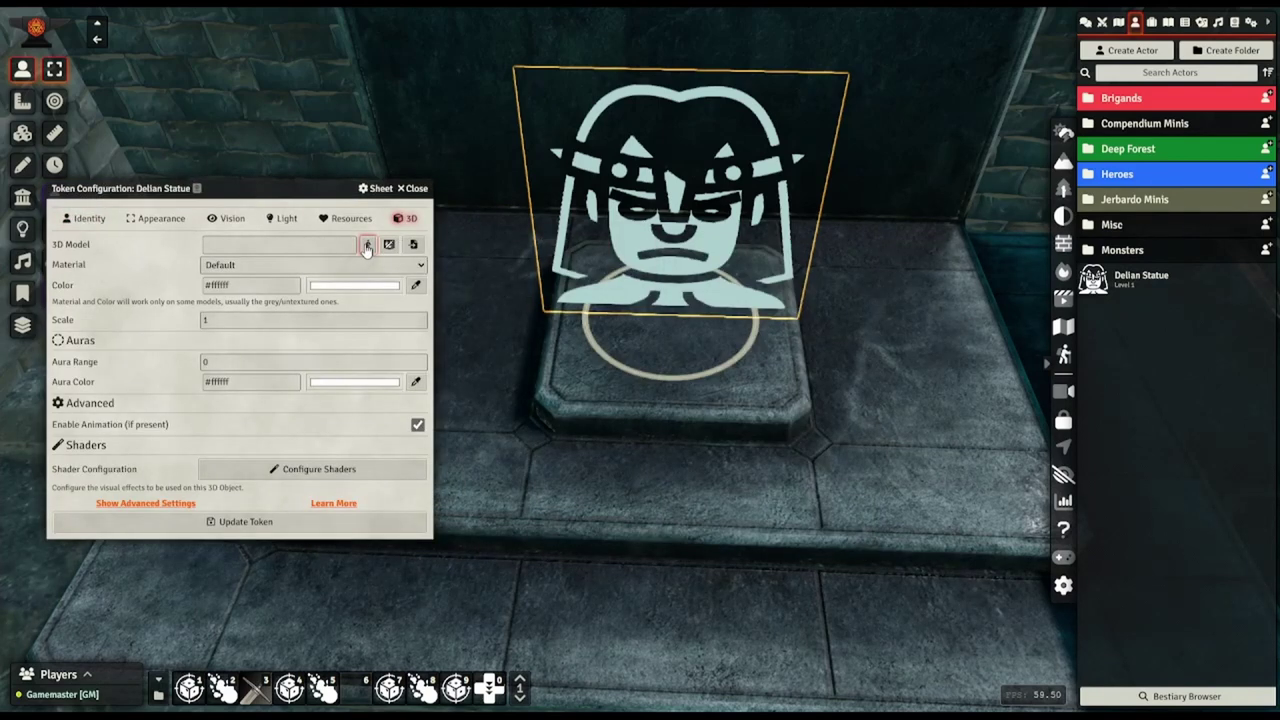
{"action": "left_click", "coordinate": [367, 245]}
{"action": "left_click_drag", "start_coordinate": [506, 89], "coordinate": [201, 80]}
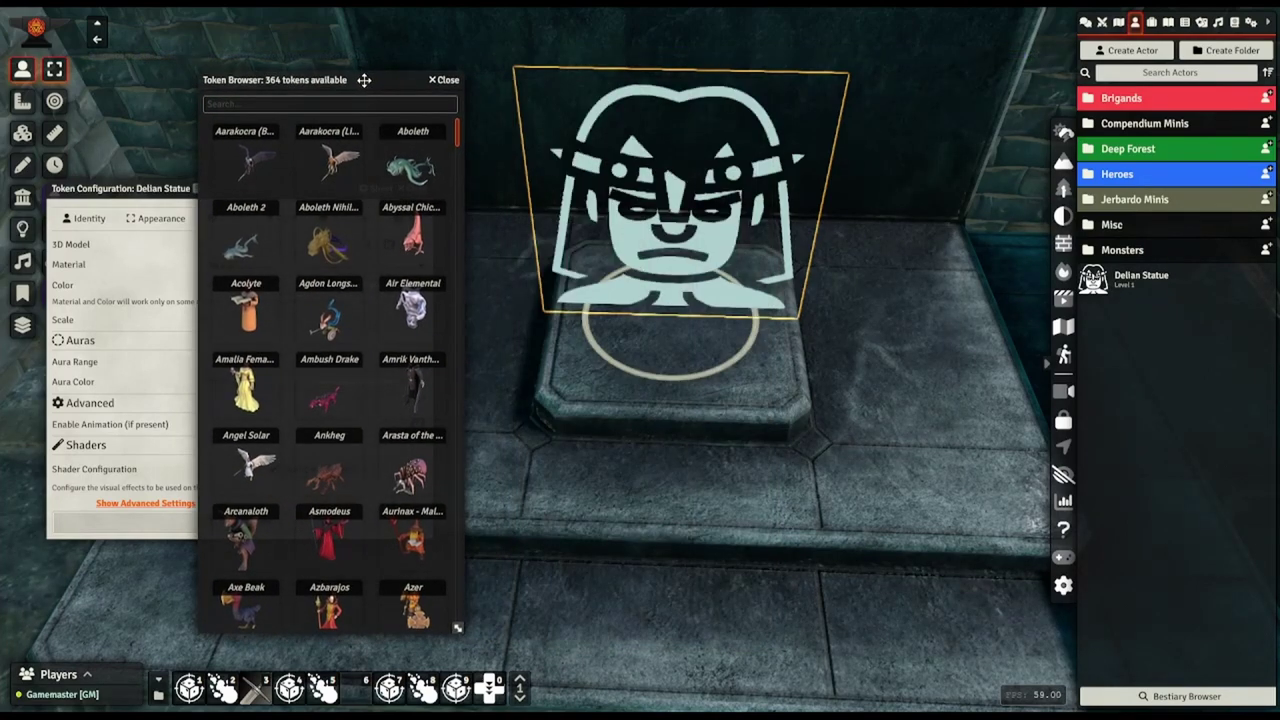
{"action": "scroll", "coordinate": [347, 229], "scroll_direction": "down", "scroll_amount": 4}
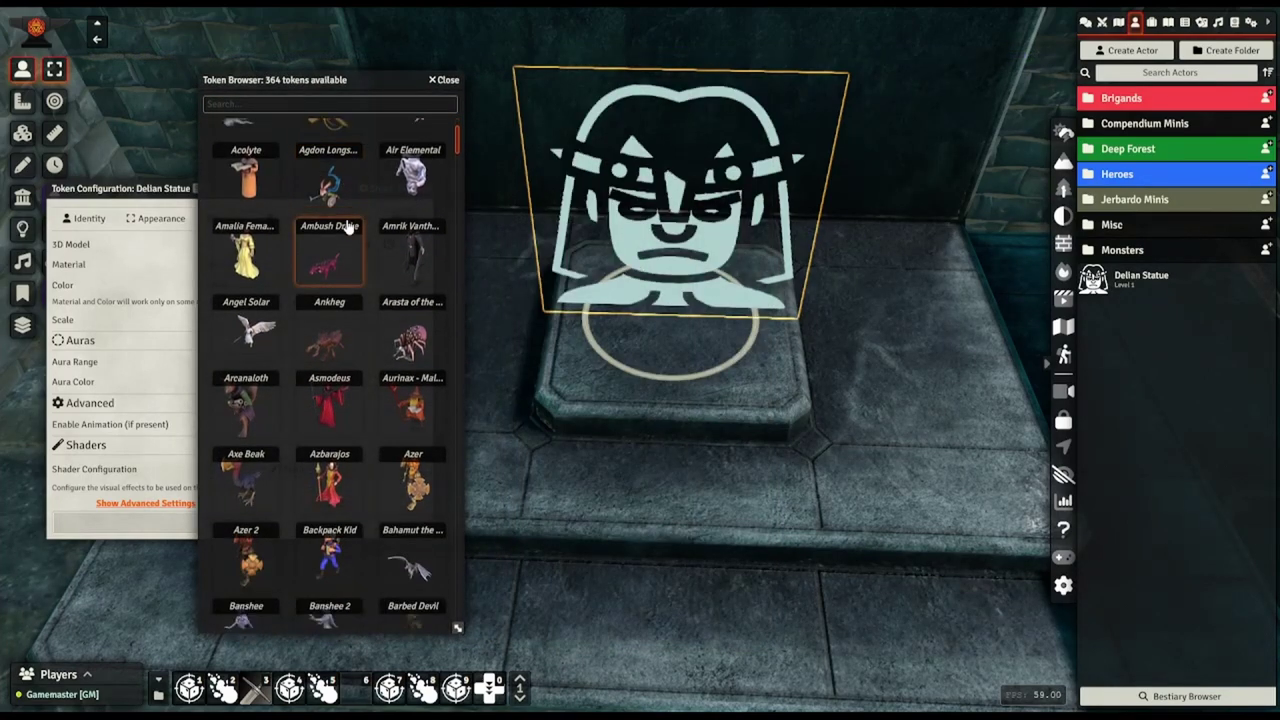
{"action": "scroll", "coordinate": [325, 345], "scroll_direction": "down", "scroll_amount": 4}
{"action": "scroll", "coordinate": [322, 347], "scroll_direction": "down", "scroll_amount": 5}
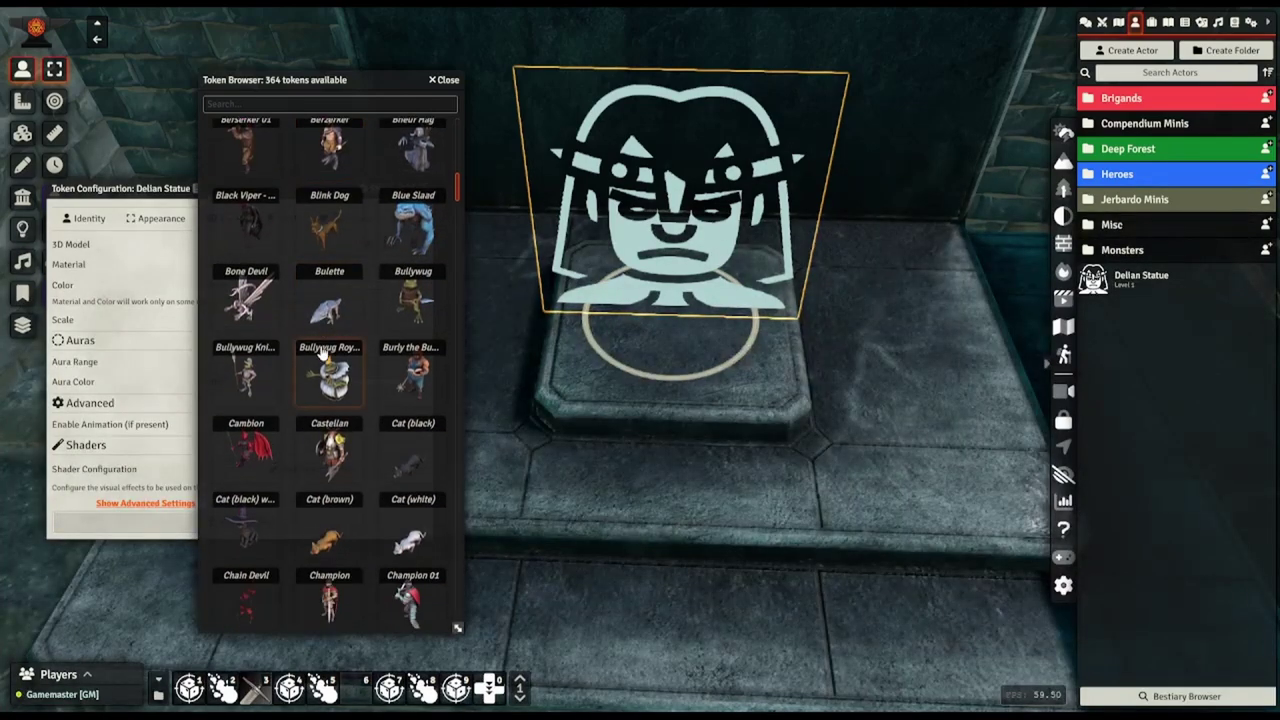
{"action": "scroll", "coordinate": [322, 350], "scroll_direction": "down", "scroll_amount": 3}
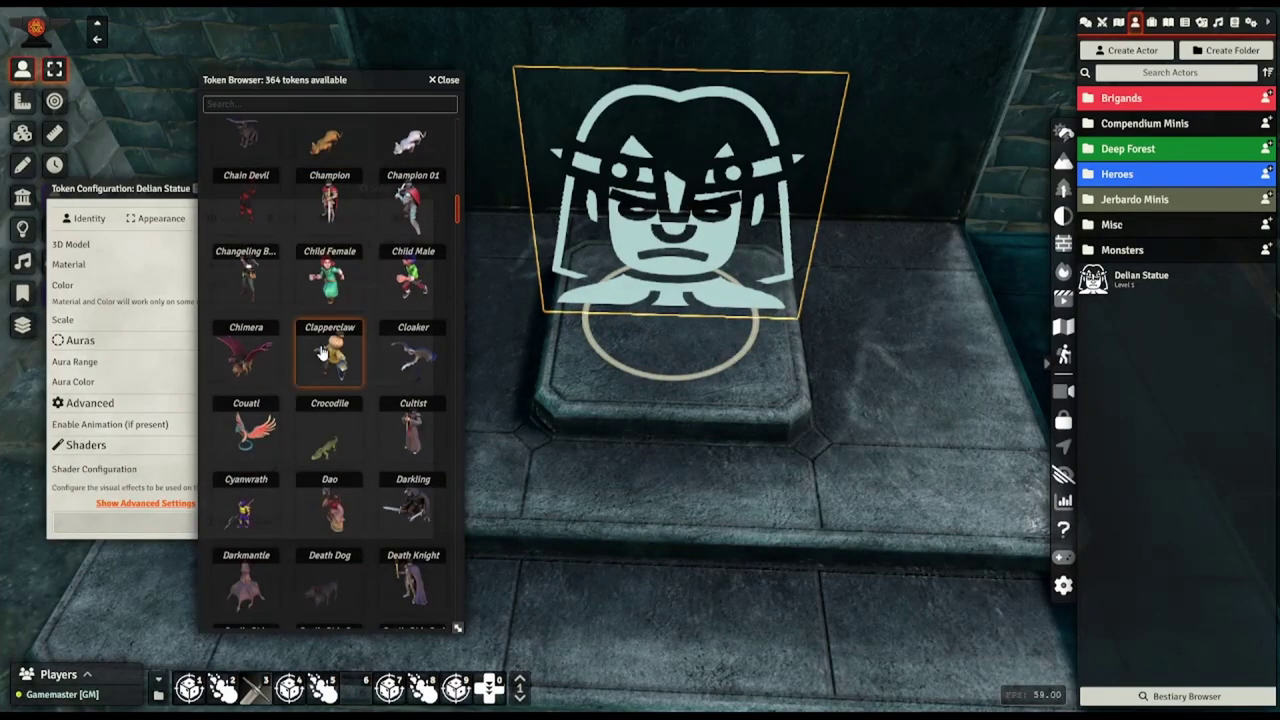
{"action": "left_click", "coordinate": [322, 340]}
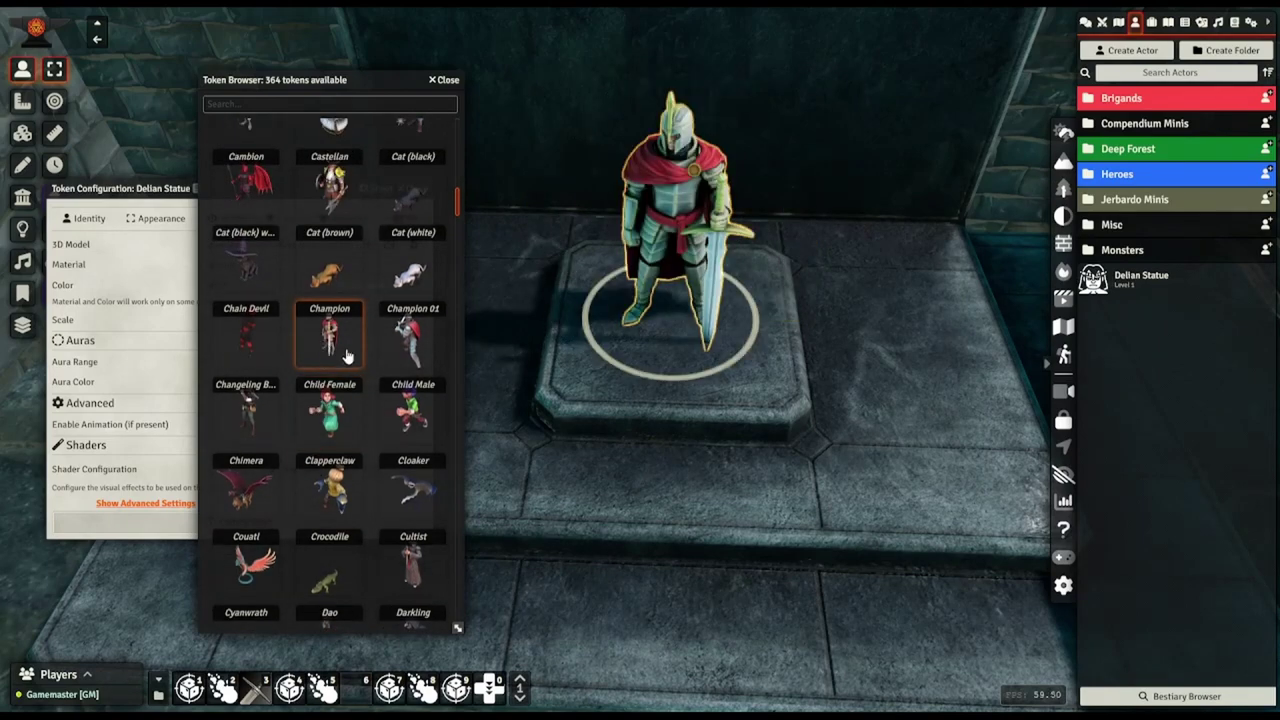
{"action": "right_click_drag", "start_coordinate": [722, 460], "coordinate": [754, 526]}
{"action": "scroll", "coordinate": [731, 520], "scroll_direction": "up", "scroll_amount": 4}
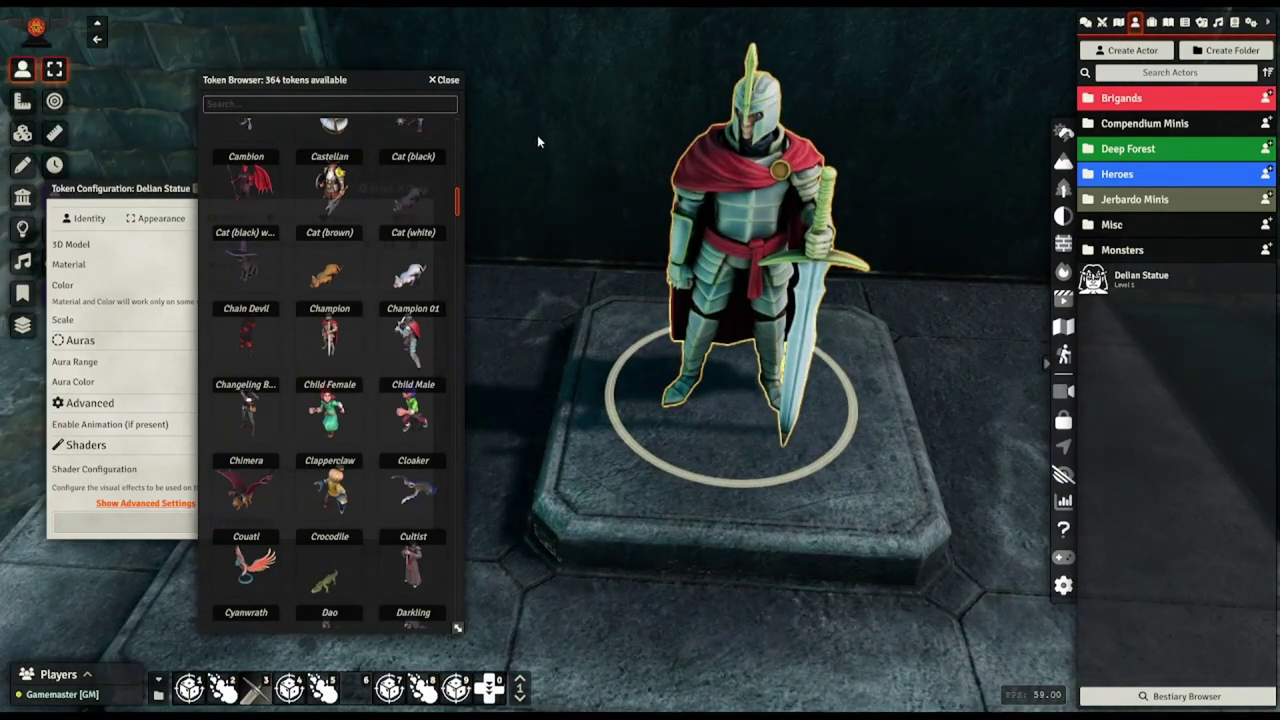
{"action": "left_click", "coordinate": [436, 79]}
Replace the Delian Statue token's Default material with a uniform statue-like one and update the token
{"action": "scroll", "coordinate": [510, 419], "scroll_direction": "up", "scroll_amount": 3}
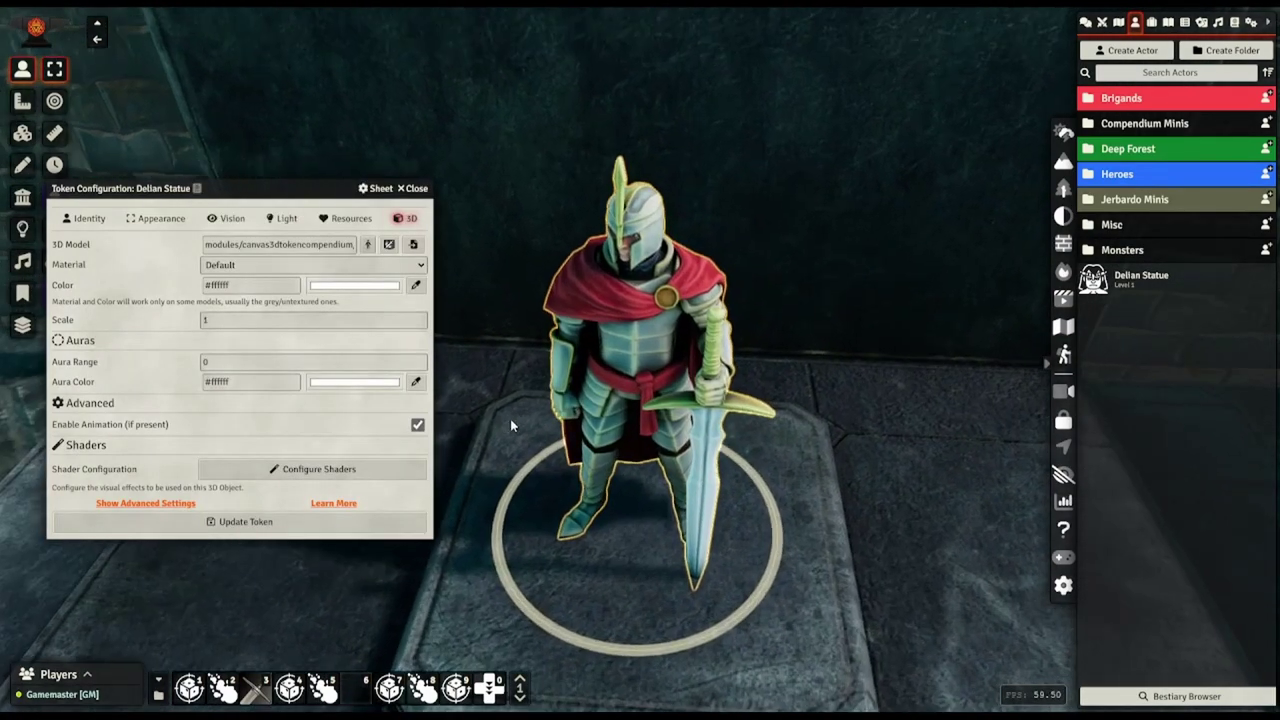
{"action": "scroll", "coordinate": [526, 407], "scroll_direction": "up", "scroll_amount": 2}
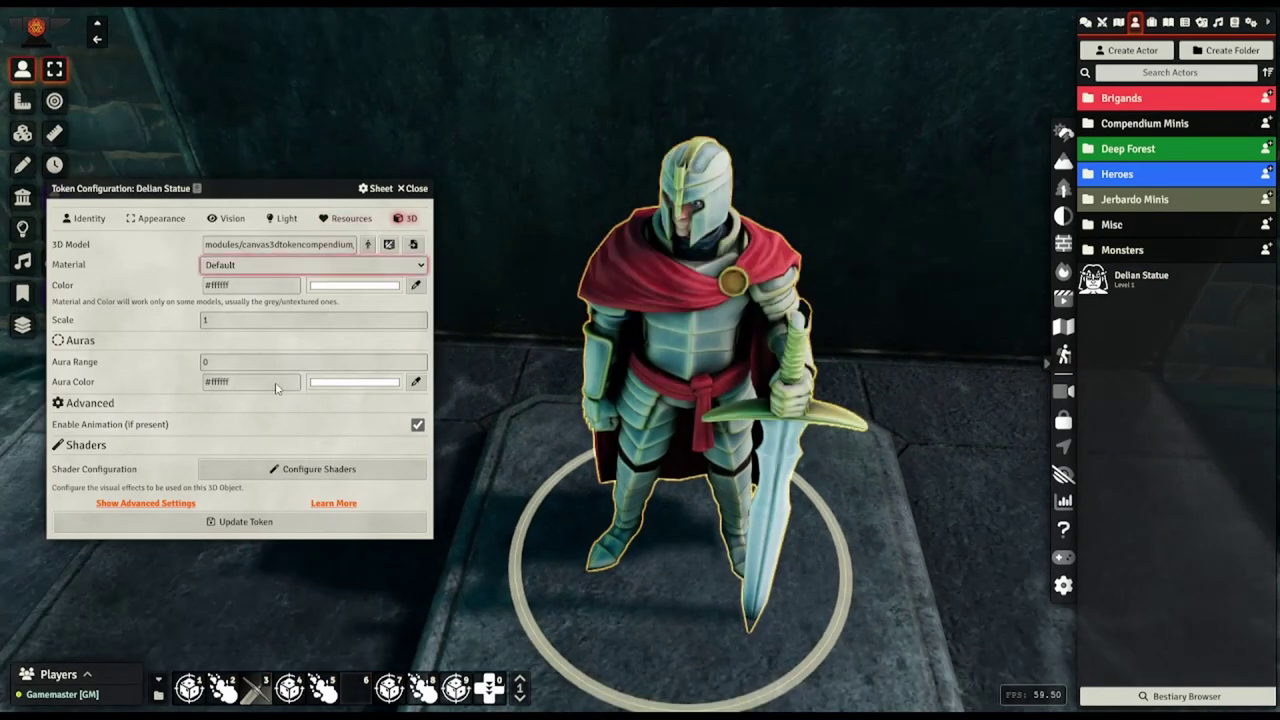
{"action": "left_click", "coordinate": [330, 521]}
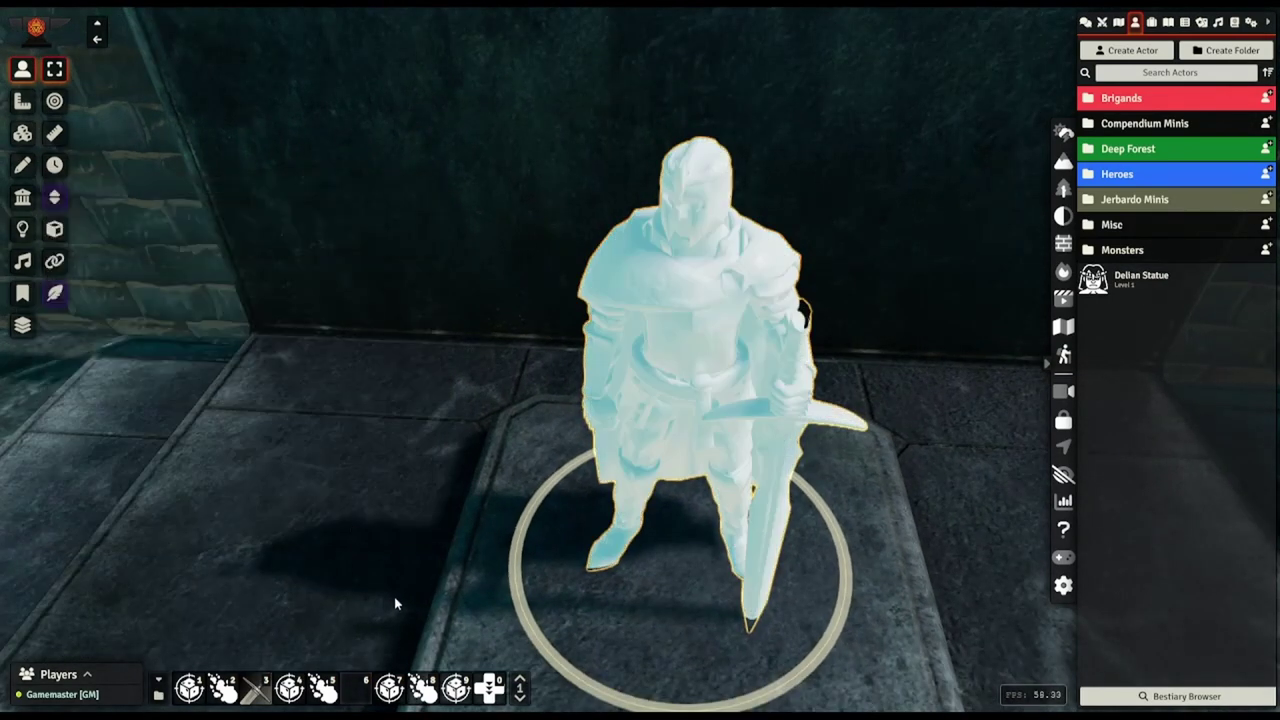
Give the Delian Statue token the Leather material with a dark color and update it
{"action": "double_click", "coordinate": [670, 389]}
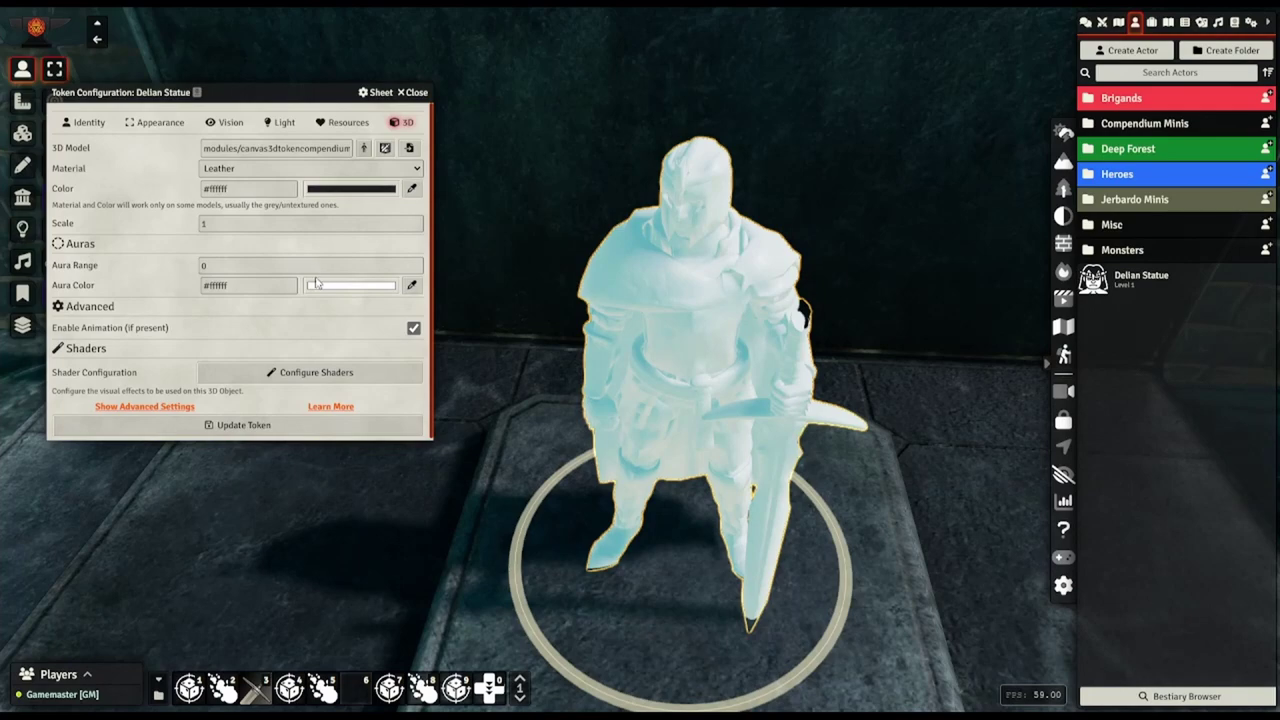
{"action": "left_click", "coordinate": [243, 425]}
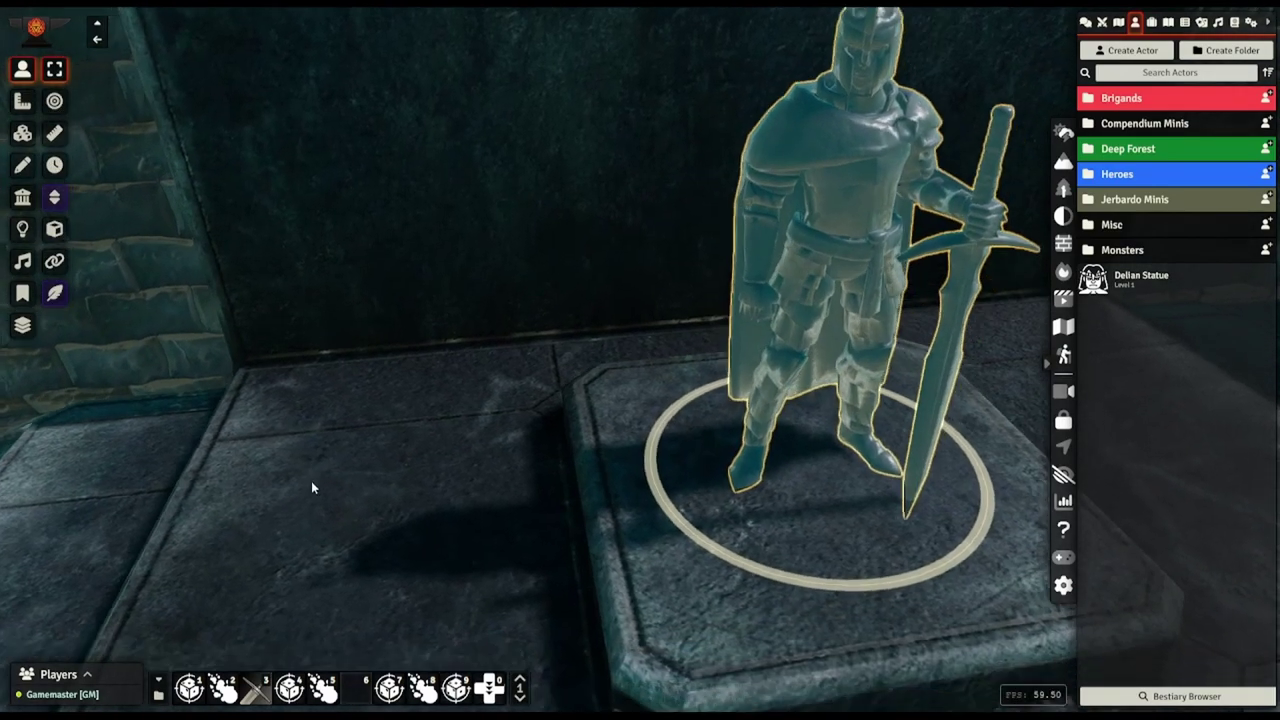
{"action": "scroll", "coordinate": [280, 492], "scroll_direction": "down", "scroll_amount": 2}
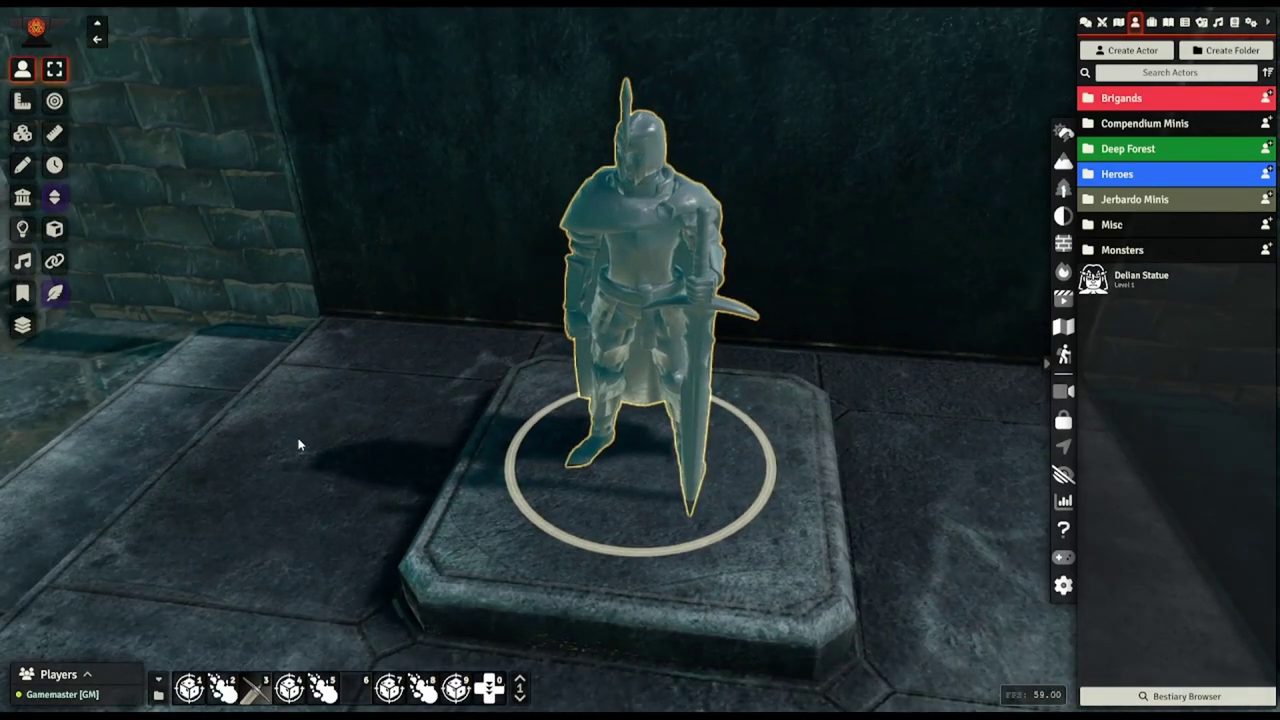
Set the Delian Statue token's scale to 1.5 and turn off its base ring, updating the token each time
{"action": "double_click", "coordinate": [674, 350]}
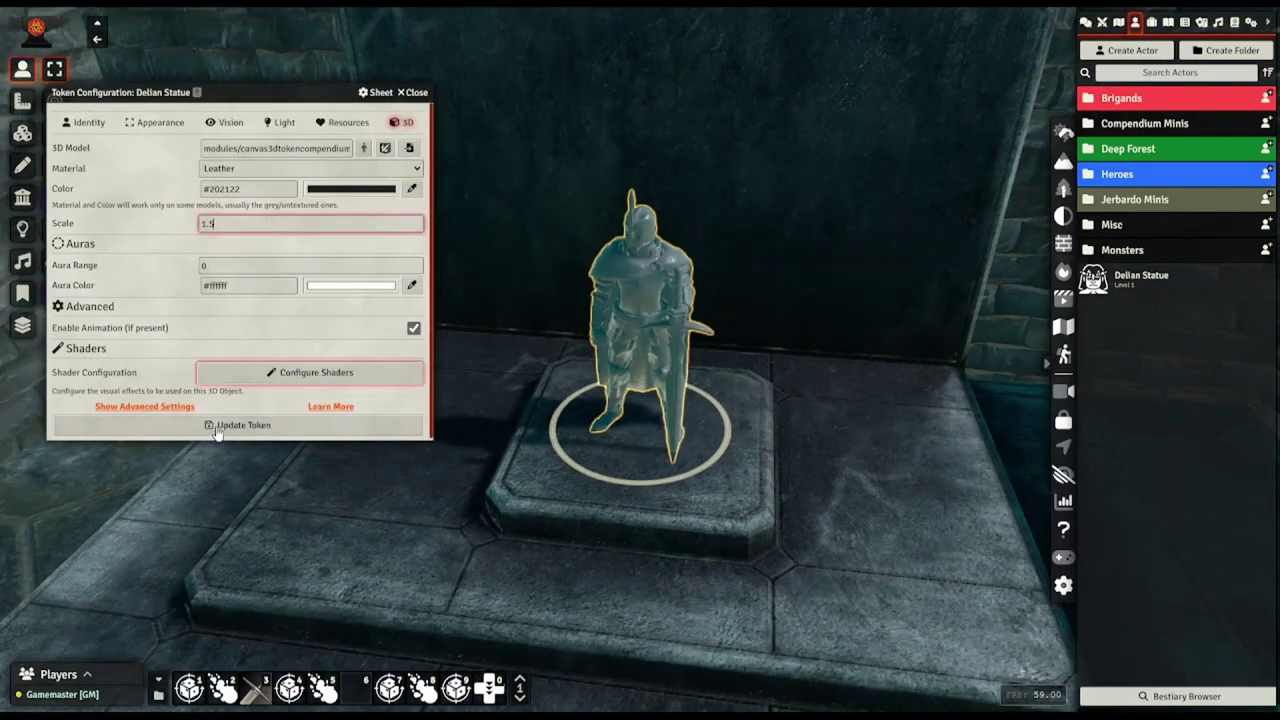
{"action": "left_click", "coordinate": [216, 428]}
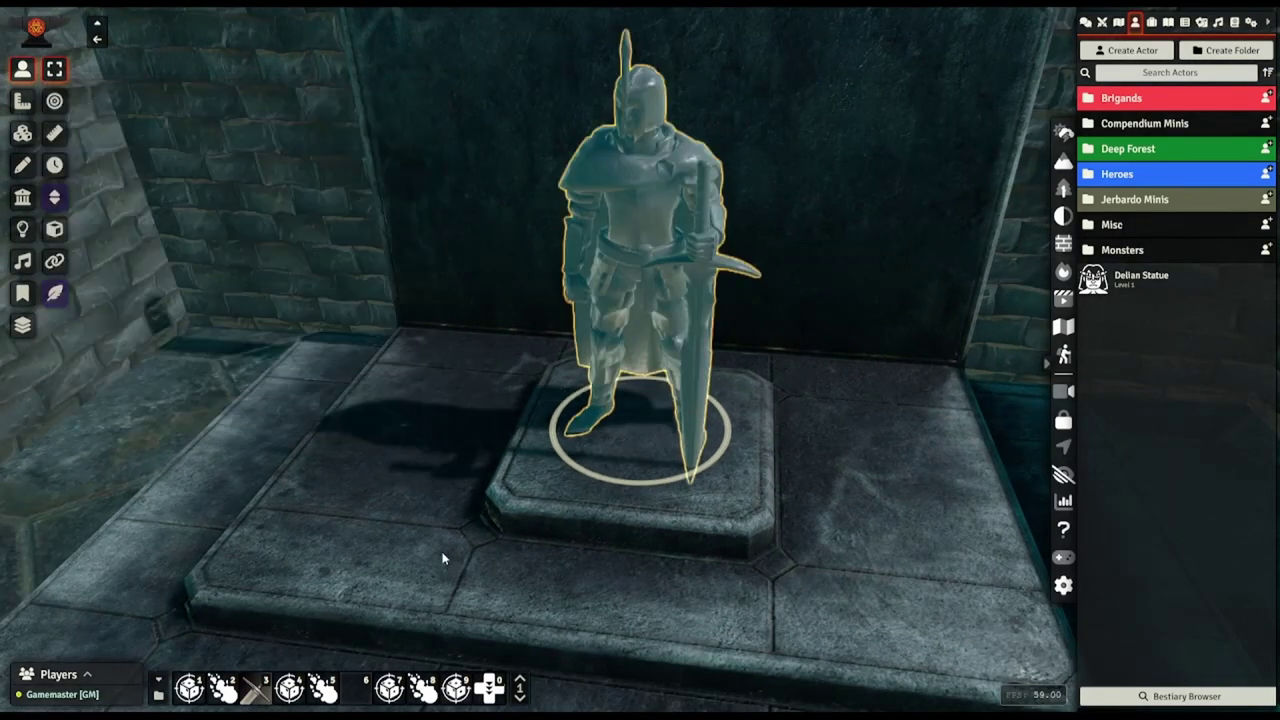
{"action": "double_click", "coordinate": [619, 287]}
{"action": "left_click", "coordinate": [152, 410]}
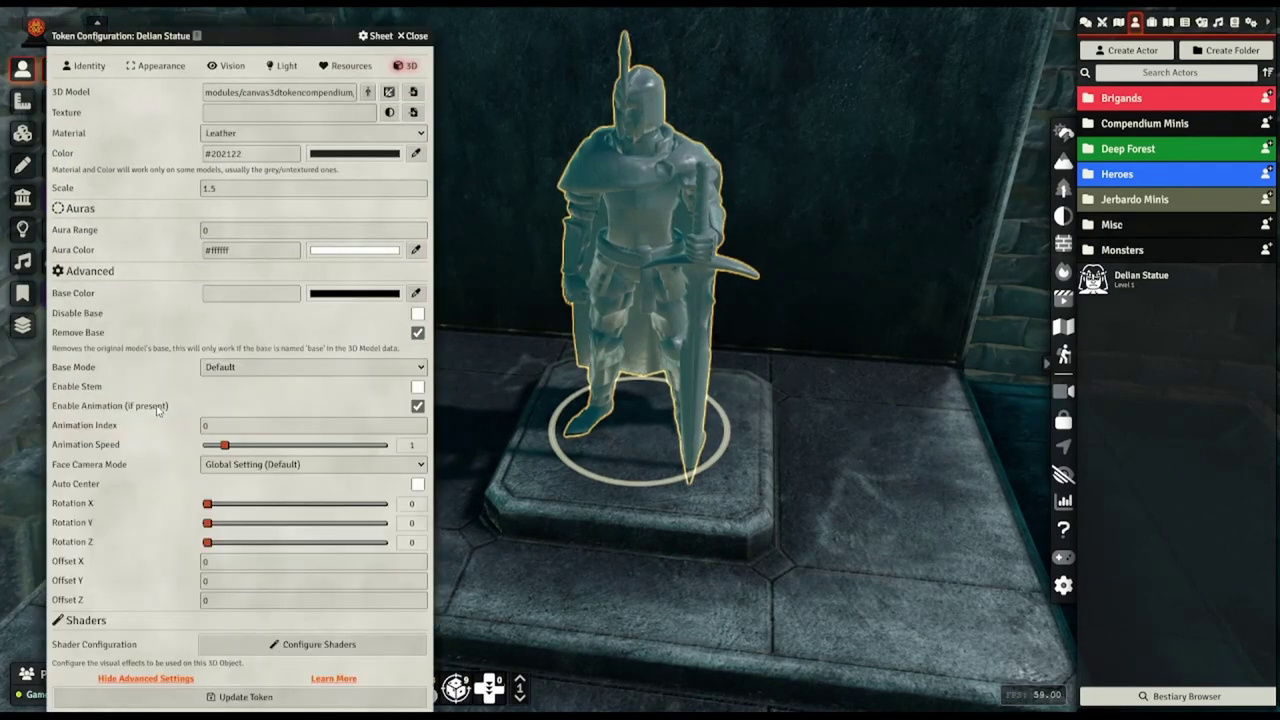
{"action": "left_click", "coordinate": [216, 697]}
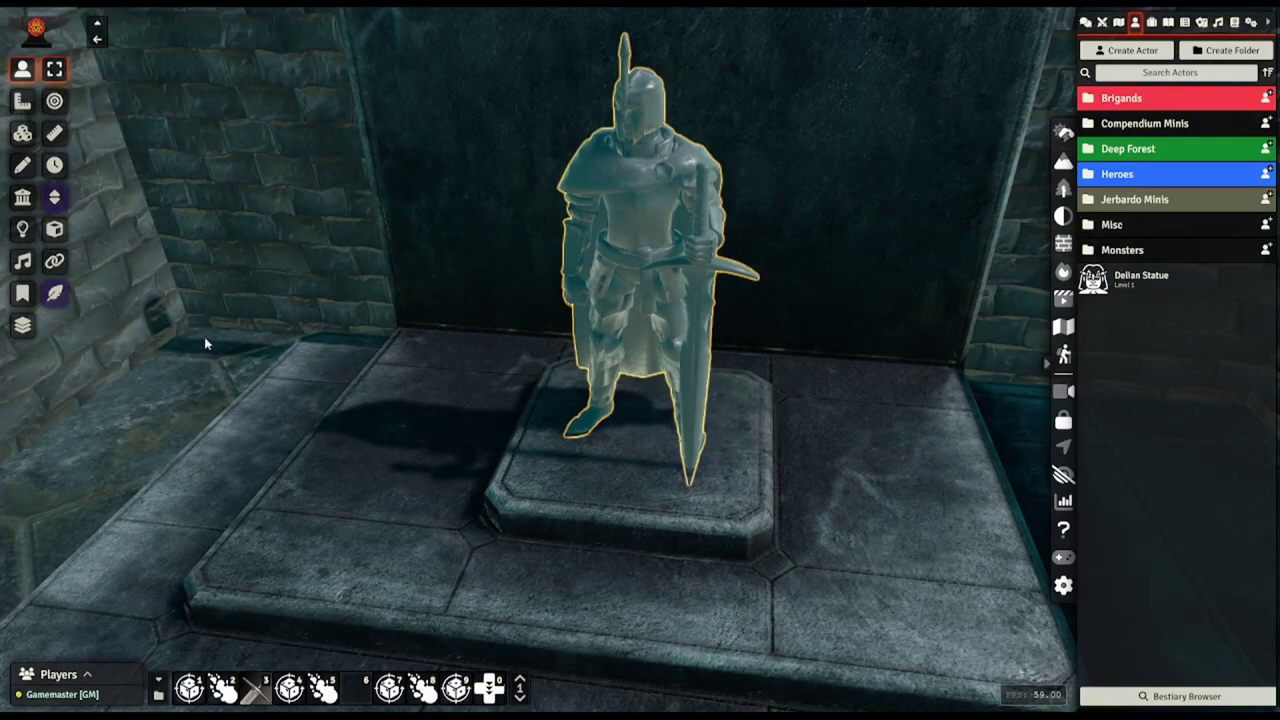
Search the asset browser for coffin models to furnish the empty room beyond the statue
{"action": "scroll", "coordinate": [205, 343], "scroll_direction": "down", "scroll_amount": 5}
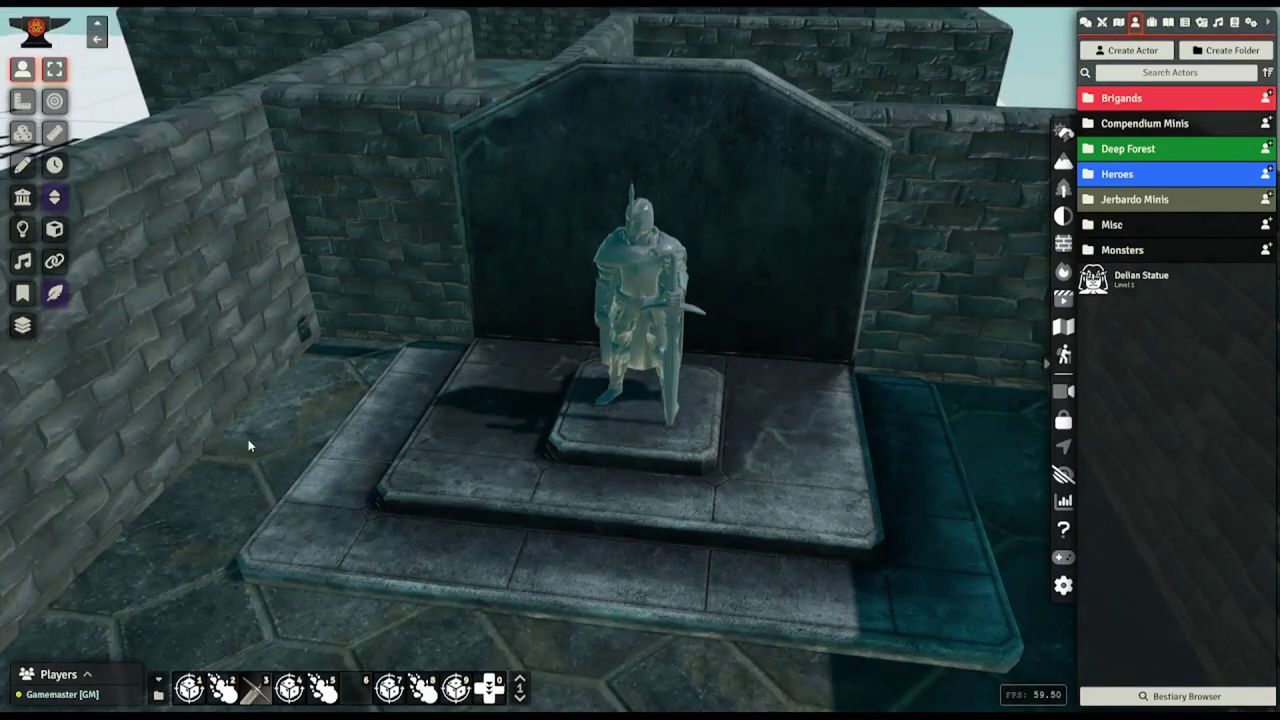
{"action": "right_click_drag", "start_coordinate": [246, 440], "coordinate": [428, 686]}
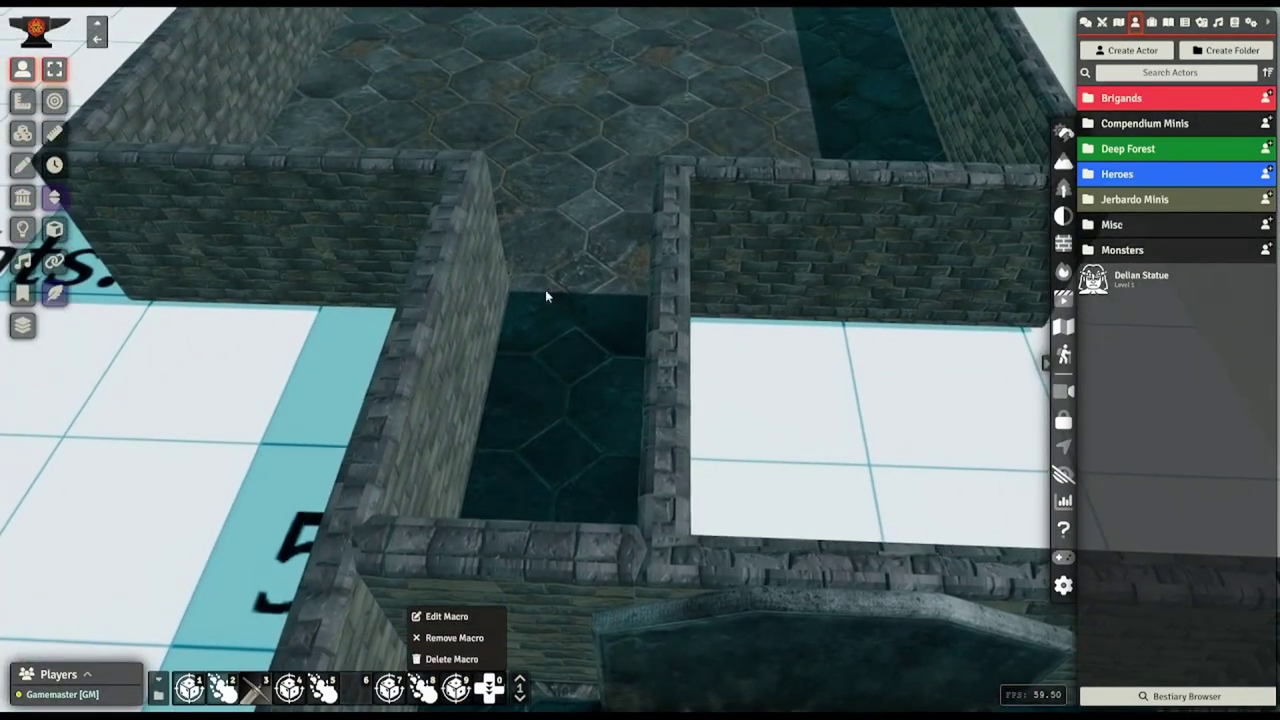
{"action": "right_click_drag", "start_coordinate": [458, 295], "coordinate": [635, 402]}
{"action": "scroll", "coordinate": [534, 475], "scroll_direction": "up", "scroll_amount": 3}
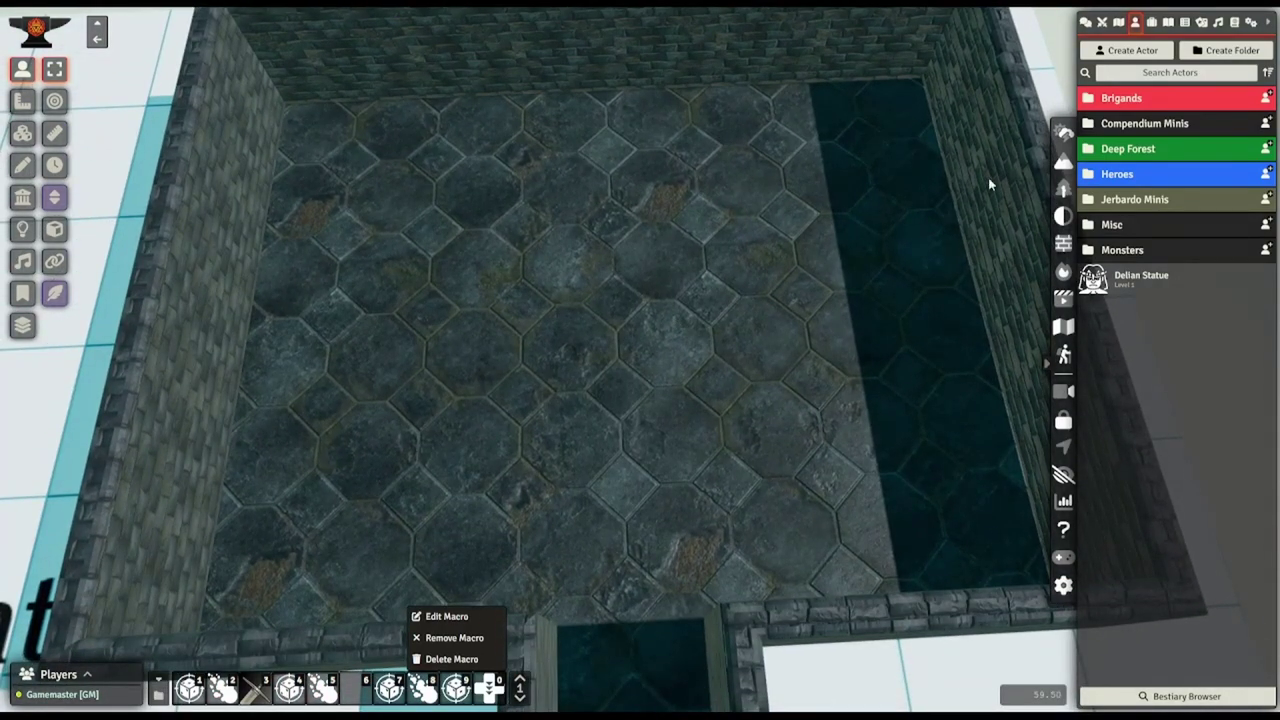
{"action": "left_click", "coordinate": [1066, 190]}
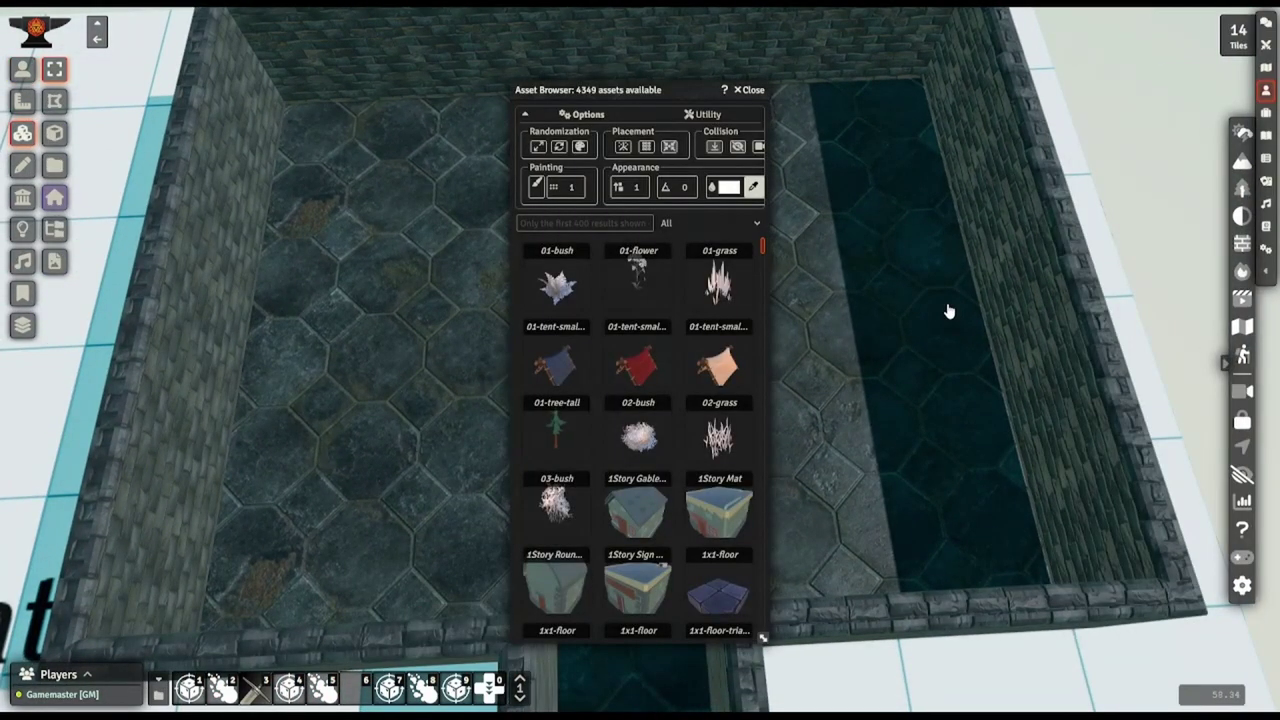
{"action": "left_click_drag", "start_coordinate": [719, 89], "coordinate": [1093, 85]}
{"action": "left_click", "coordinate": [970, 222]}
{"action": "type", "text": "coffin"}
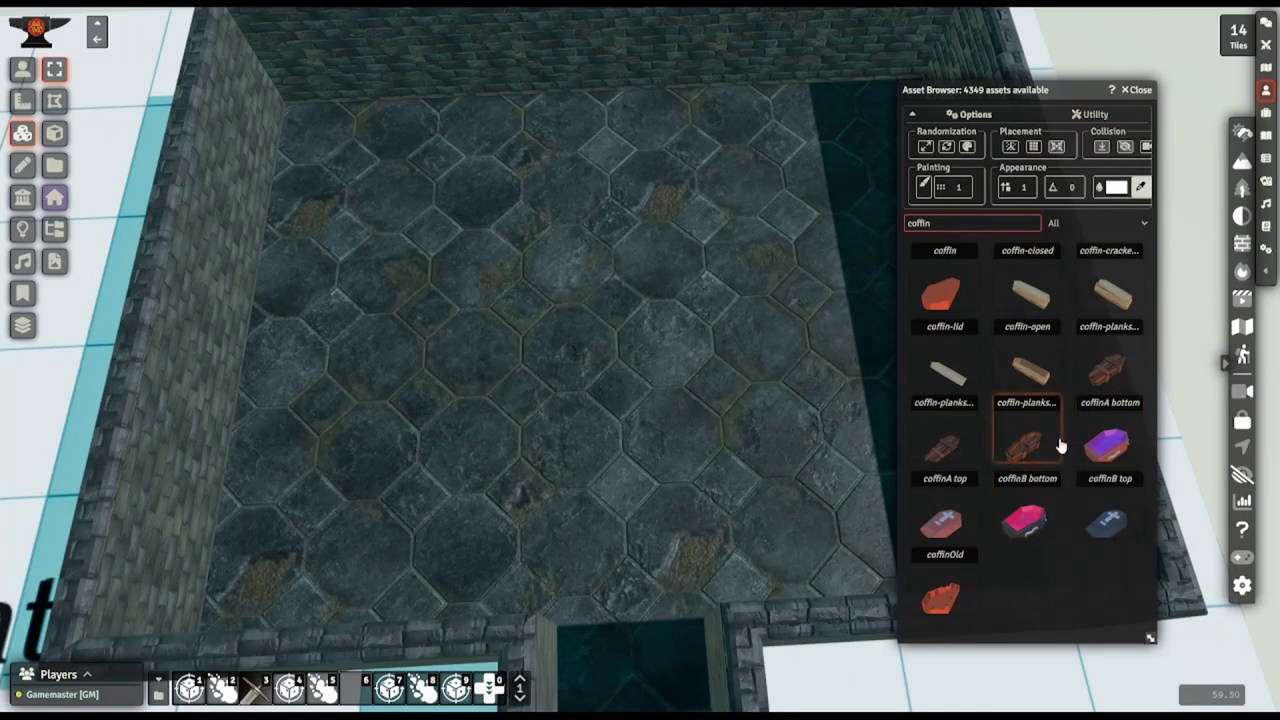
Search the assets for "sarcop" and place the open sarcophagus base on the floor of the empty room
{"action": "double_click", "coordinate": [1012, 222]}
{"action": "key", "text": "BackSpace"}
{"action": "type", "text": "sarcop"}
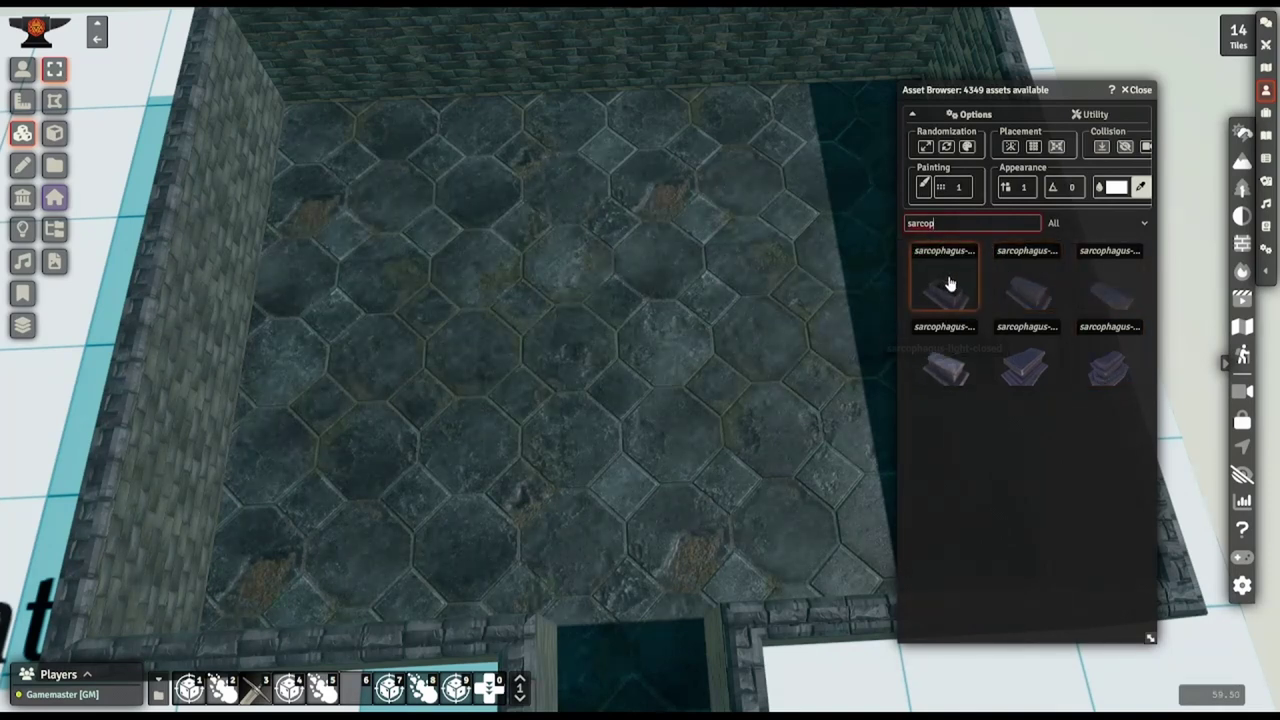
{"action": "left_click", "coordinate": [533, 347]}
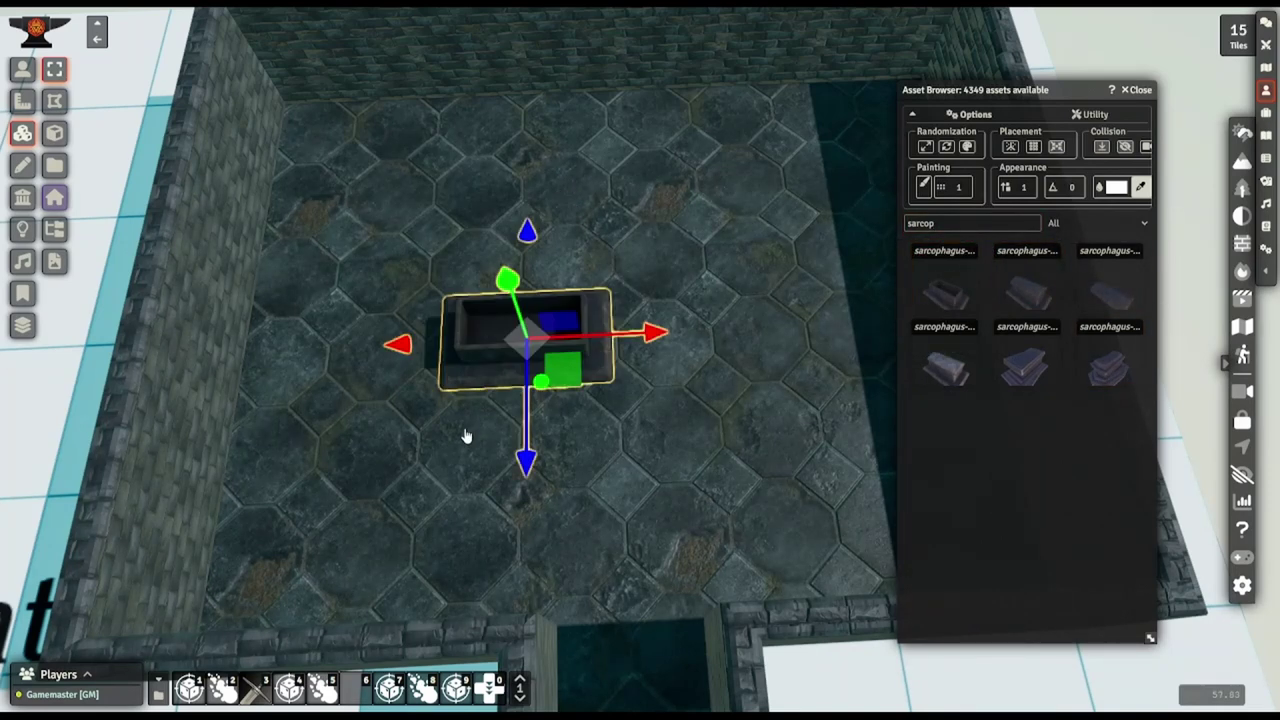
{"action": "scroll", "coordinate": [446, 449], "scroll_direction": "up", "scroll_amount": 3}
{"action": "scroll", "coordinate": [612, 468], "scroll_direction": "up", "scroll_amount": 2}
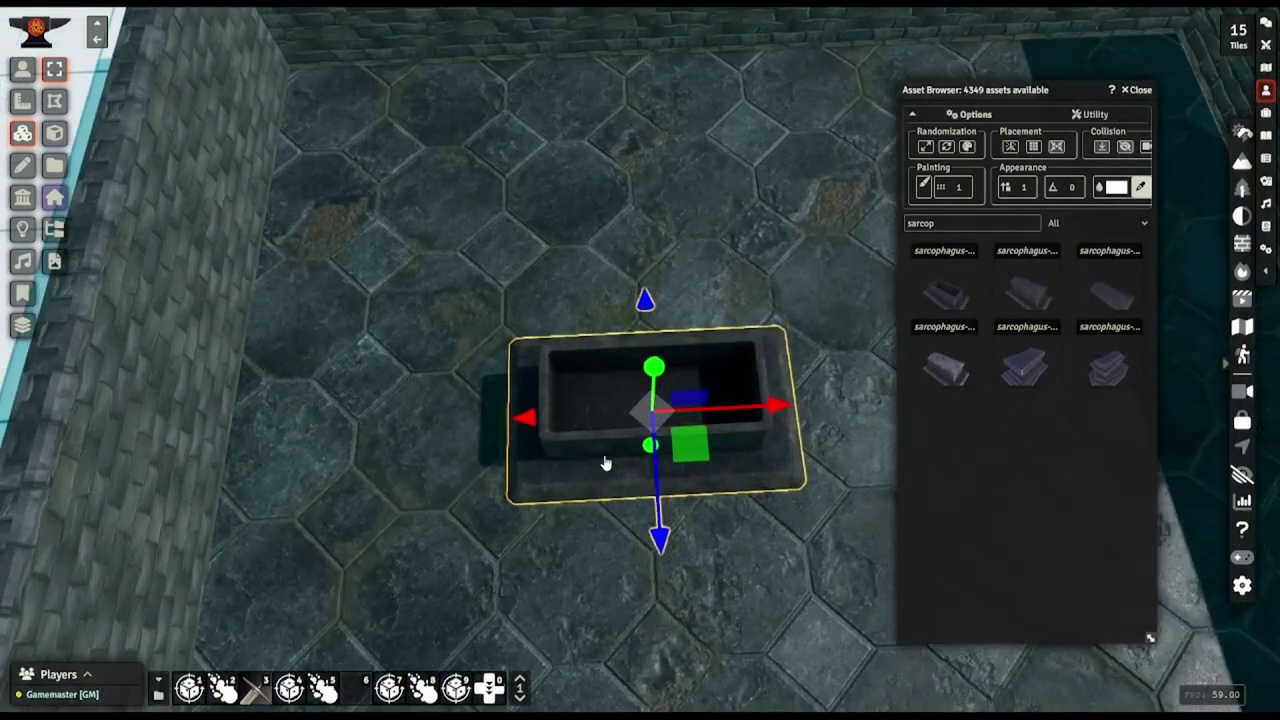
Place the separate sarcophagus lid over the open base and close the asset browser
{"action": "right_click_drag", "start_coordinate": [560, 506], "coordinate": [551, 476]}
{"action": "right_click", "coordinate": [551, 474]}
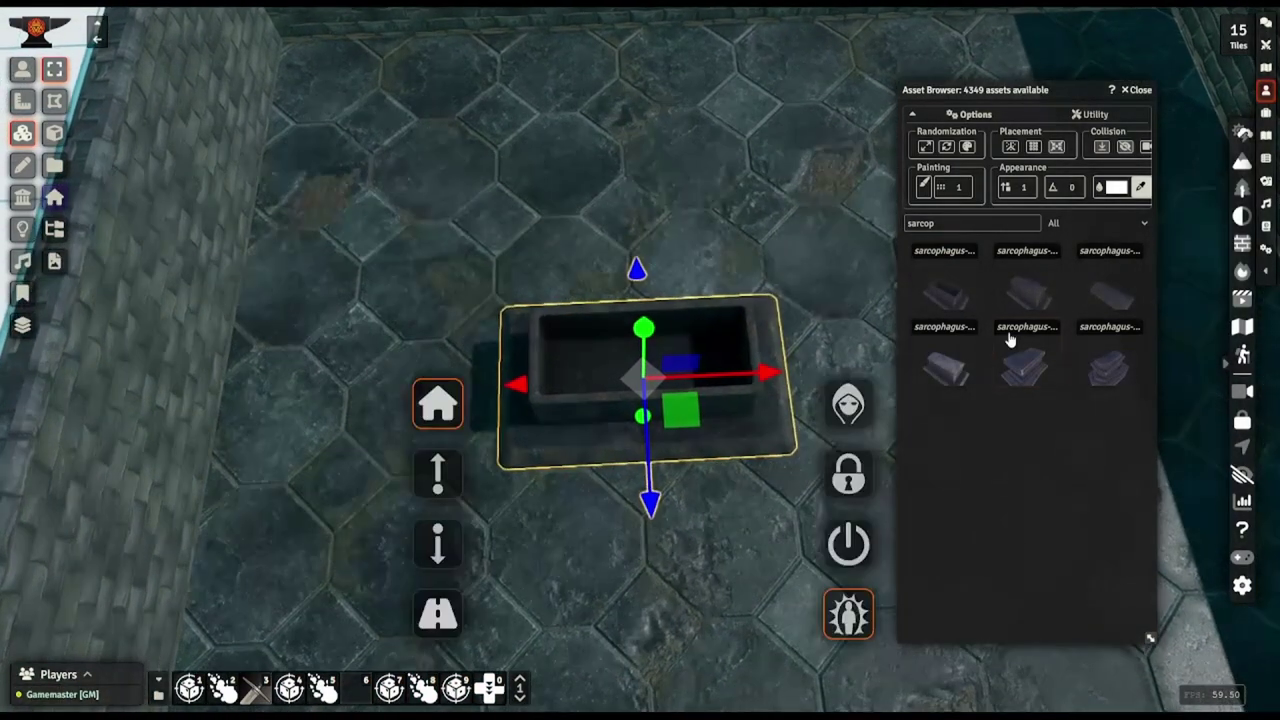
{"action": "left_click", "coordinate": [1118, 299]}
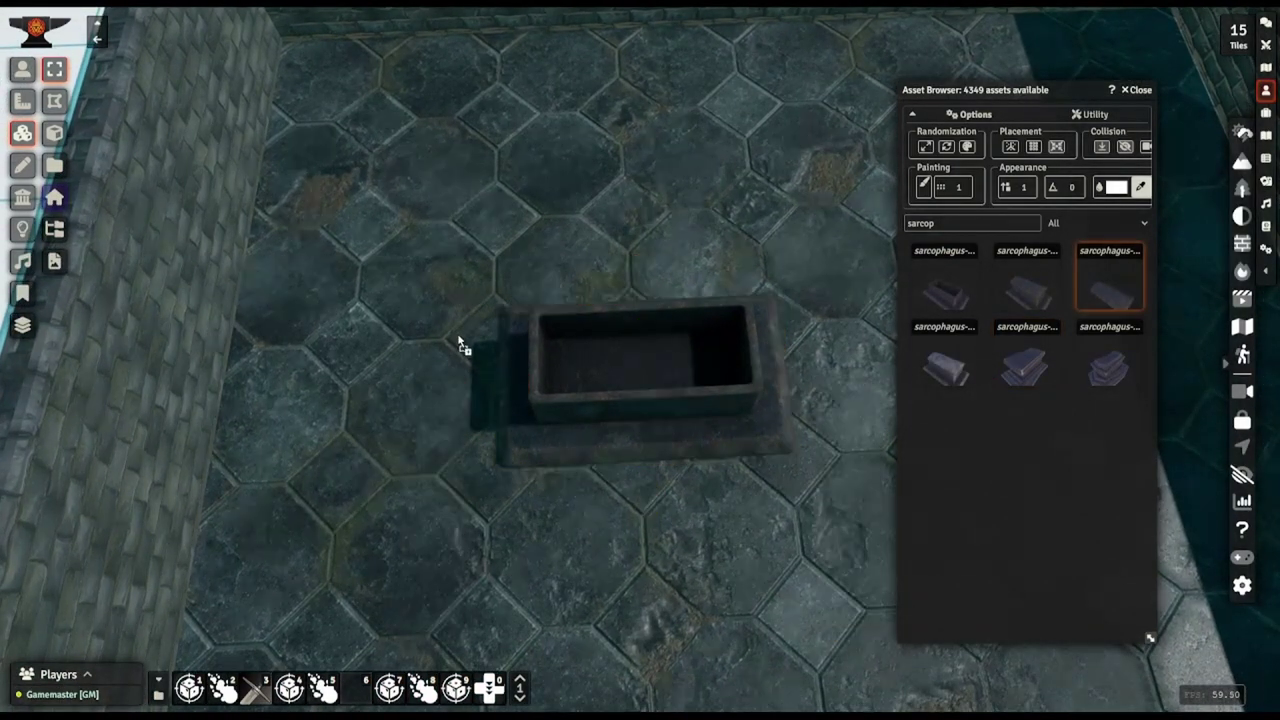
{"action": "left_click", "coordinate": [588, 400]}
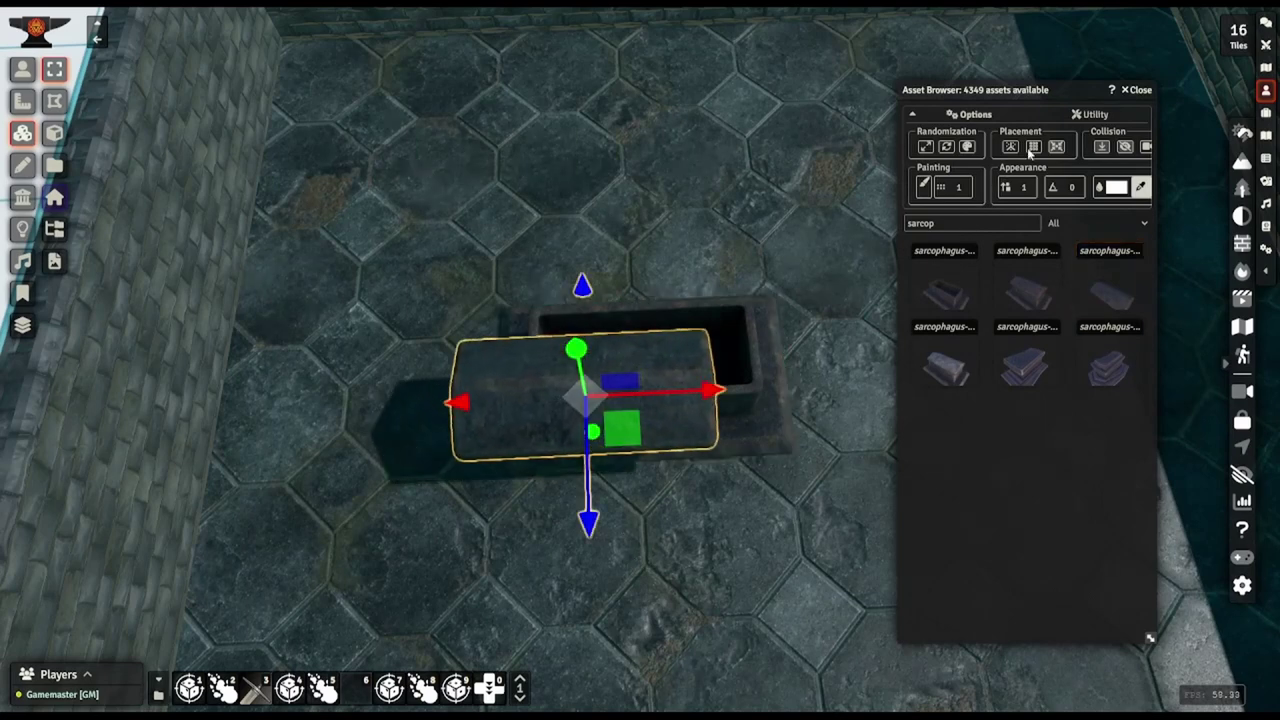
{"action": "left_click", "coordinate": [1135, 90]}
Move the sarcophagus base beside one side wall and copy it into rows of three along both side walls
{"action": "right_click_drag", "start_coordinate": [703, 409], "coordinate": [774, 354]}
{"action": "left_click", "coordinate": [784, 305]}
{"action": "left_click", "coordinate": [786, 290]}
{"action": "left_click_drag", "start_coordinate": [726, 340], "coordinate": [520, 560]}
{"action": "left_click_drag", "start_coordinate": [436, 650], "coordinate": [465, 478], "text": "alt"}
{"action": "left_click_drag", "start_coordinate": [465, 478], "coordinate": [483, 357], "text": "alt"}
{"action": "left_click_drag", "start_coordinate": [635, 203], "coordinate": [1230, 257], "text": "alt"}
{"action": "left_click_drag", "start_coordinate": [1104, 372], "coordinate": [1130, 528], "text": "alt"}
{"action": "left_click_drag", "start_coordinate": [1130, 528], "coordinate": [1160, 690], "text": "alt"}
Move the lid onto a sarcophagus base and copy it onto the other bases along both side walls
{"action": "left_click", "coordinate": [690, 325]}
{"action": "left_click_drag", "start_coordinate": [684, 345], "coordinate": [533, 211]}
{"action": "left_click_drag", "start_coordinate": [452, 460], "coordinate": [398, 607], "text": "alt"}
{"action": "left_click_drag", "start_coordinate": [469, 562], "coordinate": [1240, 642], "text": "alt"}
{"action": "right_click_drag", "start_coordinate": [923, 474], "coordinate": [720, 440]}
{"action": "left_click_drag", "start_coordinate": [960, 646], "coordinate": [954, 451], "text": "alt"}
{"action": "left_click_drag", "start_coordinate": [954, 451], "coordinate": [943, 251], "text": "alt"}
{"action": "right_click_drag", "start_coordinate": [943, 258], "coordinate": [915, 465]}
Copy a sarcophagus base to the middle of the far wall and rotate it perpendicular to the side rows
{"action": "left_click", "coordinate": [840, 455]}
{"action": "left_click_drag", "start_coordinate": [923, 452], "coordinate": [657, 297], "text": "alt"}
{"action": "scroll", "coordinate": [657, 297], "scroll_direction": "down", "scroll_amount": 6, "text": "ctrl"}
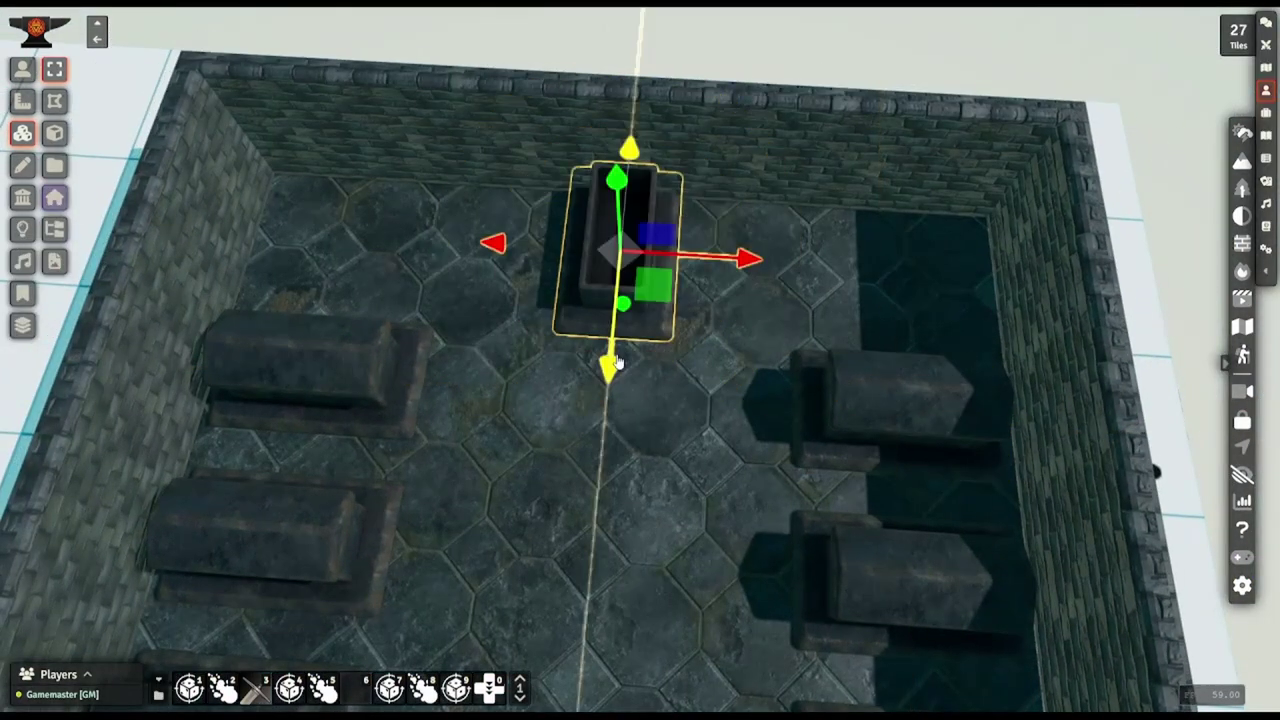
{"action": "left_click_drag", "start_coordinate": [613, 373], "coordinate": [611, 395]}
Copy a sarcophagus lid onto the far-wall base, rotate it to match, and deselect it
{"action": "left_click", "coordinate": [895, 395]}
{"action": "left_click_drag", "start_coordinate": [949, 425], "coordinate": [663, 309], "text": "alt"}
{"action": "scroll", "coordinate": [663, 309], "scroll_direction": "down", "scroll_amount": 6, "text": "ctrl"}
{"action": "right_click_drag", "start_coordinate": [715, 475], "coordinate": [623, 457]}
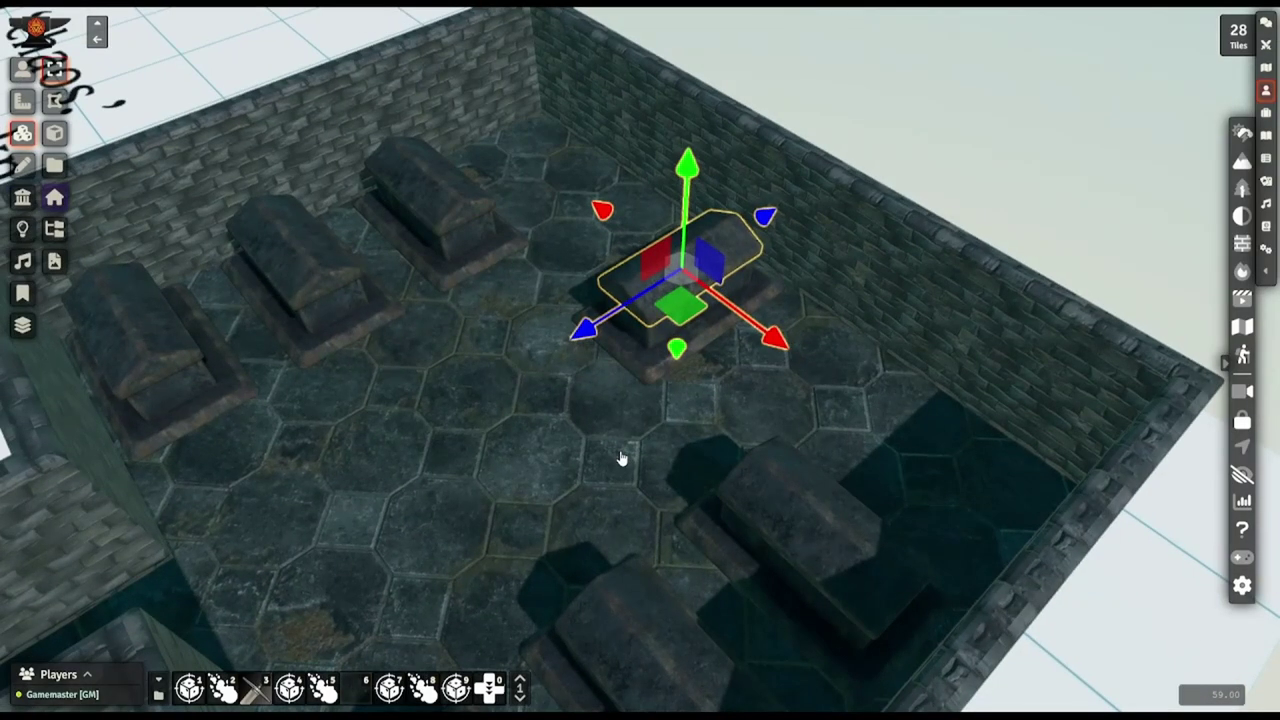
{"action": "scroll", "coordinate": [600, 449], "scroll_direction": "down", "scroll_amount": 2}
{"action": "right_click_drag", "start_coordinate": [434, 373], "coordinate": [511, 377]}
{"action": "left_click", "coordinate": [509, 377]}
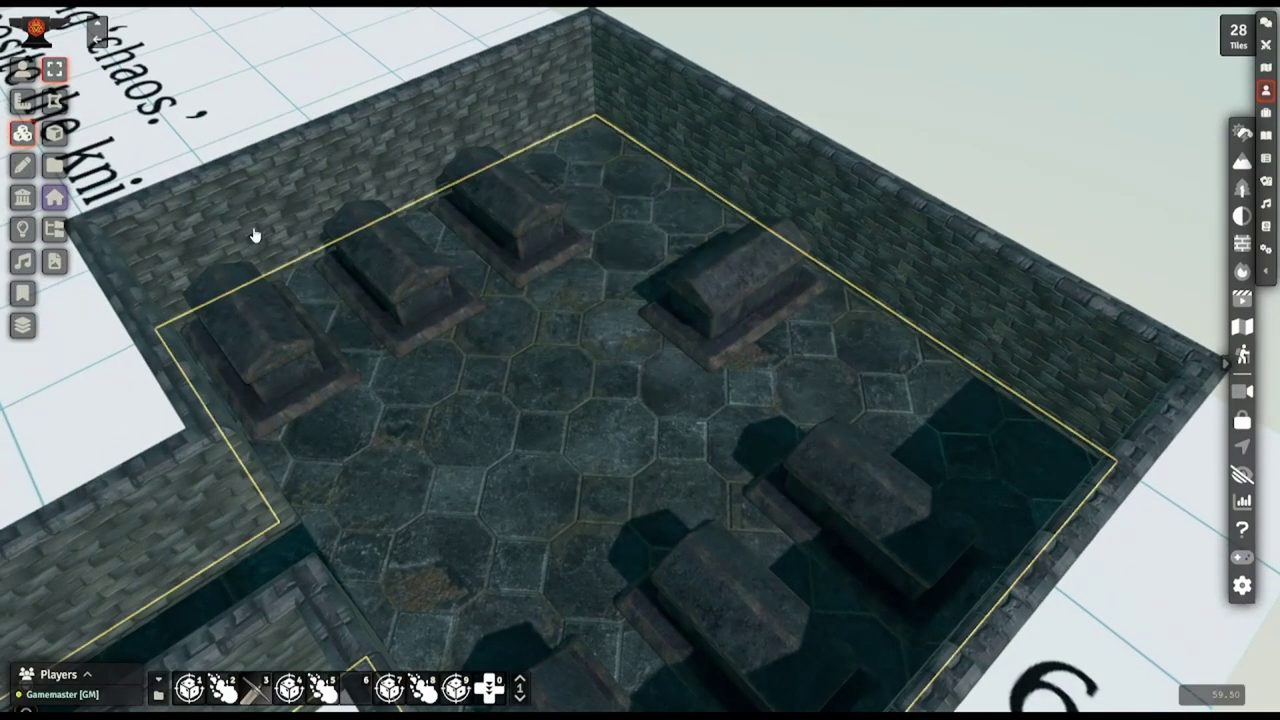
Examine the whole dungeon layout, from the entrance stairs to the sarcophagus room
{"action": "left_click", "coordinate": [22, 68]}
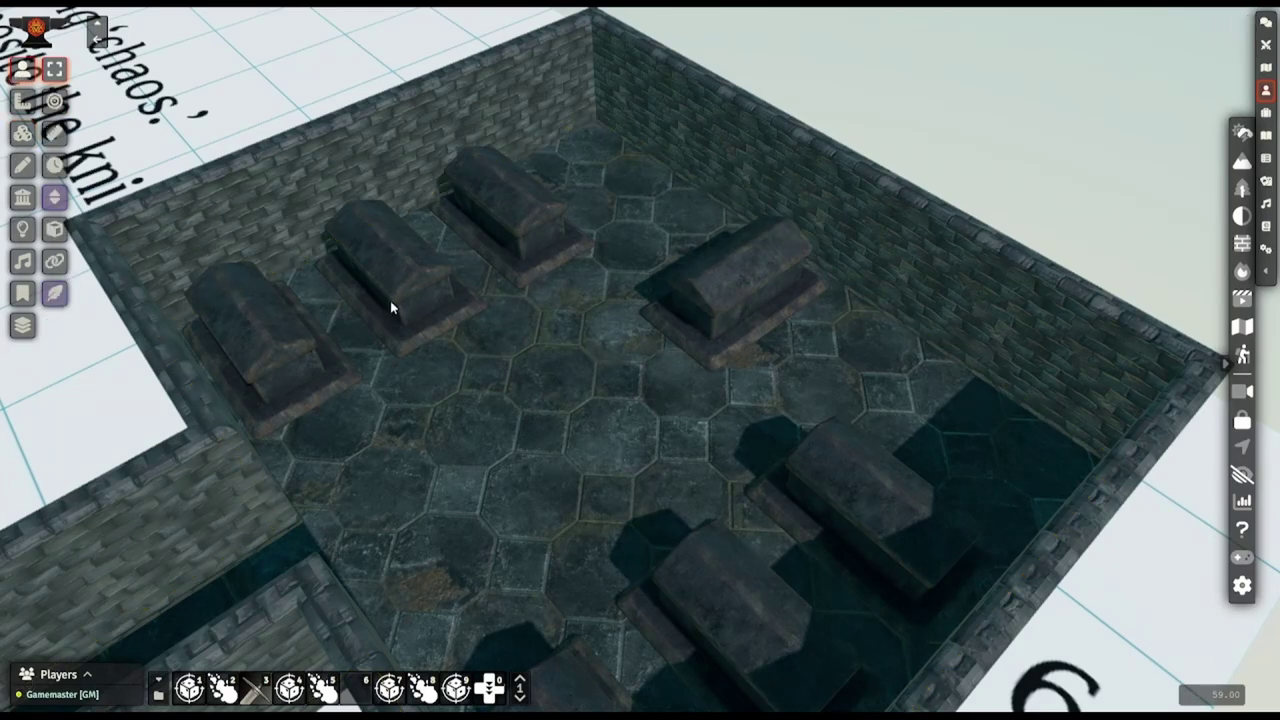
{"action": "scroll", "coordinate": [391, 309], "scroll_direction": "down", "scroll_amount": 6}
{"action": "right_click_drag", "start_coordinate": [228, 430], "coordinate": [634, 360]}
{"action": "scroll", "coordinate": [634, 360], "scroll_direction": "down", "scroll_amount": 2}
{"action": "scroll", "coordinate": [470, 421], "scroll_direction": "down", "scroll_amount": 5}
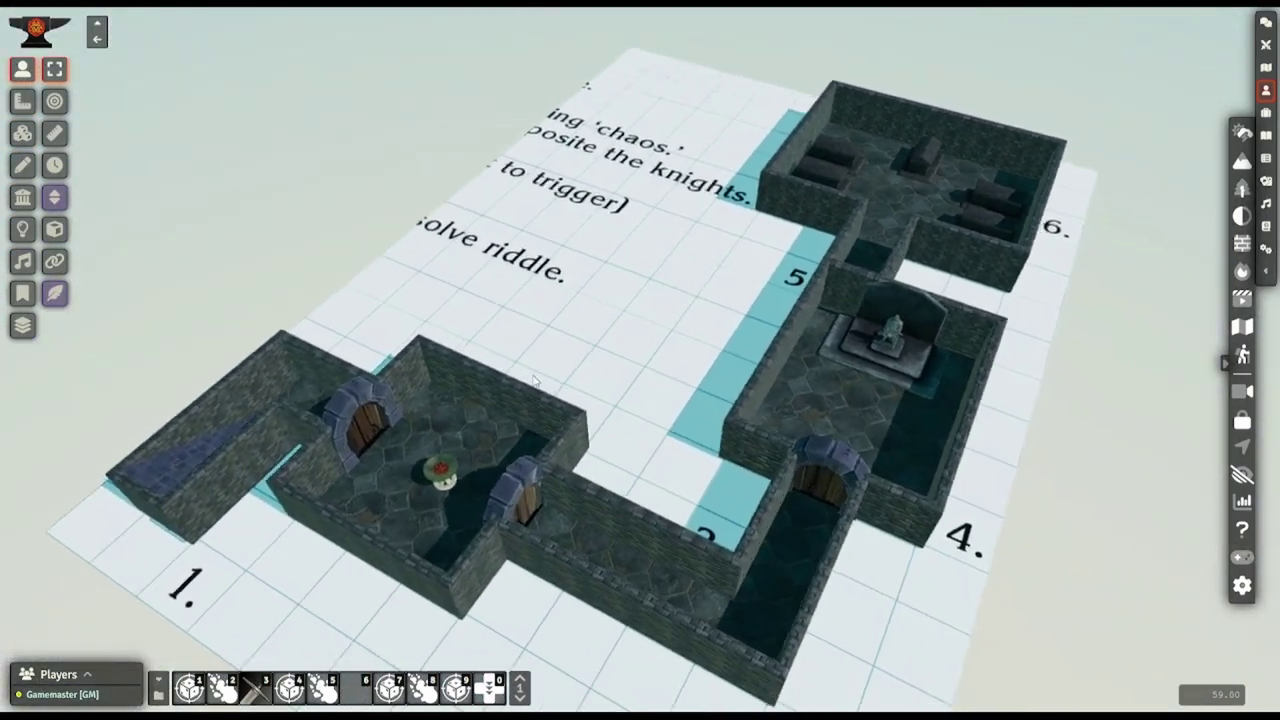
{"action": "scroll", "coordinate": [533, 380], "scroll_direction": "up", "scroll_amount": 1}
{"action": "right_click_drag", "start_coordinate": [577, 383], "coordinate": [598, 373]}
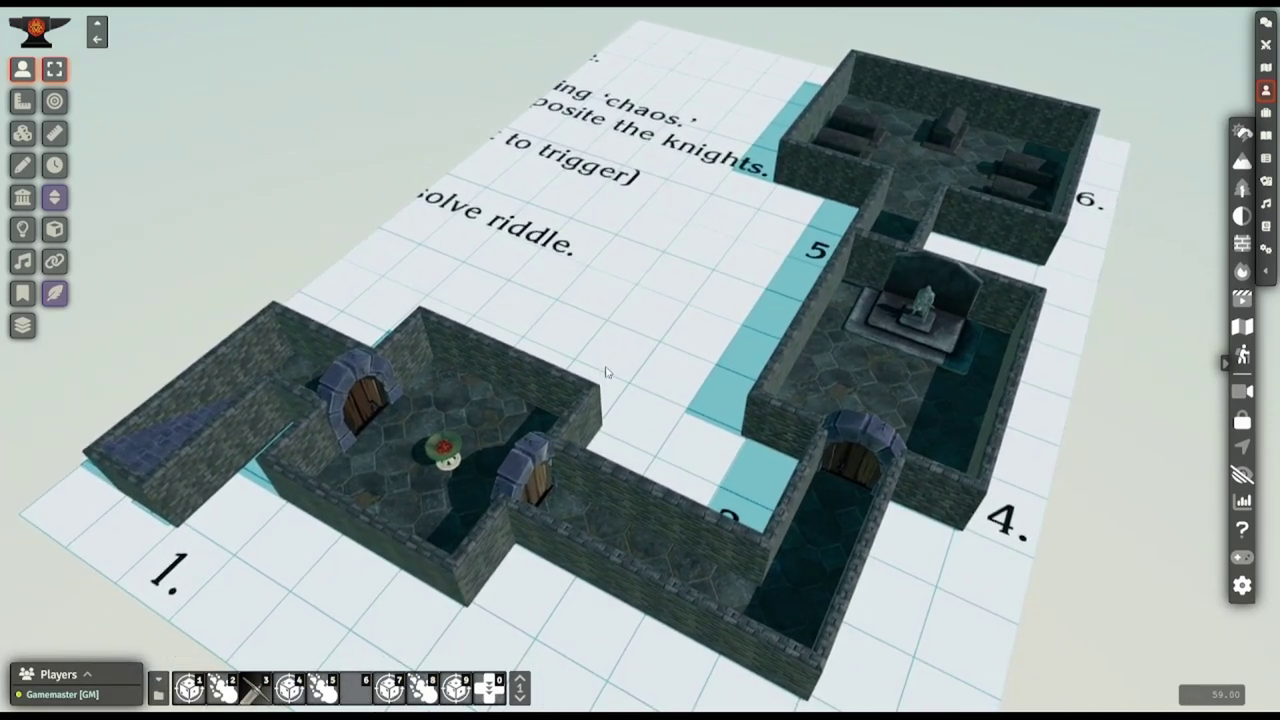
{"action": "middle_click_drag", "start_coordinate": [605, 372], "coordinate": [628, 385]}
Search the assets for "cot" and place a minion-cot on the floor of the brazier room
{"action": "scroll", "coordinate": [640, 395], "scroll_direction": "up", "scroll_amount": 3}
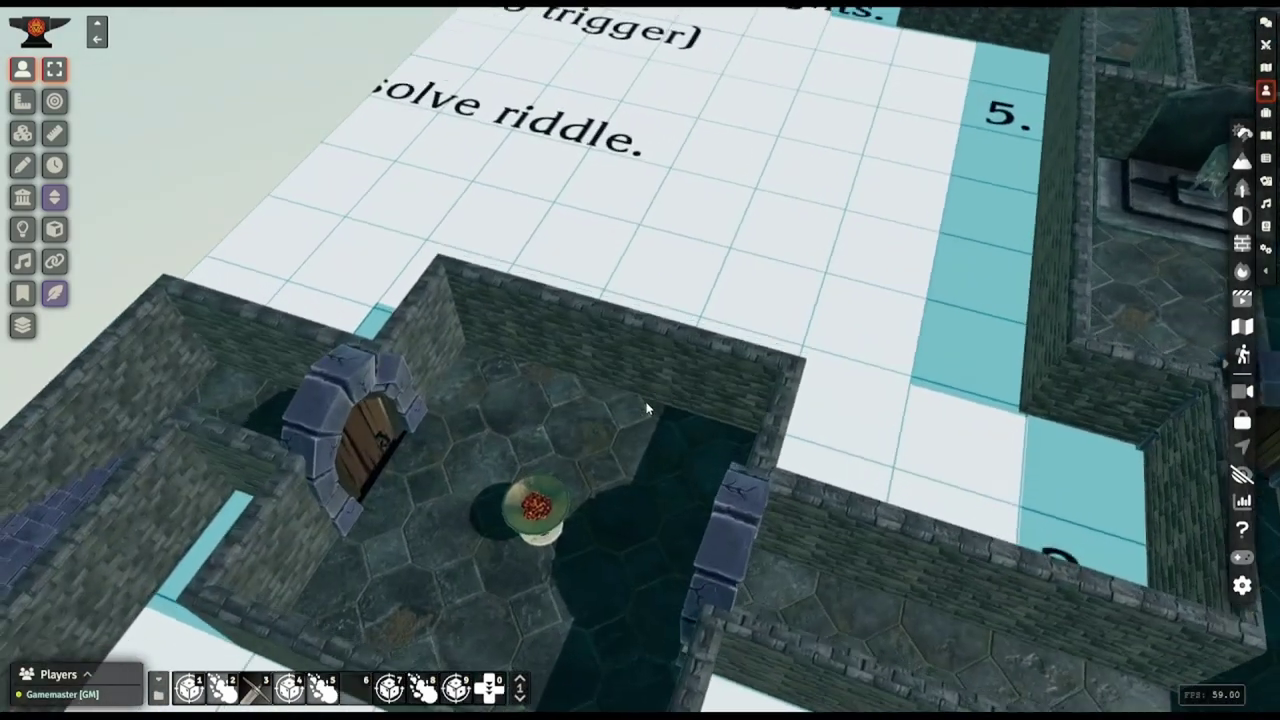
{"action": "right_click_drag", "start_coordinate": [646, 408], "coordinate": [719, 318]}
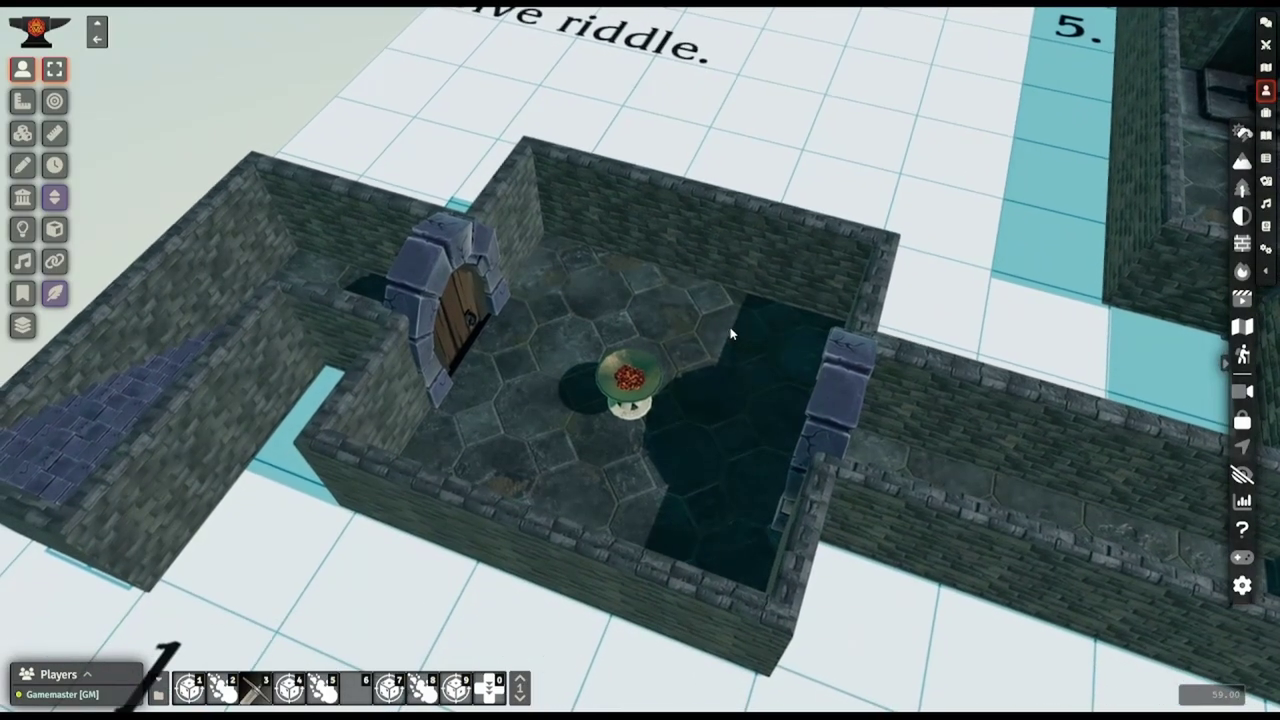
{"action": "scroll", "coordinate": [731, 335], "scroll_direction": "up", "scroll_amount": 1}
{"action": "mouse_move", "coordinate": [731, 335]}
{"action": "middle_mouse_down"}
{"action": "mouse_move", "coordinate": [757, 334]}
{"action": "mouse_move", "coordinate": [734, 324]}
{"action": "middle_mouse_up"}
{"action": "scroll", "coordinate": [671, 322], "scroll_direction": "up", "scroll_amount": 2}
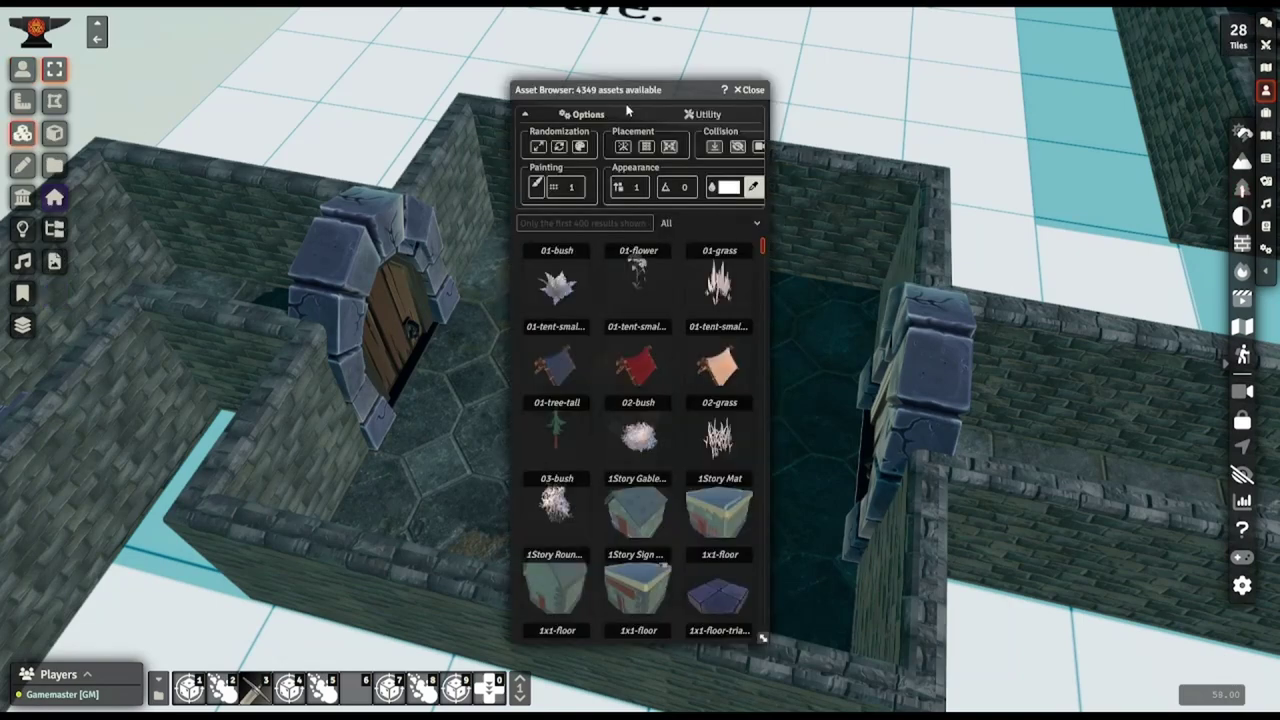
{"action": "left_click_drag", "start_coordinate": [628, 87], "coordinate": [1072, 72]}
{"action": "left_click", "coordinate": [997, 205]}
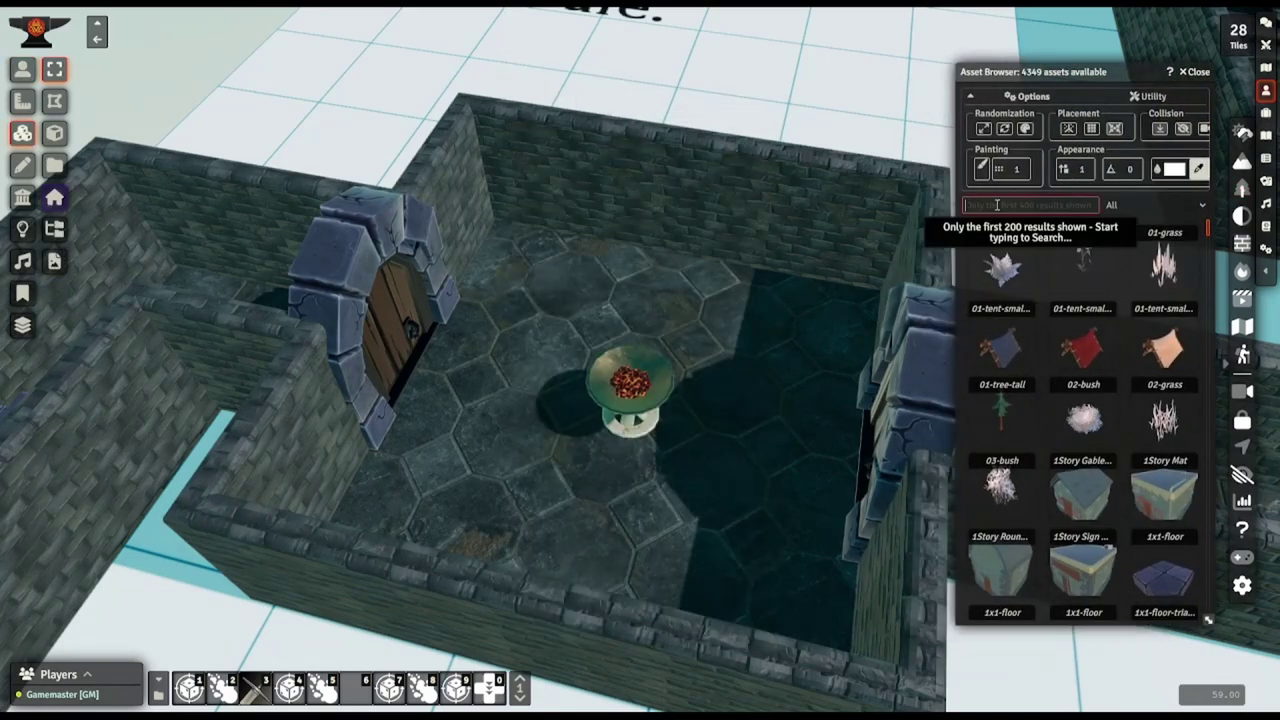
{"action": "type", "text": "cot"}
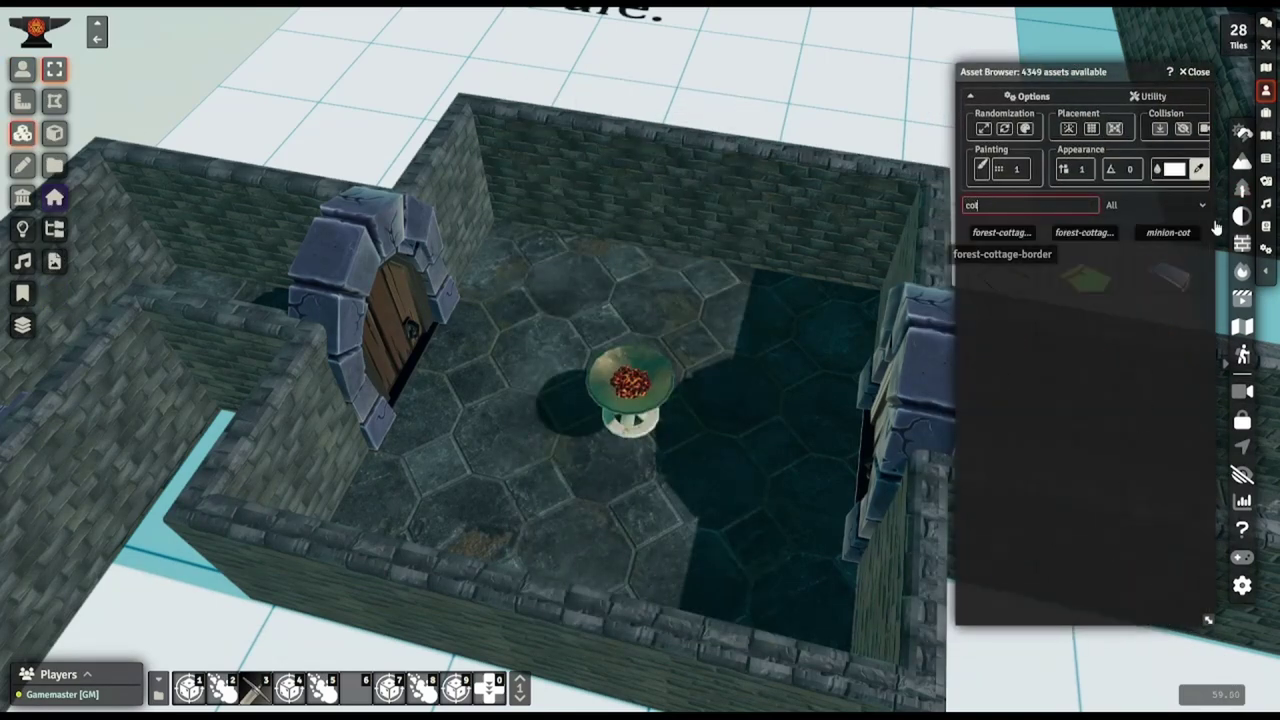
{"action": "left_click", "coordinate": [586, 289]}
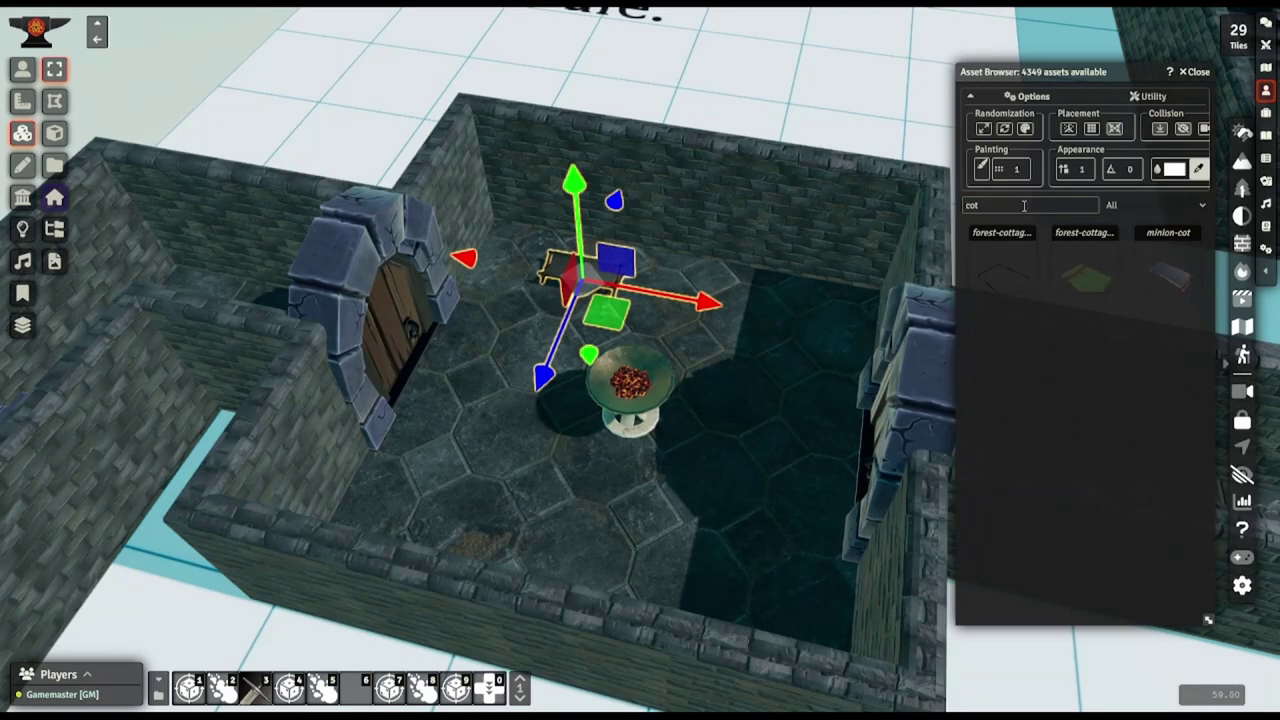
Search the assets for "weapon" and place a weapon rack beside the brazier
{"action": "double_click", "coordinate": [1022, 205]}
{"action": "type", "text": "weapon"}
{"action": "left_click", "coordinate": [1104, 430]}
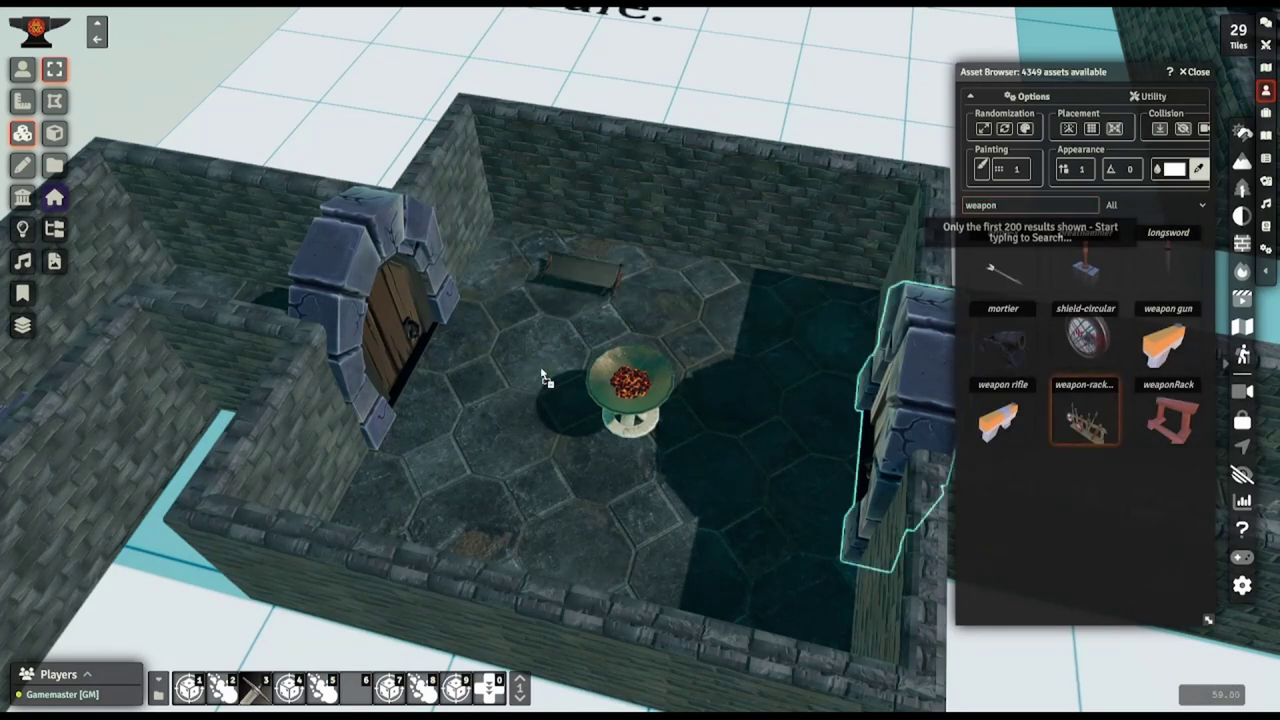
{"action": "left_click", "coordinate": [530, 365]}
Search the assets for "barr" and place a barrel-dark behind the brazier
{"action": "type", "text": "barr"}
{"action": "scroll", "coordinate": [1120, 458], "scroll_direction": "down", "scroll_amount": 5}
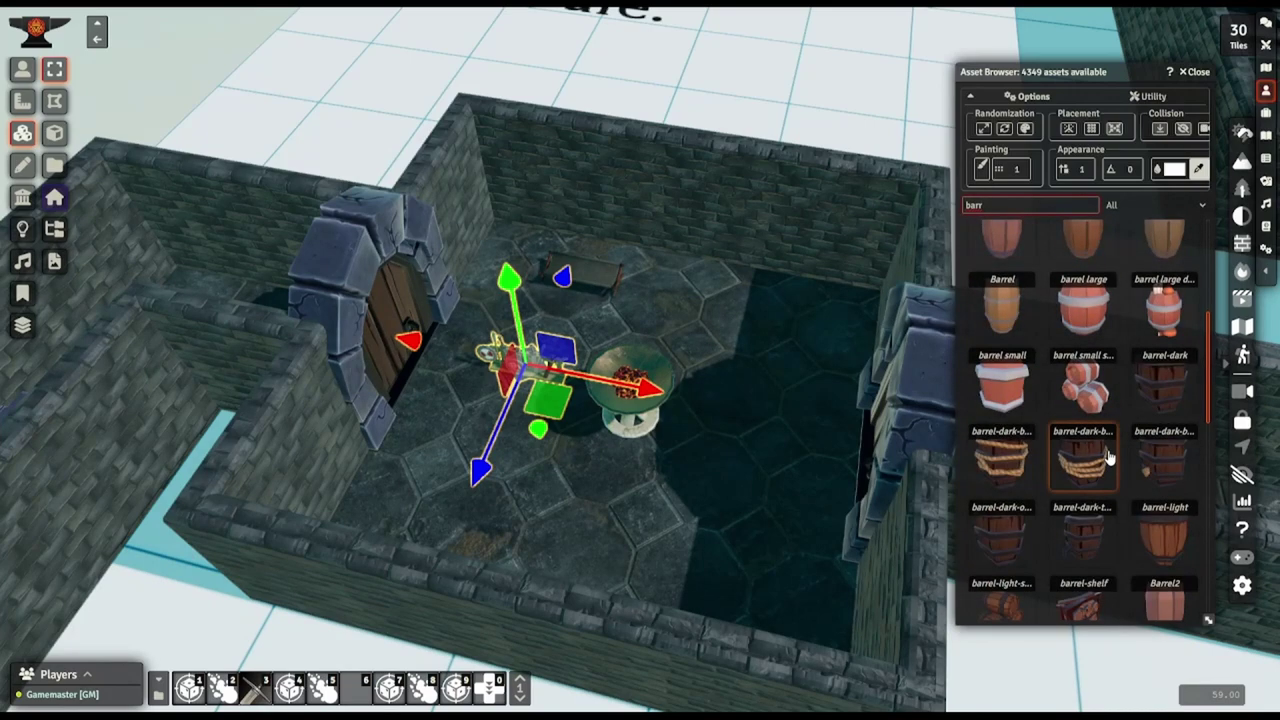
{"action": "left_click", "coordinate": [1157, 393]}
{"action": "left_click", "coordinate": [736, 350]}
Search the assets for "crat", place a crate-dark in front of the brazier, and close the asset browser
{"action": "double_click", "coordinate": [1085, 206]}
{"action": "type", "text": "crat"}
{"action": "scroll", "coordinate": [1105, 346], "scroll_direction": "down", "scroll_amount": 5}
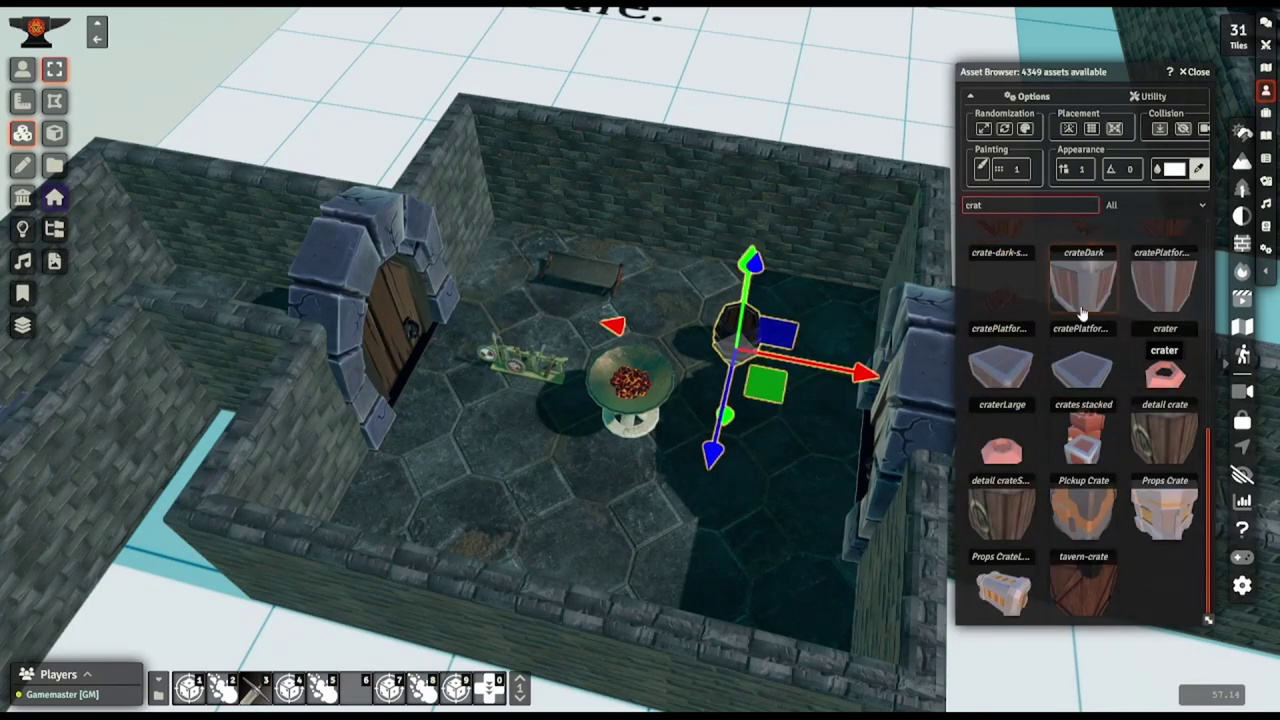
{"action": "scroll", "coordinate": [1078, 340], "scroll_direction": "up", "scroll_amount": 4}
{"action": "left_click", "coordinate": [1002, 480]}
{"action": "left_click", "coordinate": [545, 485]}
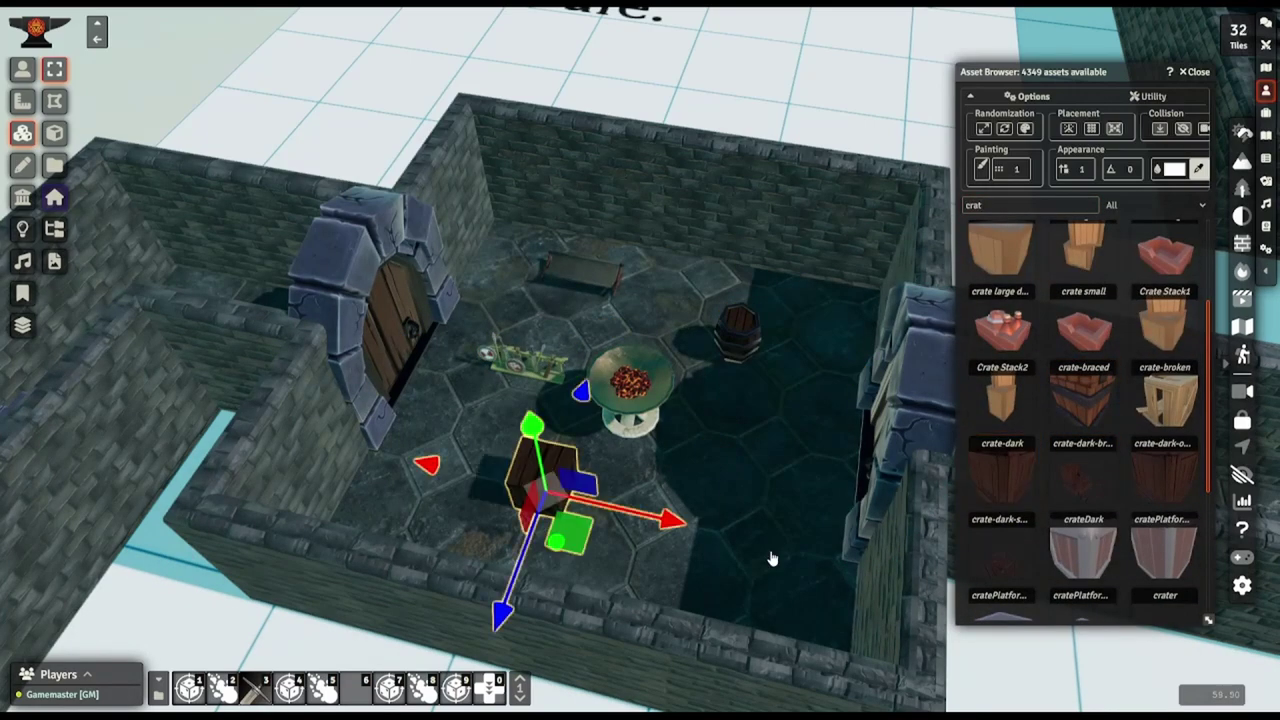
{"action": "scroll", "coordinate": [769, 557], "scroll_direction": "up", "scroll_amount": 3}
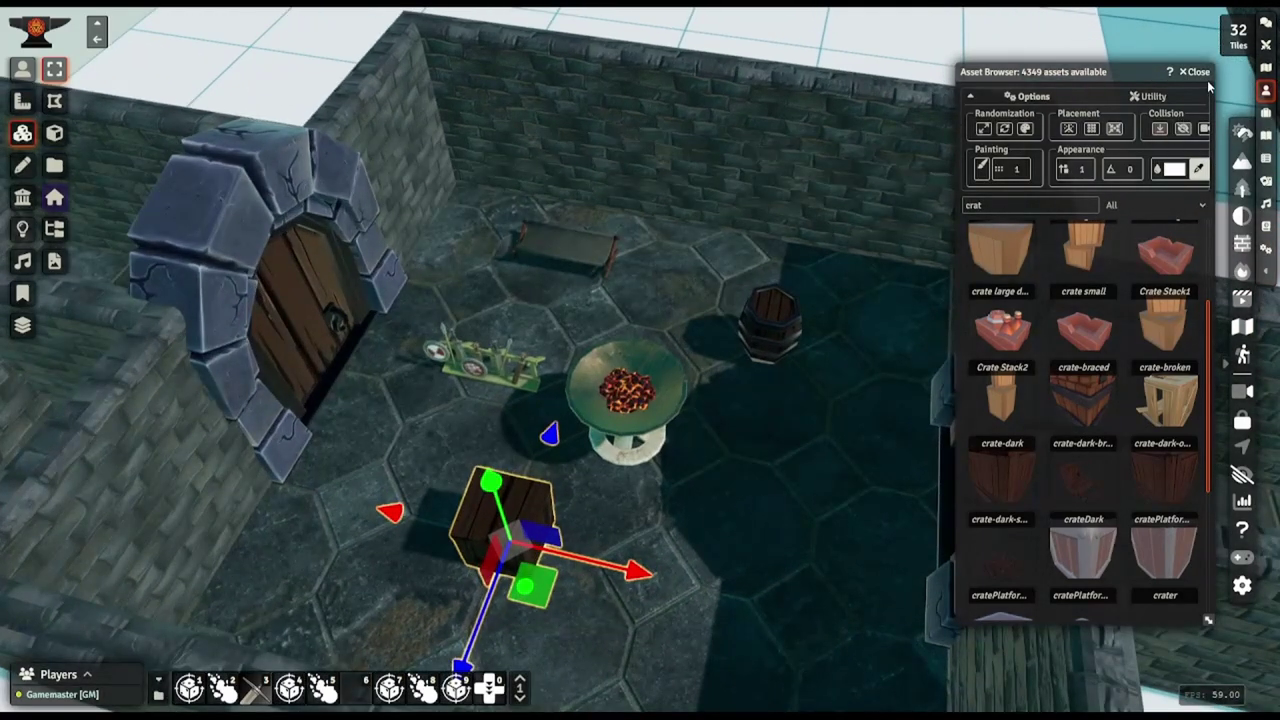
{"action": "left_click", "coordinate": [1196, 72]}
Line up three cots along the brazier room's back wall by moving and copying the first one with slight rotations
{"action": "scroll", "coordinate": [623, 263], "scroll_direction": "up", "scroll_amount": 3}
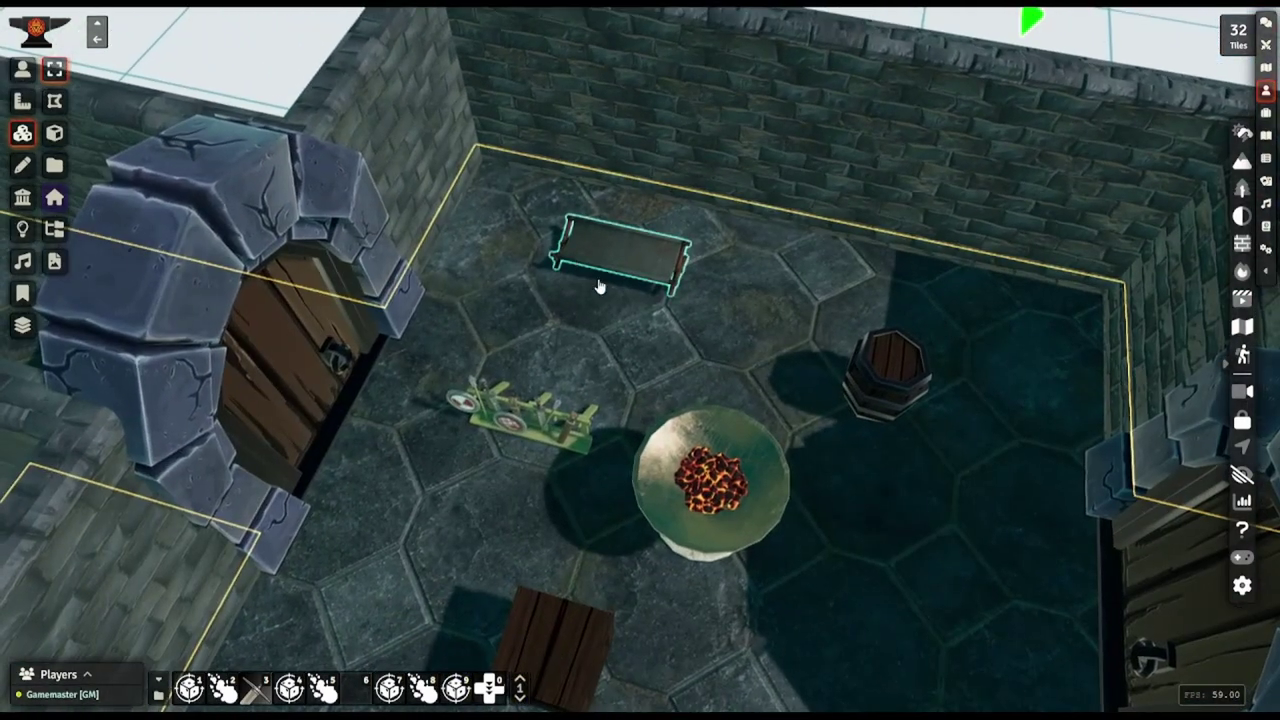
{"action": "left_click", "coordinate": [622, 258]}
{"action": "left_click_drag", "start_coordinate": [645, 297], "coordinate": [546, 250]}
{"action": "left_click_drag", "start_coordinate": [668, 234], "coordinate": [848, 274], "text": "alt"}
{"action": "key", "text": "r"}
{"action": "left_click_drag", "start_coordinate": [712, 352], "coordinate": [757, 349]}
{"action": "left_click_drag", "start_coordinate": [872, 285], "coordinate": [995, 308]}
{"action": "key", "text": "r"}
{"action": "left_click_drag", "start_coordinate": [885, 373], "coordinate": [843, 380]}
Copy a cot to the wall near the exit door, rotating and repositioning it to fit
{"action": "scroll", "coordinate": [843, 380], "scroll_direction": "down", "scroll_amount": 1}
{"action": "left_click_drag", "start_coordinate": [942, 301], "coordinate": [1151, 360], "text": "alt"}
{"action": "key", "text": "r"}
{"action": "left_click_drag", "start_coordinate": [980, 442], "coordinate": [903, 400]}
{"action": "left_click_drag", "start_coordinate": [1050, 367], "coordinate": [1033, 398]}
{"action": "middle_click_drag", "start_coordinate": [736, 551], "coordinate": [640, 595]}
{"action": "scroll", "coordinate": [736, 551], "scroll_direction": "down", "scroll_amount": 1}
Copy three more cots to the side of the brazier room opposite the back wall, rotating each differently
{"action": "left_click", "coordinate": [1046, 429]}
{"action": "key", "text": "r"}
{"action": "left_click_drag", "start_coordinate": [985, 460], "coordinate": [358, 503], "text": "alt"}
{"action": "left_click_drag", "start_coordinate": [447, 532], "coordinate": [541, 616], "text": "alt"}
{"action": "key", "text": "r"}
{"action": "right_click_drag", "start_coordinate": [545, 586], "coordinate": [571, 450]}
{"action": "left_click_drag", "start_coordinate": [588, 486], "coordinate": [694, 571], "text": "alt"}
{"action": "key", "text": "r"}
{"action": "left_click_drag", "start_coordinate": [694, 571], "coordinate": [676, 582]}
{"action": "middle_click_drag", "start_coordinate": [676, 582], "coordinate": [612, 618]}
{"action": "left_click_drag", "start_coordinate": [543, 523], "coordinate": [620, 655]}
Move the dark crate into the brazier room's back corner, beside the row of cots
{"action": "middle_click_drag", "start_coordinate": [390, 400], "coordinate": [466, 366]}
{"action": "left_click", "coordinate": [571, 317]}
{"action": "left_click_drag", "start_coordinate": [585, 395], "coordinate": [934, 203]}
Duplicate the barrel twice and group all three barrels against the wall opposite the back row of cots
{"action": "left_click", "coordinate": [843, 203]}
{"action": "left_click_drag", "start_coordinate": [862, 289], "coordinate": [721, 605], "text": "alt"}
{"action": "left_click_drag", "start_coordinate": [818, 604], "coordinate": [735, 560], "text": "alt"}
{"action": "left_click_drag", "start_coordinate": [640, 560], "coordinate": [666, 548]}
{"action": "left_click", "coordinate": [843, 195]}
{"action": "left_click_drag", "start_coordinate": [860, 284], "coordinate": [606, 557]}
Rotate the weapon rack and move it against the wall next to the entrance door, then deselect it
{"action": "left_click", "coordinate": [582, 192]}
{"action": "scroll", "coordinate": [600, 205], "scroll_direction": "up", "scroll_amount": 2, "text": "shift"}
{"action": "left_click_drag", "start_coordinate": [606, 238], "coordinate": [404, 343]}
{"action": "left_click", "coordinate": [90, 168]}
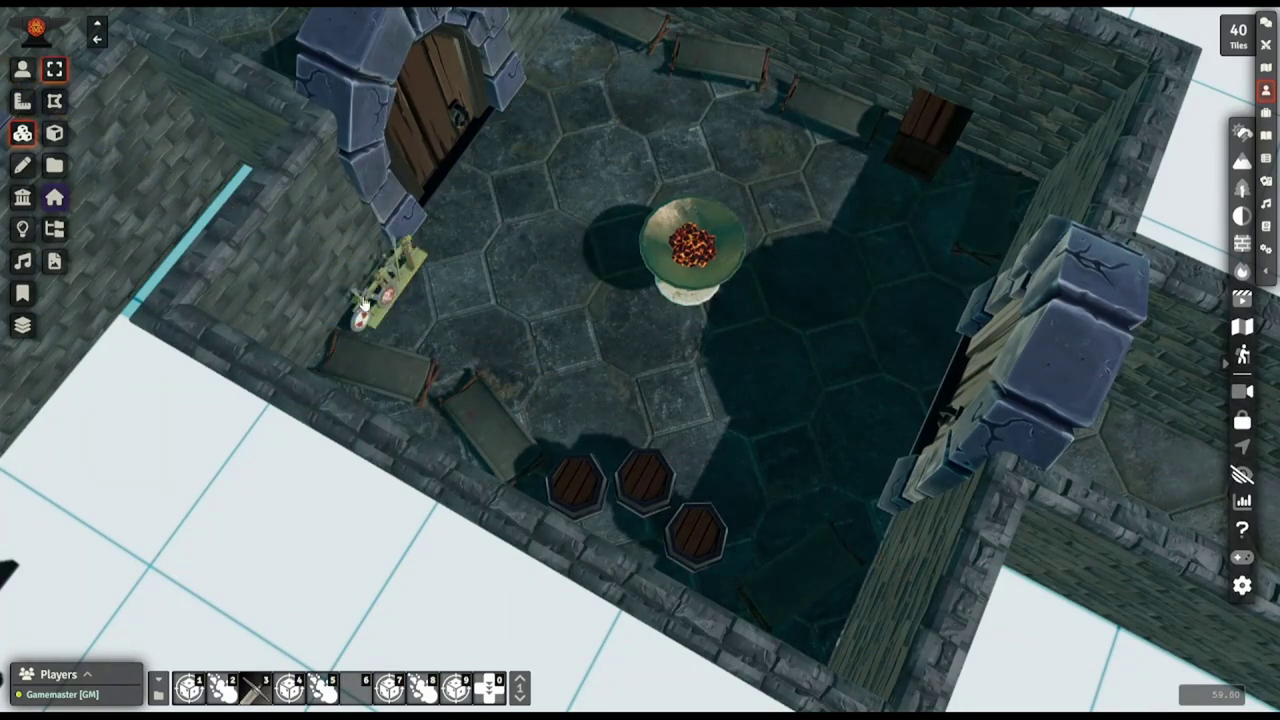
Examine the knight statue room and the corridors connected to it
{"action": "scroll", "coordinate": [388, 304], "scroll_direction": "down", "scroll_amount": 3}
{"action": "right_click_drag", "start_coordinate": [848, 226], "coordinate": [526, 340]}
{"action": "right_click_drag", "start_coordinate": [791, 357], "coordinate": [138, 314]}
{"action": "right_click_drag", "start_coordinate": [755, 190], "coordinate": [718, 327]}
{"action": "left_click_drag", "start_coordinate": [690, 358], "coordinate": [706, 297]}
{"action": "right_click_drag", "start_coordinate": [706, 297], "coordinate": [700, 366]}
{"action": "left_click_drag", "start_coordinate": [700, 366], "coordinate": [808, 360]}
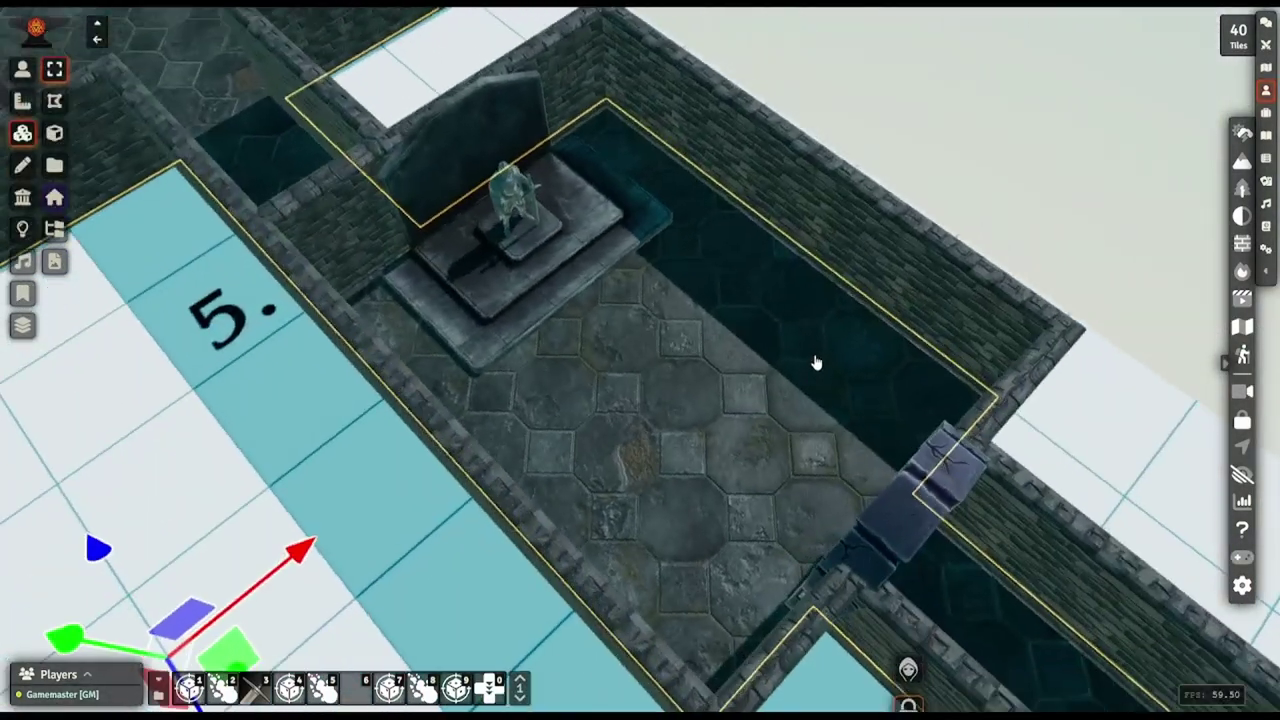
Search the asset library for "chest" and place a dark wooden chest on the knight statue room's floor
{"action": "right_click_drag", "start_coordinate": [808, 360], "coordinate": [655, 381]}
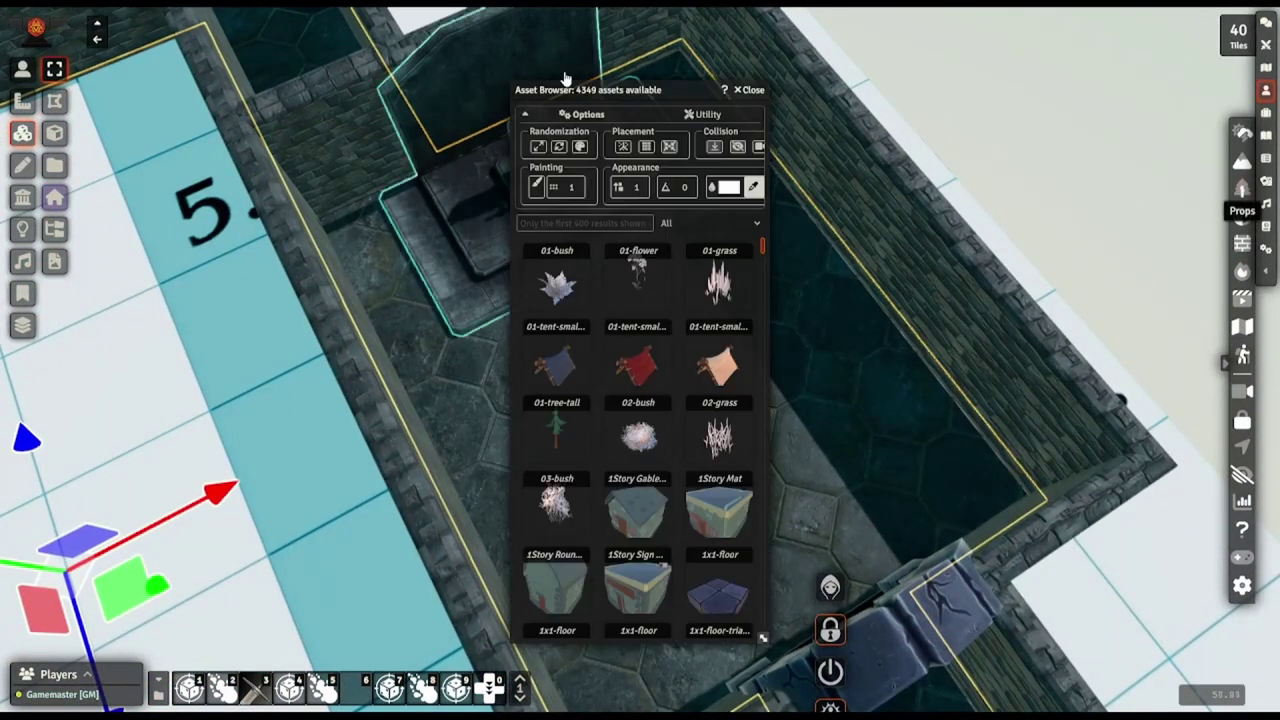
{"action": "left_click_drag", "start_coordinate": [586, 82], "coordinate": [986, 53]}
{"action": "left_click", "coordinate": [972, 193]}
{"action": "type", "text": "chest"}
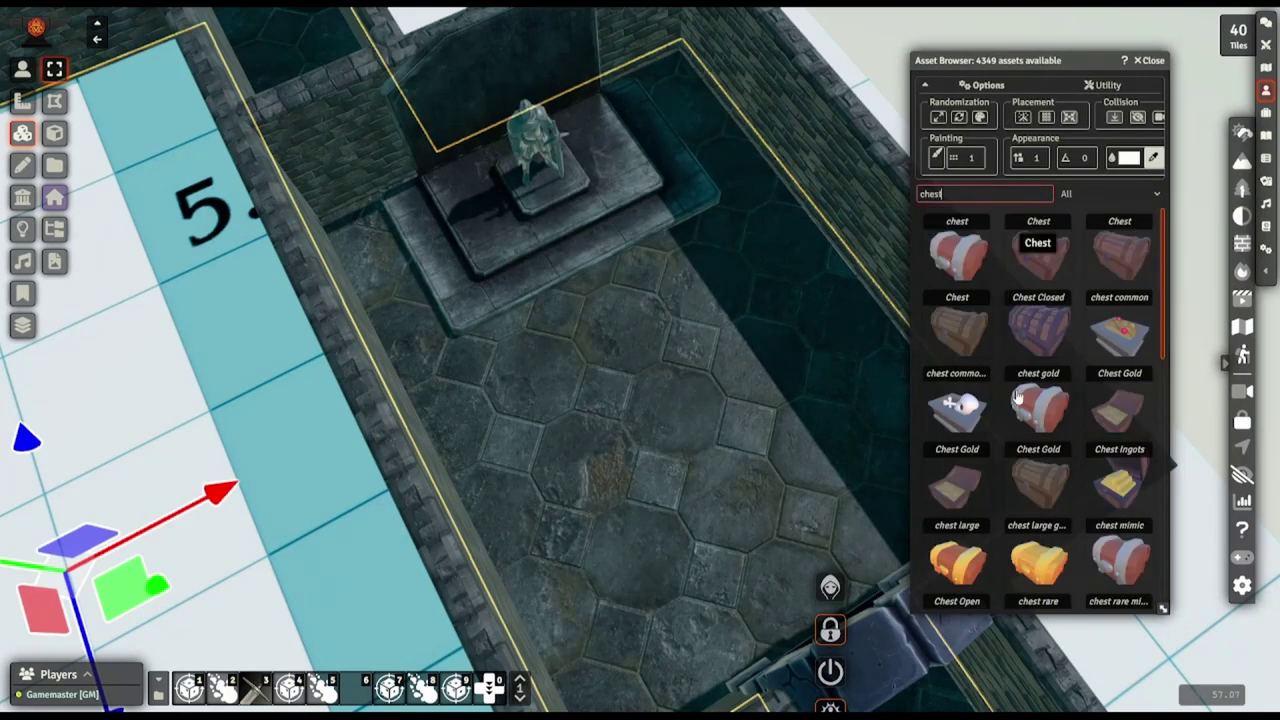
{"action": "scroll", "coordinate": [1016, 397], "scroll_direction": "down", "scroll_amount": 6}
{"action": "left_click_drag", "start_coordinate": [954, 281], "coordinate": [700, 318]}
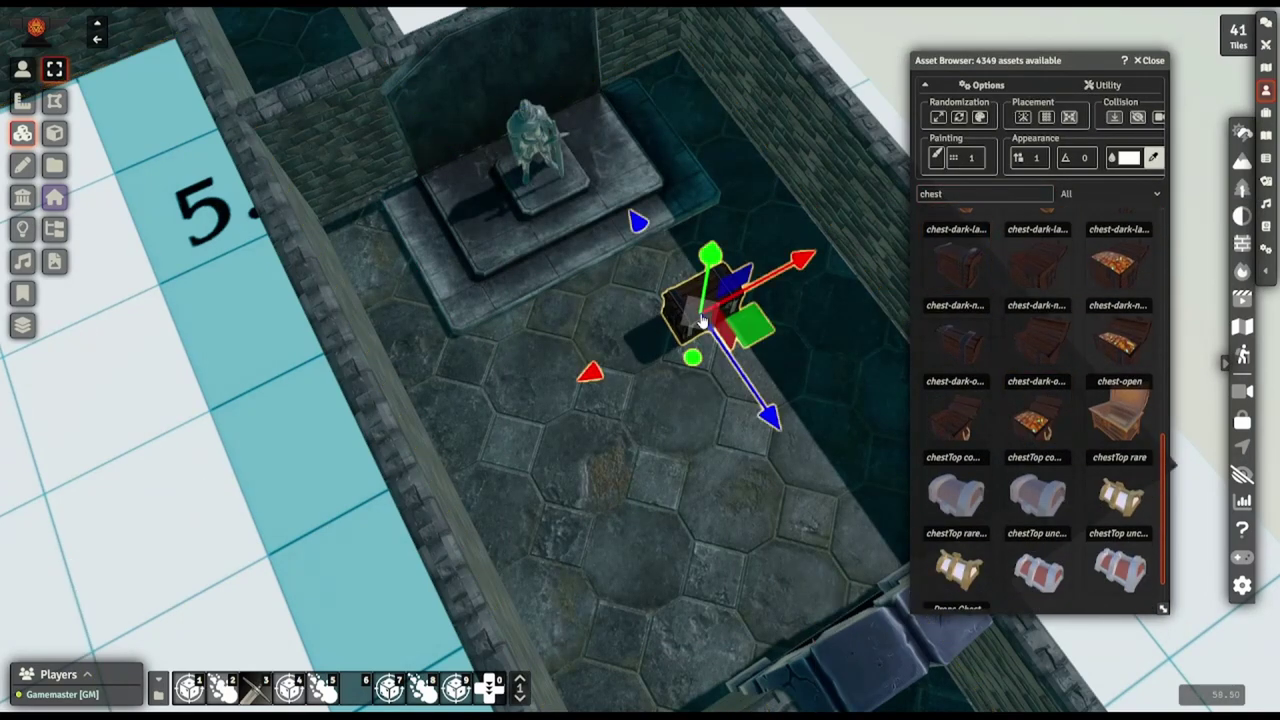
Search the asset library for "cage" and place a cage-tall in the knight statue room, across from the chest
{"action": "left_click", "coordinate": [940, 192]}
{"action": "type", "text": "cage"}
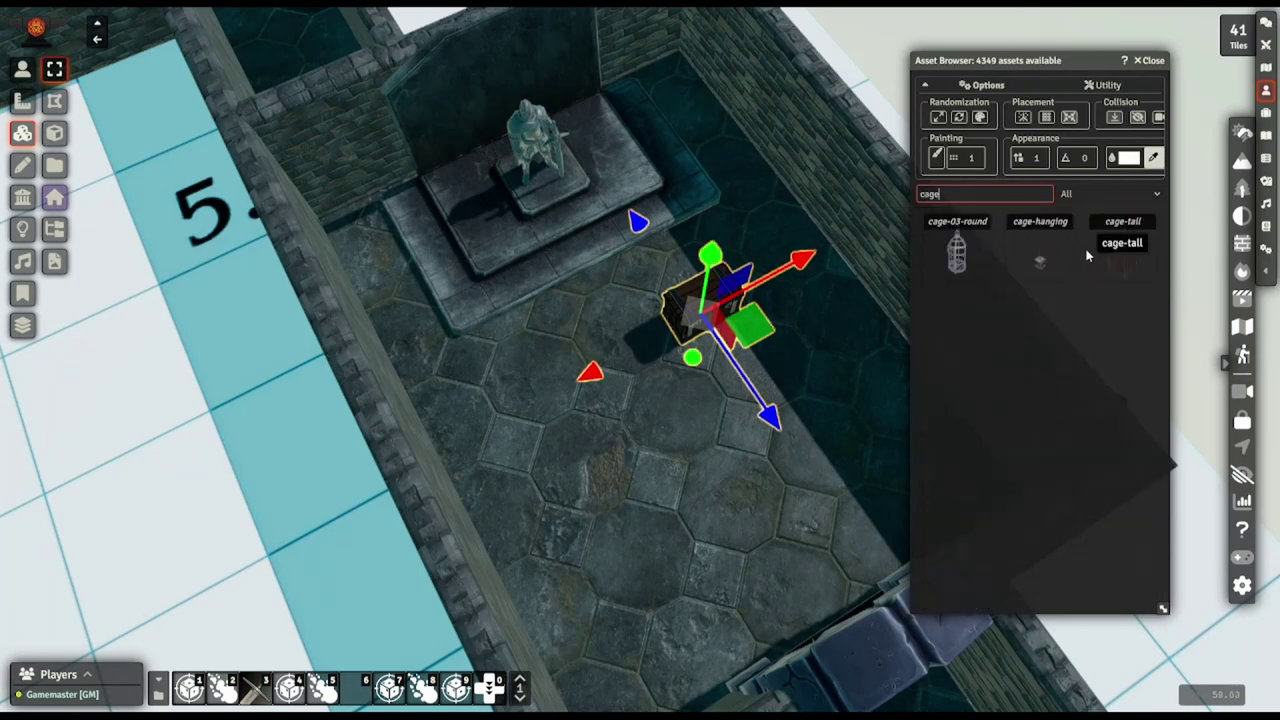
{"action": "left_click", "coordinate": [1099, 263]}
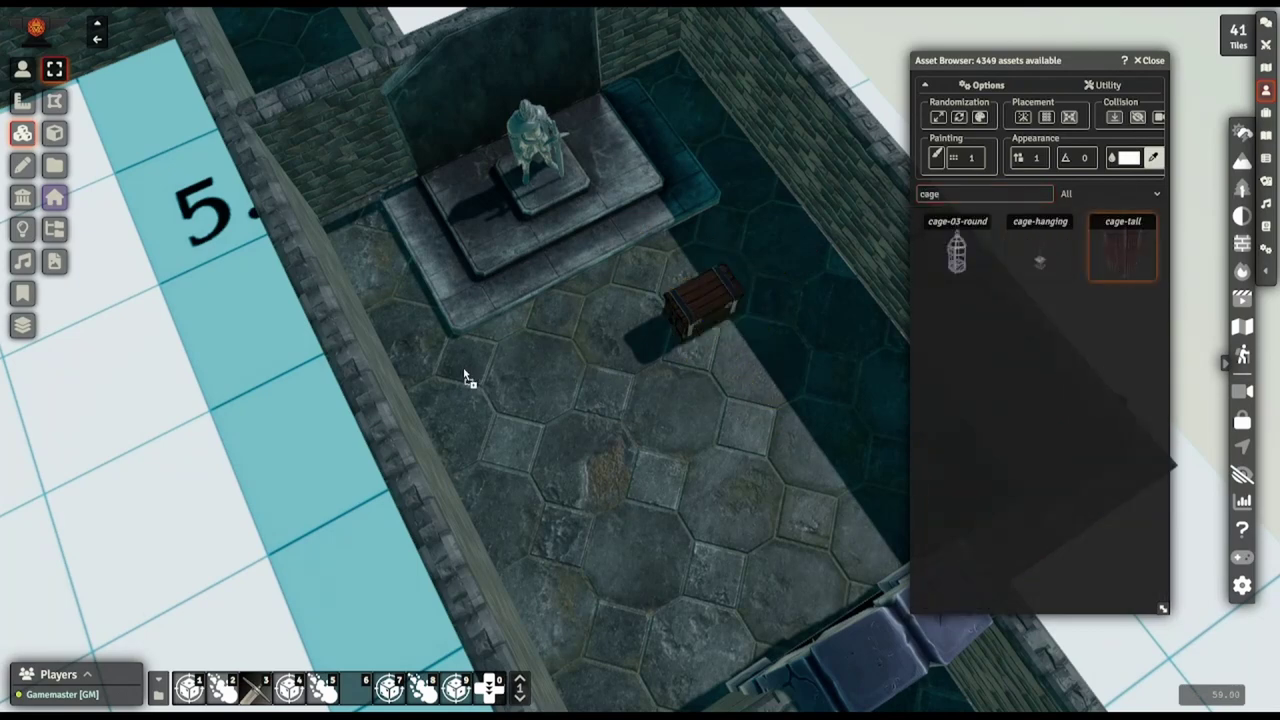
{"action": "left_click", "coordinate": [556, 518]}
{"action": "middle_click_drag", "start_coordinate": [652, 474], "coordinate": [557, 454]}
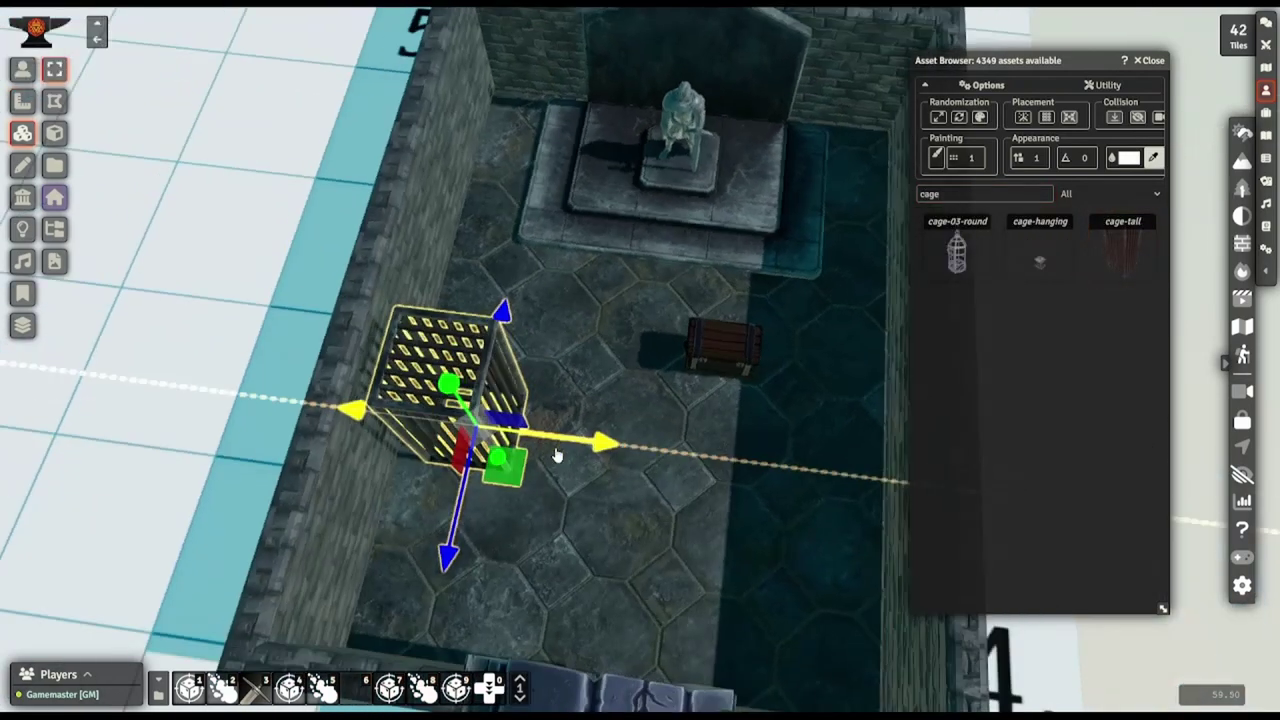
Search the asset library for "table" and place a table dressed with a map and scrolls beside the statue room's door
{"action": "left_click_drag", "start_coordinate": [980, 194], "coordinate": [657, 196]}
{"action": "type", "text": "ttable"}
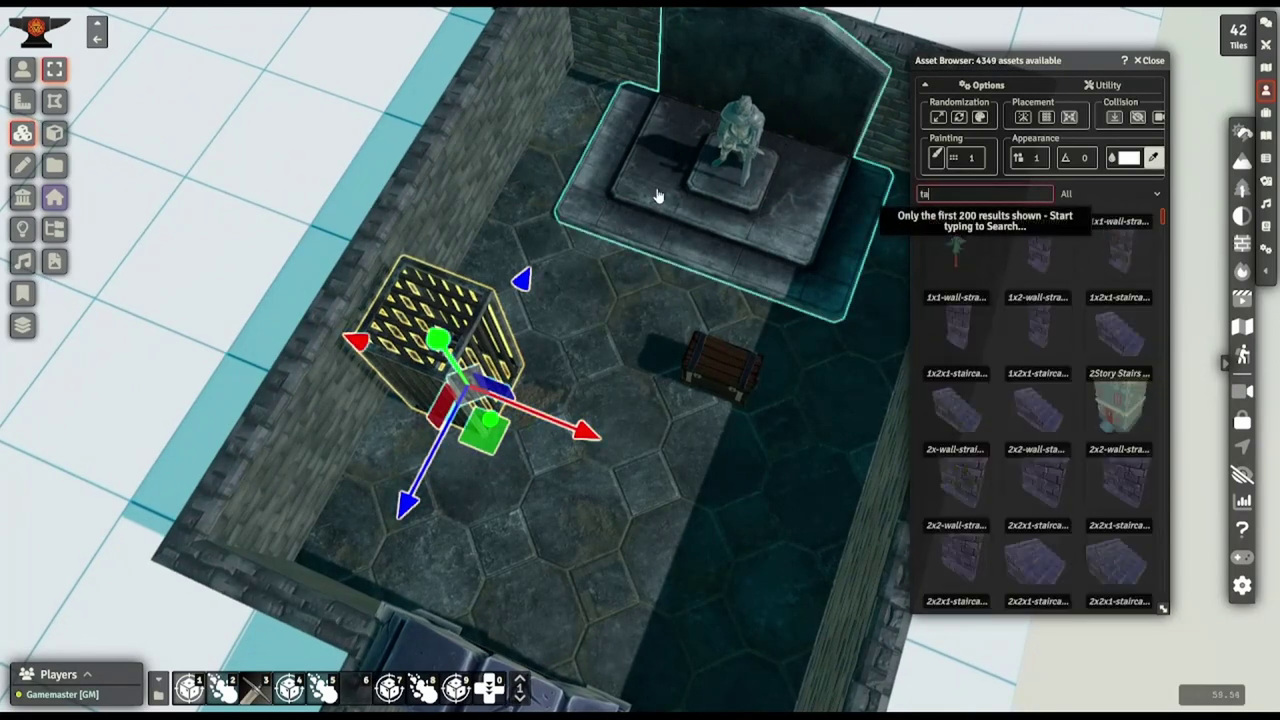
{"action": "scroll", "coordinate": [1065, 378], "scroll_direction": "down", "scroll_amount": 15}
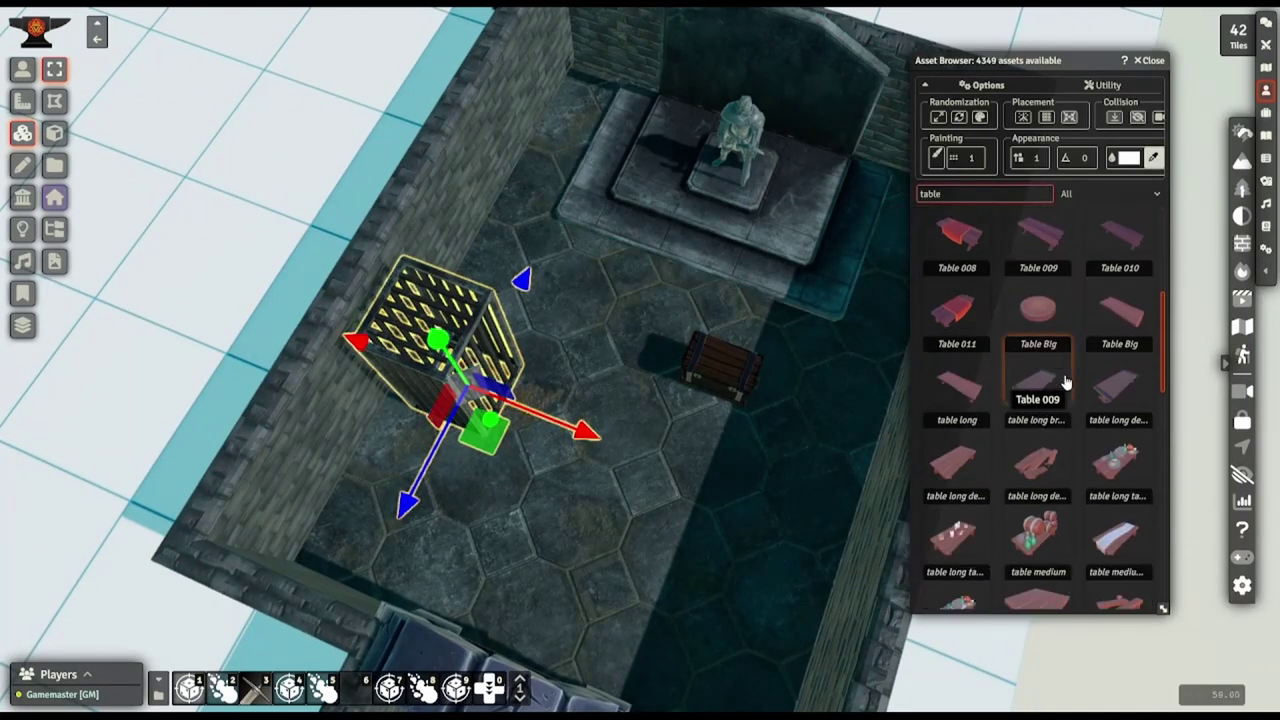
{"action": "scroll", "coordinate": [1049, 376], "scroll_direction": "down", "scroll_amount": 10}
{"action": "right_click_drag", "start_coordinate": [686, 420], "coordinate": [892, 420]}
{"action": "left_click", "coordinate": [1056, 346]}
{"action": "left_click", "coordinate": [482, 218]}
{"action": "right_click_drag", "start_coordinate": [669, 300], "coordinate": [670, 322]}
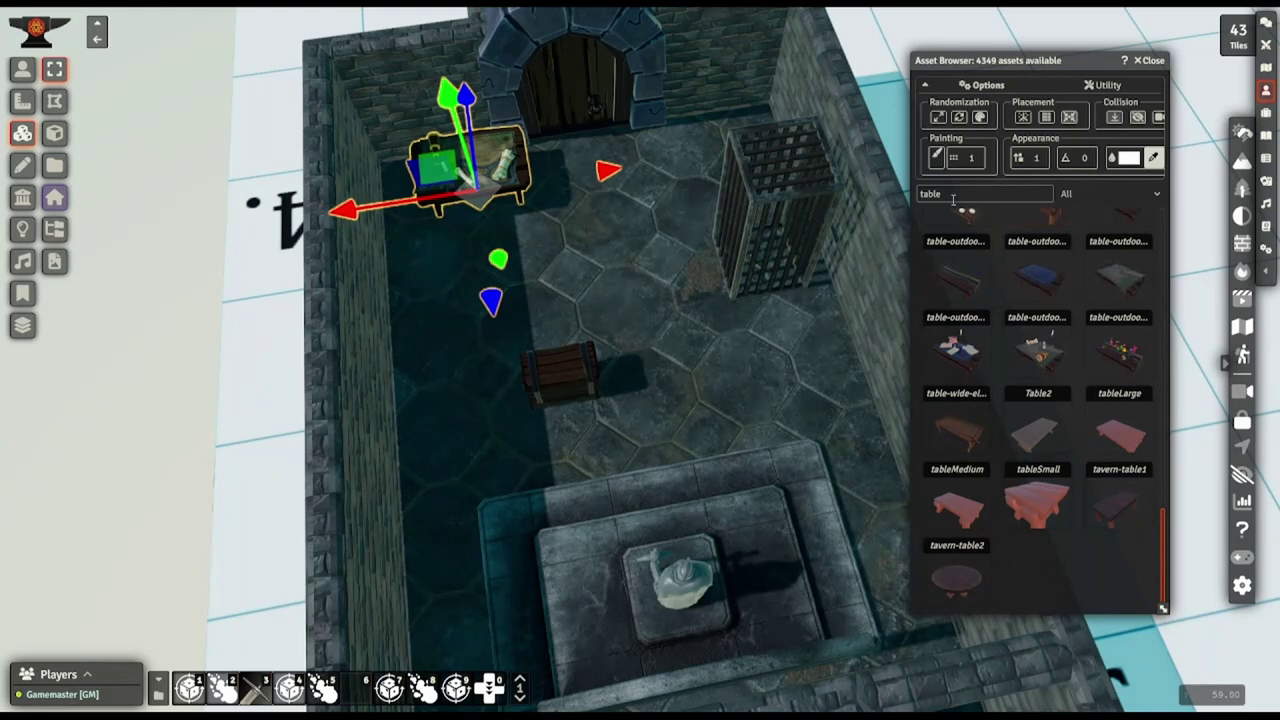
Search the asset library for "bed", then place a bed-camp-02 near the chest and a bedroll-01 near the cage
{"action": "left_click_drag", "start_coordinate": [953, 199], "coordinate": [778, 185]}
{"action": "type", "text": "bed"}
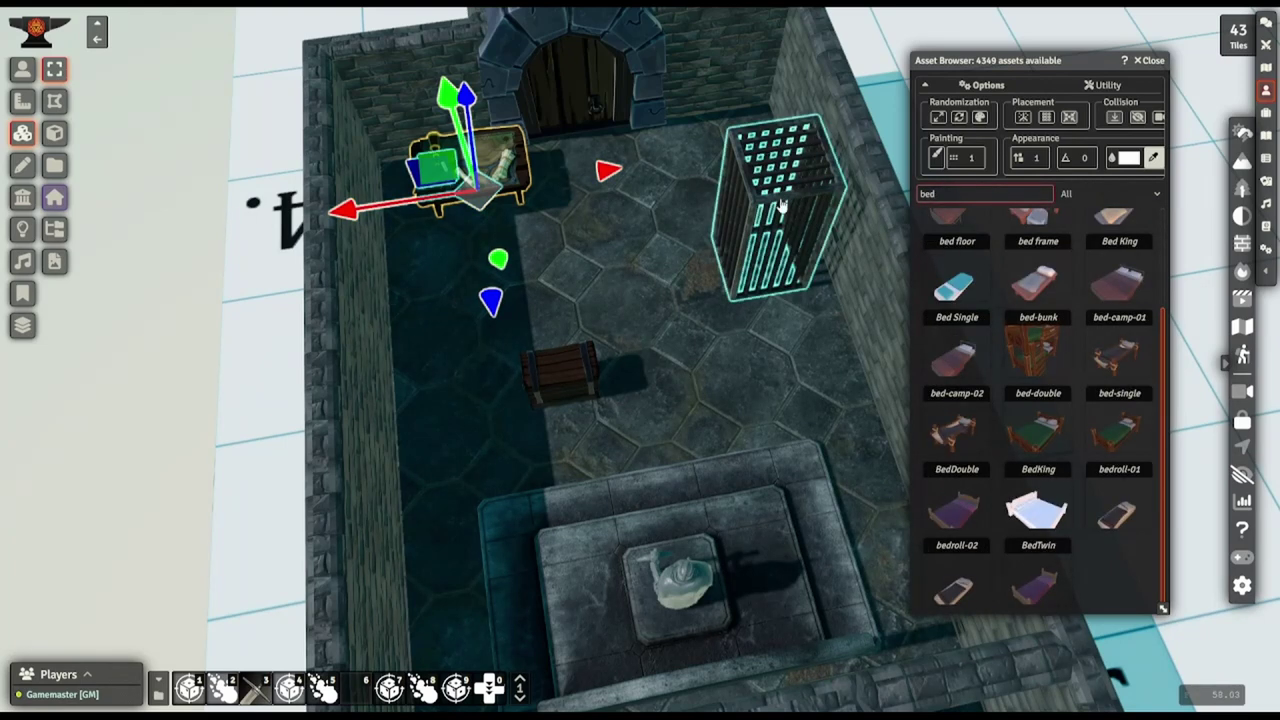
{"action": "left_click", "coordinate": [958, 428]}
{"action": "left_click", "coordinate": [497, 315]}
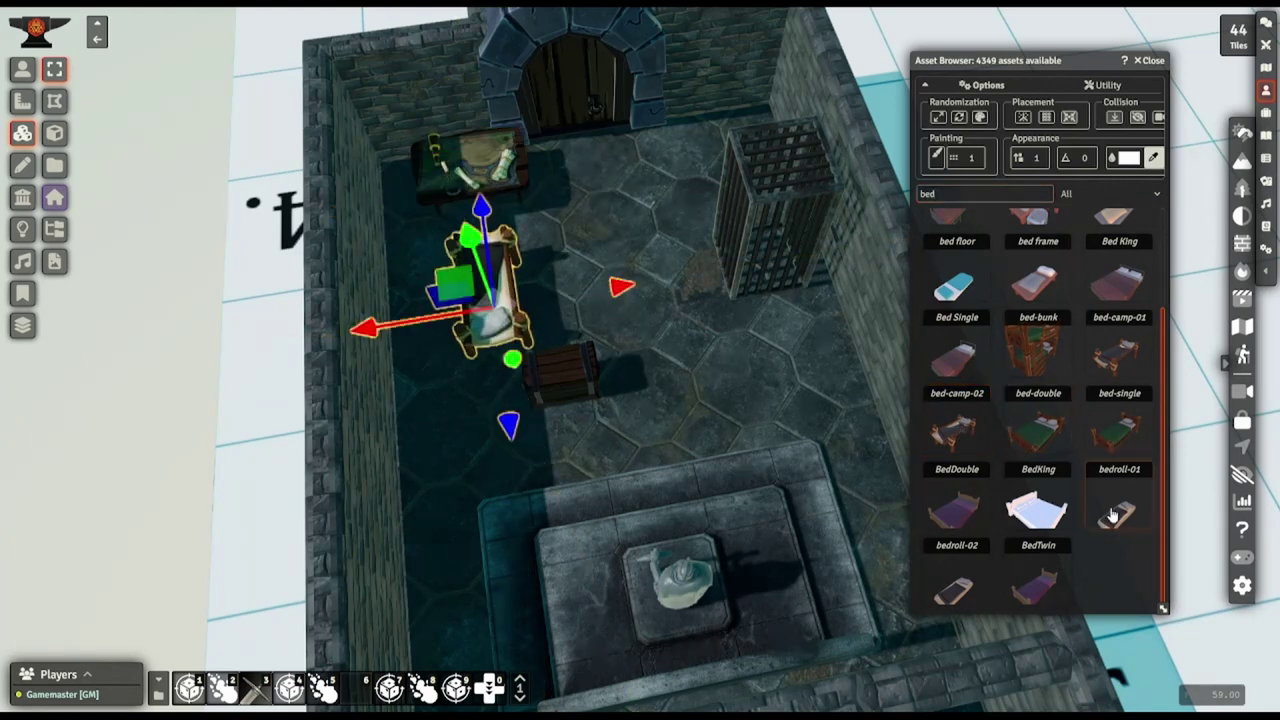
{"action": "left_click", "coordinate": [655, 326]}
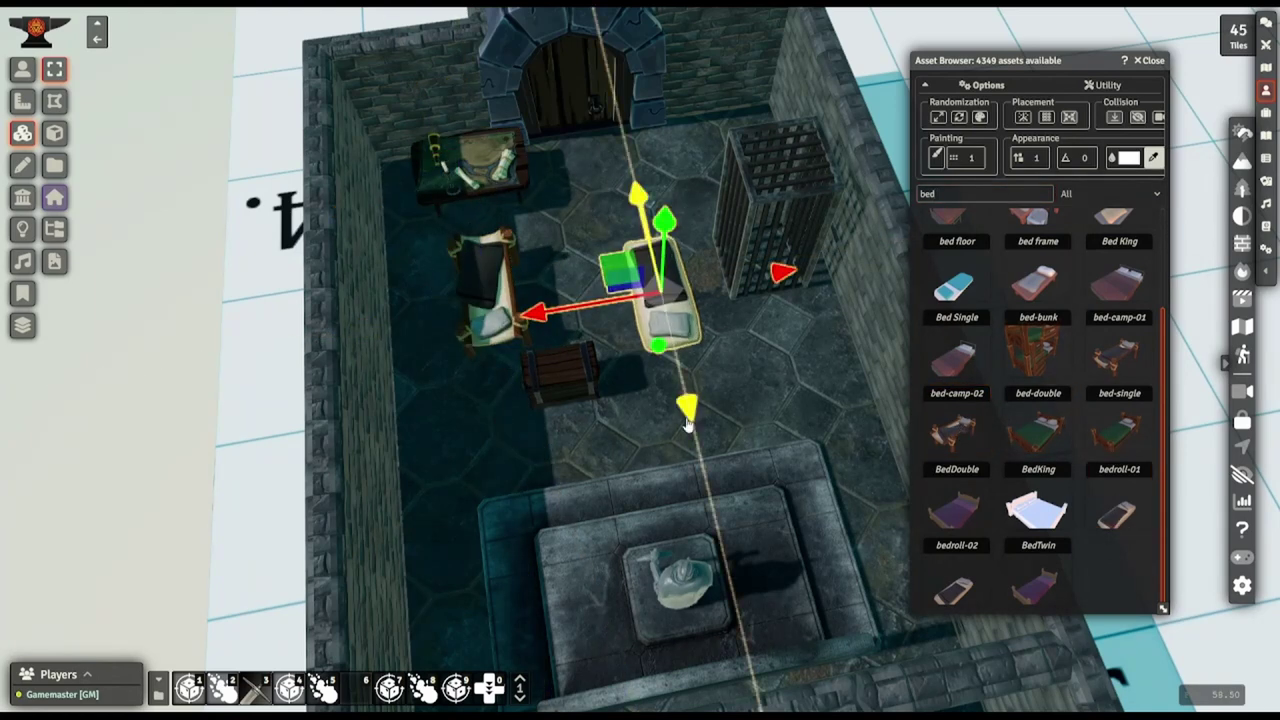
{"action": "middle_click_drag", "start_coordinate": [549, 446], "coordinate": [622, 446]}
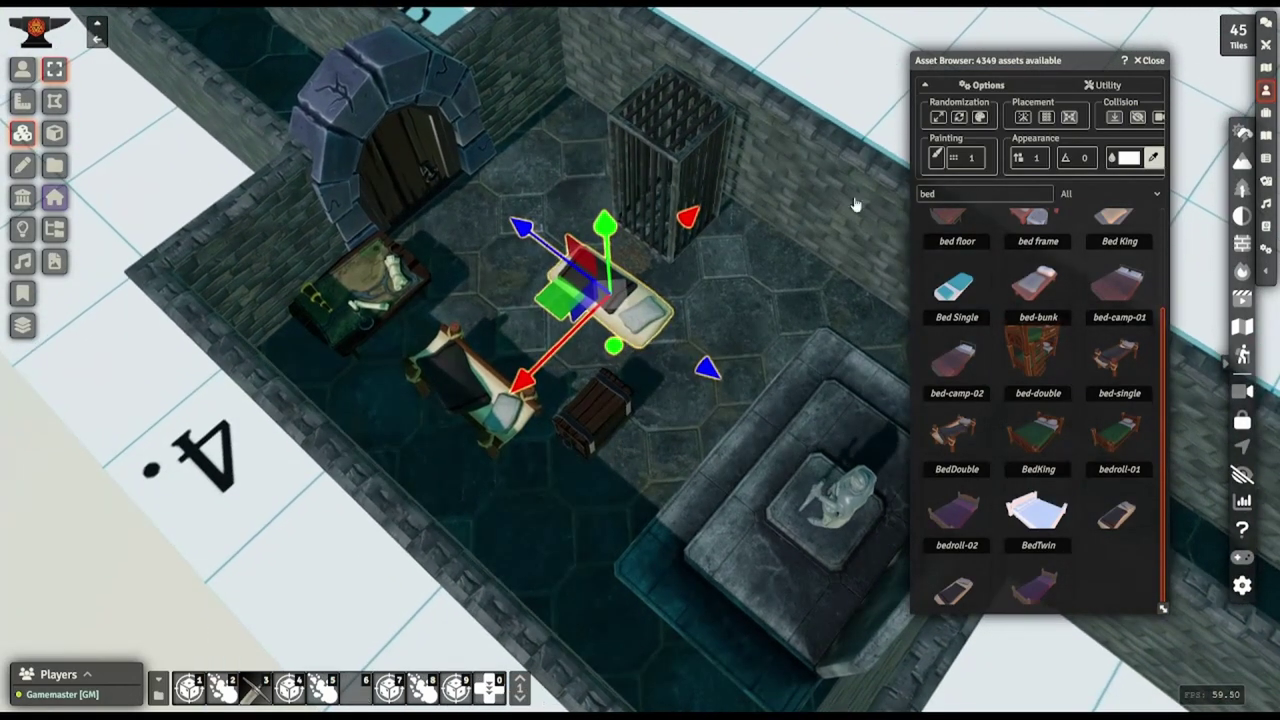
Close the asset browser and arrange the table, camp bed and chest along the wall opposite the cage
{"action": "left_click", "coordinate": [1156, 63]}
{"action": "middle_click_drag", "start_coordinate": [694, 220], "coordinate": [894, 286]}
{"action": "left_click", "coordinate": [720, 290]}
{"action": "scroll", "coordinate": [597, 306], "scroll_direction": "up", "scroll_amount": 5}
{"action": "left_click", "coordinate": [597, 306]}
{"action": "key", "text": "r"}
{"action": "left_click_drag", "start_coordinate": [618, 384], "coordinate": [509, 446]}
{"action": "key", "text": "t"}
{"action": "left_click_drag", "start_coordinate": [489, 303], "coordinate": [434, 334]}
{"action": "middle_click_drag", "start_coordinate": [434, 334], "coordinate": [734, 420]}
{"action": "left_click", "coordinate": [742, 430]}
{"action": "left_click_drag", "start_coordinate": [836, 514], "coordinate": [735, 452]}
{"action": "left_click_drag", "start_coordinate": [646, 469], "coordinate": [646, 497]}
{"action": "middle_click_drag", "start_coordinate": [745, 505], "coordinate": [580, 458]}
{"action": "right_click_drag", "start_coordinate": [400, 490], "coordinate": [631, 460]}
Rotate the tall cage slightly and move it along the wall into the corner nearest the door
{"action": "left_click", "coordinate": [631, 460]}
{"action": "left_click_drag", "start_coordinate": [715, 440], "coordinate": [685, 358]}
{"action": "key", "text": "r"}
{"action": "left_click_drag", "start_coordinate": [676, 490], "coordinate": [650, 492]}
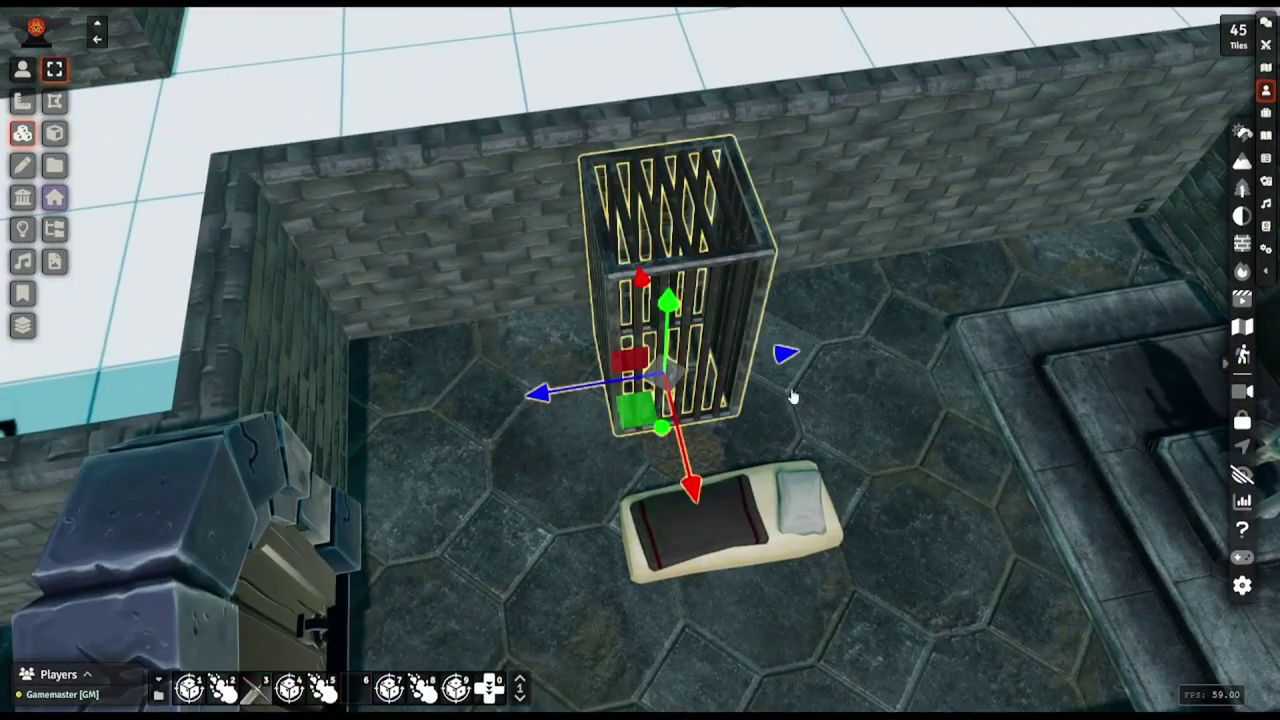
{"action": "left_click_drag", "start_coordinate": [791, 397], "coordinate": [480, 413]}
Duplicate the tall cage twice and line the copies up along the same wall, each rotated slightly differently
{"action": "left_click_drag", "start_coordinate": [564, 357], "coordinate": [694, 343], "text": "alt"}
{"action": "key", "text": "r"}
{"action": "left_click_drag", "start_coordinate": [572, 466], "coordinate": [626, 460]}
{"action": "mouse_move", "coordinate": [690, 350]}
{"action": "left_mouse_down"}
{"action": "mouse_move", "coordinate": [697, 363]}
{"action": "mouse_move", "coordinate": [935, 325]}
{"action": "left_mouse_up"}
{"action": "key", "text": "r"}
{"action": "left_click_drag", "start_coordinate": [765, 440], "coordinate": [806, 452]}
{"action": "left_click_drag", "start_coordinate": [776, 367], "coordinate": [700, 380]}
Position the bedroll in front of the cages, place a duplicate between the last cage and the statue, and return to token controls
{"action": "left_click", "coordinate": [740, 520]}
{"action": "middle_click_drag", "start_coordinate": [890, 440], "coordinate": [780, 440]}
{"action": "left_click_drag", "start_coordinate": [474, 400], "coordinate": [690, 440]}
{"action": "mouse_move", "coordinate": [400, 340]}
{"action": "middle_mouse_down"}
{"action": "mouse_move", "coordinate": [277, 372]}
{"action": "mouse_move", "coordinate": [486, 229]}
{"action": "mouse_move", "coordinate": [540, 370]}
{"action": "middle_mouse_up"}
{"action": "key", "text": "Escape"}
{"action": "mouse_move", "coordinate": [817, 491]}
{"action": "left_mouse_down", "text": "alt"}
{"action": "mouse_move", "coordinate": [722, 145]}
{"action": "mouse_move", "coordinate": [714, 156]}
{"action": "left_mouse_up", "text": "alt"}
{"action": "left_click", "coordinate": [711, 165]}
{"action": "left_click", "coordinate": [22, 69]}
Search the asset library for "chest" and place a dark banded chest in the sarcophagus room
{"action": "middle_click_drag", "start_coordinate": [480, 310], "coordinate": [770, 323]}
{"action": "right_click_drag", "start_coordinate": [768, 316], "coordinate": [691, 287]}
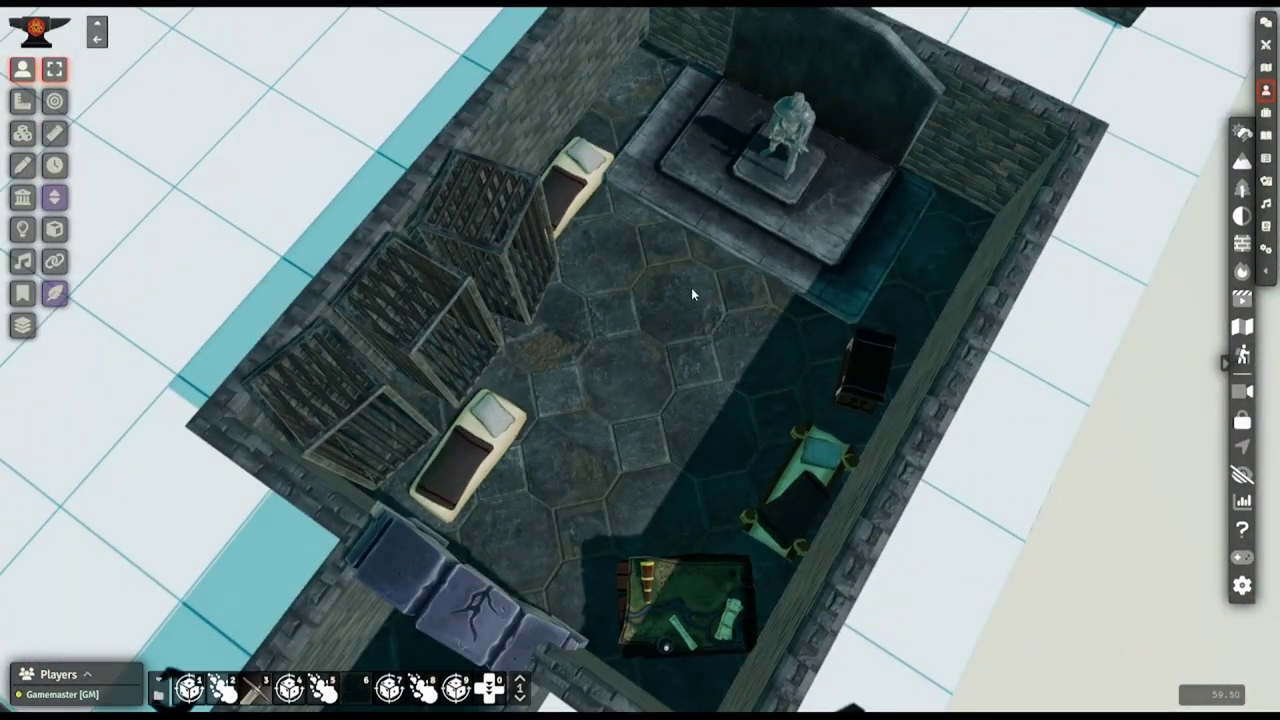
{"action": "right_click_drag", "start_coordinate": [746, 211], "coordinate": [570, 560]}
{"action": "right_click_drag", "start_coordinate": [646, 314], "coordinate": [537, 626]}
{"action": "right_click_drag", "start_coordinate": [632, 404], "coordinate": [693, 281]}
{"action": "scroll", "coordinate": [557, 418], "scroll_direction": "up", "scroll_amount": 3}
{"action": "scroll", "coordinate": [557, 418], "scroll_direction": "down", "scroll_amount": 3}
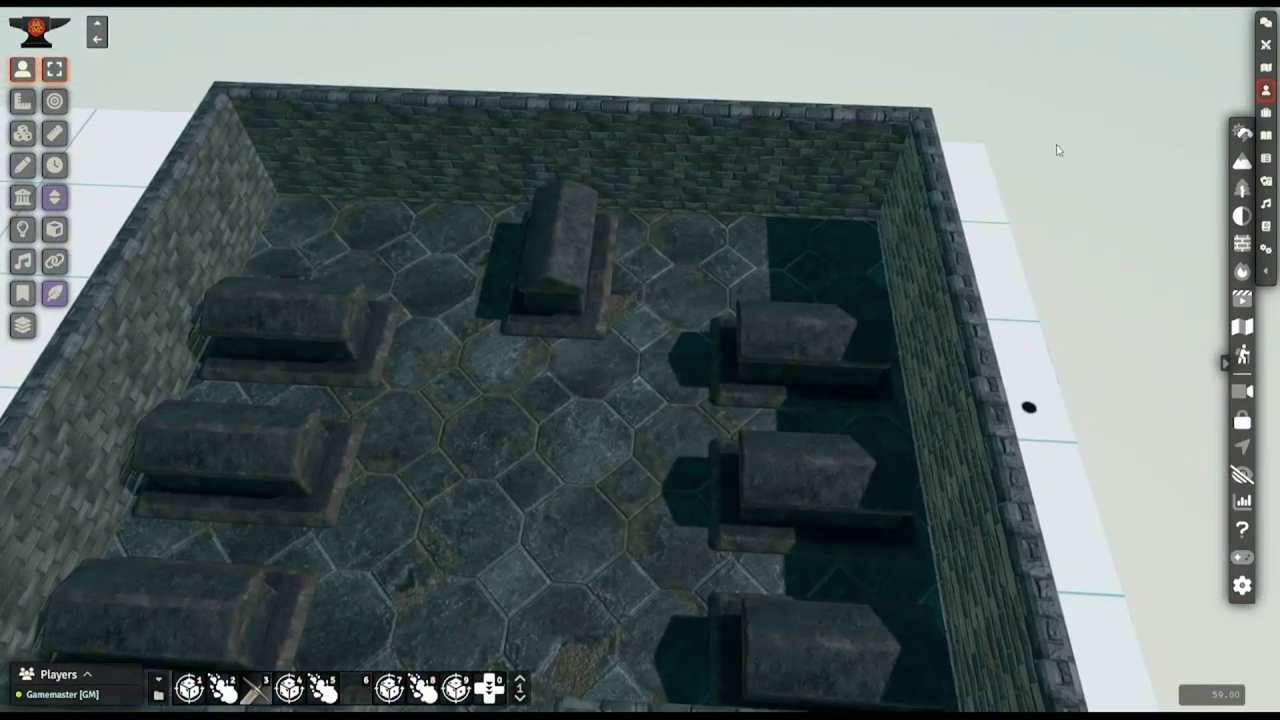
{"action": "right_click_drag", "start_coordinate": [750, 215], "coordinate": [1144, 194]}
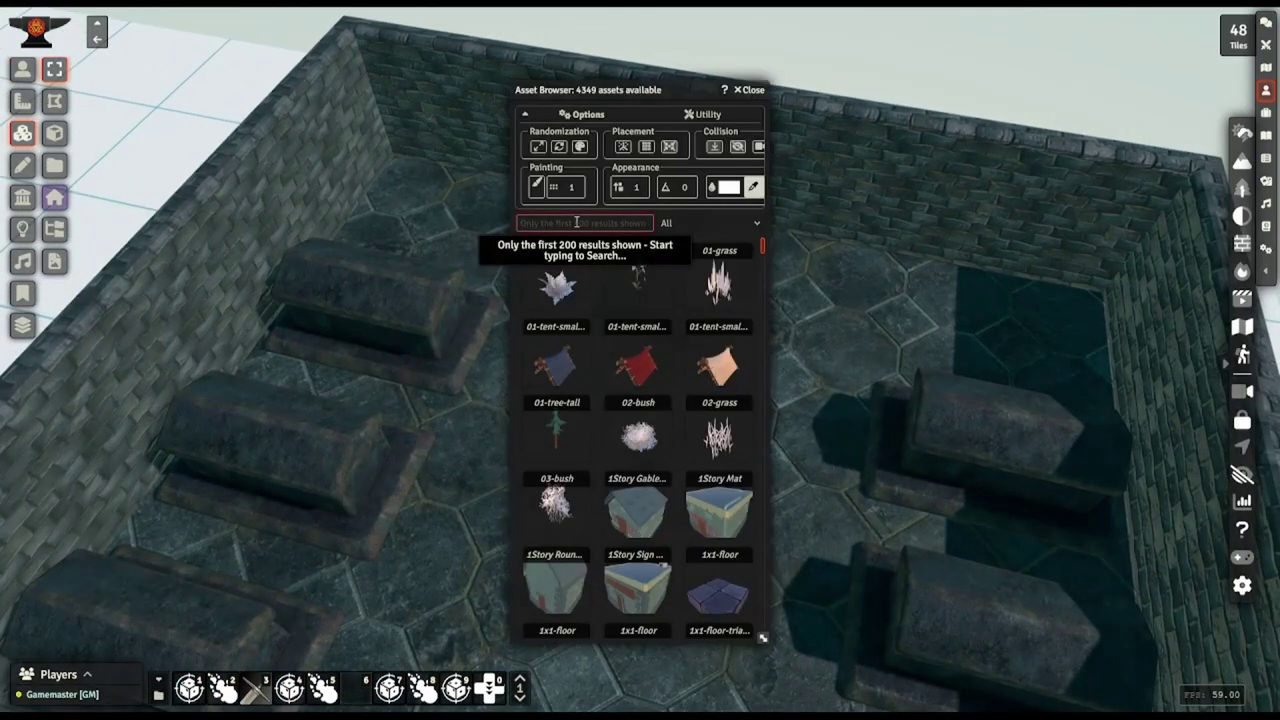
{"action": "type", "text": "chest"}
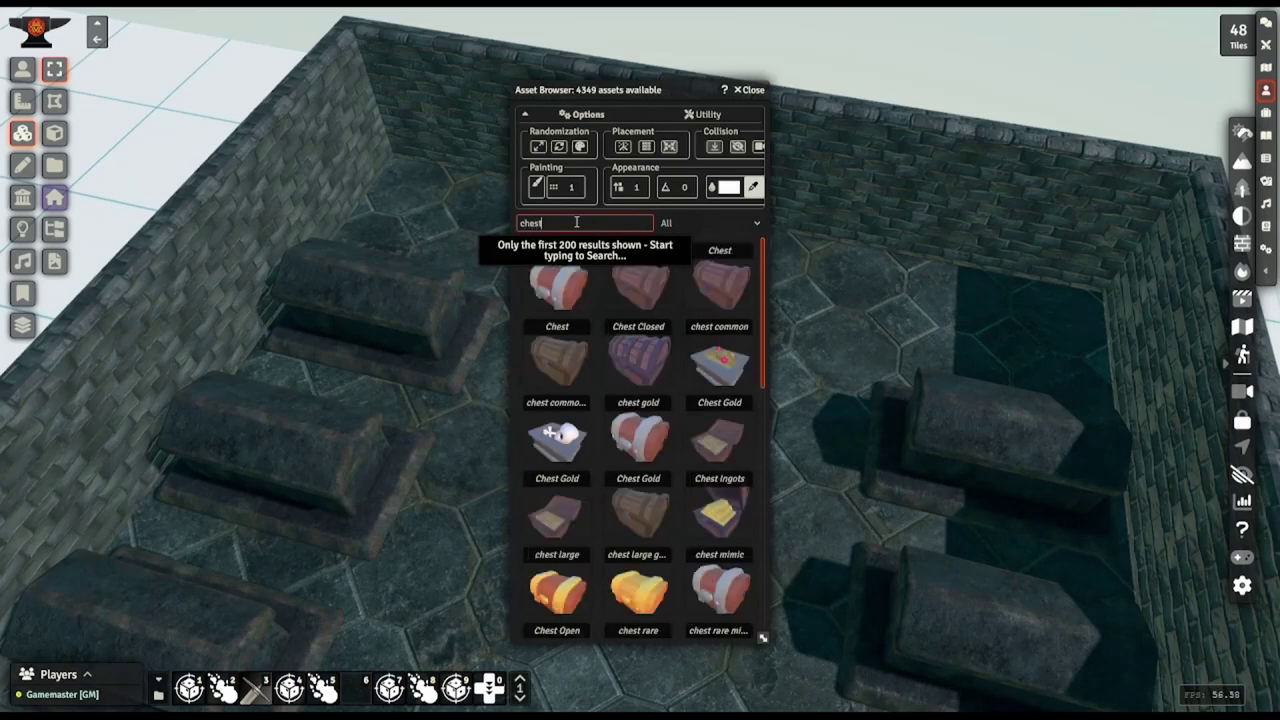
{"action": "scroll", "coordinate": [671, 440], "scroll_direction": "down", "scroll_amount": 6}
{"action": "scroll", "coordinate": [675, 430], "scroll_direction": "up", "scroll_amount": 1}
{"action": "left_click_drag", "start_coordinate": [636, 91], "coordinate": [1041, 128]}
{"action": "left_click", "coordinate": [517, 244]}
Rotate the new chest and move it into the sarcophagus room's back corner
{"action": "right_click_drag", "start_coordinate": [590, 395], "coordinate": [703, 466]}
{"action": "scroll", "coordinate": [671, 434], "scroll_direction": "up", "scroll_amount": 8}
{"action": "key", "text": "r"}
{"action": "left_click_drag", "start_coordinate": [682, 346], "coordinate": [745, 325]}
{"action": "key", "text": "t"}
{"action": "left_click_drag", "start_coordinate": [668, 275], "coordinate": [350, 105]}
Add copies to make a curved row of three chests in the corner, rotating each differently, and close the asset browser
{"action": "right_click_drag", "start_coordinate": [262, 147], "coordinate": [397, 314]}
{"action": "key", "text": "ctrl+v"}
{"action": "left_click_drag", "start_coordinate": [402, 432], "coordinate": [350, 515]}
{"action": "key", "text": "r"}
{"action": "left_click_drag", "start_coordinate": [425, 495], "coordinate": [502, 467]}
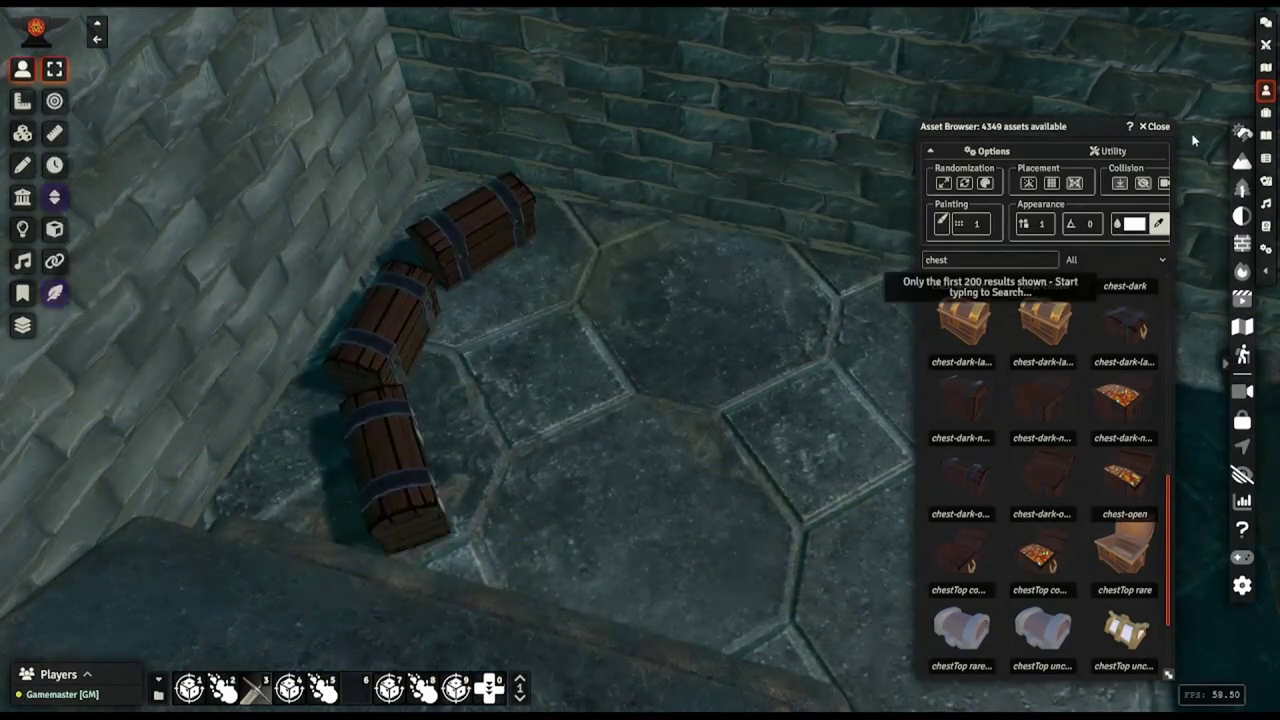
{"action": "left_click", "coordinate": [1155, 126]}
Examine the whole furnished dungeon from the sarcophagus room back to the brazier room and entrance
{"action": "scroll", "coordinate": [668, 289], "scroll_direction": "down", "scroll_amount": 10}
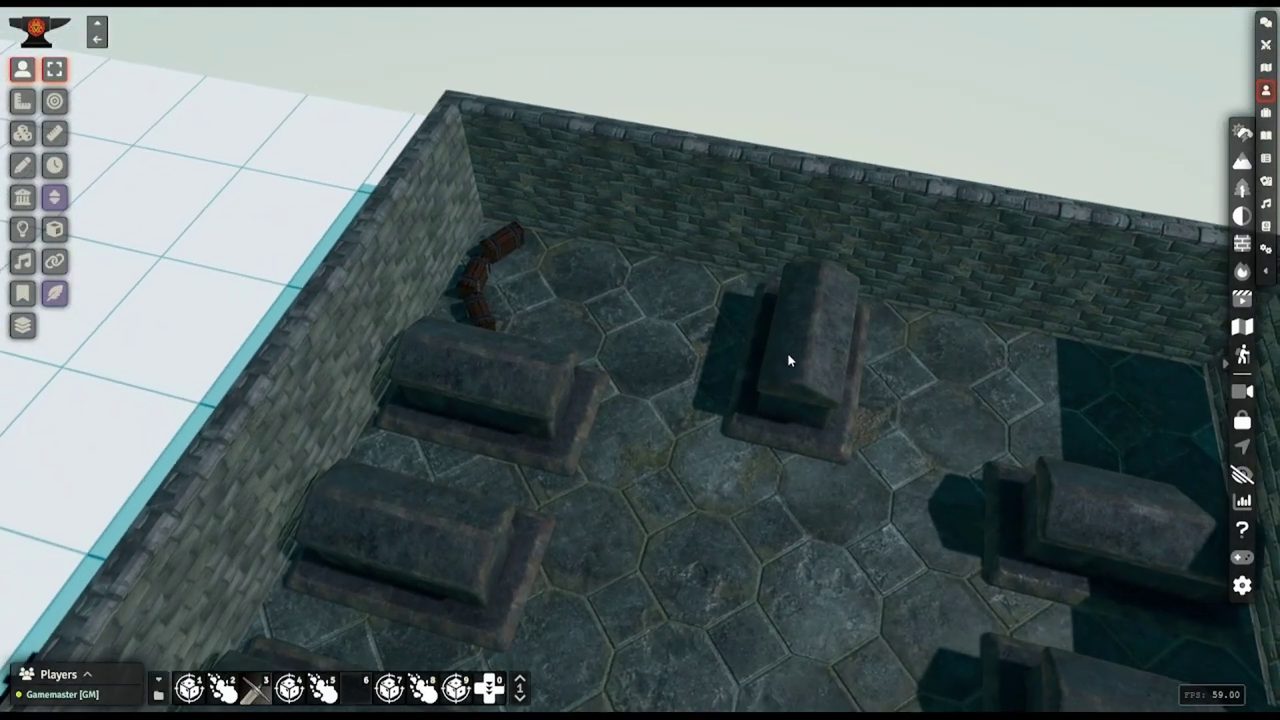
{"action": "scroll", "coordinate": [787, 352], "scroll_direction": "down", "scroll_amount": 5}
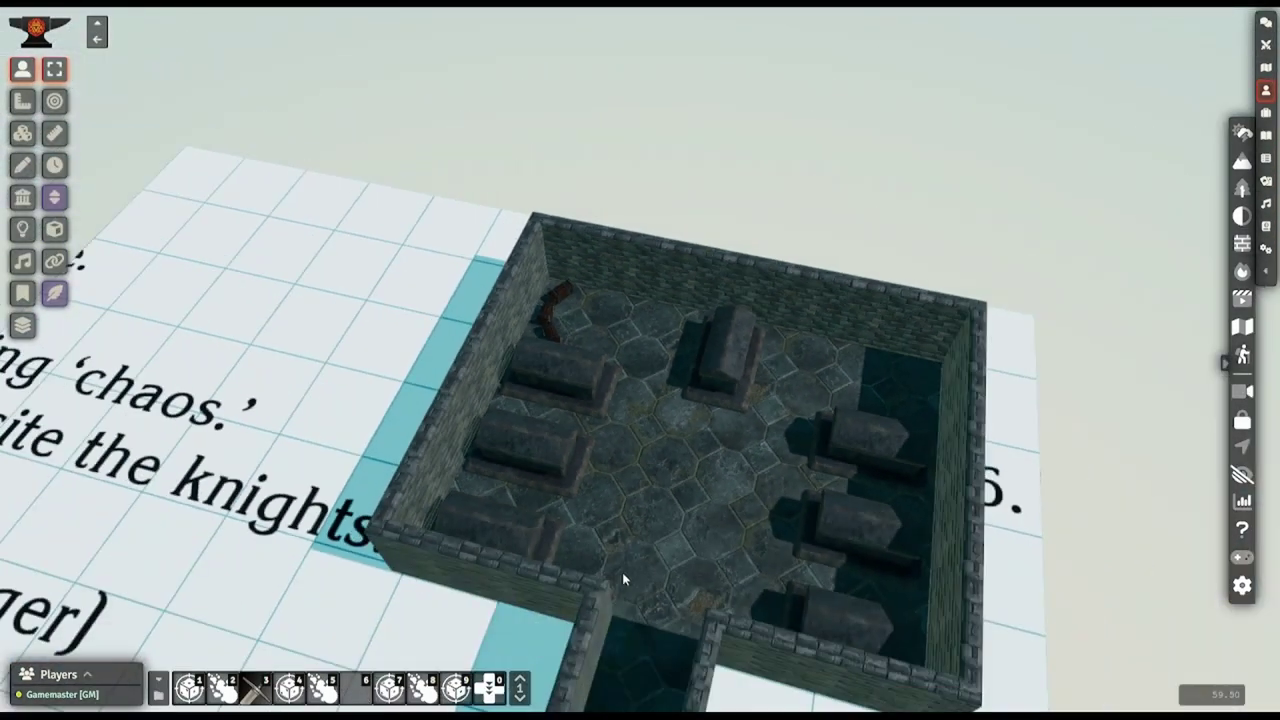
{"action": "right_click_drag", "start_coordinate": [637, 546], "coordinate": [774, 172]}
{"action": "scroll", "coordinate": [614, 343], "scroll_direction": "down", "scroll_amount": 5}
{"action": "right_click_drag", "start_coordinate": [614, 343], "coordinate": [575, 360]}
{"action": "scroll", "coordinate": [575, 360], "scroll_direction": "up", "scroll_amount": 3}
{"action": "middle_click_drag", "start_coordinate": [580, 366], "coordinate": [546, 371]}
{"action": "right_click_drag", "start_coordinate": [546, 371], "coordinate": [630, 315]}
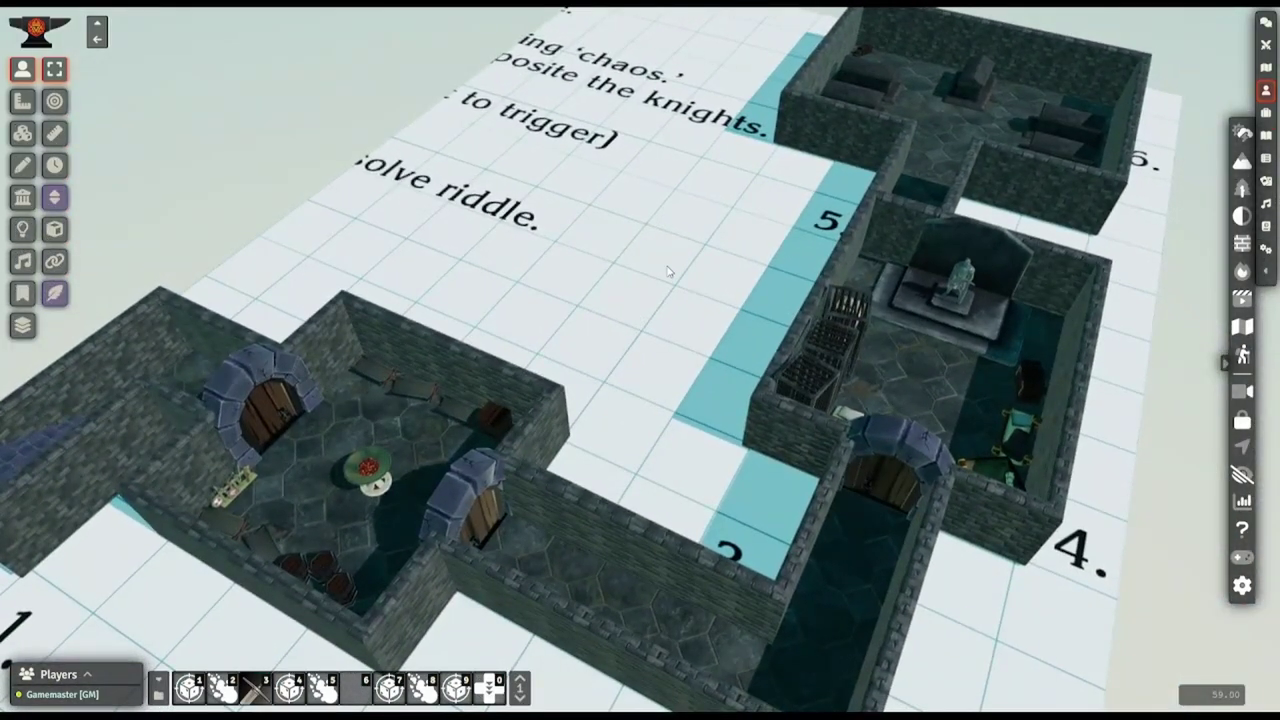
{"action": "right_click_drag", "start_coordinate": [450, 396], "coordinate": [814, 429]}
{"action": "scroll", "coordinate": [800, 415], "scroll_direction": "down", "scroll_amount": 2}
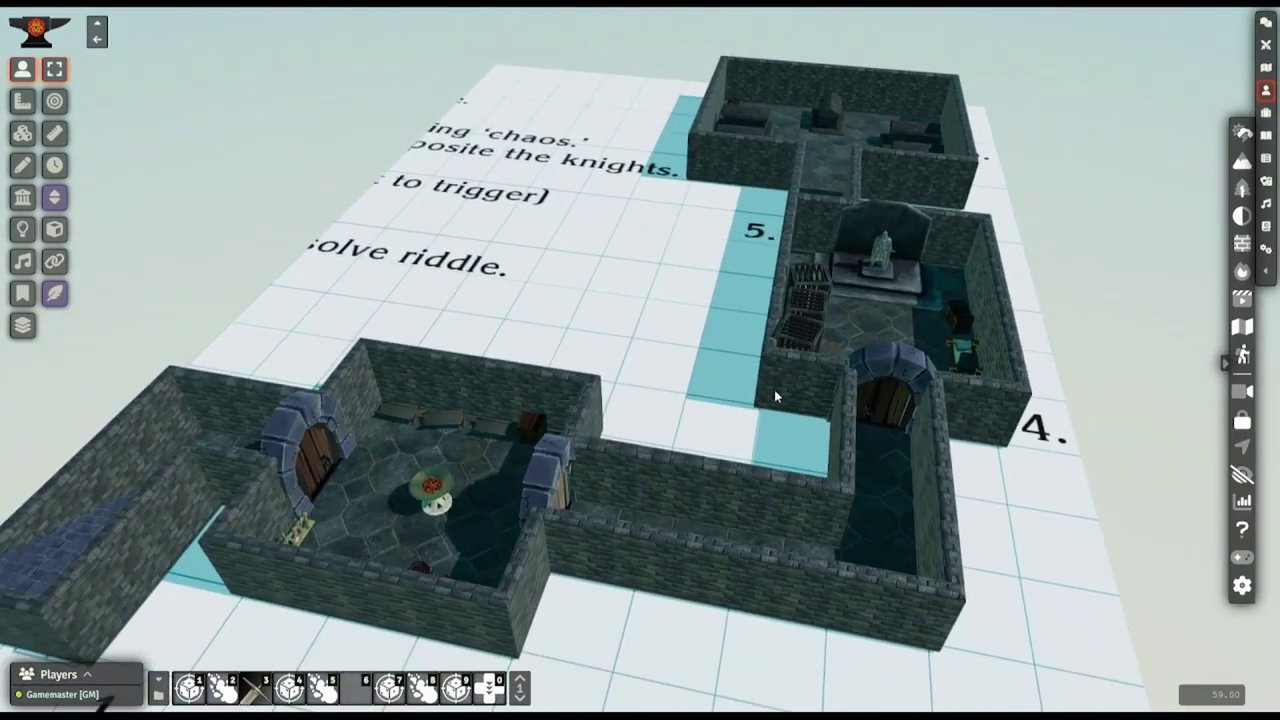
{"action": "middle_click_drag", "start_coordinate": [774, 392], "coordinate": [760, 415]}
{"action": "scroll", "coordinate": [764, 415], "scroll_direction": "up", "scroll_amount": 2}
{"action": "scroll", "coordinate": [771, 420], "scroll_direction": "down", "scroll_amount": 1}
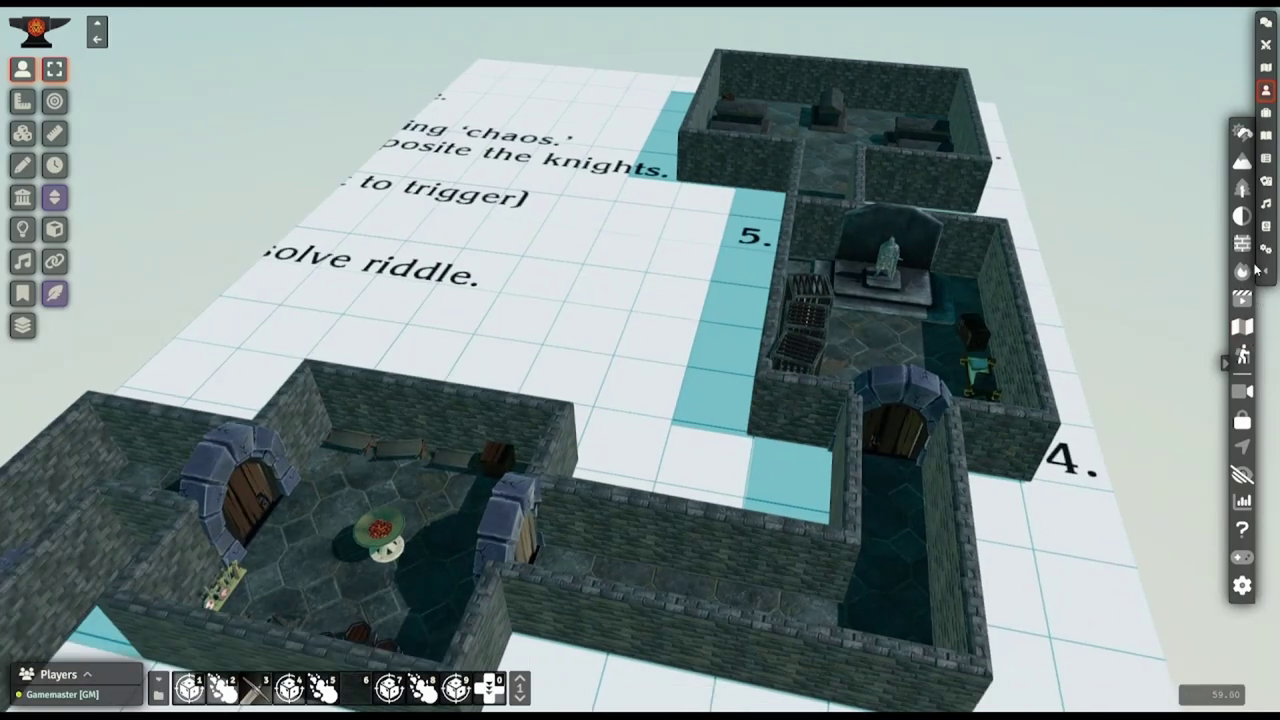
Open the 3D Canvas configuration of the Delian Tomb (DI) scene
{"action": "left_click", "coordinate": [1263, 270]}
{"action": "left_click", "coordinate": [1118, 22]}
{"action": "right_click", "coordinate": [1130, 168]}
{"action": "left_click", "coordinate": [1121, 214]}
{"action": "left_click", "coordinate": [838, 47]}
{"action": "left_click_drag", "start_coordinate": [700, 18], "coordinate": [1047, 42]}
{"action": "left_click", "coordinate": [910, 548]}
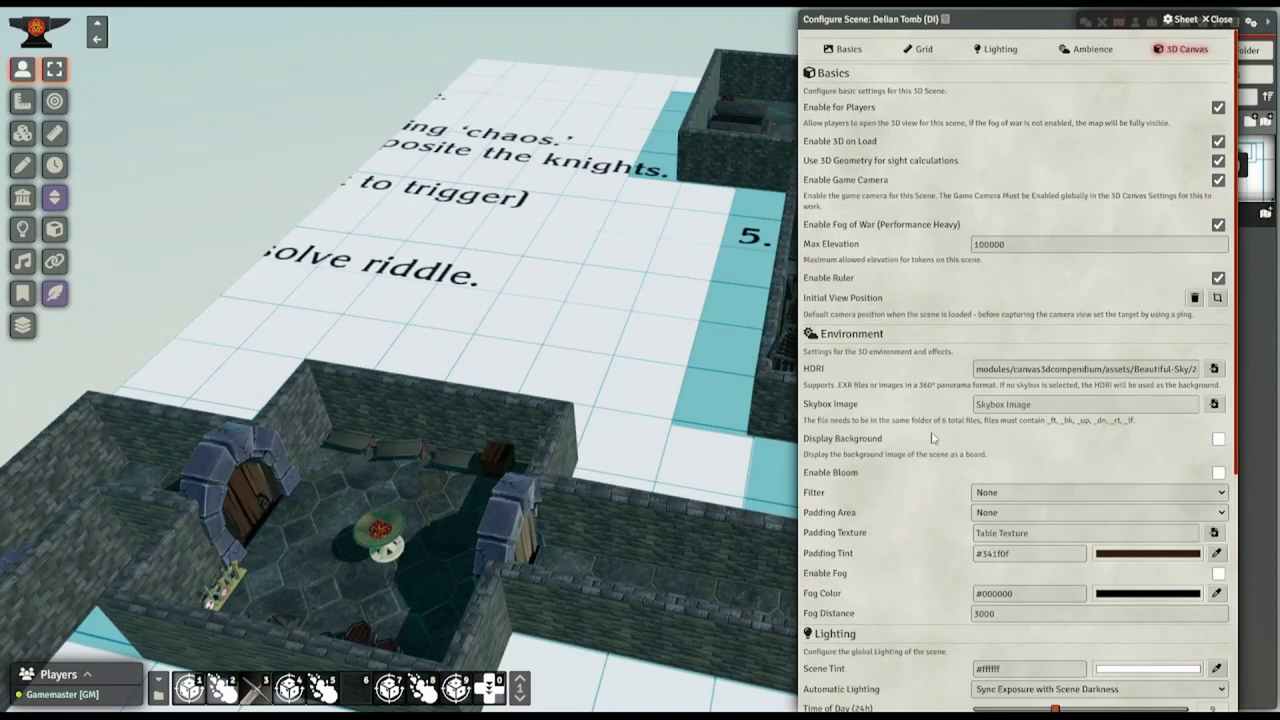
Set the scene's skybox image to ItsABlackSquare.jpg from modules/baileywiki-3d/textures/misc and save the scene configuration
{"action": "left_click", "coordinate": [1214, 405]}
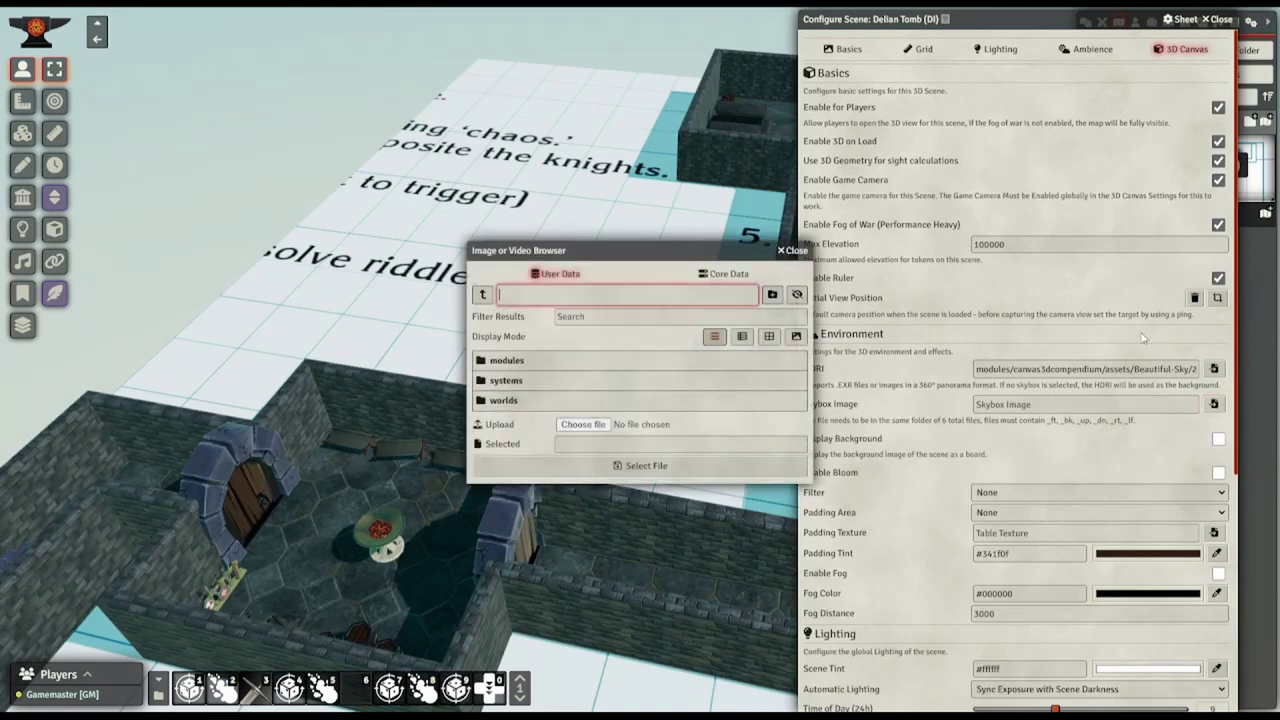
{"action": "left_click", "coordinate": [507, 362]}
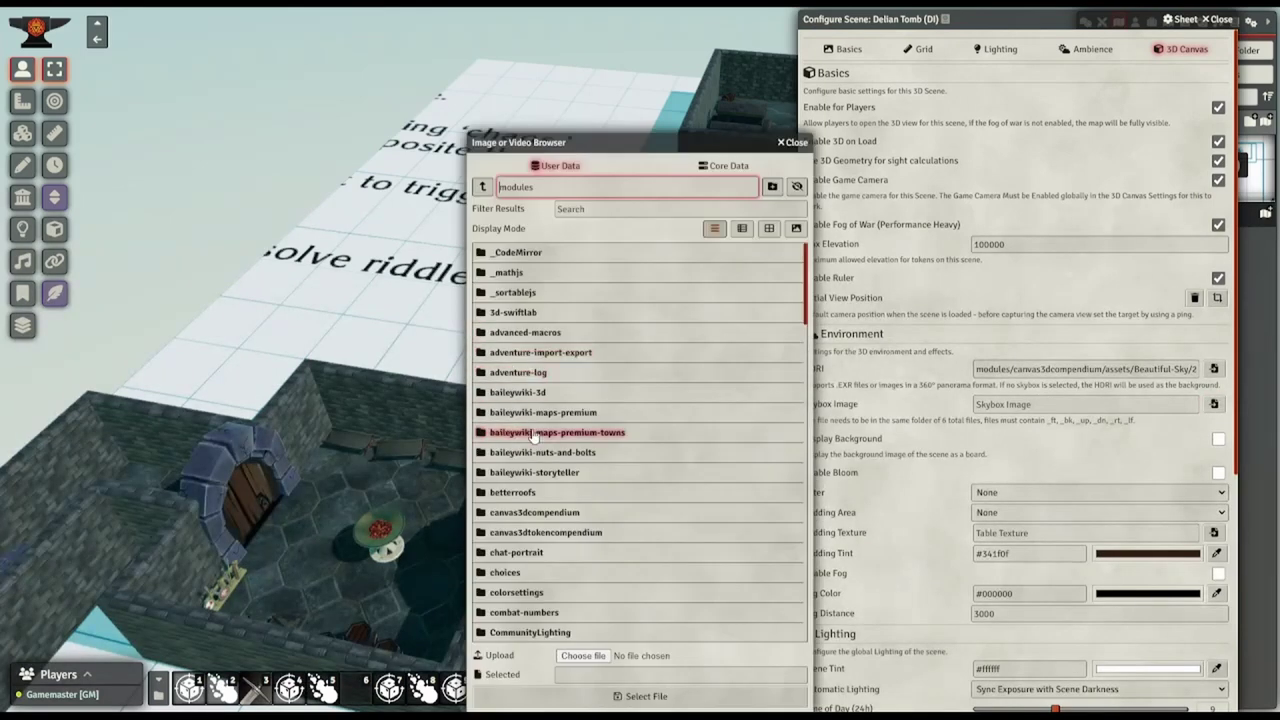
{"action": "left_click", "coordinate": [528, 400]}
{"action": "left_click", "coordinate": [529, 453]}
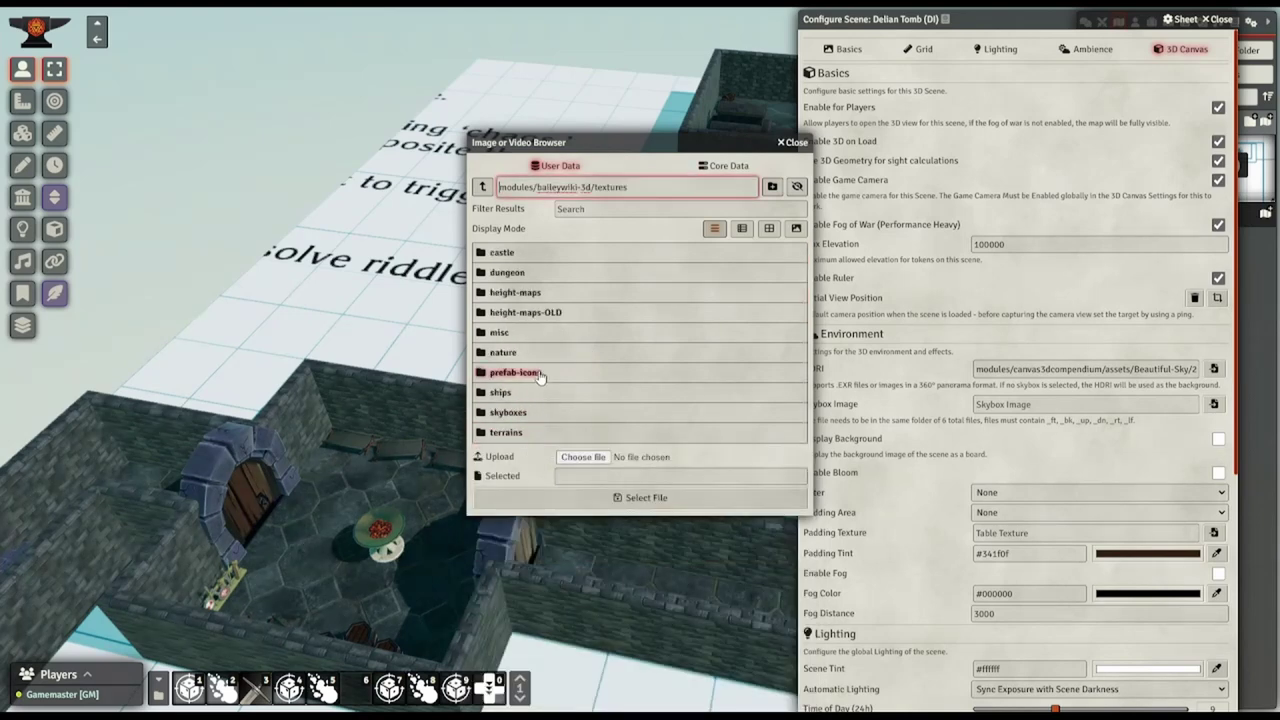
{"action": "left_click", "coordinate": [499, 336]}
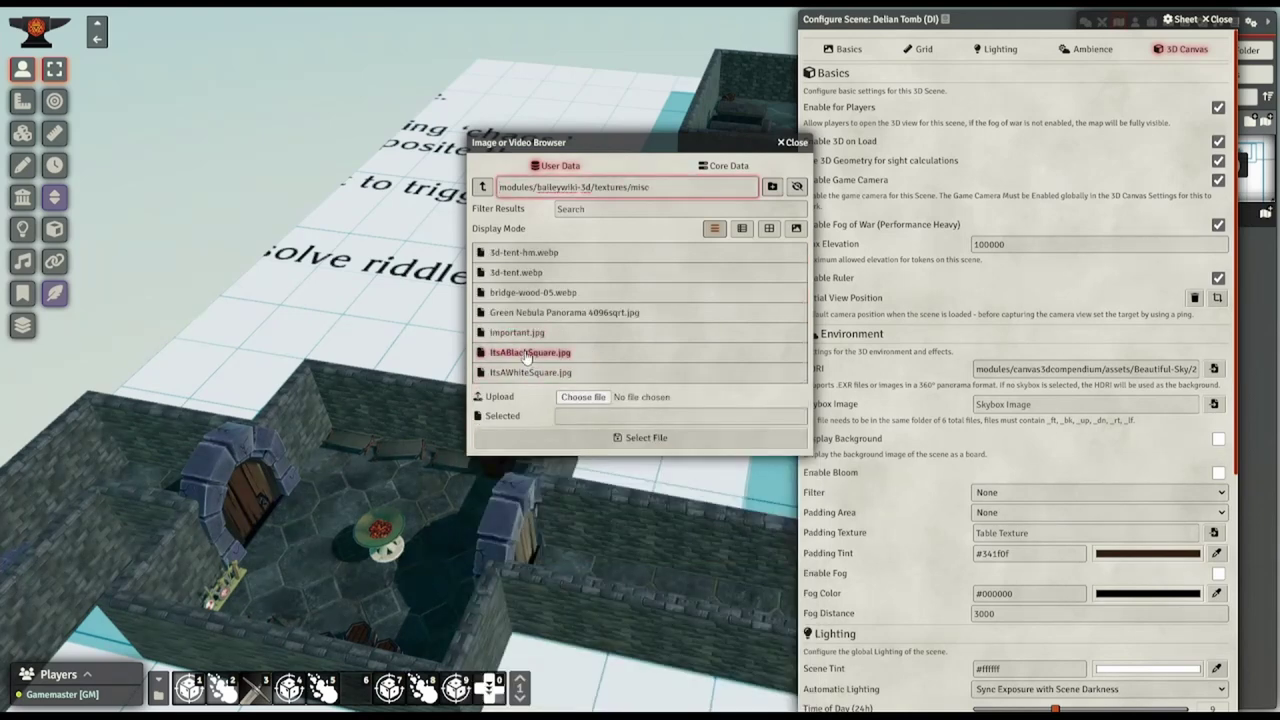
{"action": "left_click", "coordinate": [527, 352]}
{"action": "left_click", "coordinate": [646, 437]}
{"action": "scroll", "coordinate": [922, 615], "scroll_direction": "down", "scroll_amount": 3}
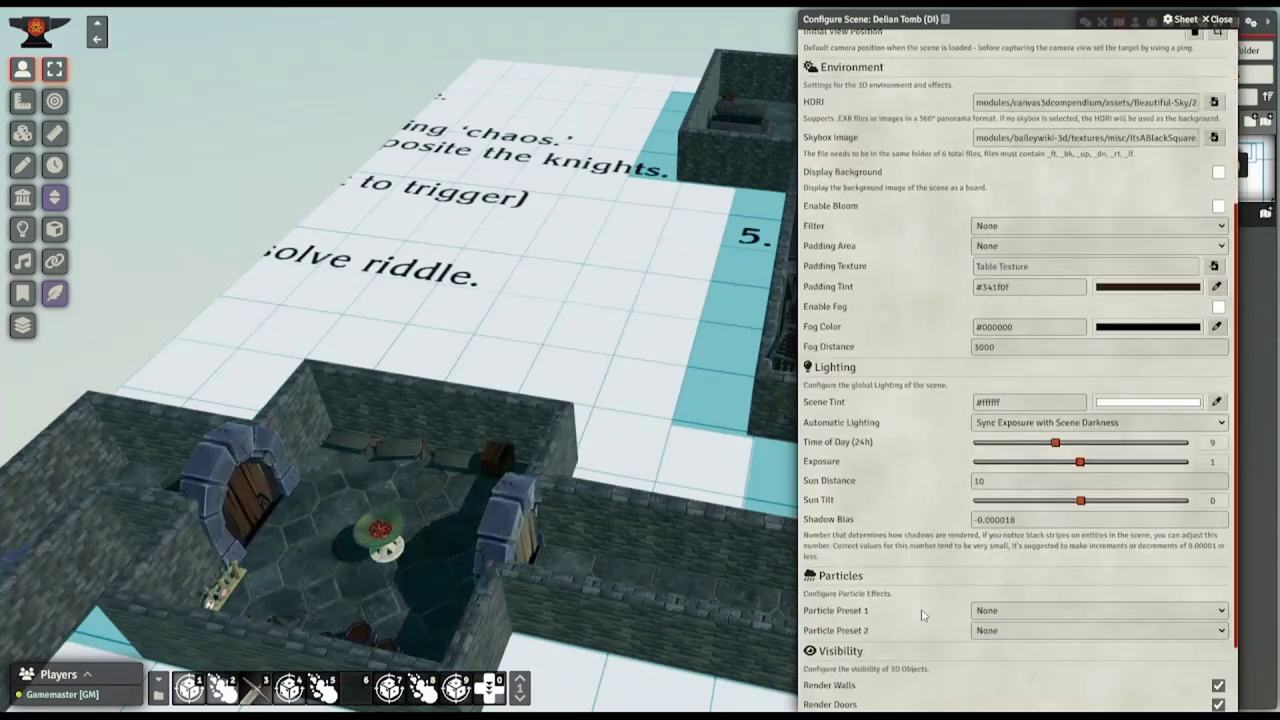
{"action": "scroll", "coordinate": [922, 615], "scroll_direction": "down", "scroll_amount": 2}
{"action": "left_click", "coordinate": [907, 703]}
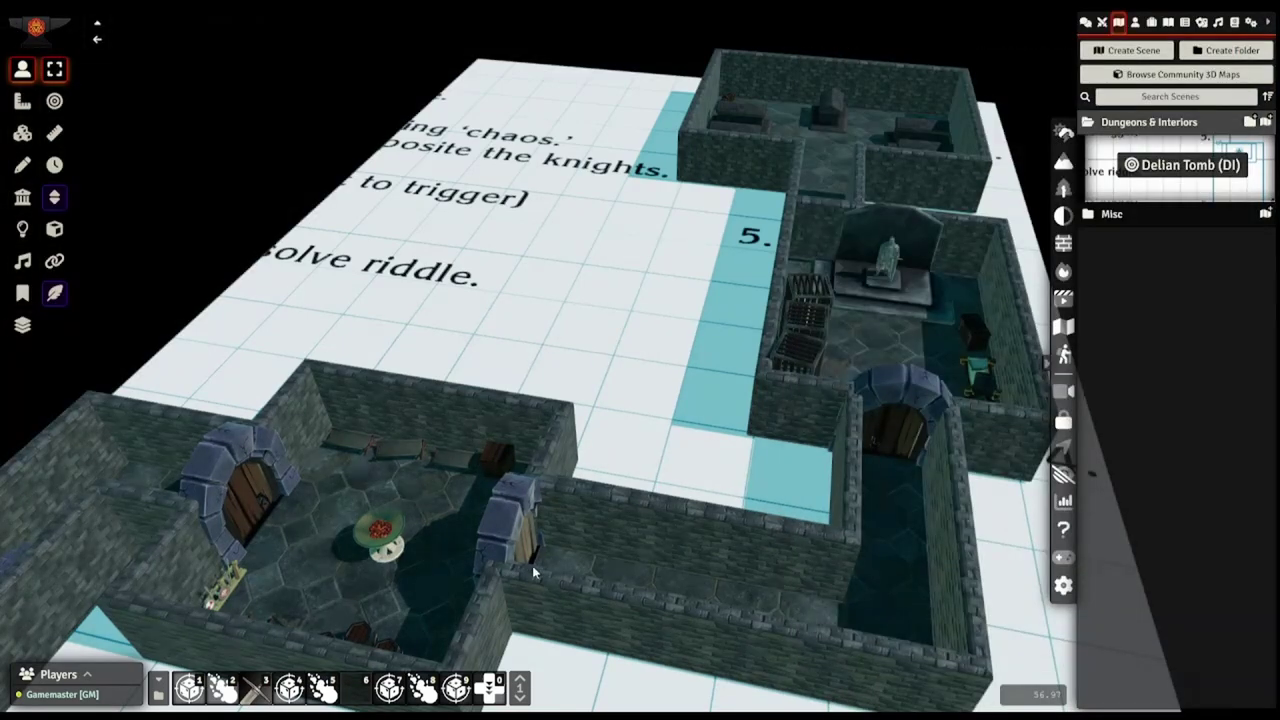
Collapse the sidebar, open the environment settings and browse the sky images for a dark interior
{"action": "middle_click_drag", "start_coordinate": [683, 478], "coordinate": [703, 447]}
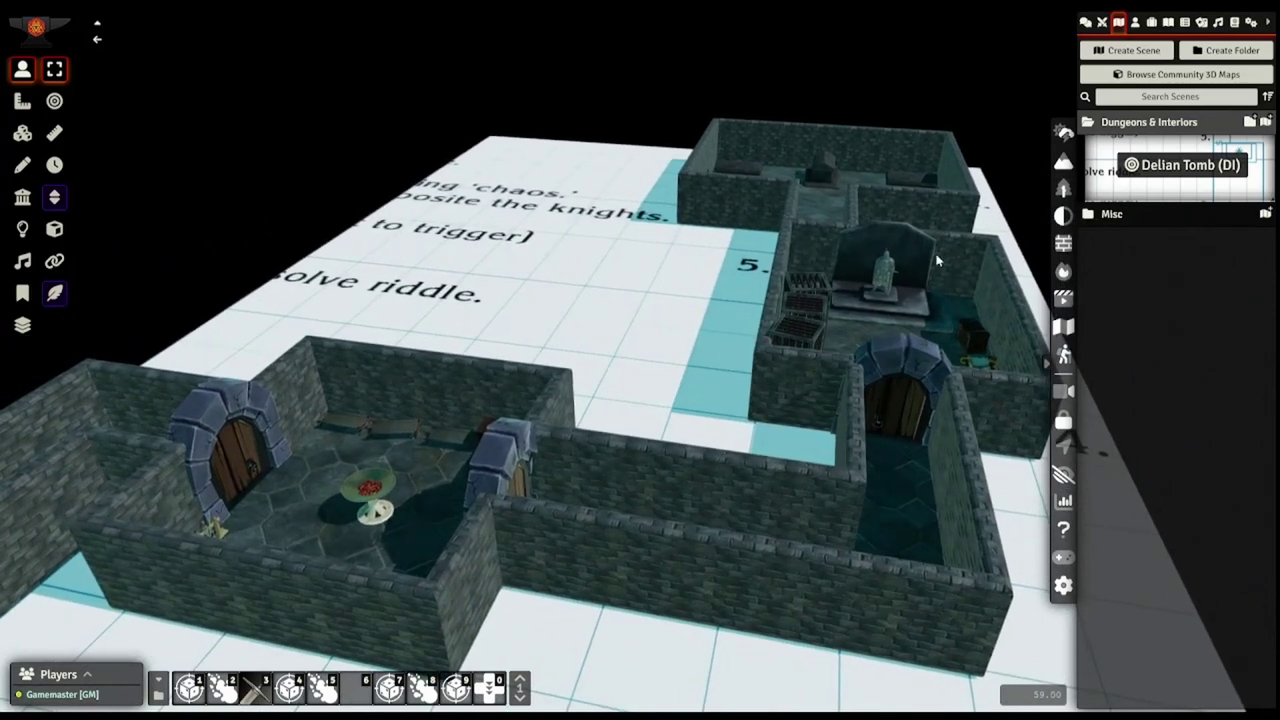
{"action": "left_click", "coordinate": [1268, 24]}
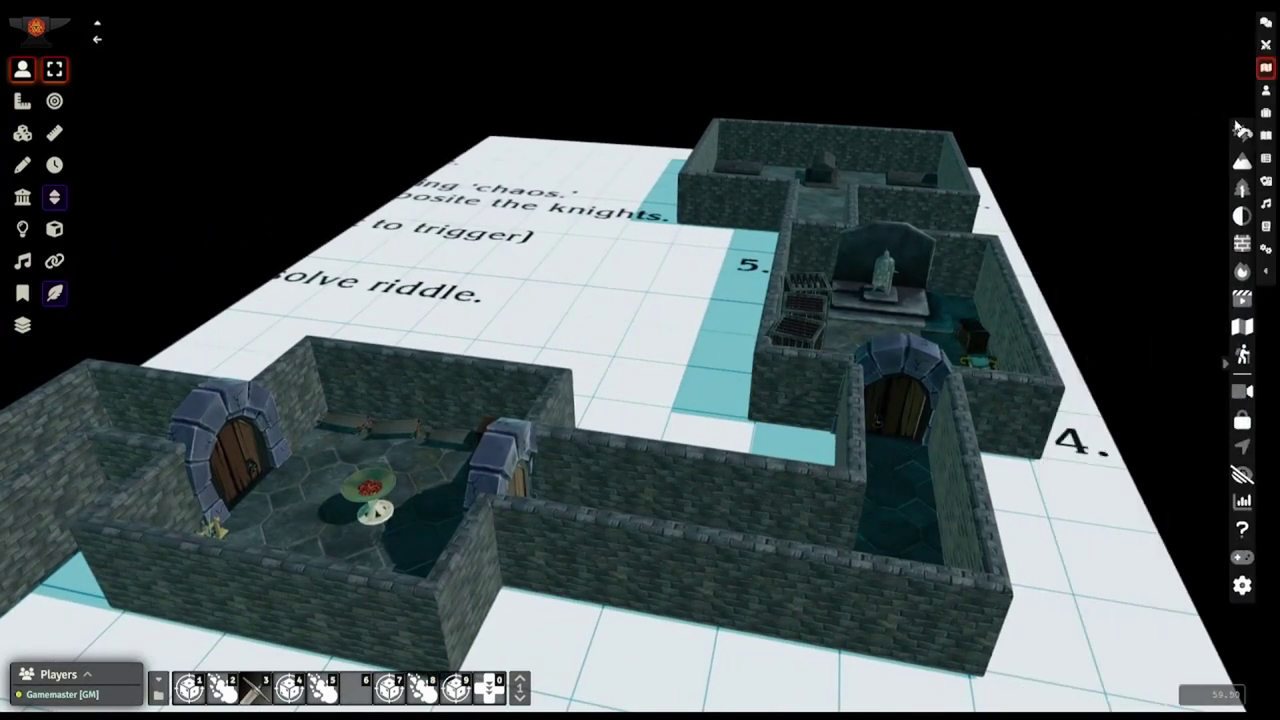
{"action": "left_click", "coordinate": [1241, 136]}
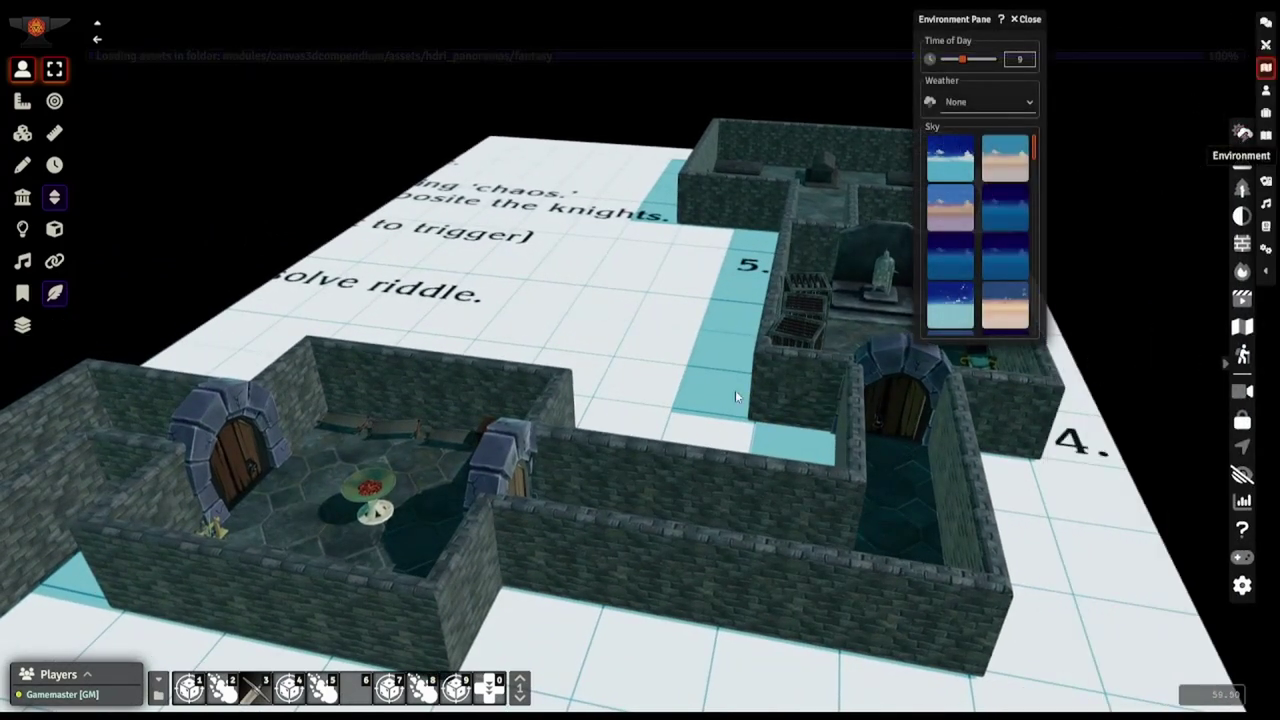
{"action": "right_click_drag", "start_coordinate": [734, 400], "coordinate": [880, 191]}
{"action": "right_click_drag", "start_coordinate": [648, 305], "coordinate": [608, 420]}
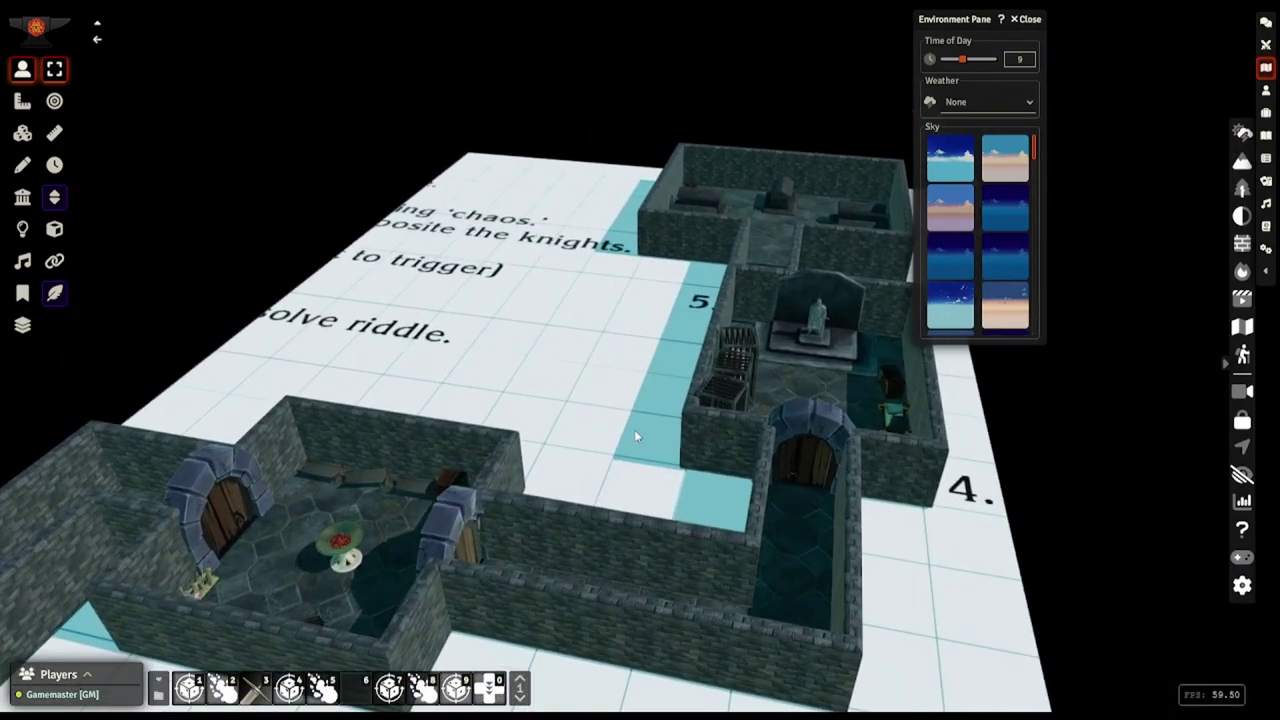
{"action": "left_click_drag", "start_coordinate": [635, 432], "coordinate": [633, 480]}
{"action": "right_click_drag", "start_coordinate": [633, 480], "coordinate": [671, 359]}
{"action": "scroll", "coordinate": [997, 231], "scroll_direction": "down", "scroll_amount": 3}
{"action": "scroll", "coordinate": [1001, 252], "scroll_direction": "down", "scroll_amount": 5}
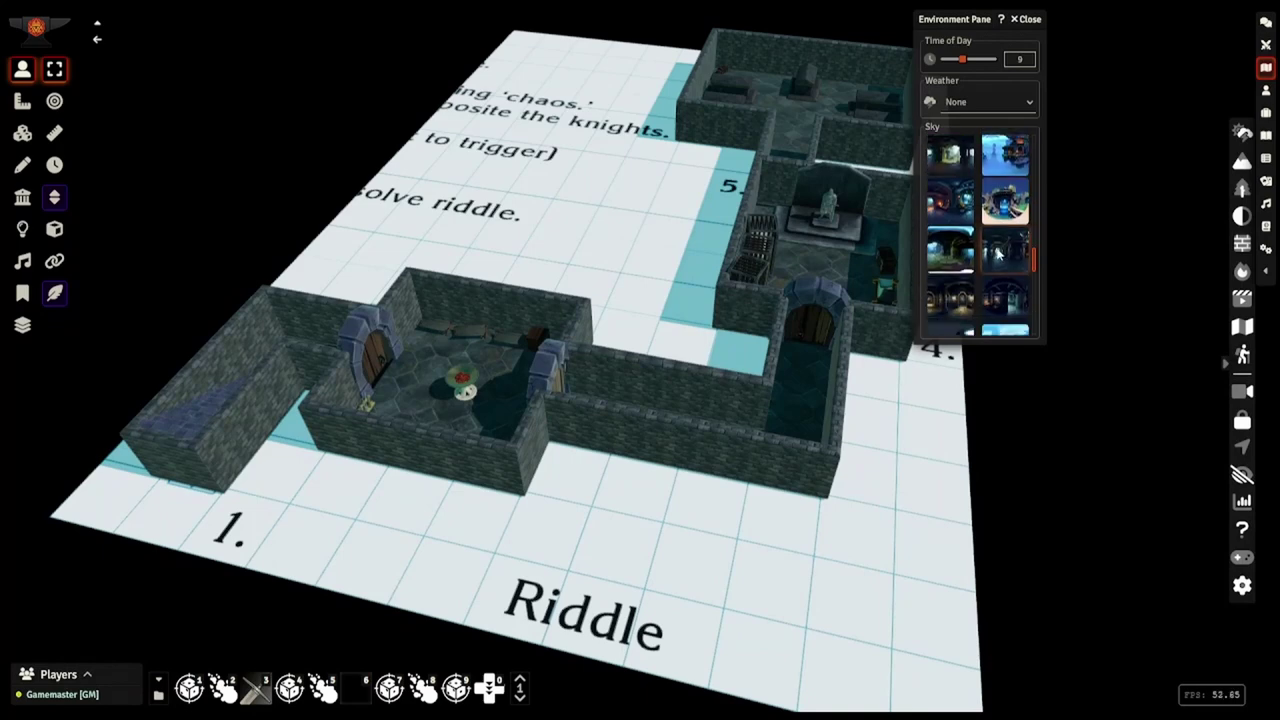
{"action": "scroll", "coordinate": [975, 265], "scroll_direction": "up", "scroll_amount": 2}
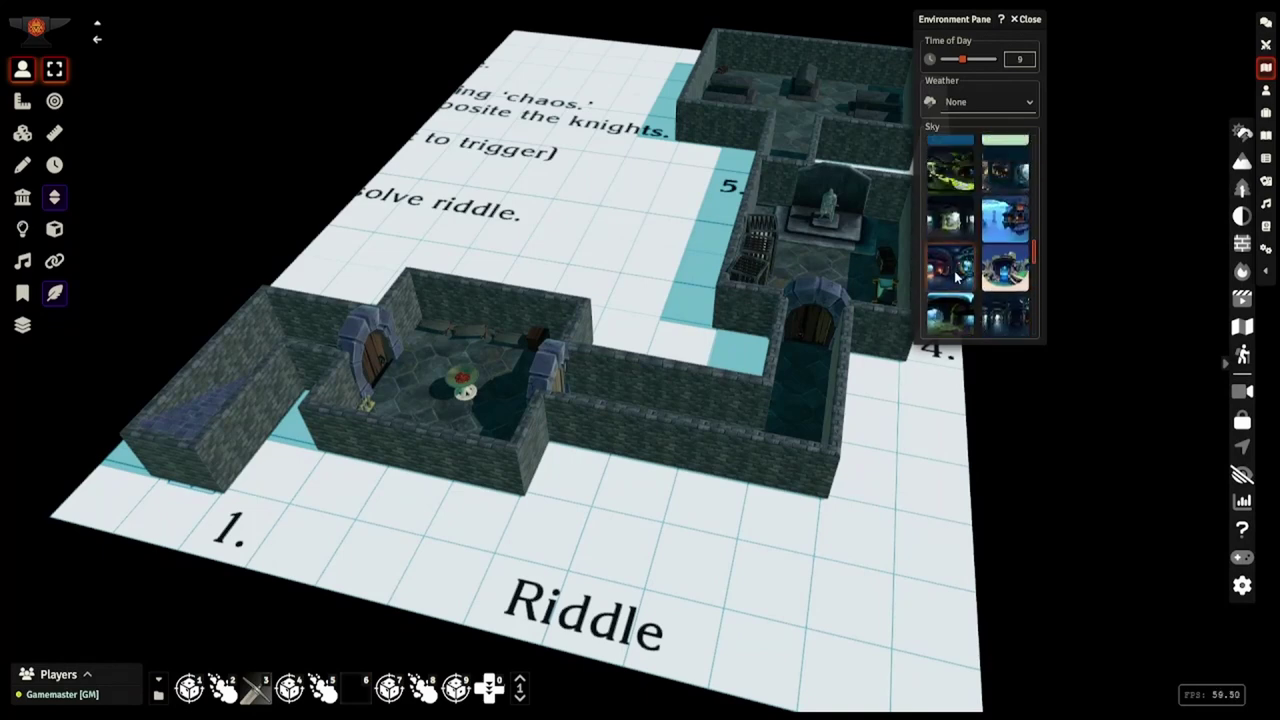
Try several dark fantasy sky panoramas to compare how each one lights the dungeon
{"action": "left_click", "coordinate": [948, 283]}
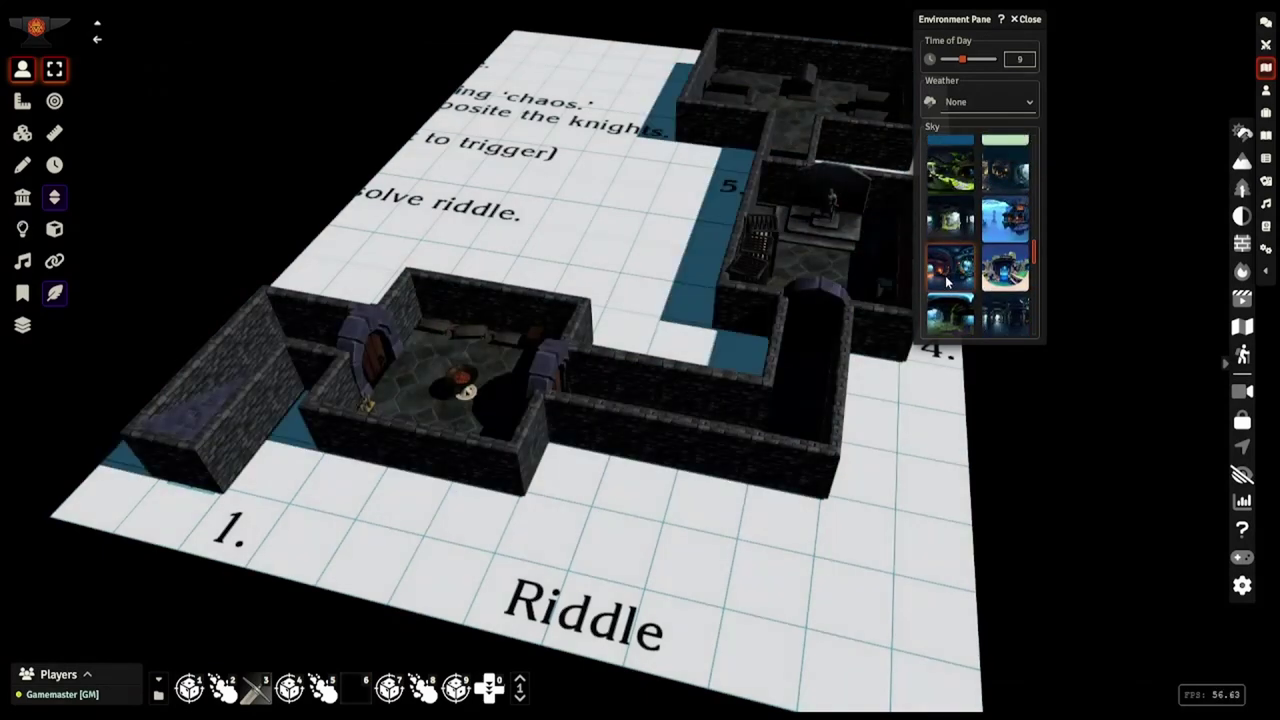
{"action": "left_click_drag", "start_coordinate": [722, 368], "coordinate": [745, 352]}
{"action": "scroll", "coordinate": [745, 352], "scroll_direction": "up", "scroll_amount": 3}
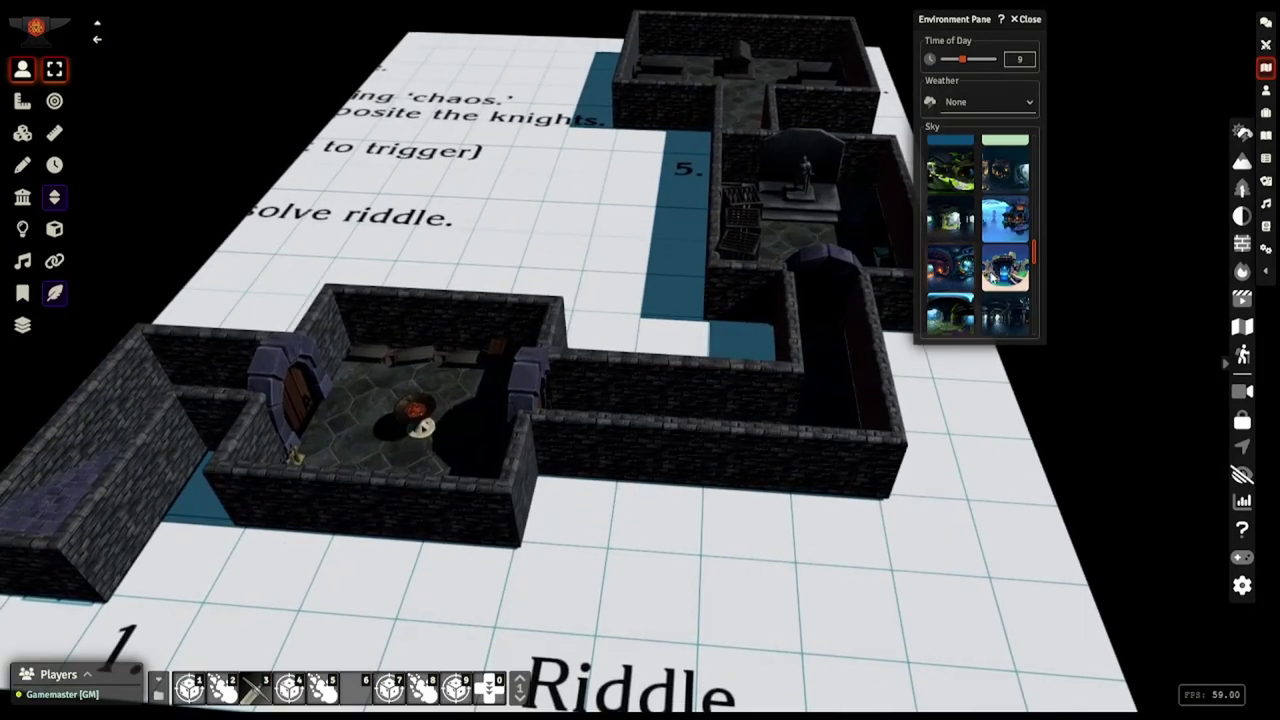
{"action": "scroll", "coordinate": [1010, 272], "scroll_direction": "down", "scroll_amount": 1}
{"action": "left_click", "coordinate": [1008, 263]}
{"action": "scroll", "coordinate": [1008, 263], "scroll_direction": "down", "scroll_amount": 2}
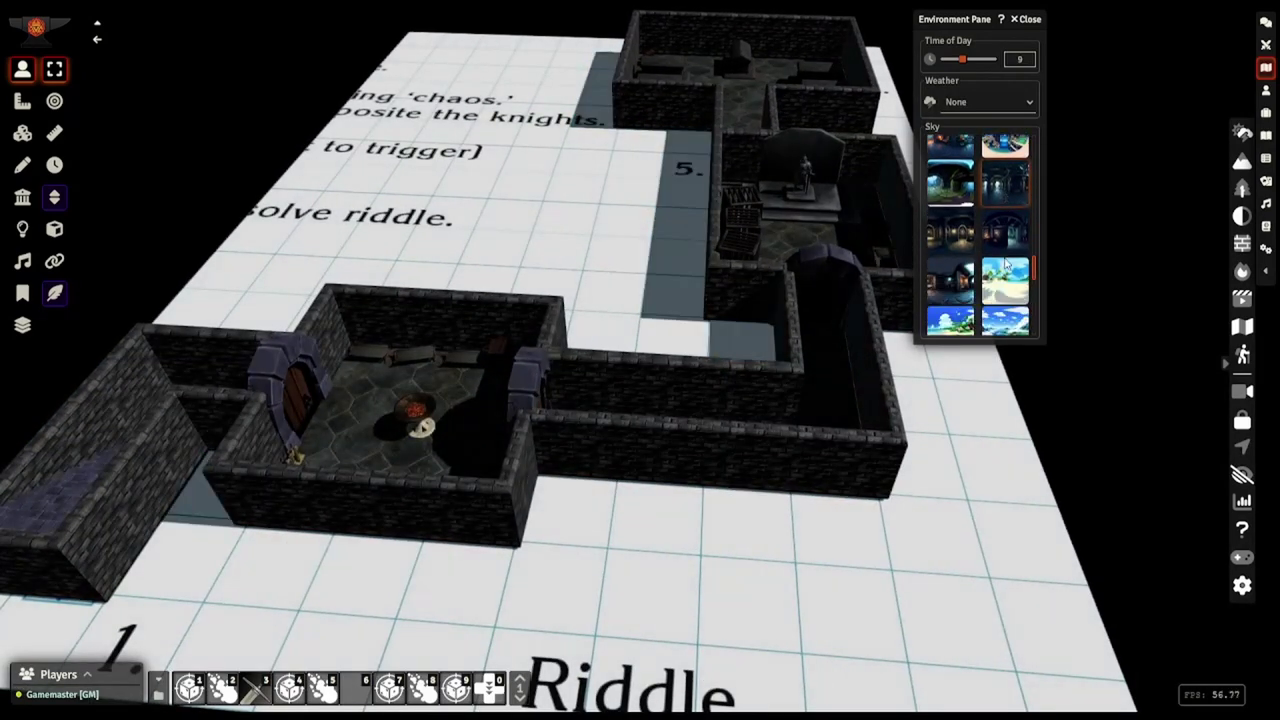
{"action": "left_click", "coordinate": [953, 243]}
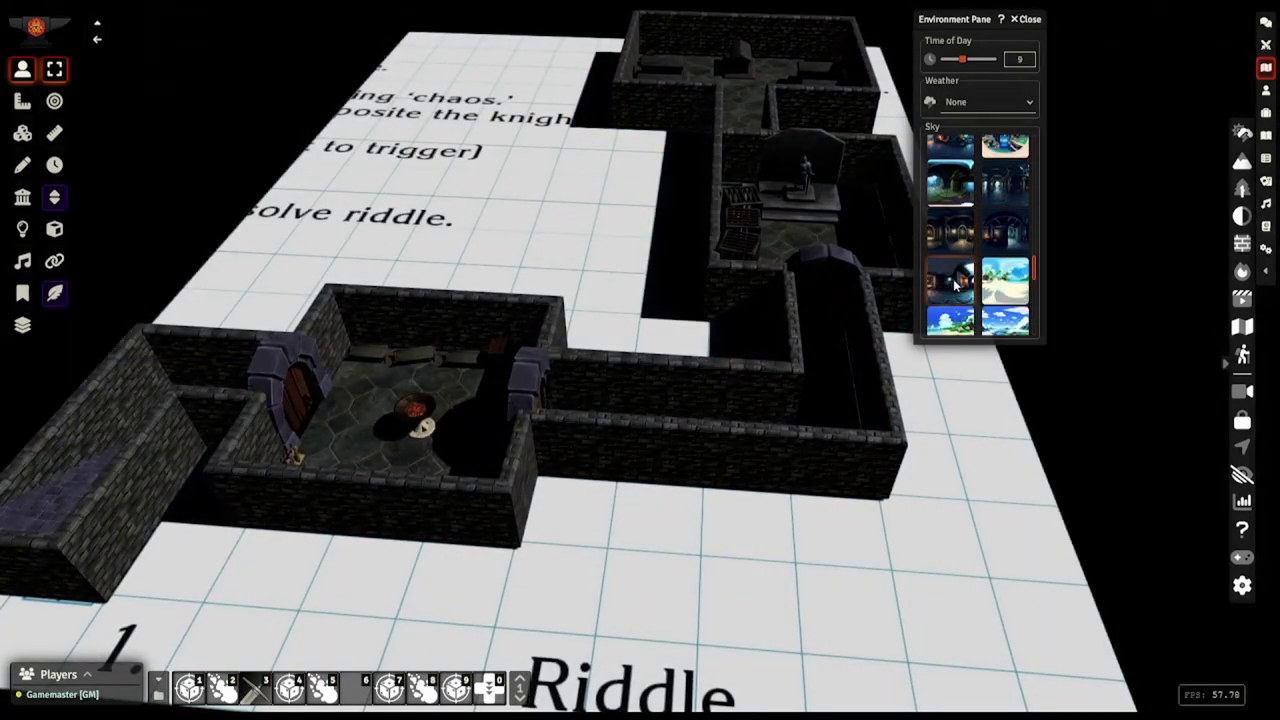
{"action": "left_click", "coordinate": [955, 285]}
Apply the dark blue hall panorama as the sky and set the time of day to 13, closing the environment settings
{"action": "left_click", "coordinate": [1016, 231]}
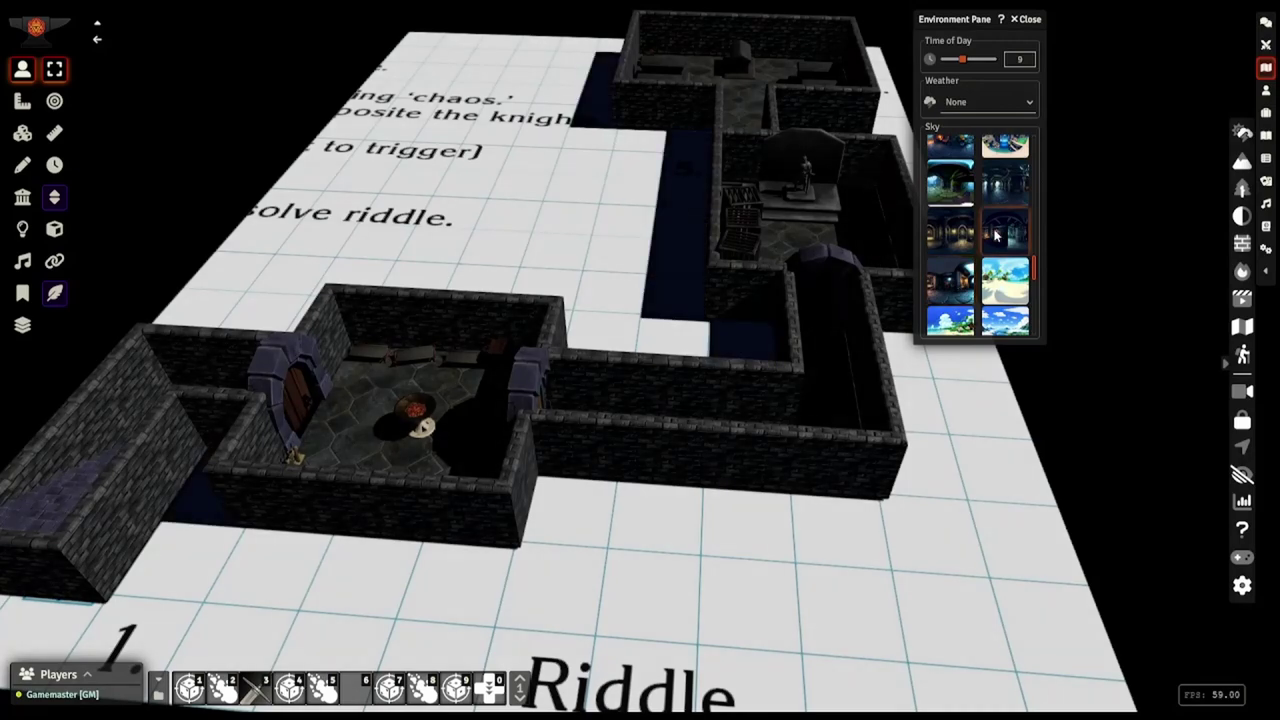
{"action": "left_click_drag", "start_coordinate": [925, 488], "coordinate": [948, 505]}
{"action": "right_click_drag", "start_coordinate": [725, 298], "coordinate": [683, 376]}
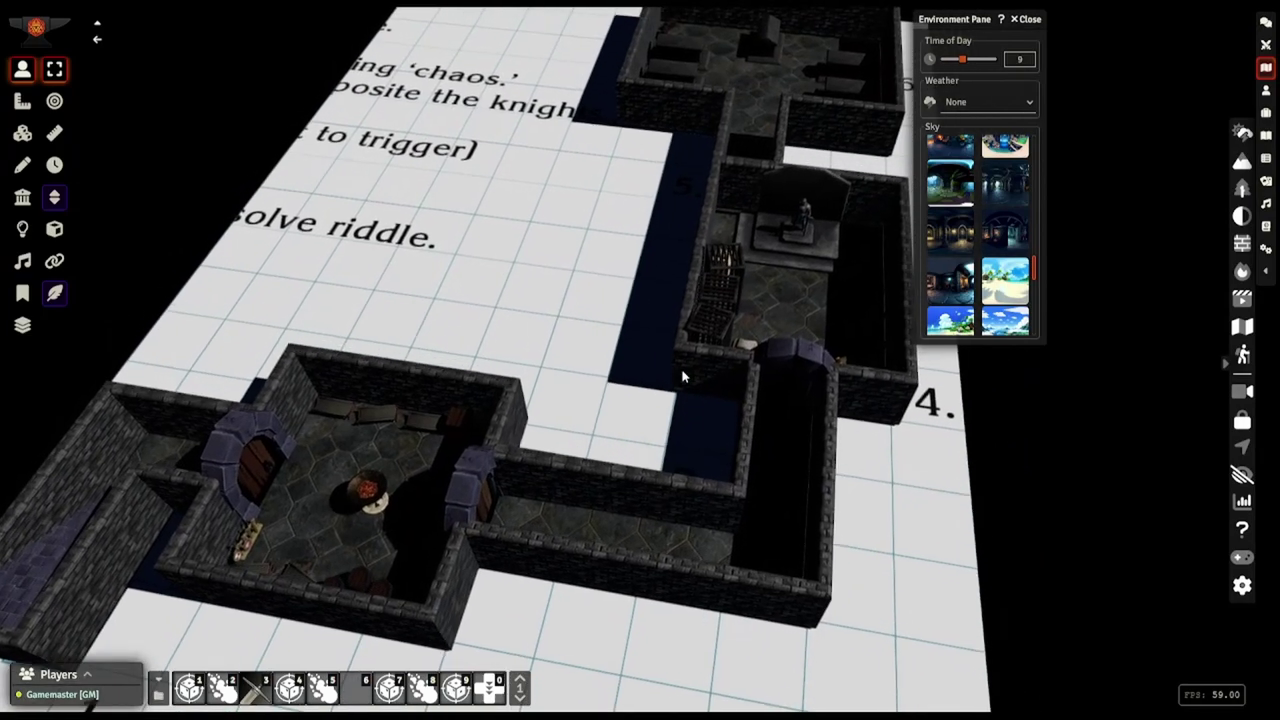
{"action": "left_click_drag", "start_coordinate": [963, 60], "coordinate": [971, 62]}
{"action": "left_click", "coordinate": [1017, 19]}
Open the Delian Tomb (DI) scene's 3D Canvas configuration and show its advanced lighting settings
{"action": "left_click", "coordinate": [1266, 274]}
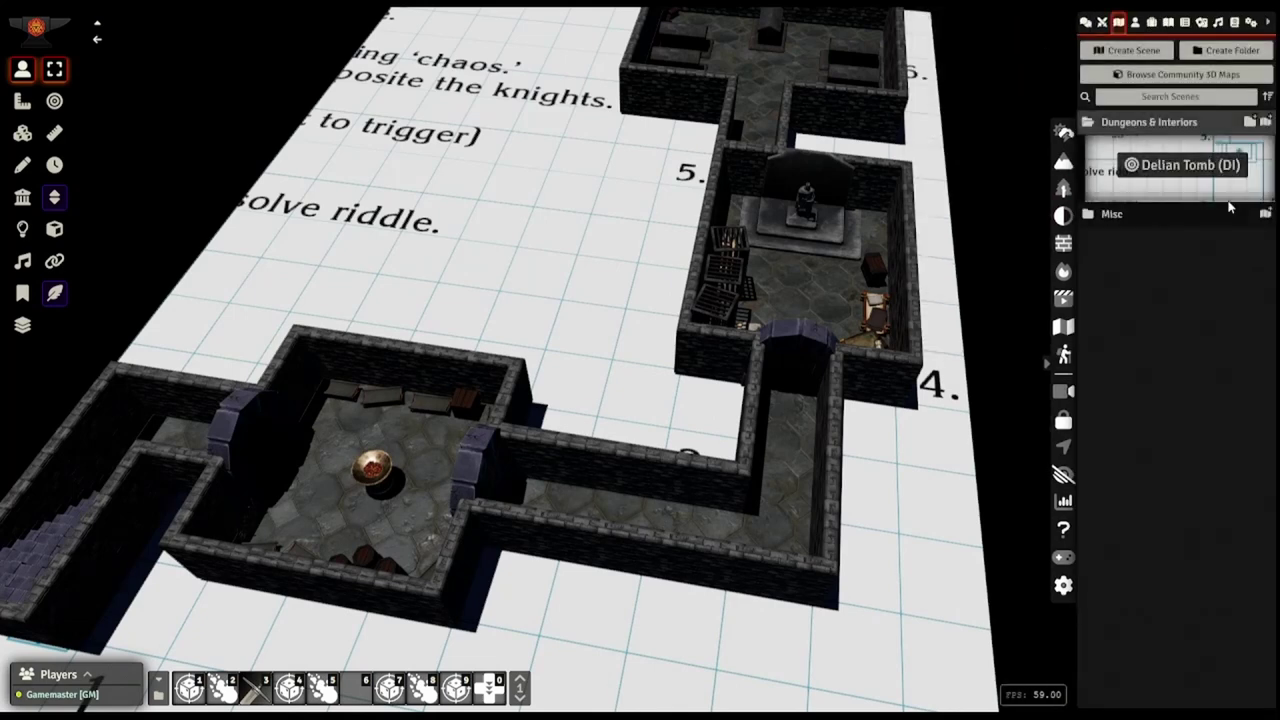
{"action": "right_click", "coordinate": [1160, 190]}
{"action": "left_click", "coordinate": [1124, 213]}
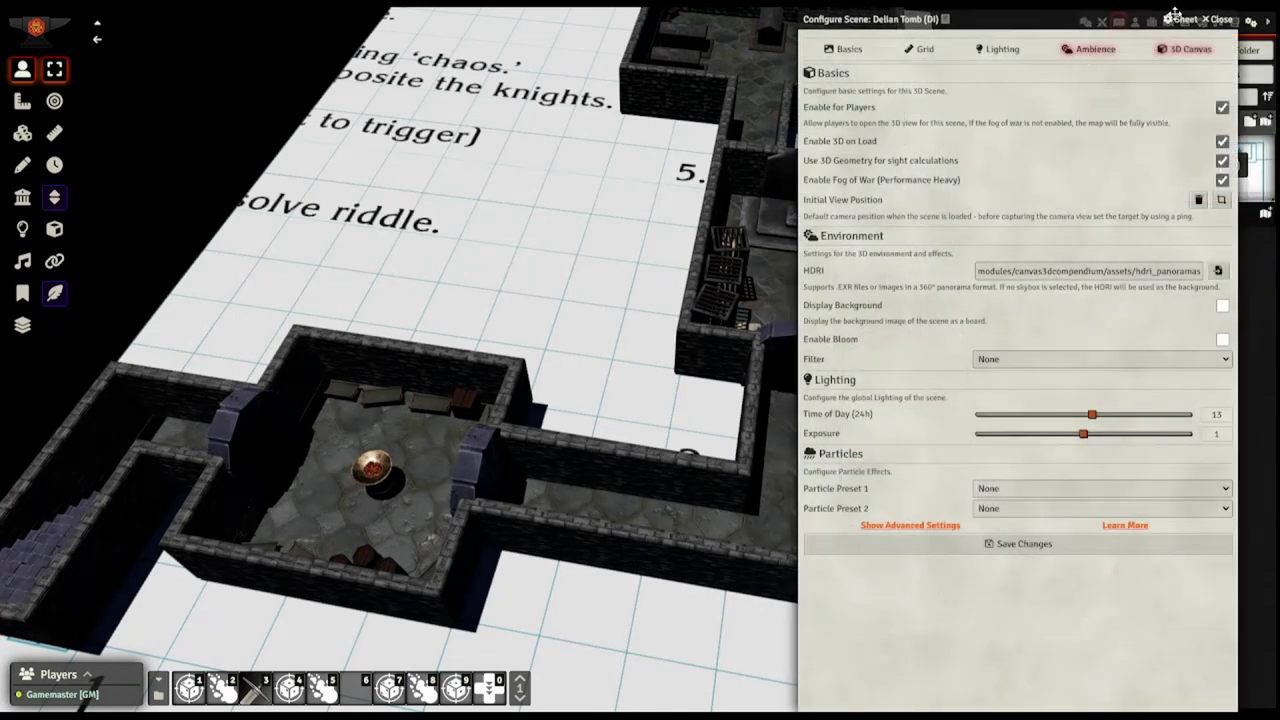
{"action": "left_click", "coordinate": [912, 525]}
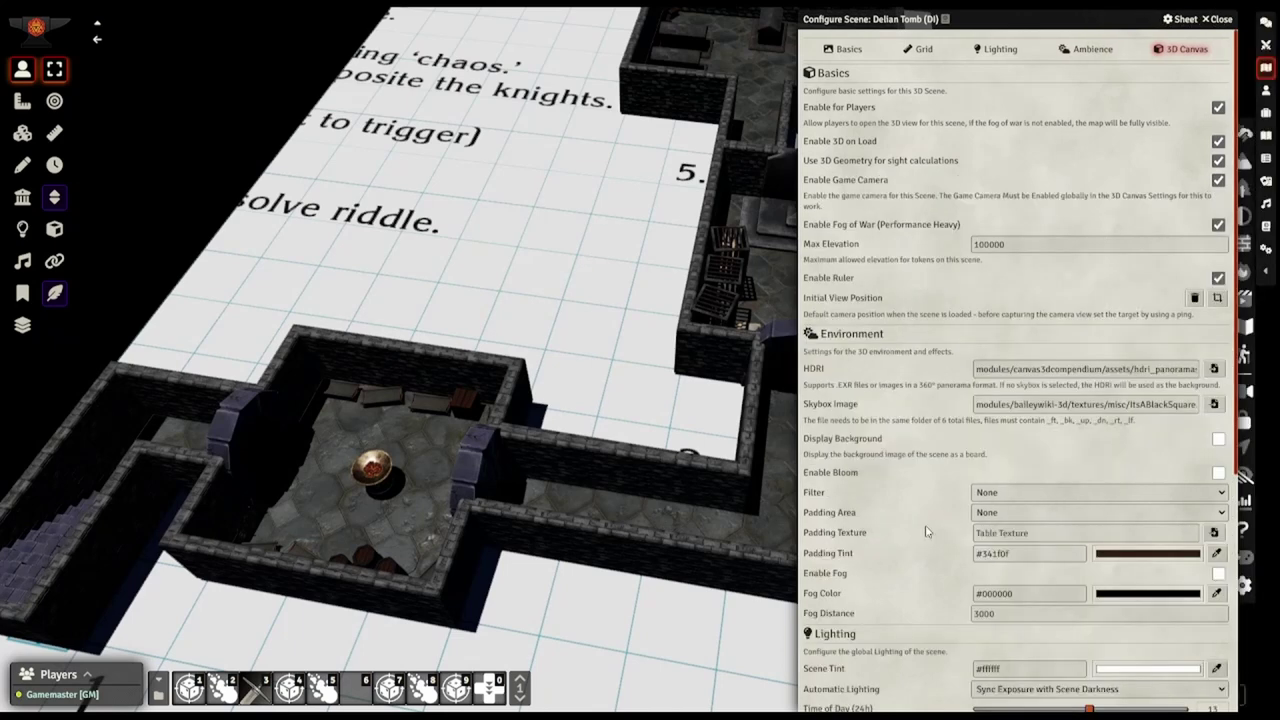
{"action": "scroll", "coordinate": [913, 402], "scroll_direction": "down", "scroll_amount": 4}
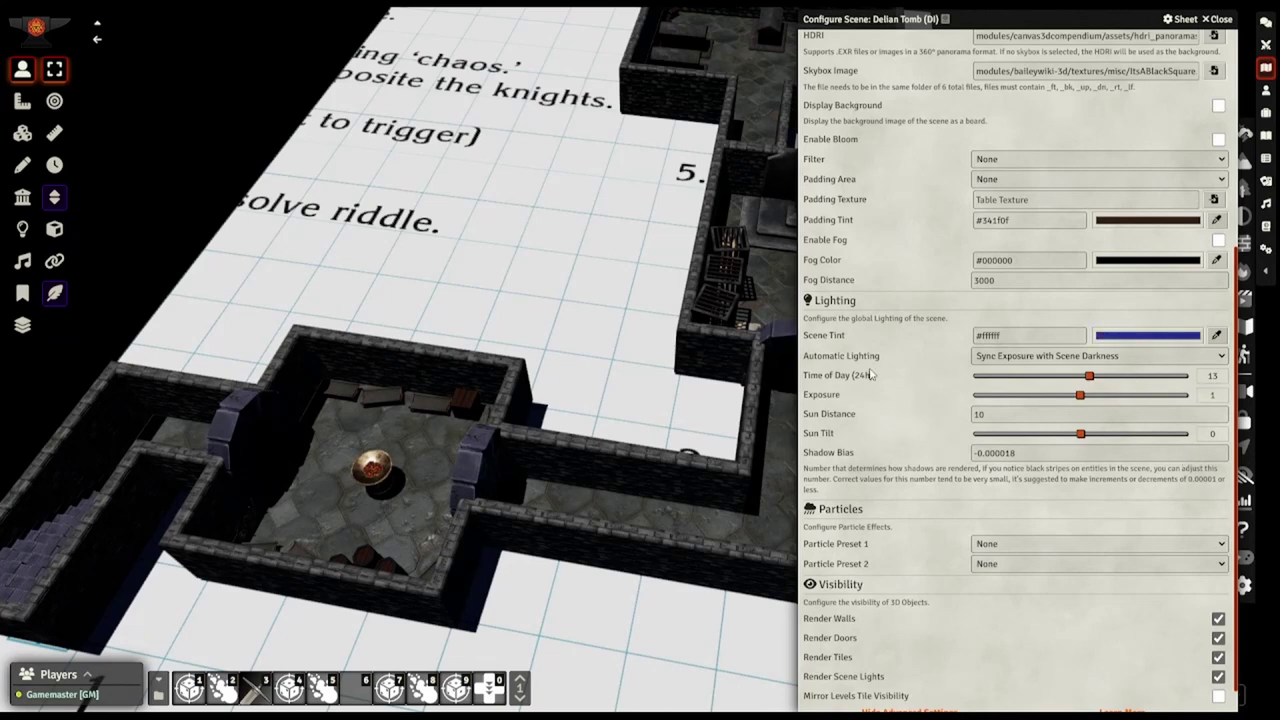
Set the Scene Tint to the muted blue #616a98 and save the scene configuration
{"action": "left_click_drag", "start_coordinate": [549, 366], "coordinate": [645, 352]}
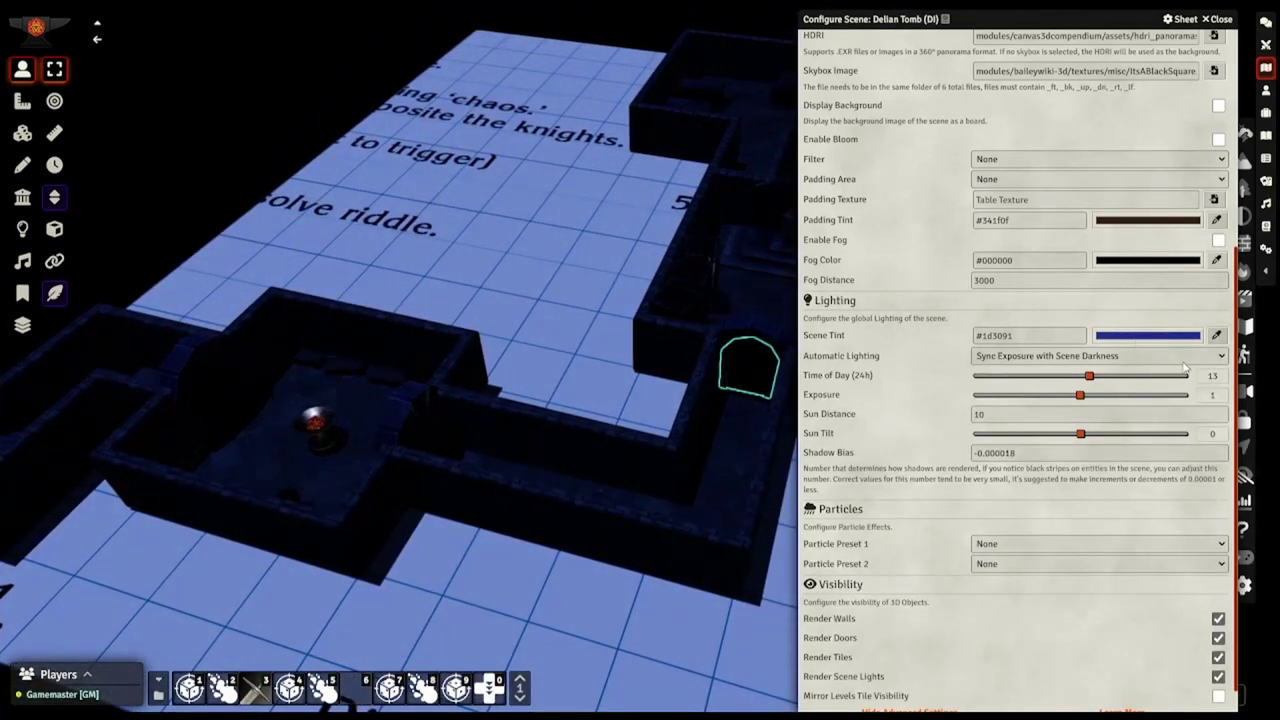
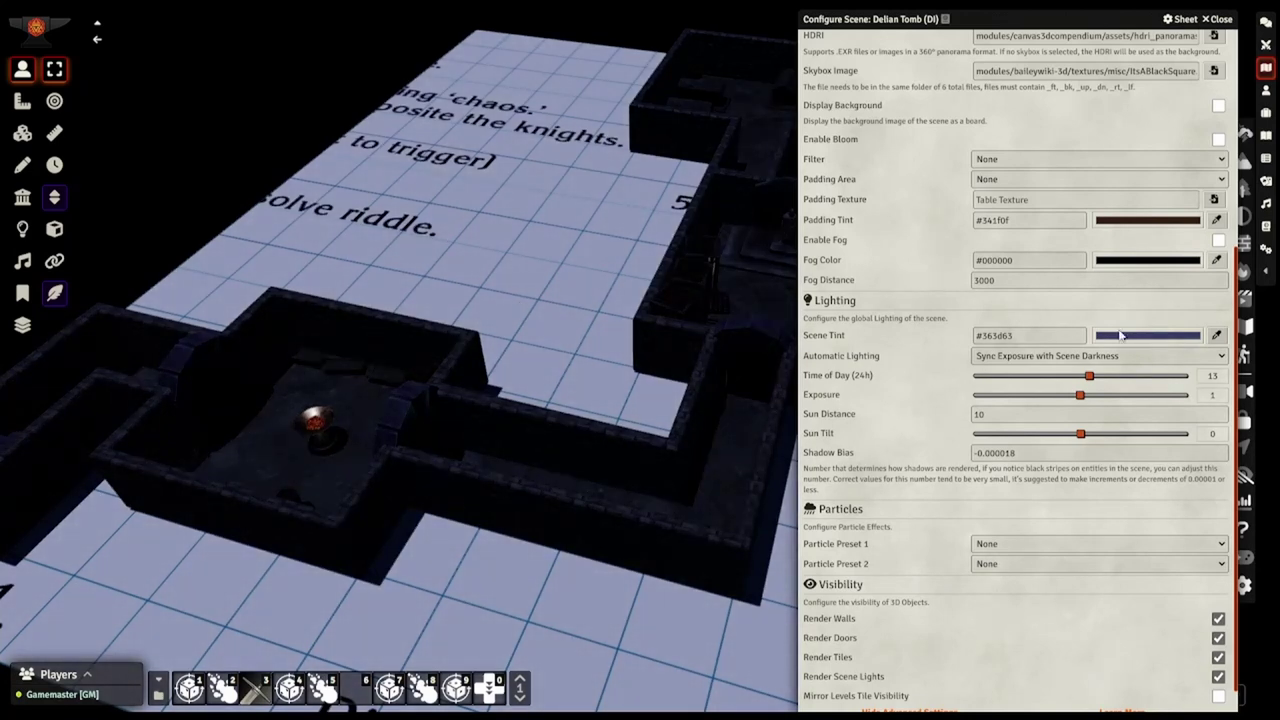
{"action": "left_click", "coordinate": [514, 388]}
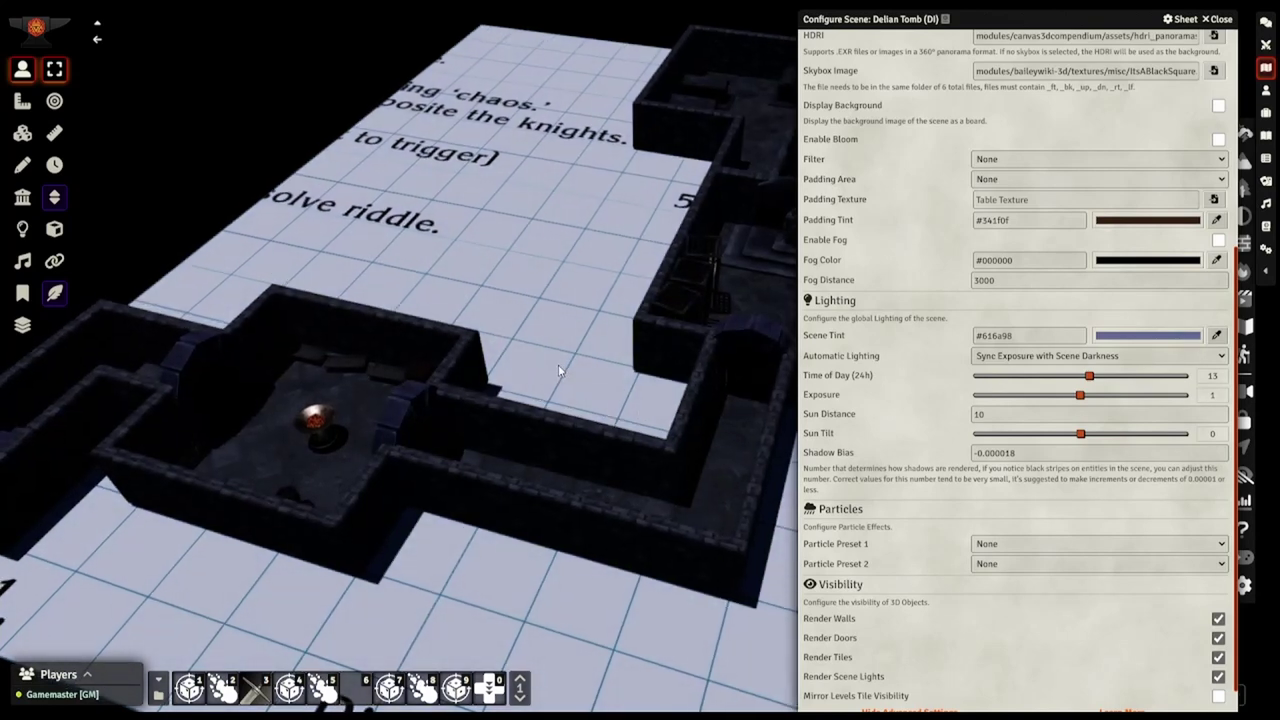
{"action": "left_click_drag", "start_coordinate": [559, 367], "coordinate": [632, 342]}
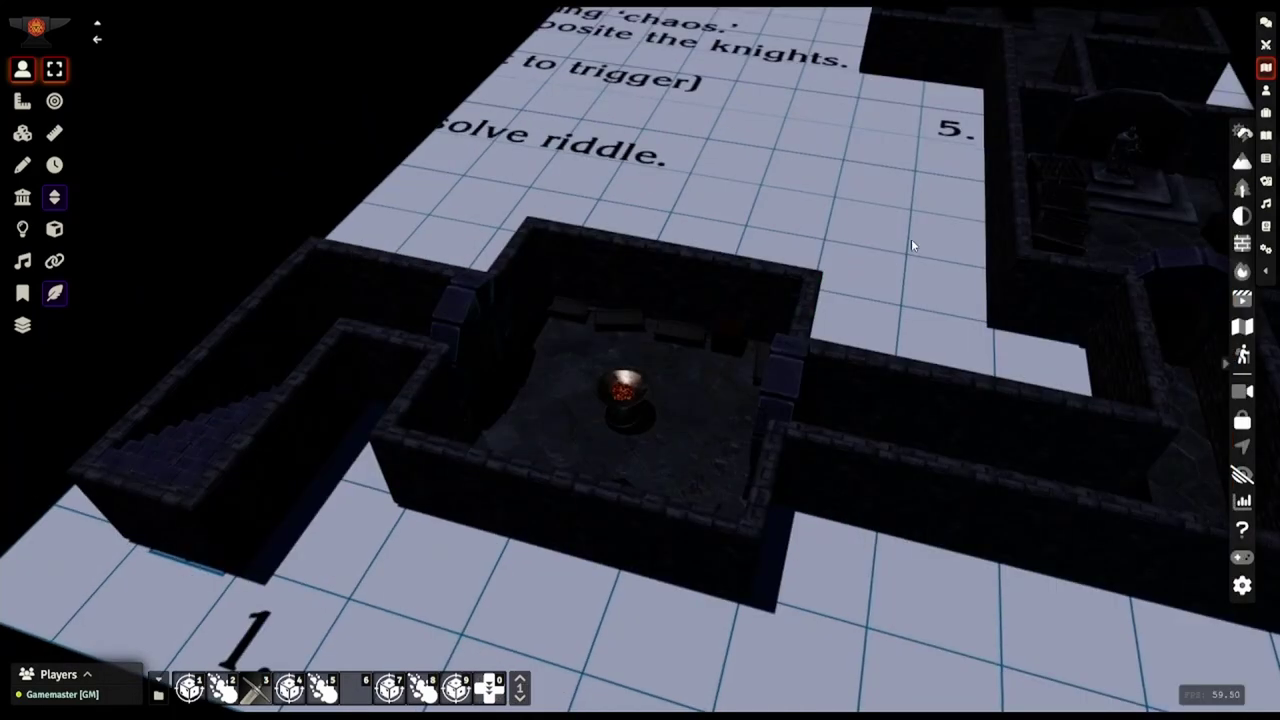
Examine the tinted lighting across the dungeon, from the statue room back to the brazier room and entrance stairs
{"action": "left_click_drag", "start_coordinate": [911, 239], "coordinate": [910, 243]}
{"action": "right_click_drag", "start_coordinate": [910, 243], "coordinate": [824, 289]}
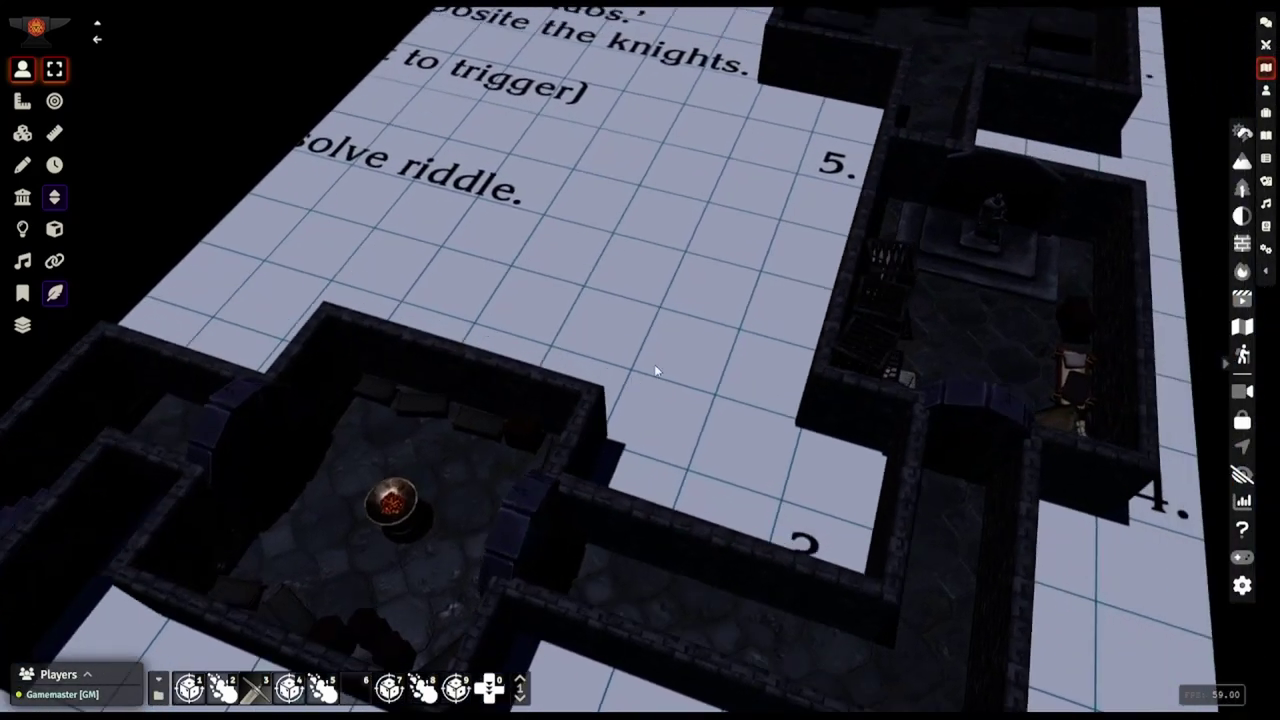
{"action": "scroll", "coordinate": [654, 364], "scroll_direction": "down", "scroll_amount": 5}
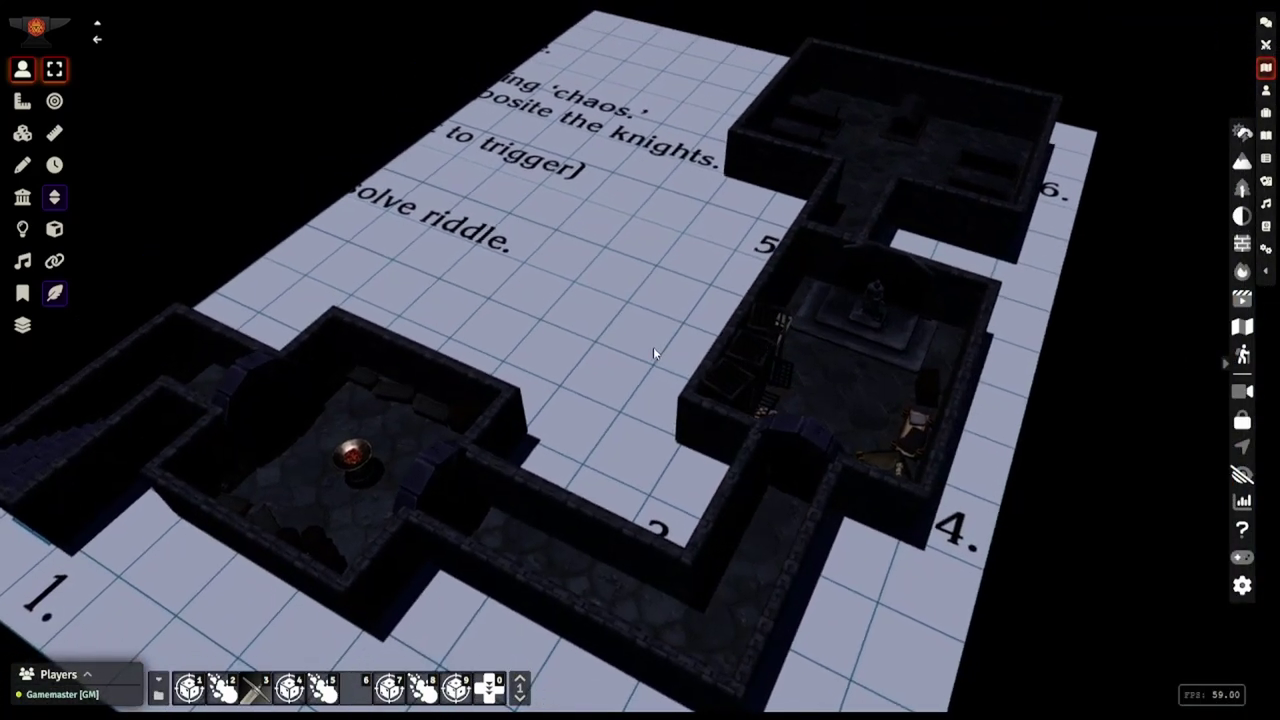
{"action": "middle_click_drag", "start_coordinate": [597, 362], "coordinate": [750, 280]}
{"action": "scroll", "coordinate": [586, 365], "scroll_direction": "up", "scroll_amount": 5}
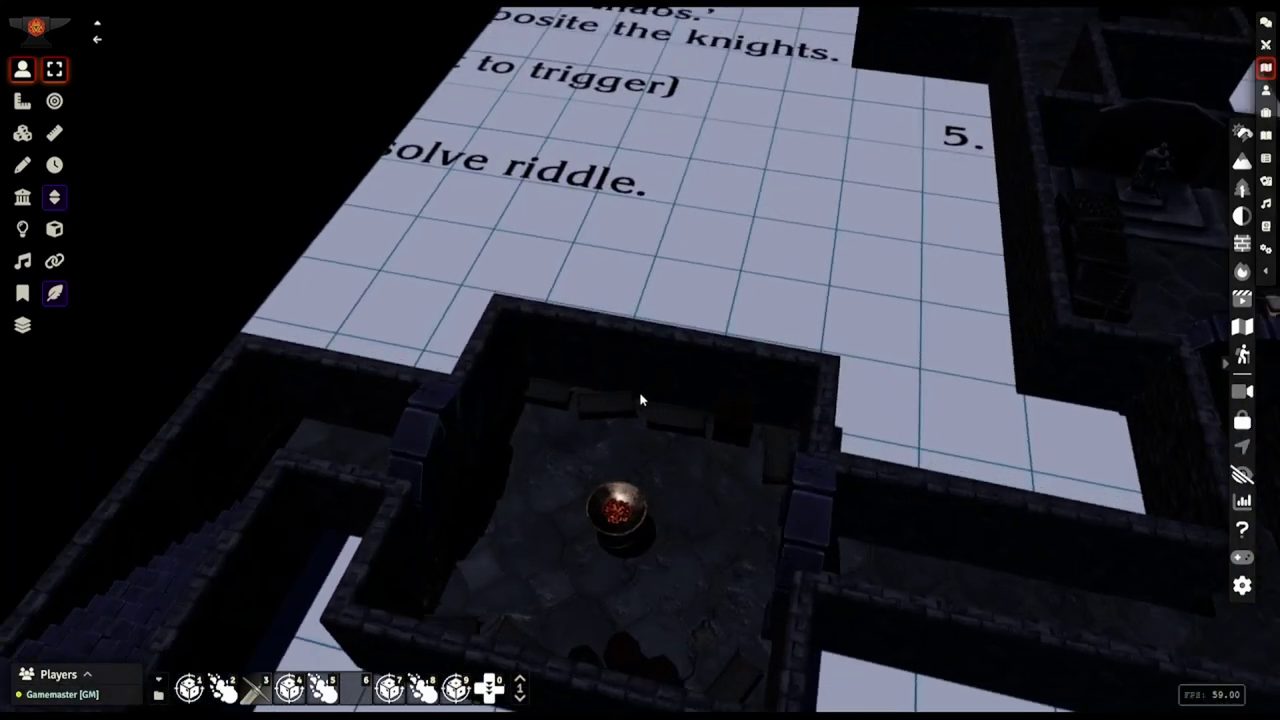
{"action": "scroll", "coordinate": [680, 382], "scroll_direction": "down", "scroll_amount": 3}
{"action": "right_click_drag", "start_coordinate": [718, 365], "coordinate": [1108, 290]}
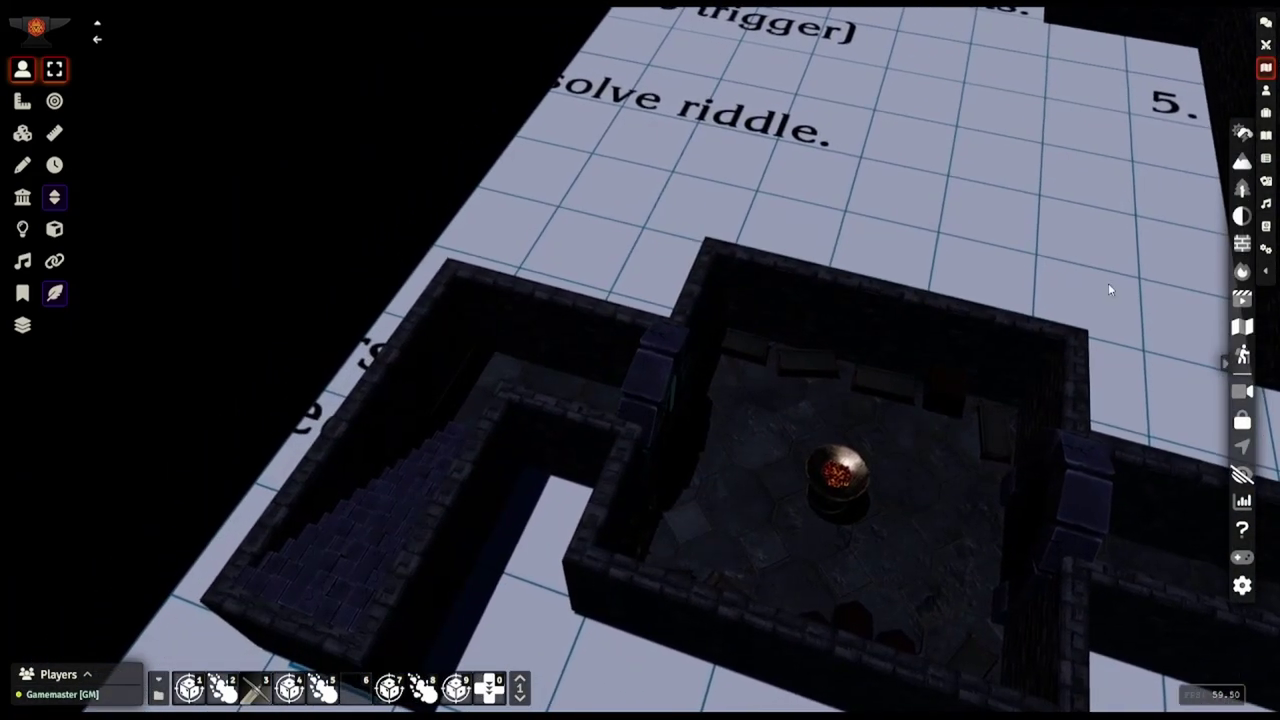
Search the compendiums for "3d" and open the Baileywiki 3D Prefabs compendium
{"action": "left_click", "coordinate": [1267, 274]}
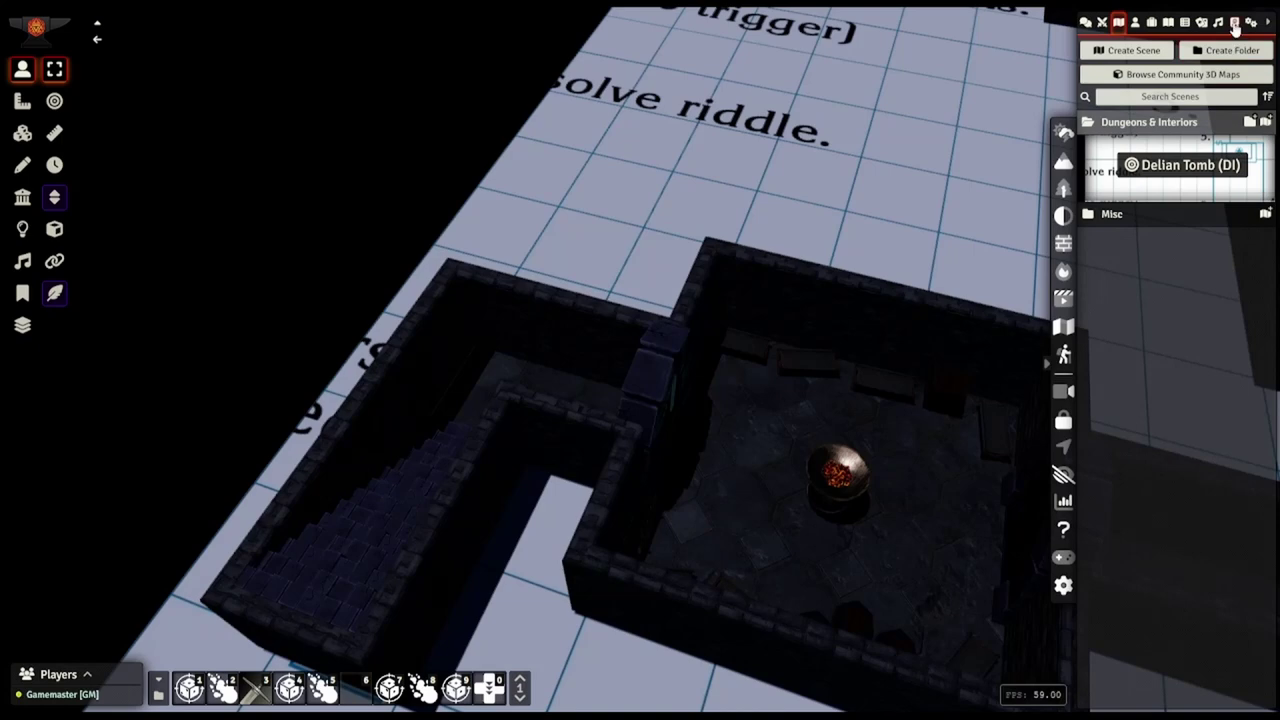
{"action": "left_click", "coordinate": [1235, 24]}
{"action": "left_click", "coordinate": [1160, 72]}
{"action": "type", "text": "3d"}
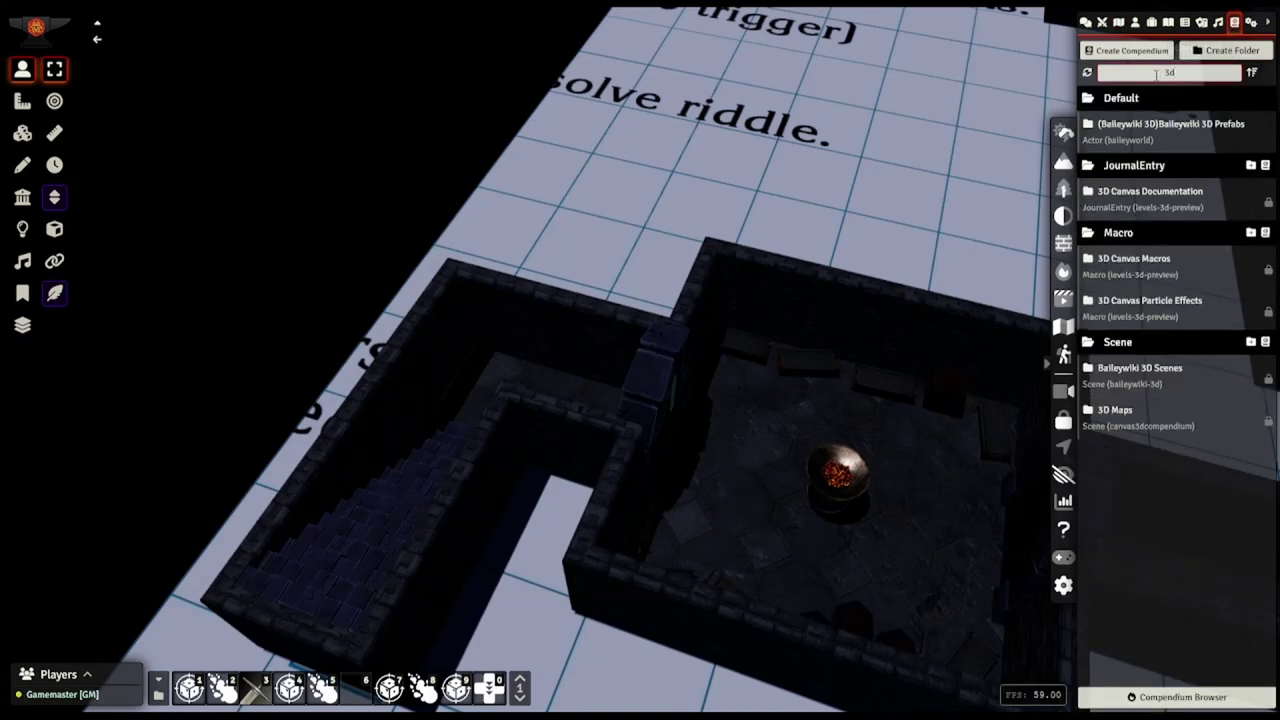
{"action": "left_click", "coordinate": [1190, 135]}
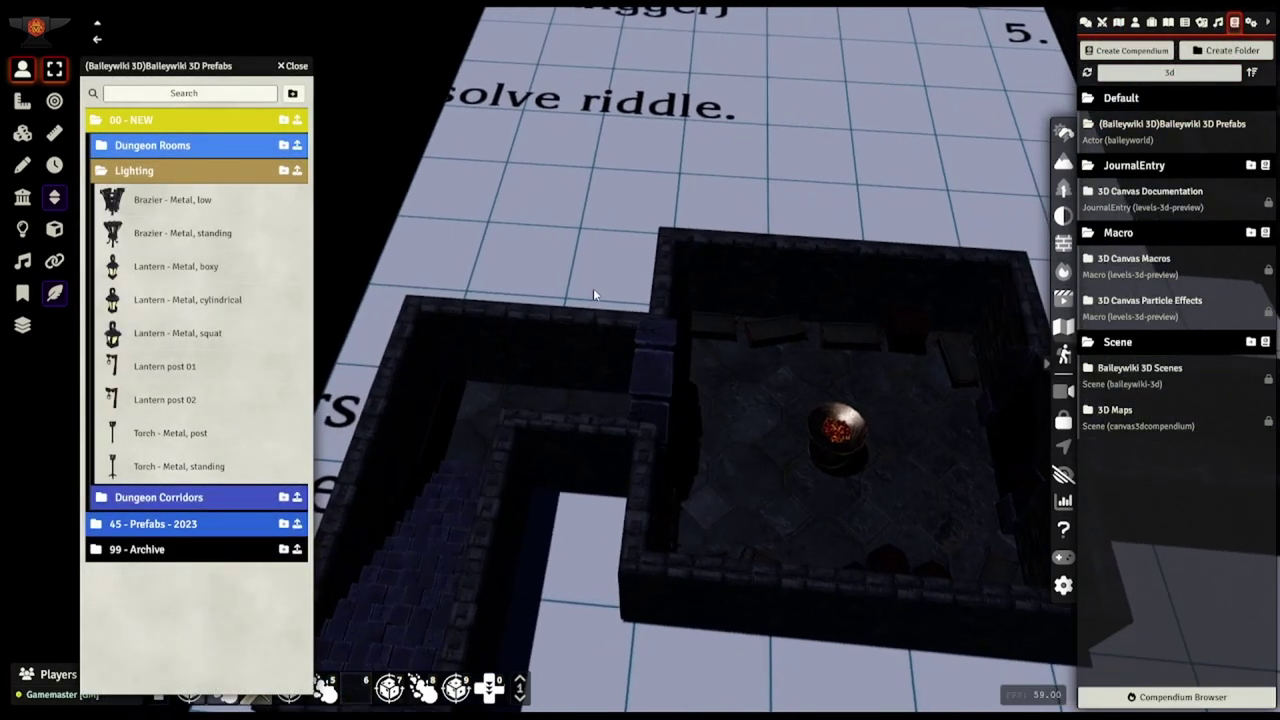
Place a Torch - Metal, standing prefab at the foot of the entrance stairs and move it into the corridor corner
{"action": "scroll", "coordinate": [612, 338], "scroll_direction": "up", "scroll_amount": 5}
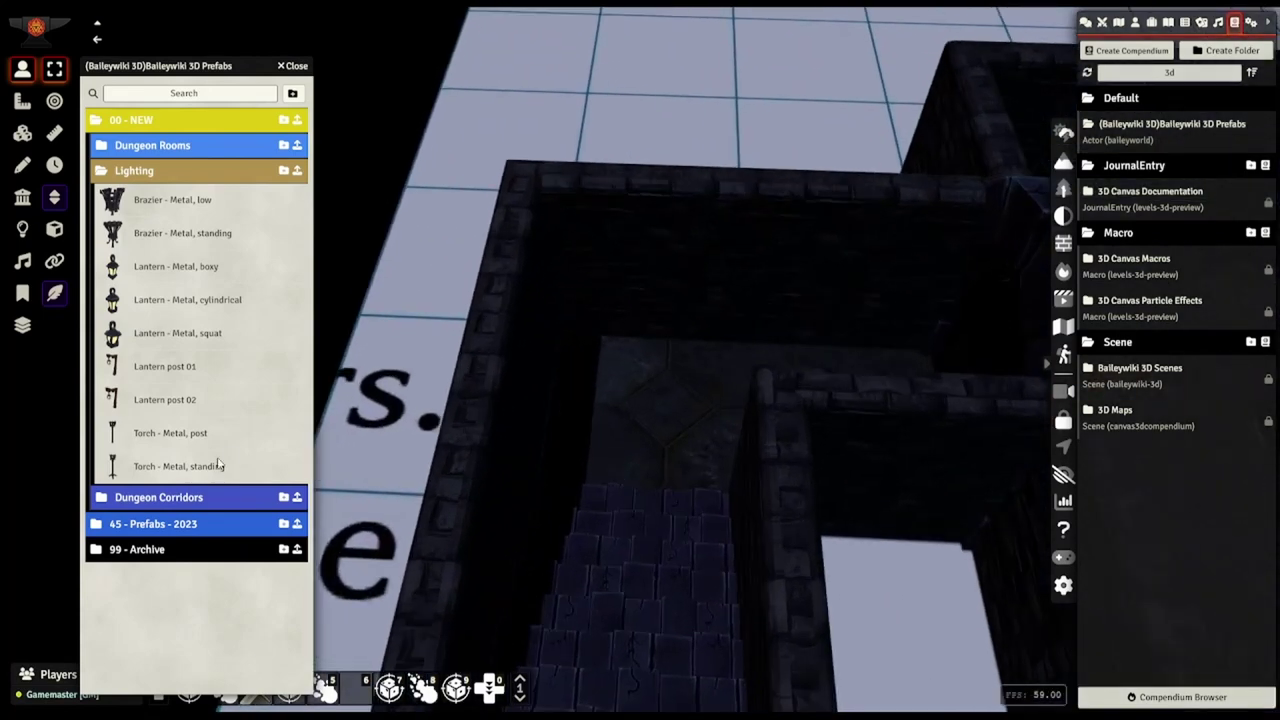
{"action": "key", "text": "ctrl+v"}
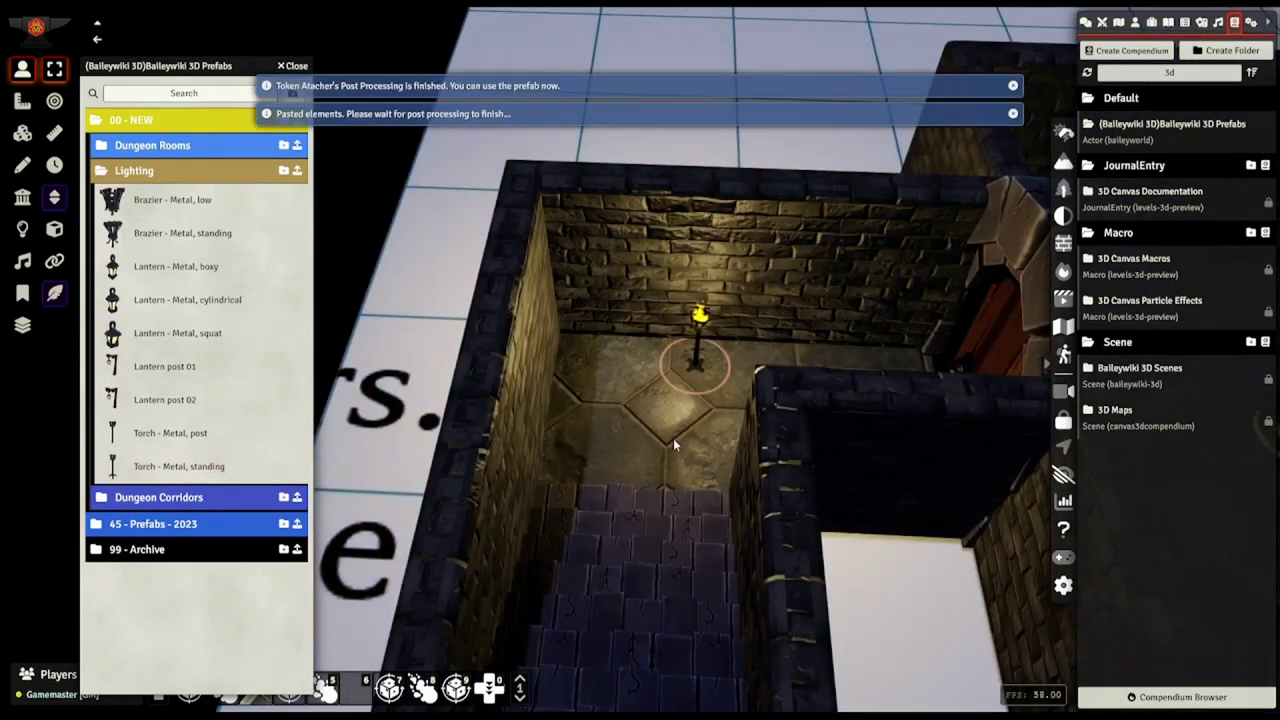
{"action": "left_click_drag", "start_coordinate": [690, 367], "coordinate": [593, 355]}
Place another standing metal torch in the outer corner of the corridor bend beside area 3
{"action": "right_click_drag", "start_coordinate": [882, 382], "coordinate": [745, 400]}
{"action": "scroll", "coordinate": [866, 400], "scroll_direction": "down", "scroll_amount": 3}
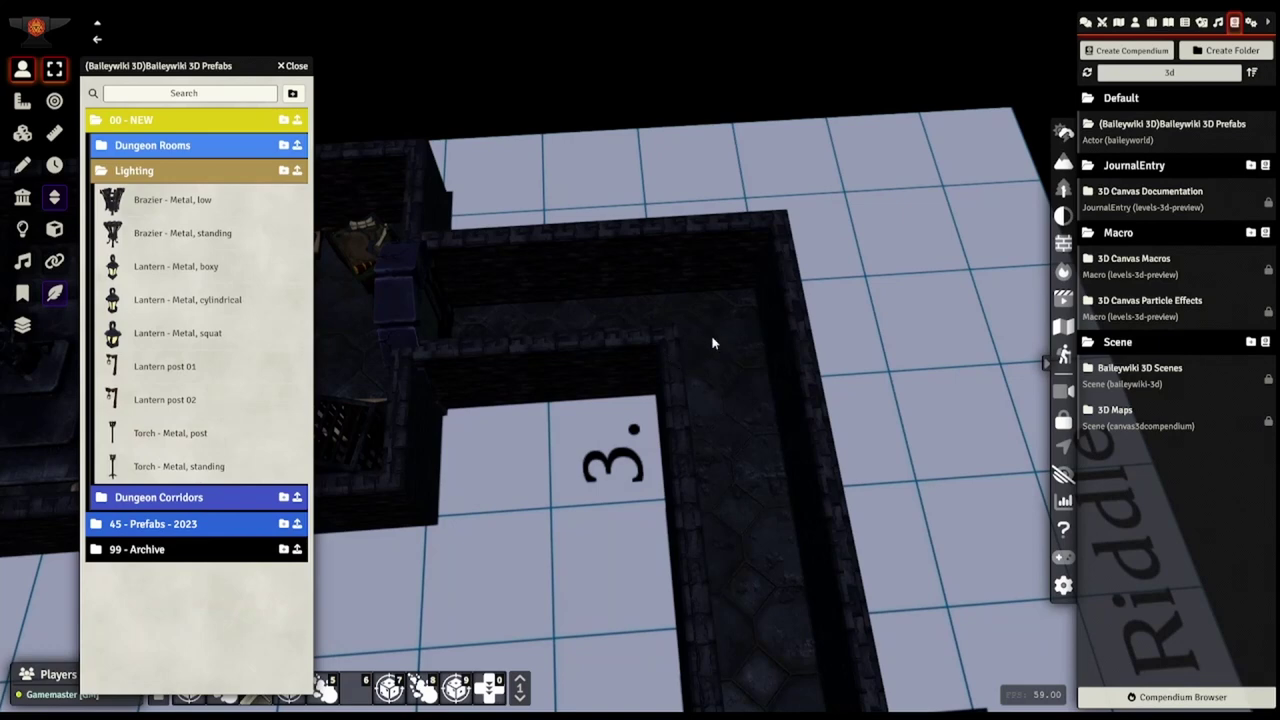
{"action": "key", "text": "ctrl+v"}
{"action": "left_click_drag", "start_coordinate": [741, 307], "coordinate": [740, 305]}
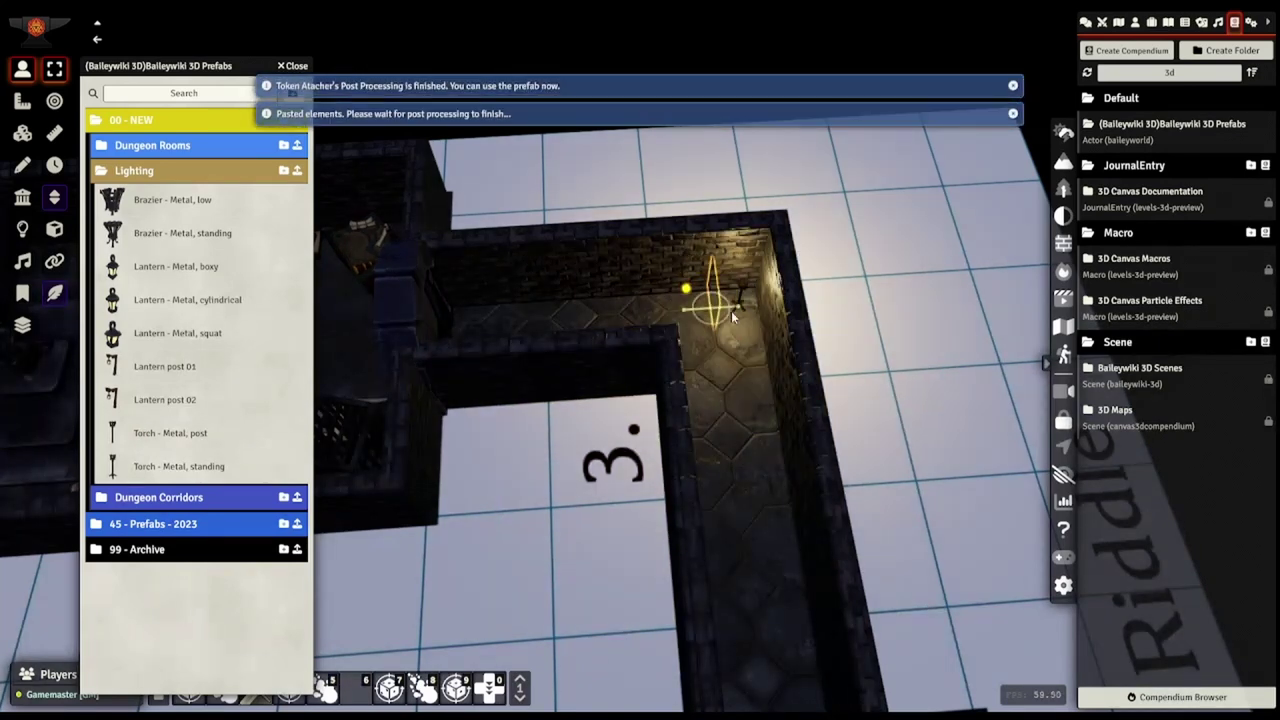
Place a standing metal torch between the map table and the arched door, and close the prefab compendium
{"action": "right_click_drag", "start_coordinate": [741, 325], "coordinate": [574, 432]}
{"action": "scroll", "coordinate": [574, 432], "scroll_direction": "up", "scroll_amount": 2}
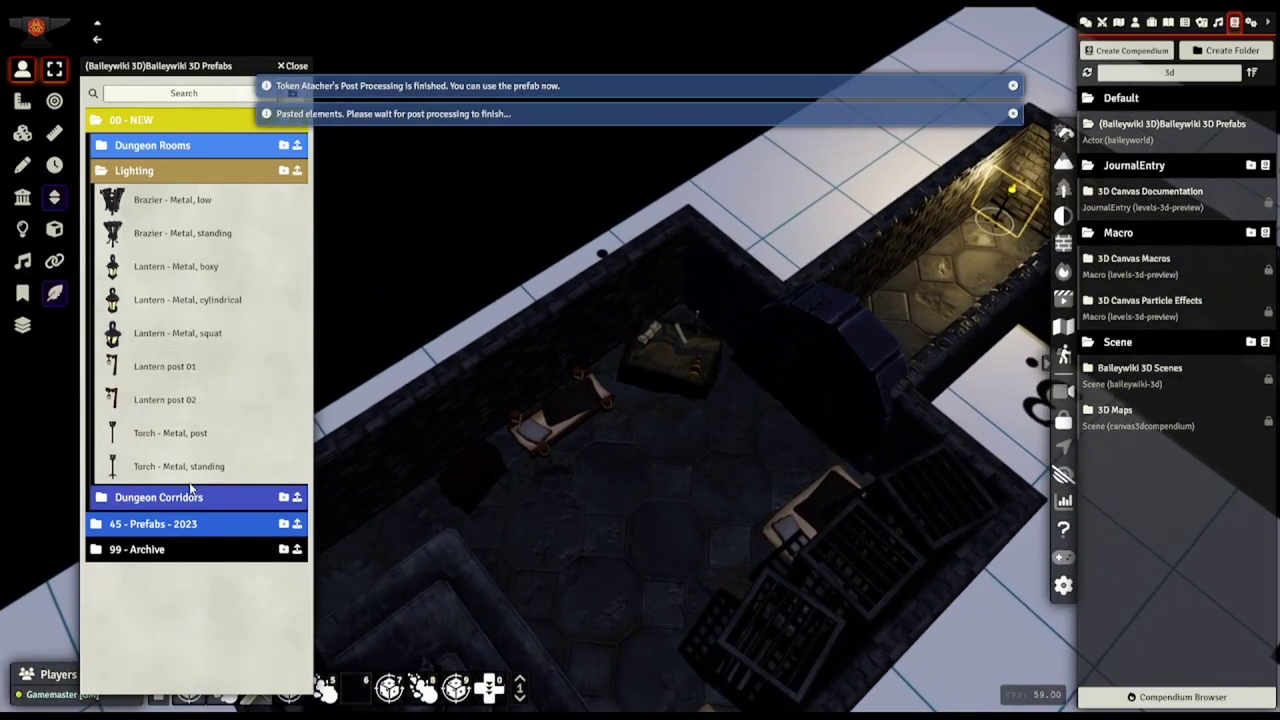
{"action": "left_click_drag", "start_coordinate": [179, 468], "coordinate": [702, 416]}
{"action": "key", "text": "ctrl+v"}
{"action": "scroll", "coordinate": [726, 437], "scroll_direction": "up", "scroll_amount": 3}
{"action": "scroll", "coordinate": [690, 450], "scroll_direction": "up", "scroll_amount": 5}
{"action": "scroll", "coordinate": [624, 494], "scroll_direction": "down", "scroll_amount": 3}
{"action": "scroll", "coordinate": [359, 331], "scroll_direction": "down", "scroll_amount": 2}
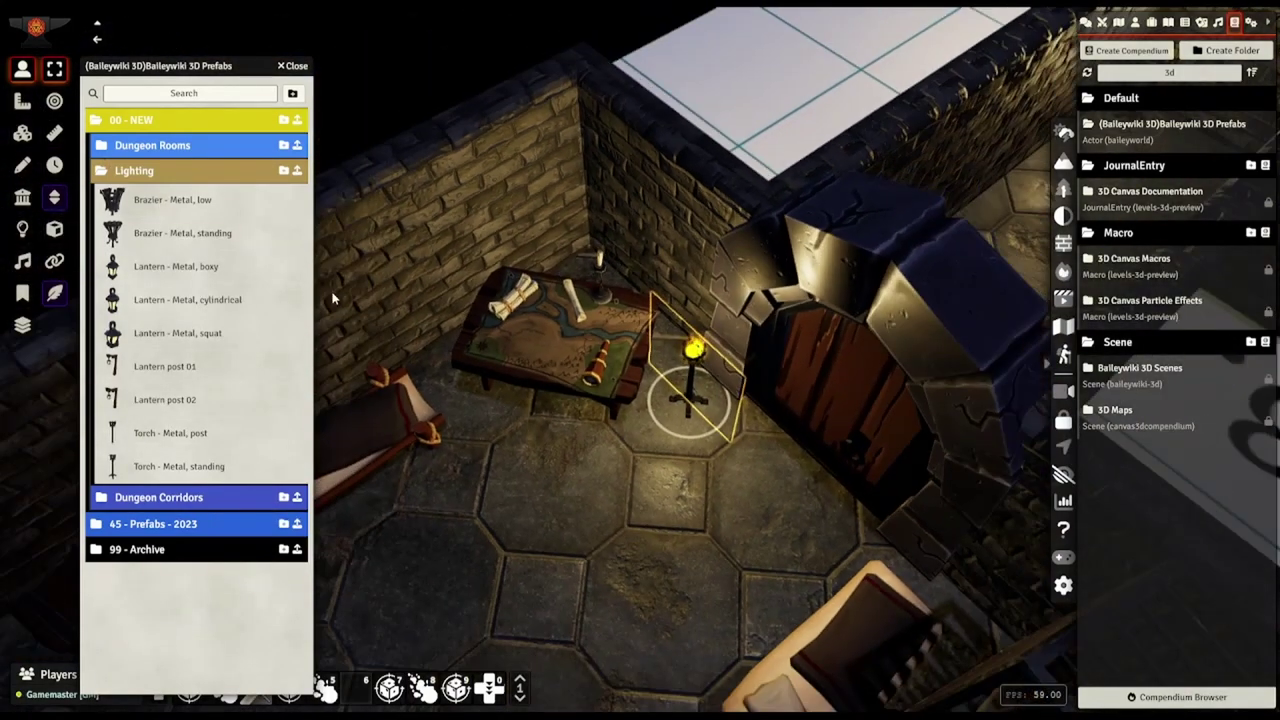
{"action": "left_click", "coordinate": [296, 65]}
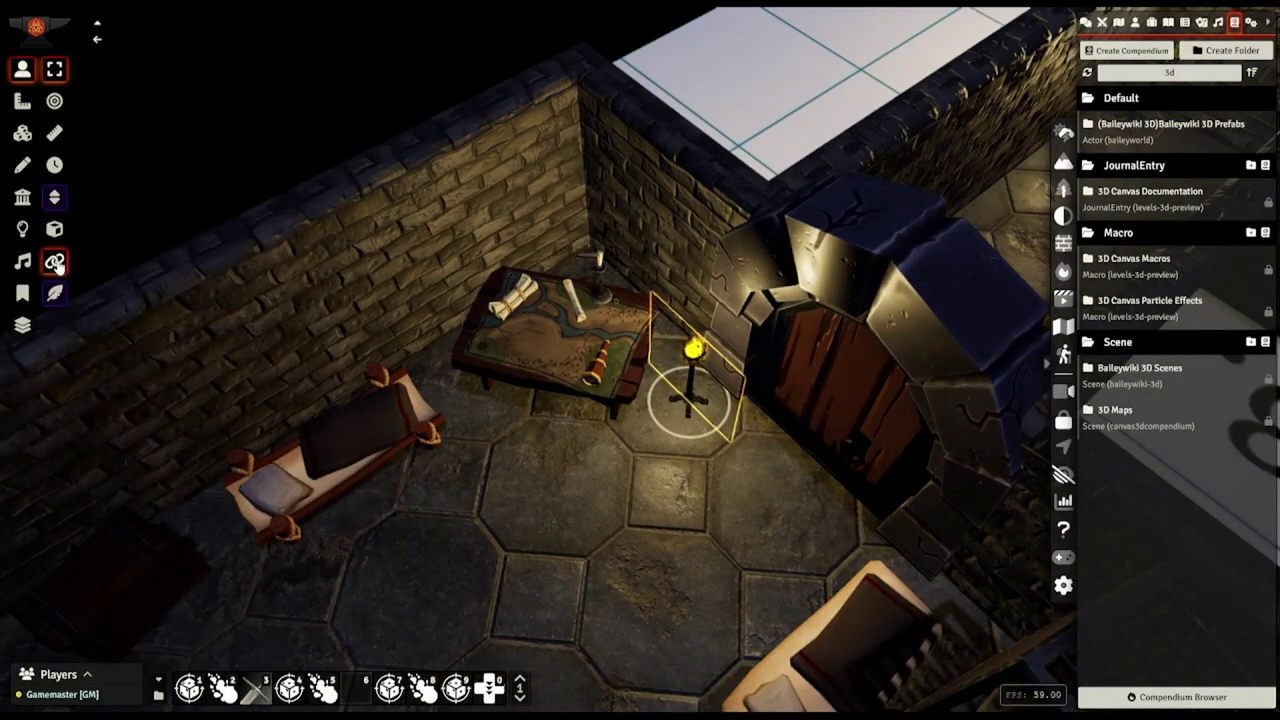
{"action": "middle_click_drag", "start_coordinate": [690, 352], "coordinate": [698, 352]}
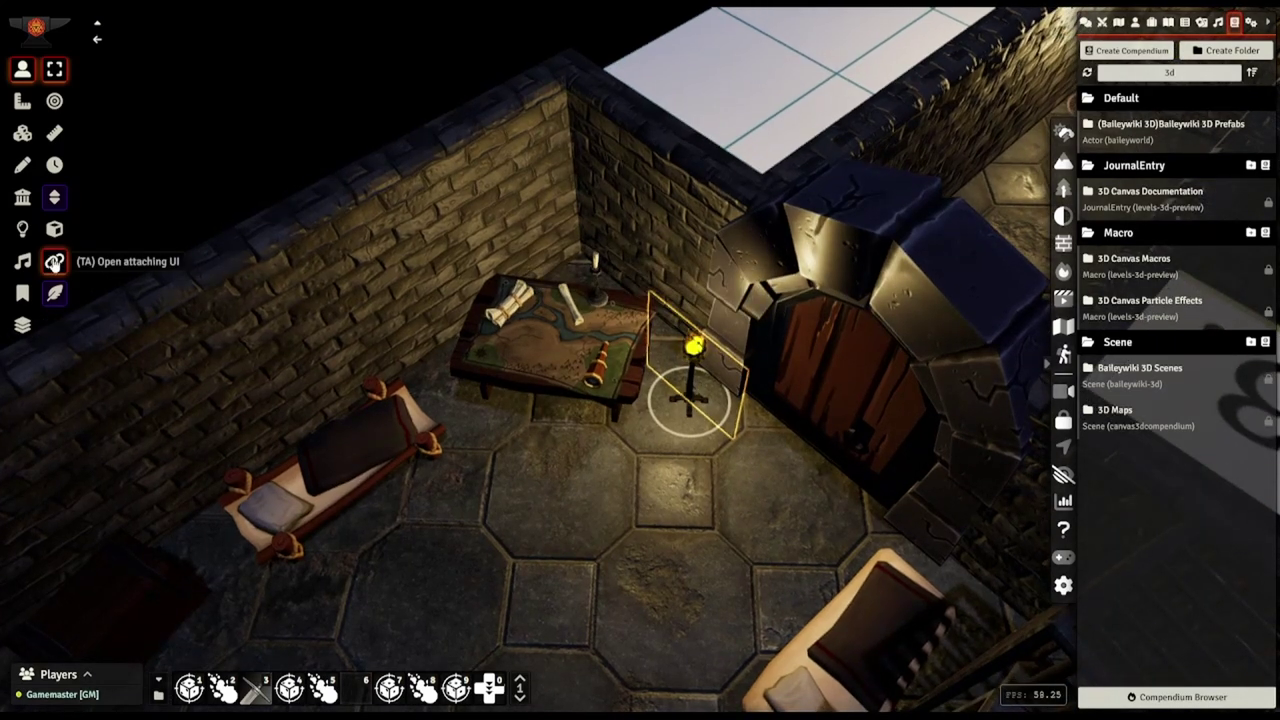
Detach the attached elements from the standing torch's token beside the map table
{"action": "left_click", "coordinate": [54, 261]}
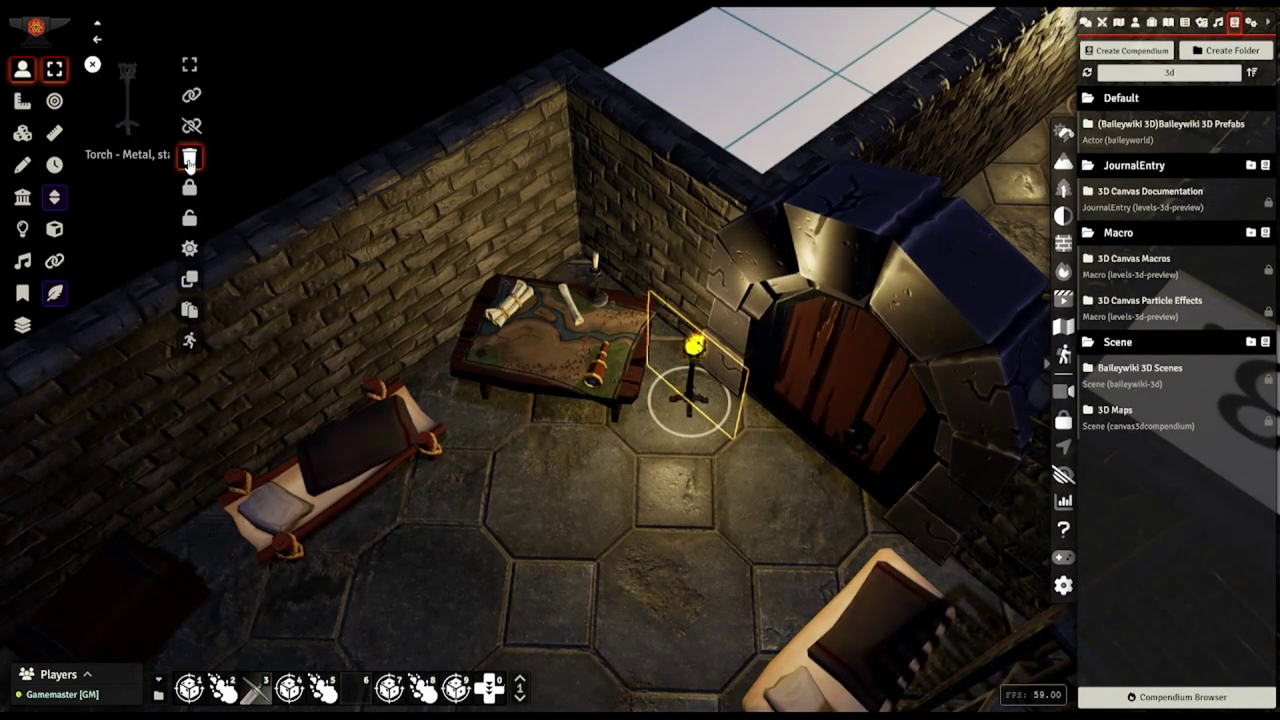
{"action": "left_click", "coordinate": [189, 158]}
{"action": "left_click", "coordinate": [92, 68]}
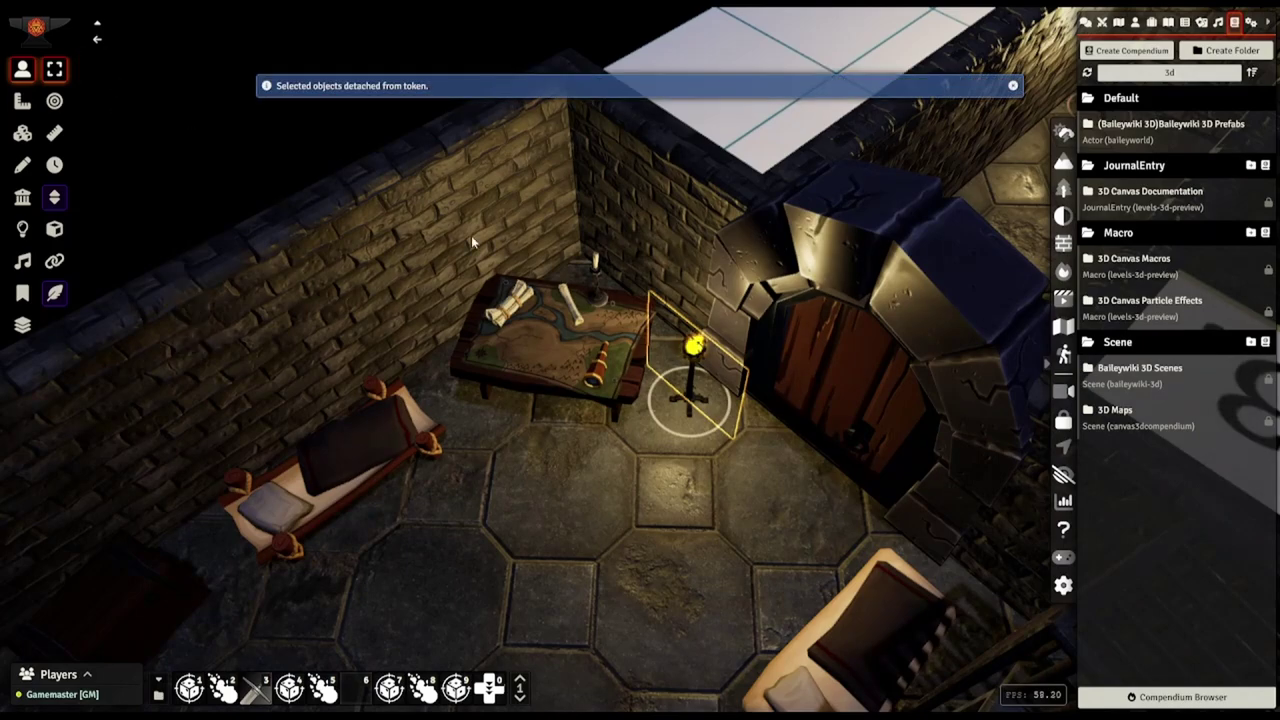
{"action": "left_click", "coordinate": [582, 358]}
{"action": "middle_click_drag", "start_coordinate": [582, 358], "coordinate": [634, 329]}
Detach the attached elements from the token of the standing metal torch in the corridor bend's outer corner
{"action": "right_click_drag", "start_coordinate": [796, 201], "coordinate": [566, 444]}
{"action": "scroll", "coordinate": [630, 405], "scroll_direction": "up", "scroll_amount": 2}
{"action": "scroll", "coordinate": [630, 402], "scroll_direction": "up", "scroll_amount": 3}
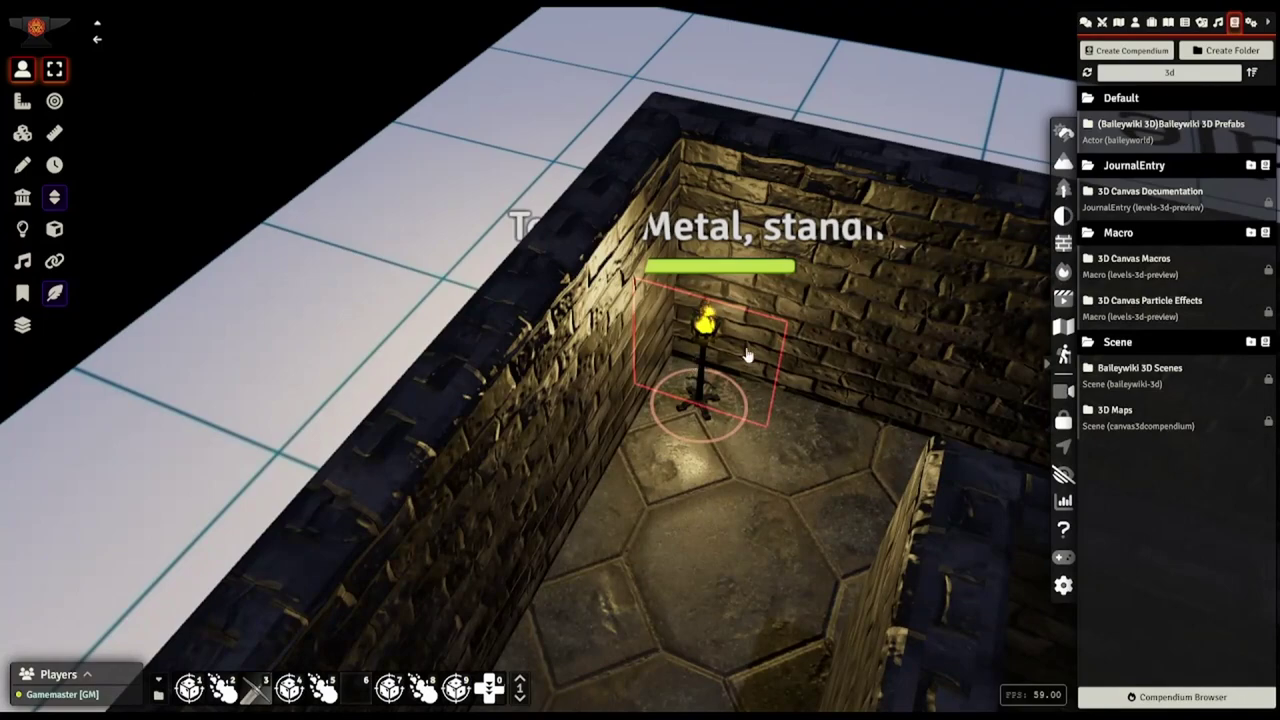
{"action": "left_click", "coordinate": [727, 348]}
{"action": "left_click", "coordinate": [54, 261]}
{"action": "left_click", "coordinate": [191, 306]}
{"action": "left_click", "coordinate": [620, 370]}
Detach the attached elements from the token of the remaining standing torch in the corridor near the entrance stairs
{"action": "middle_click_drag", "start_coordinate": [620, 370], "coordinate": [655, 420]}
{"action": "scroll", "coordinate": [668, 405], "scroll_direction": "up", "scroll_amount": 3}
{"action": "left_click", "coordinate": [679, 396]}
{"action": "left_click", "coordinate": [188, 162]}
{"action": "left_click", "coordinate": [440, 322]}
Place a small lit brazier prefab from Baileywiki 3D Prefabs between the large coal bowl and the cots, and close the compendium
{"action": "right_click_drag", "start_coordinate": [820, 500], "coordinate": [430, 320]}
{"action": "middle_click_drag", "start_coordinate": [430, 320], "coordinate": [485, 326]}
{"action": "left_click_drag", "start_coordinate": [484, 325], "coordinate": [581, 342]}
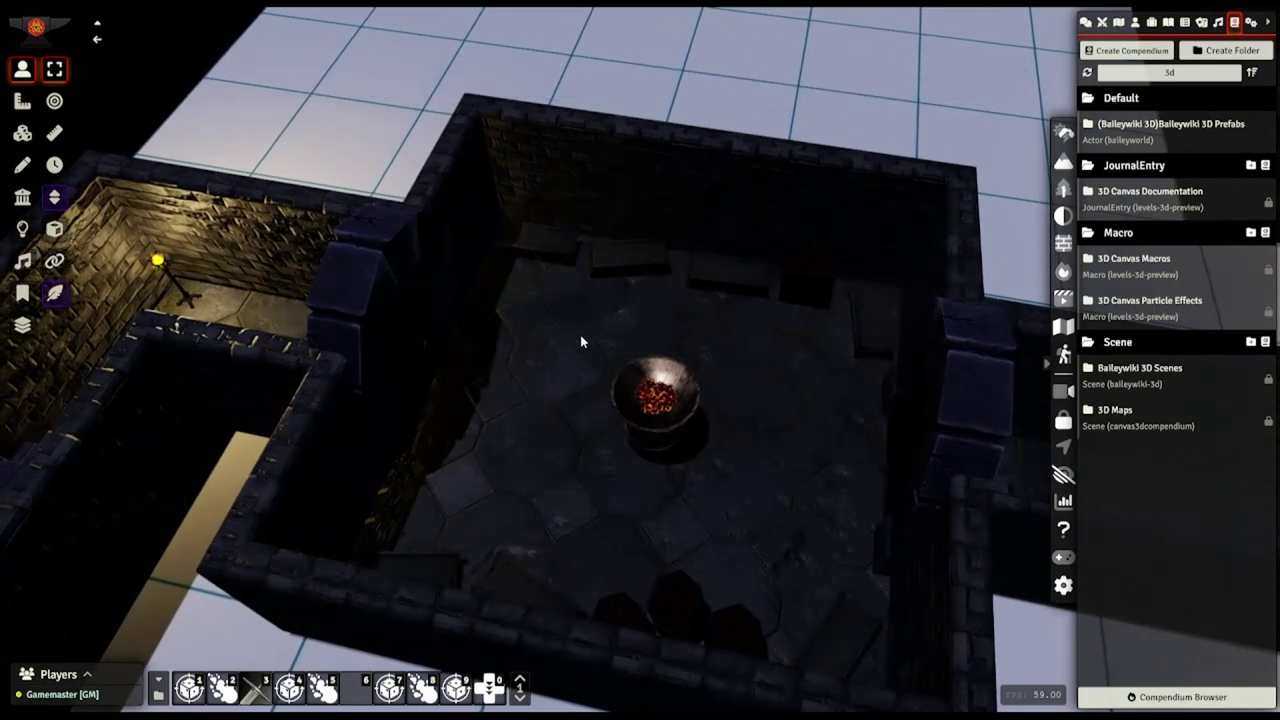
{"action": "scroll", "coordinate": [581, 342], "scroll_direction": "up", "scroll_amount": 3}
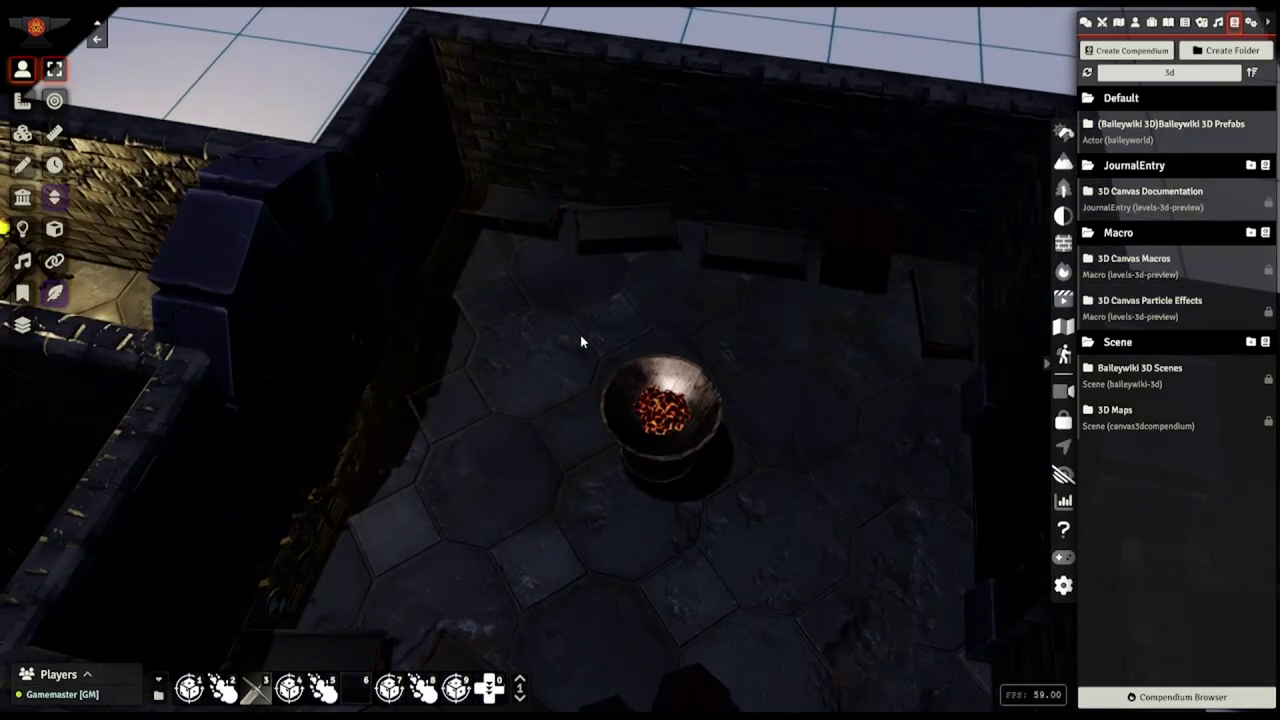
{"action": "left_click_drag", "start_coordinate": [581, 342], "coordinate": [660, 388]}
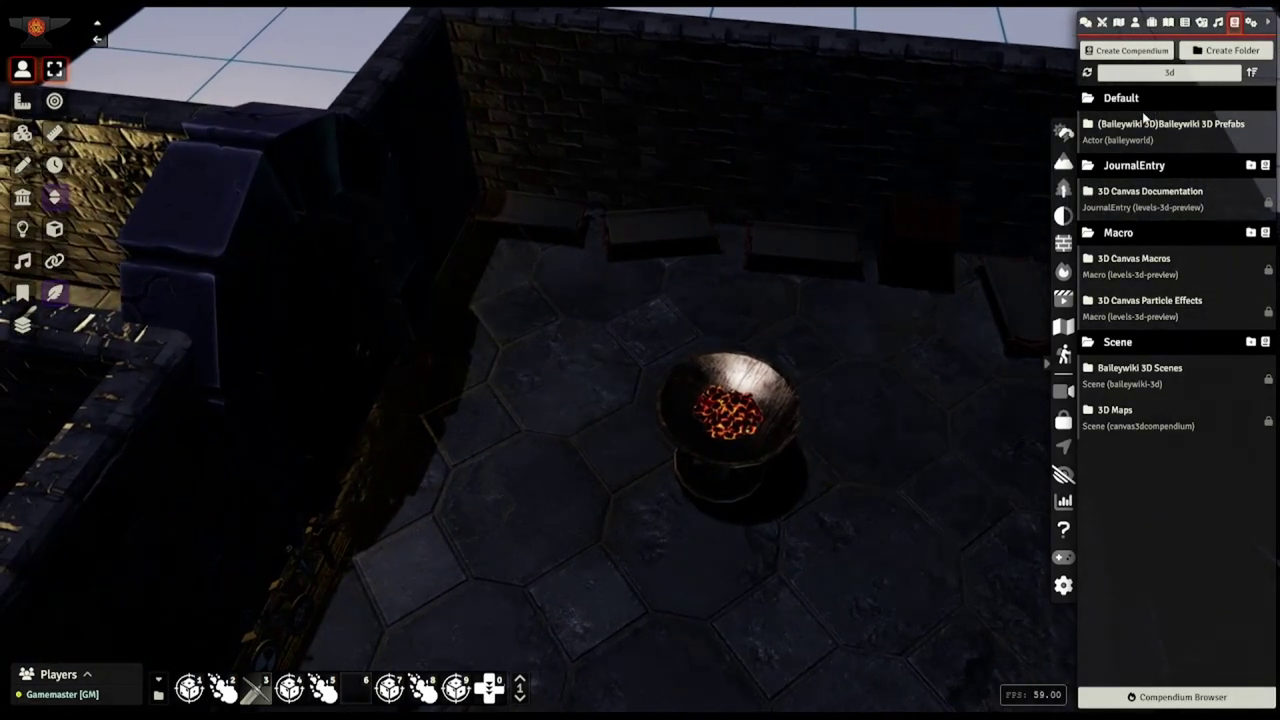
{"action": "left_click", "coordinate": [1114, 146]}
{"action": "left_click_drag", "start_coordinate": [587, 301], "coordinate": [613, 341]}
{"action": "left_click", "coordinate": [296, 65]}
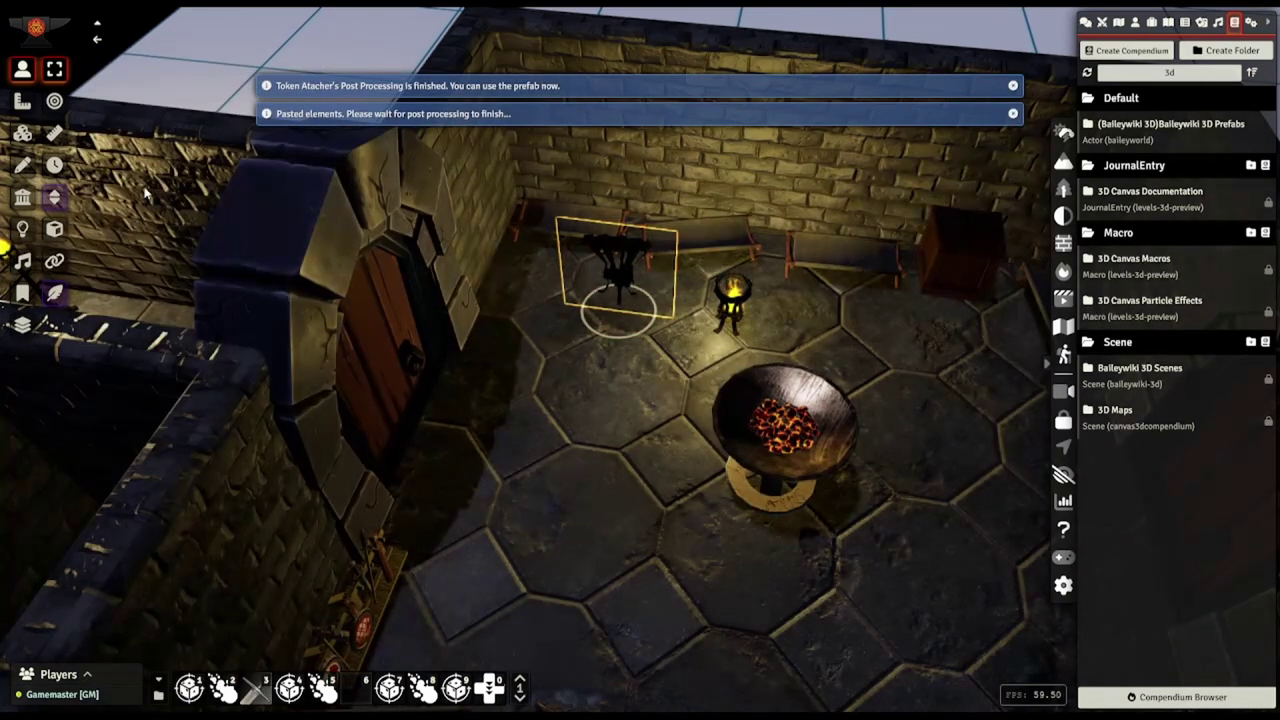
Detach the small brazier's attached elements from its token and delete the token
{"action": "left_click", "coordinate": [47, 268]}
{"action": "left_click", "coordinate": [189, 157]}
{"action": "left_click", "coordinate": [95, 66]}
{"action": "scroll", "coordinate": [655, 336], "scroll_direction": "up", "scroll_amount": 2}
{"action": "key", "text": "Delete"}
{"action": "scroll", "coordinate": [634, 284], "scroll_direction": "up", "scroll_amount": 3}
{"action": "right_click_drag", "start_coordinate": [634, 284], "coordinate": [521, 329]}
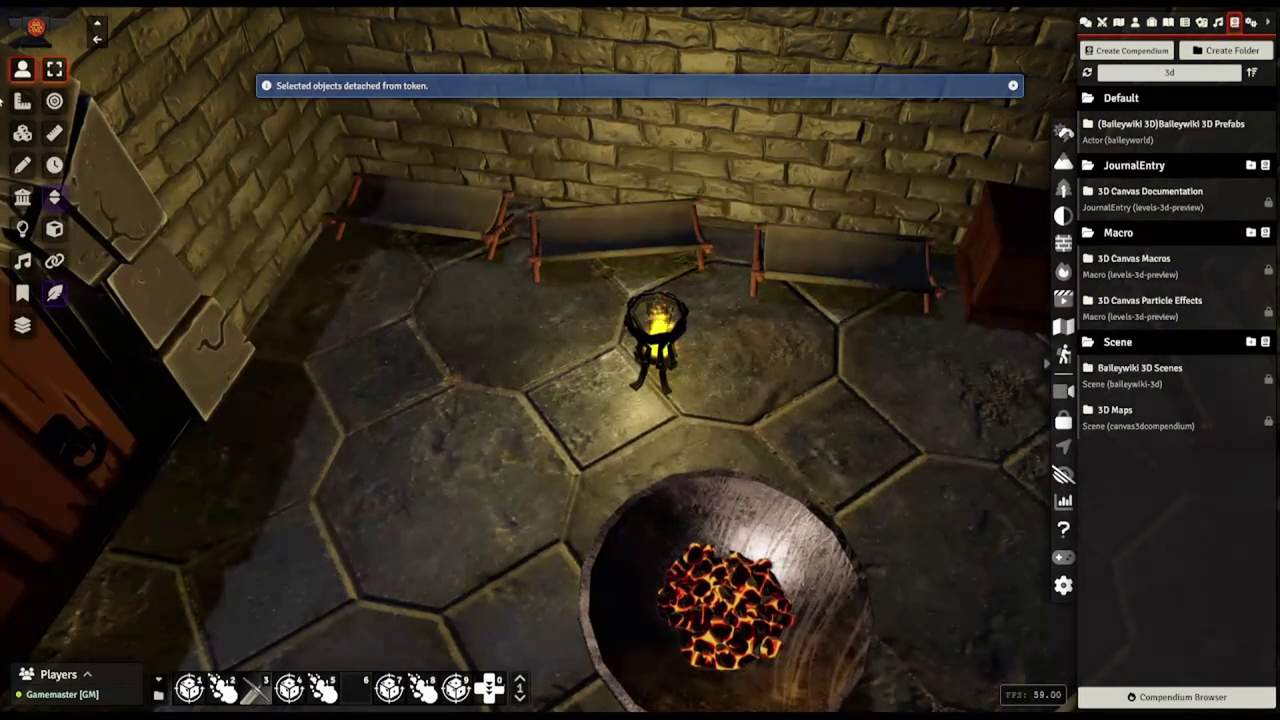
Delete the small brazier's model tile, keeping its flame and light sources
{"action": "left_click", "coordinate": [23, 134]}
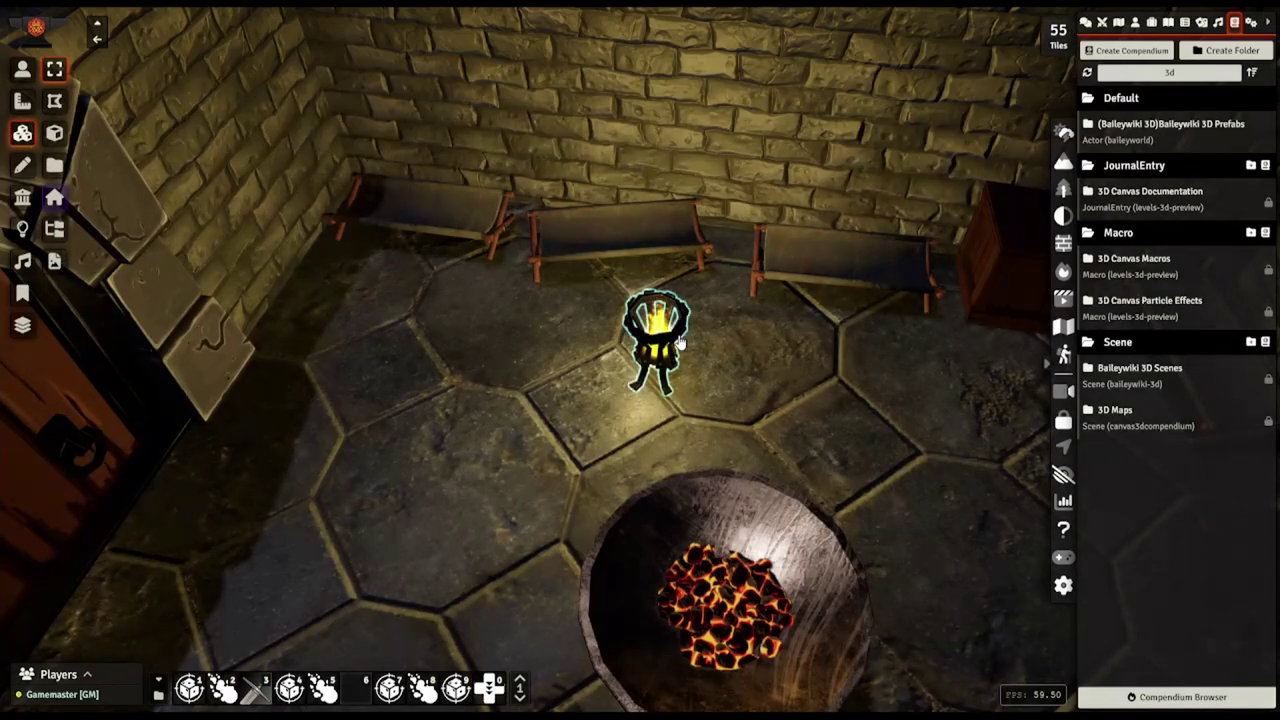
{"action": "left_click", "coordinate": [680, 342]}
{"action": "key", "text": "Delete"}
Move the flame particle light onto the coals of the large bowl at an elevation of about 3.59
{"action": "left_click_drag", "start_coordinate": [508, 369], "coordinate": [688, 417]}
{"action": "right_click_drag", "start_coordinate": [688, 417], "coordinate": [586, 371]}
{"action": "left_click", "coordinate": [3, 193]}
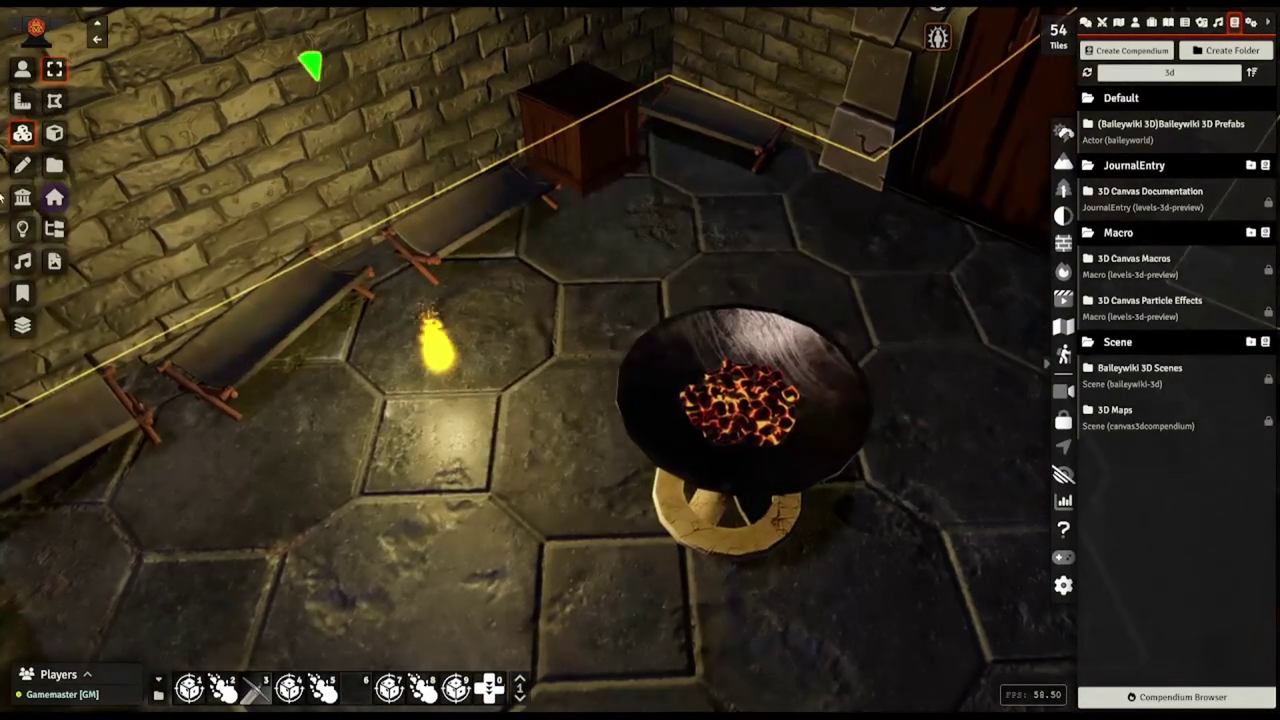
{"action": "left_click", "coordinate": [24, 230]}
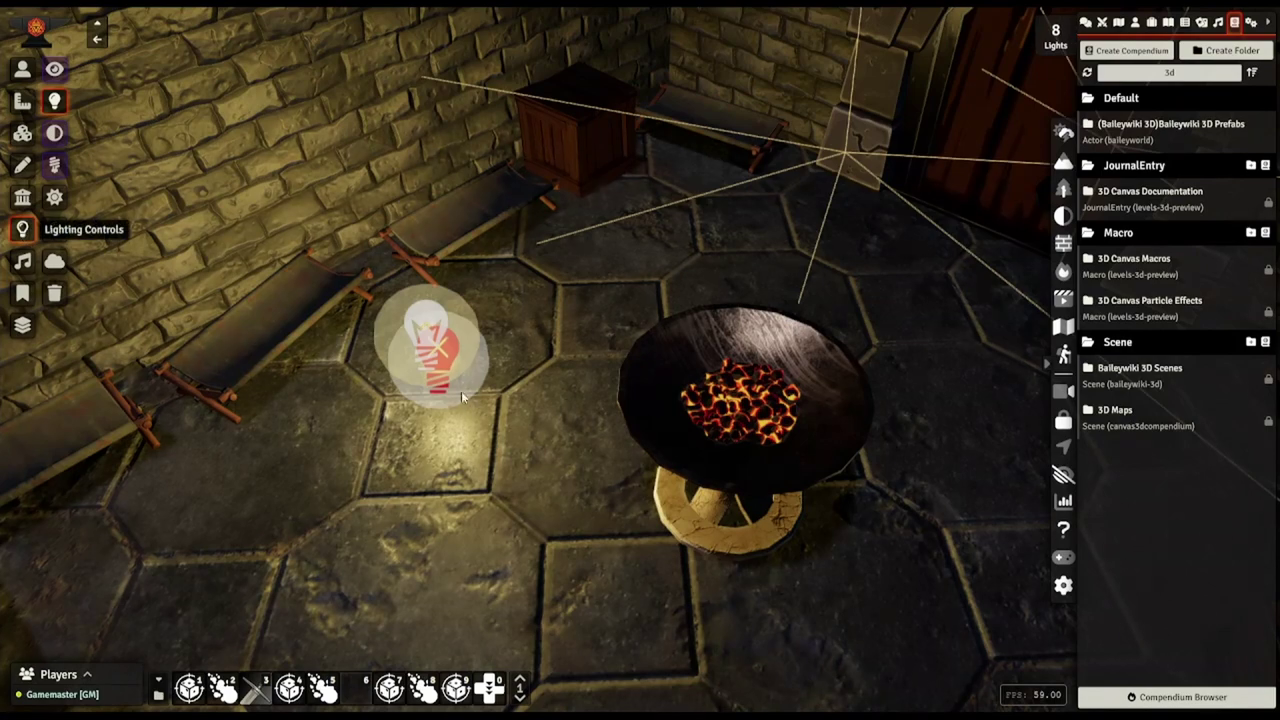
{"action": "mouse_move", "coordinate": [460, 393]}
{"action": "left_mouse_down"}
{"action": "mouse_move", "coordinate": [763, 440]}
{"action": "mouse_move", "coordinate": [747, 399]}
{"action": "left_mouse_up"}
{"action": "scroll", "coordinate": [455, 450], "scroll_direction": "up", "scroll_amount": 3}
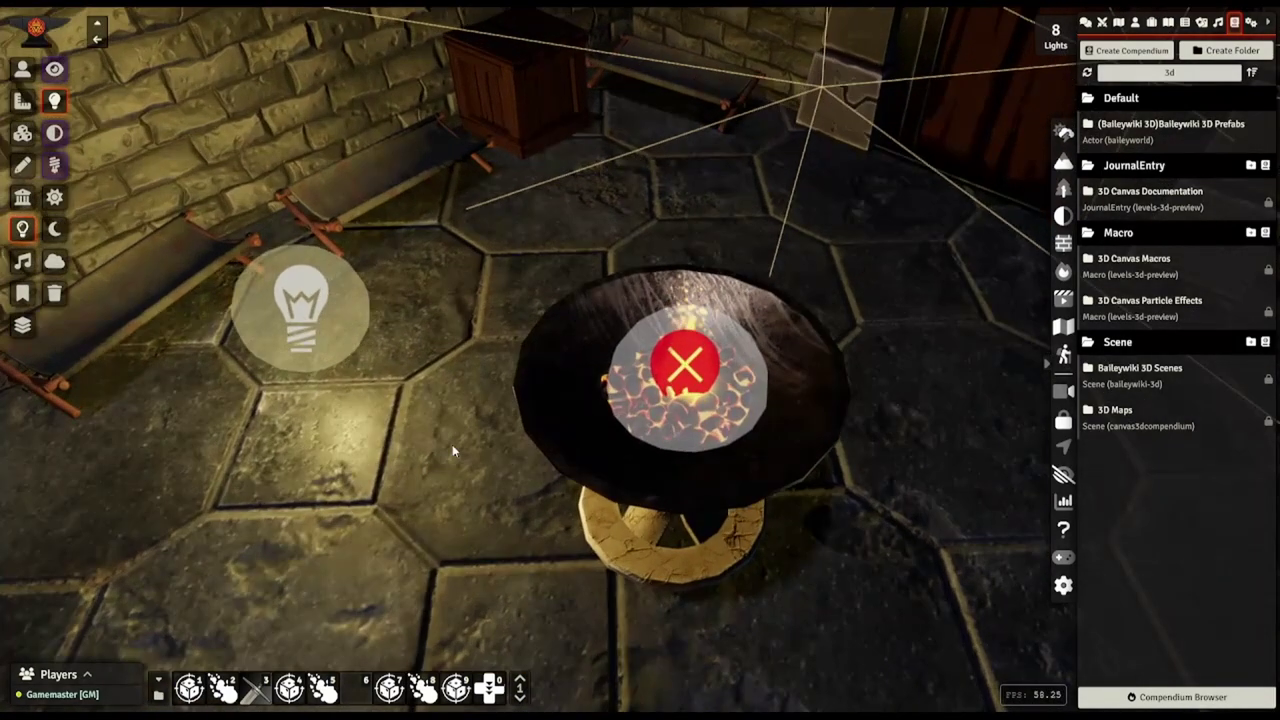
{"action": "scroll", "coordinate": [450, 448], "scroll_direction": "up", "scroll_amount": 2}
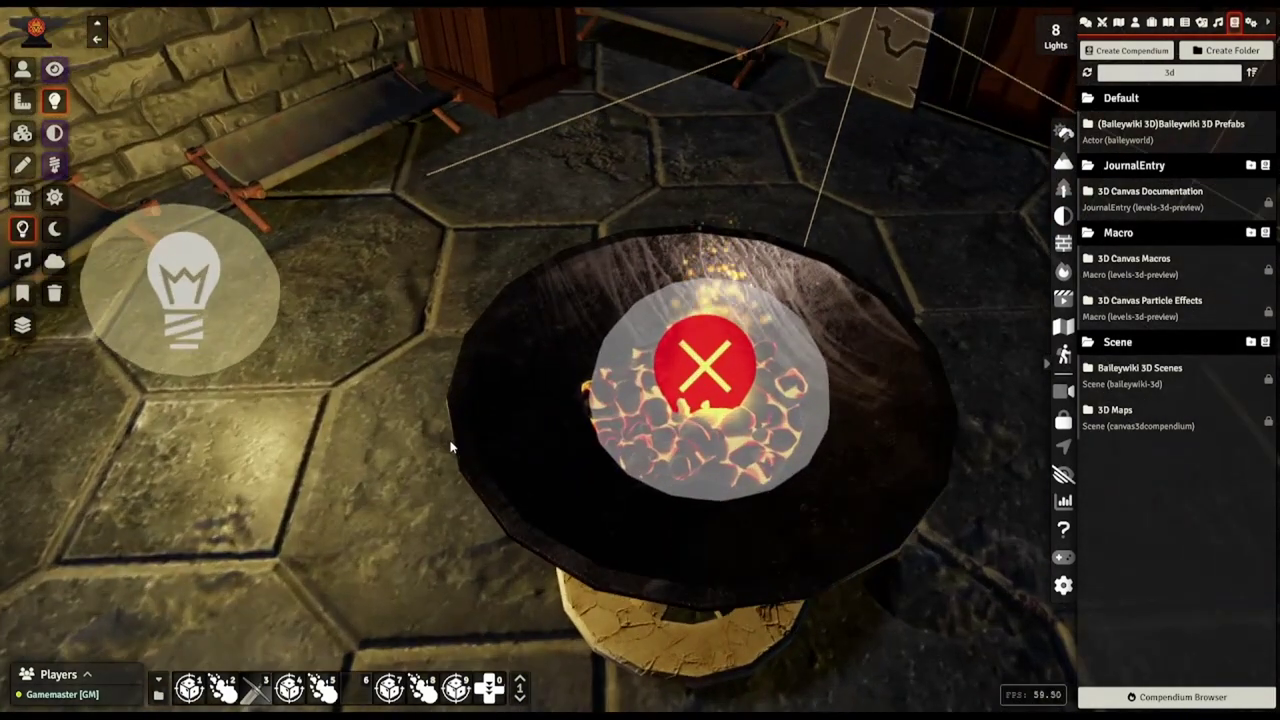
Set the flame's particle effect to emitter size multiplier 1, count 1 and Push Z 2, and update the light source
{"action": "double_click", "coordinate": [671, 364]}
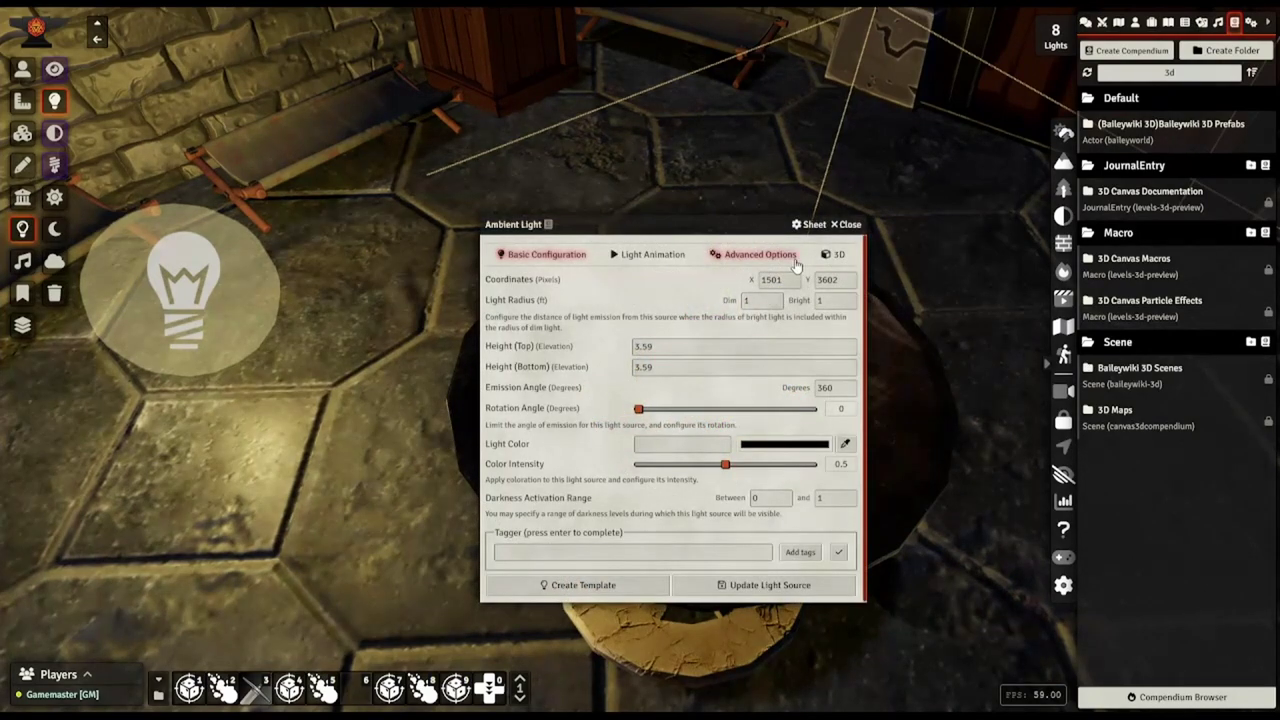
{"action": "left_click", "coordinate": [834, 254]}
{"action": "left_click_drag", "start_coordinate": [603, 148], "coordinate": [1017, 124]}
{"action": "double_click", "coordinate": [1073, 344]}
{"action": "type", "text": "1"}
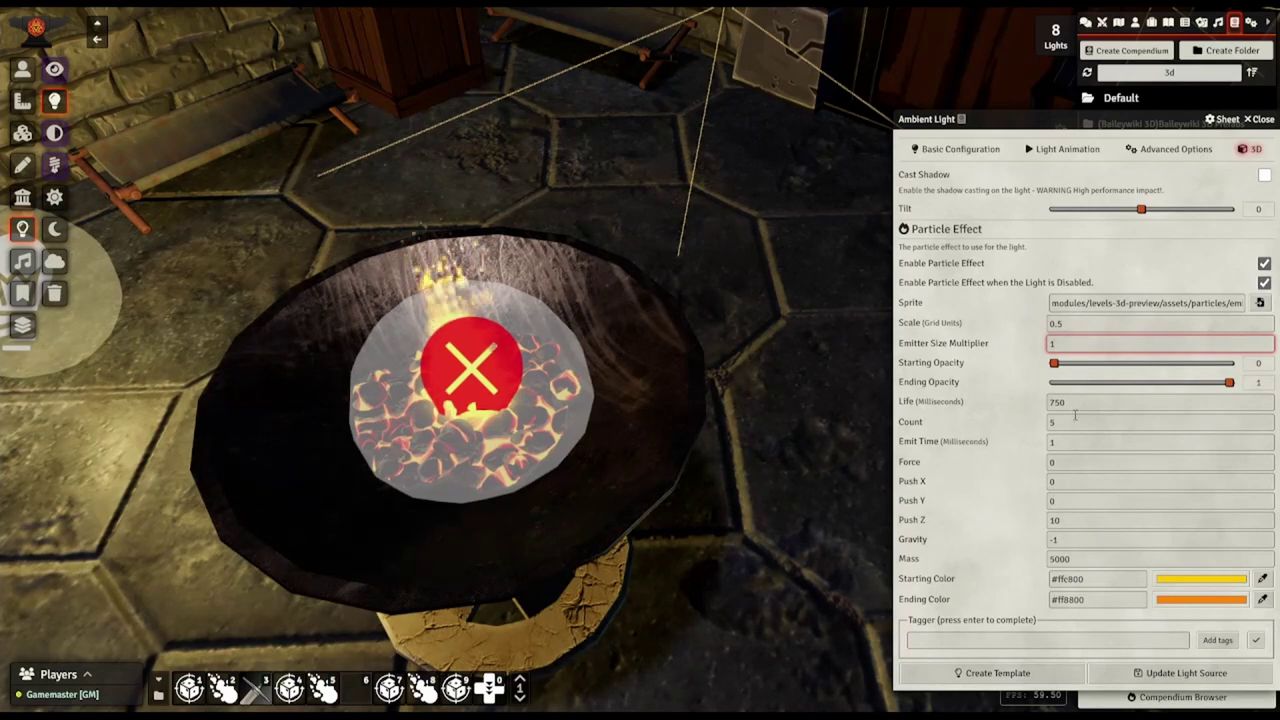
{"action": "left_click", "coordinate": [1057, 422]}
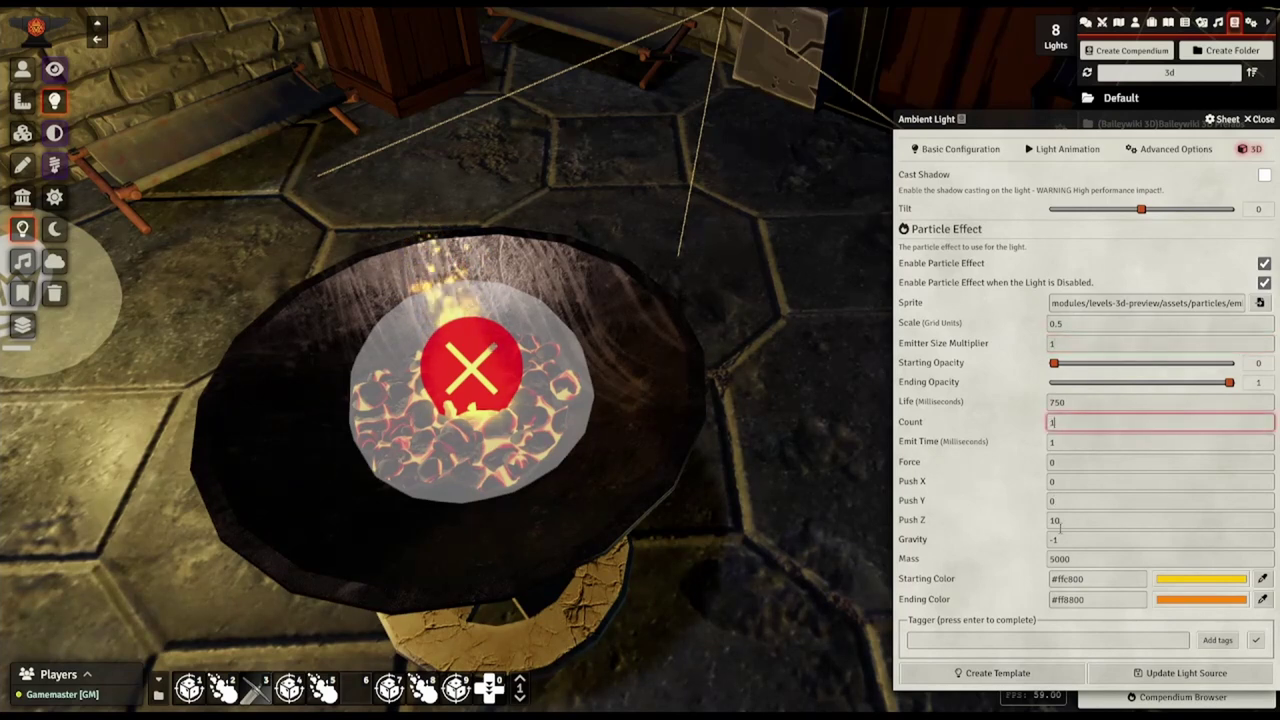
{"action": "type", "text": "2"}
{"action": "left_click", "coordinate": [1180, 672]}
Set the coal bowl flame's particle scale to 0.3 and update the light source
{"action": "right_click_drag", "start_coordinate": [727, 571], "coordinate": [847, 532]}
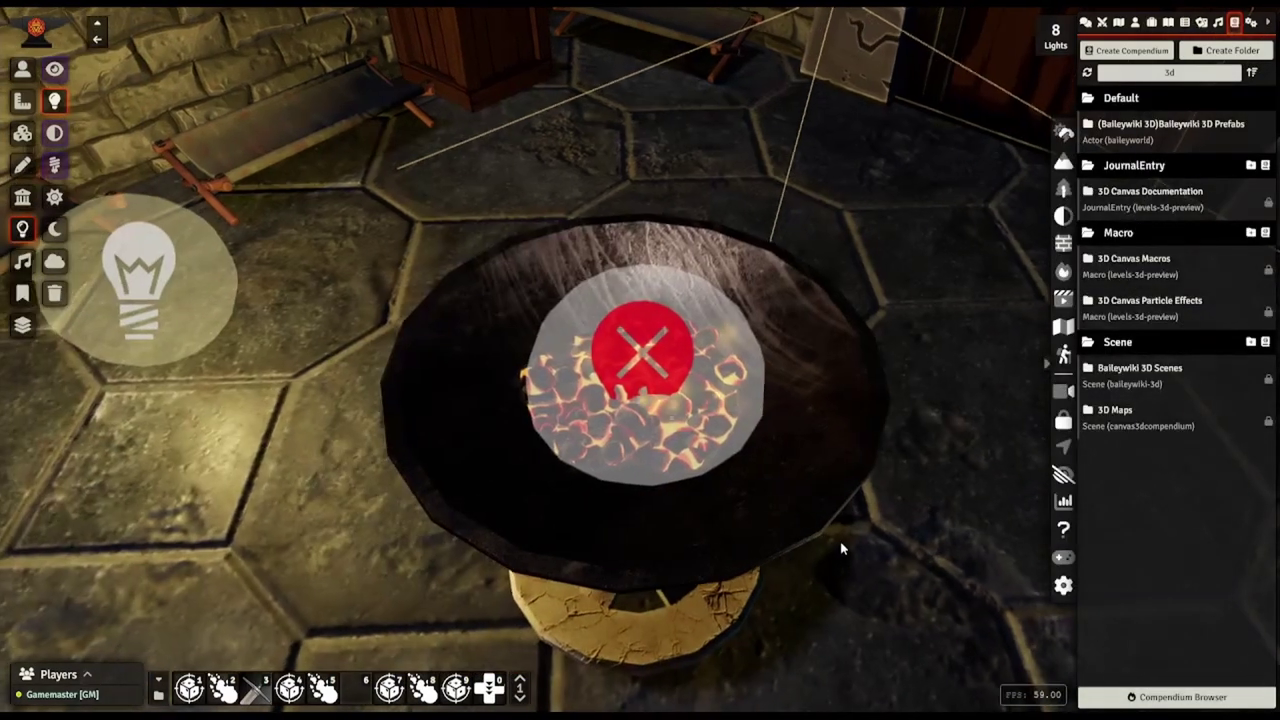
{"action": "scroll", "coordinate": [852, 529], "scroll_direction": "up", "scroll_amount": 4}
{"action": "scroll", "coordinate": [866, 521], "scroll_direction": "down", "scroll_amount": 8}
{"action": "scroll", "coordinate": [853, 510], "scroll_direction": "up", "scroll_amount": 4}
{"action": "scroll", "coordinate": [854, 516], "scroll_direction": "up", "scroll_amount": 5}
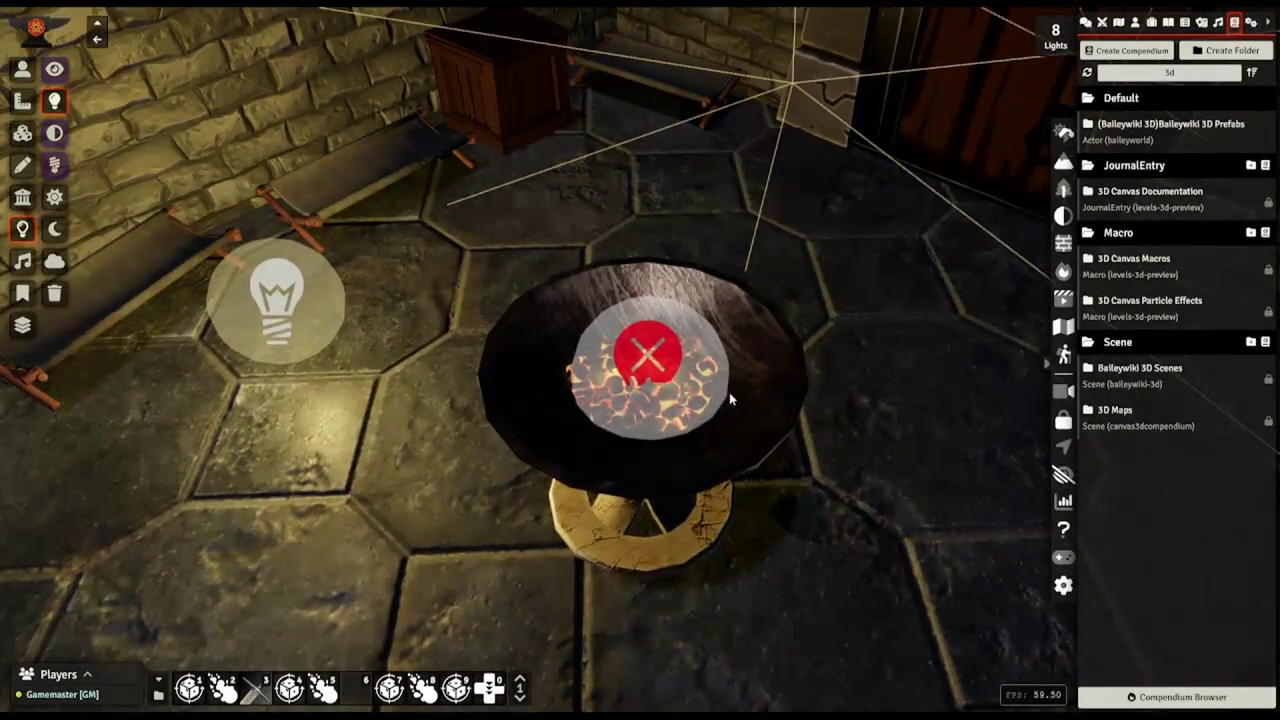
{"action": "double_click", "coordinate": [729, 392]}
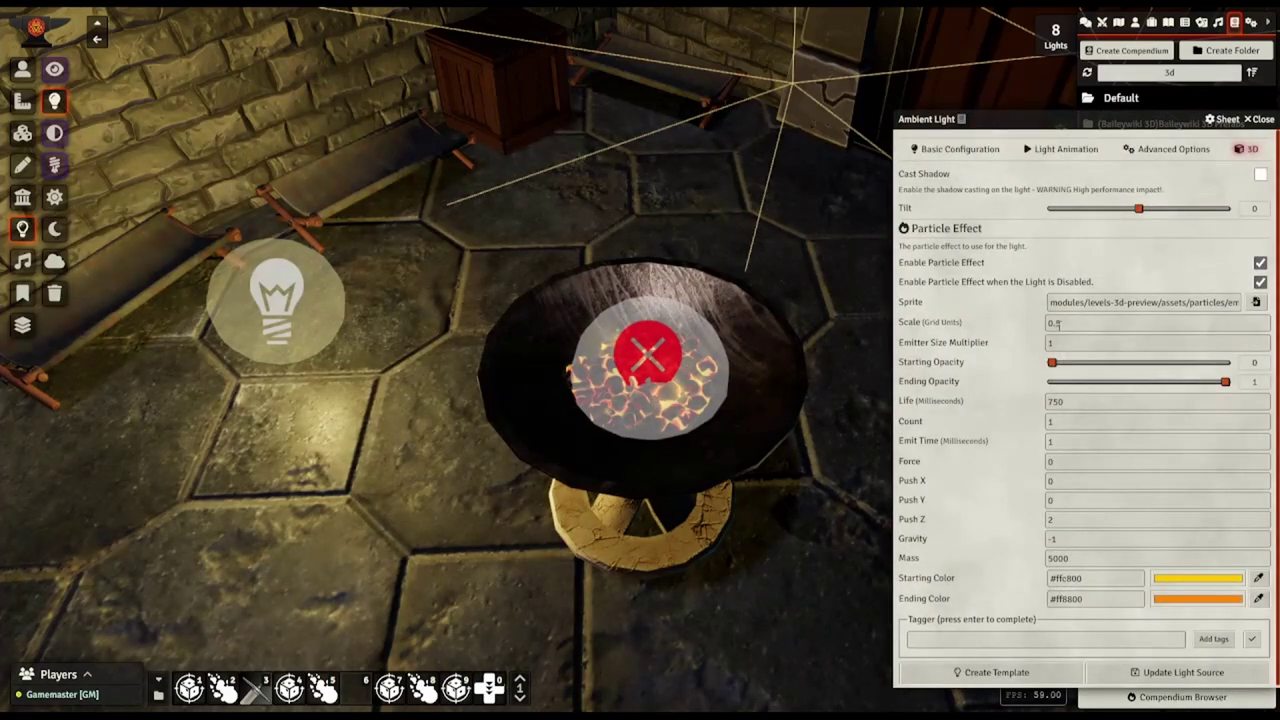
{"action": "left_click", "coordinate": [1110, 670]}
{"action": "scroll", "coordinate": [642, 630], "scroll_direction": "up", "scroll_amount": 2}
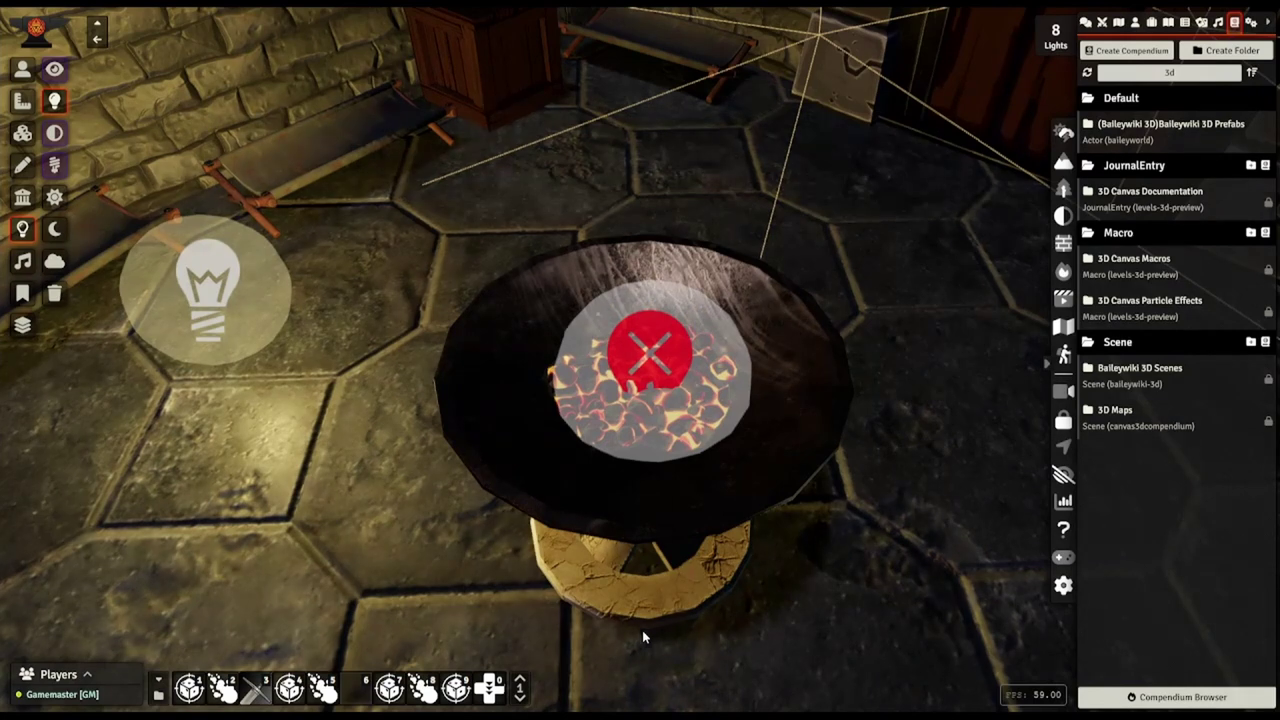
{"action": "double_click", "coordinate": [668, 412]}
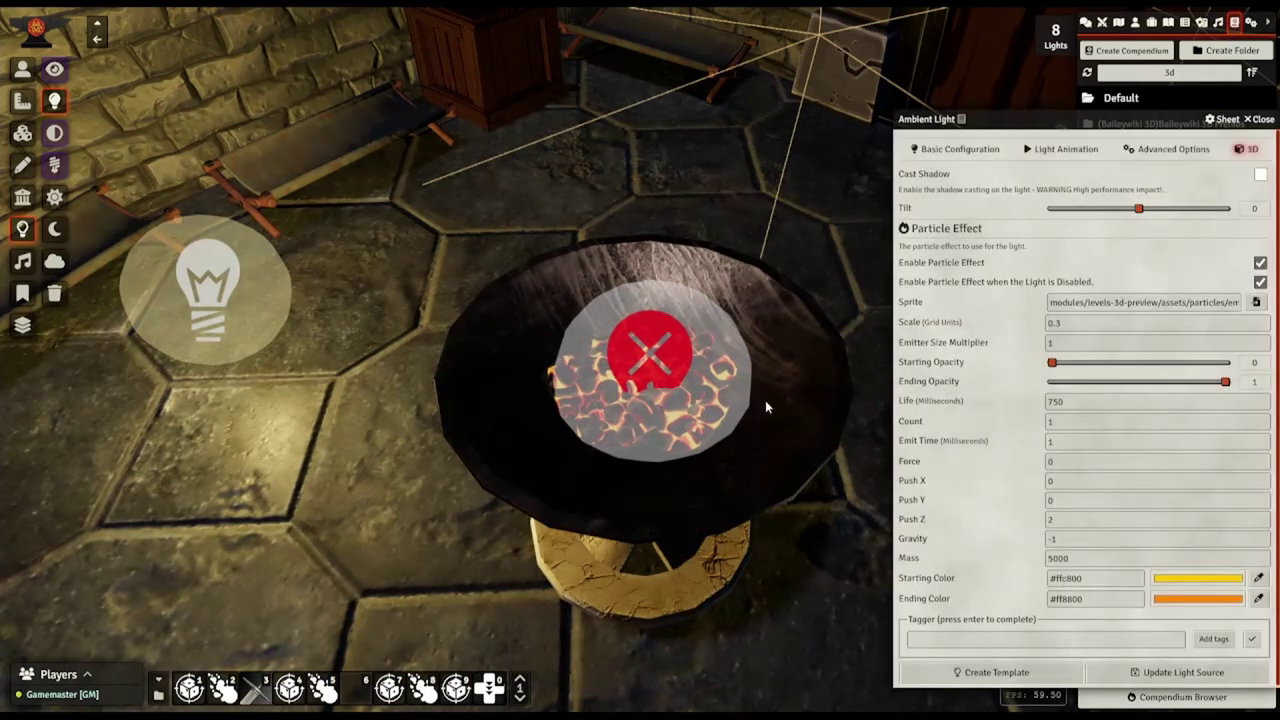
{"action": "left_click", "coordinate": [1122, 673]}
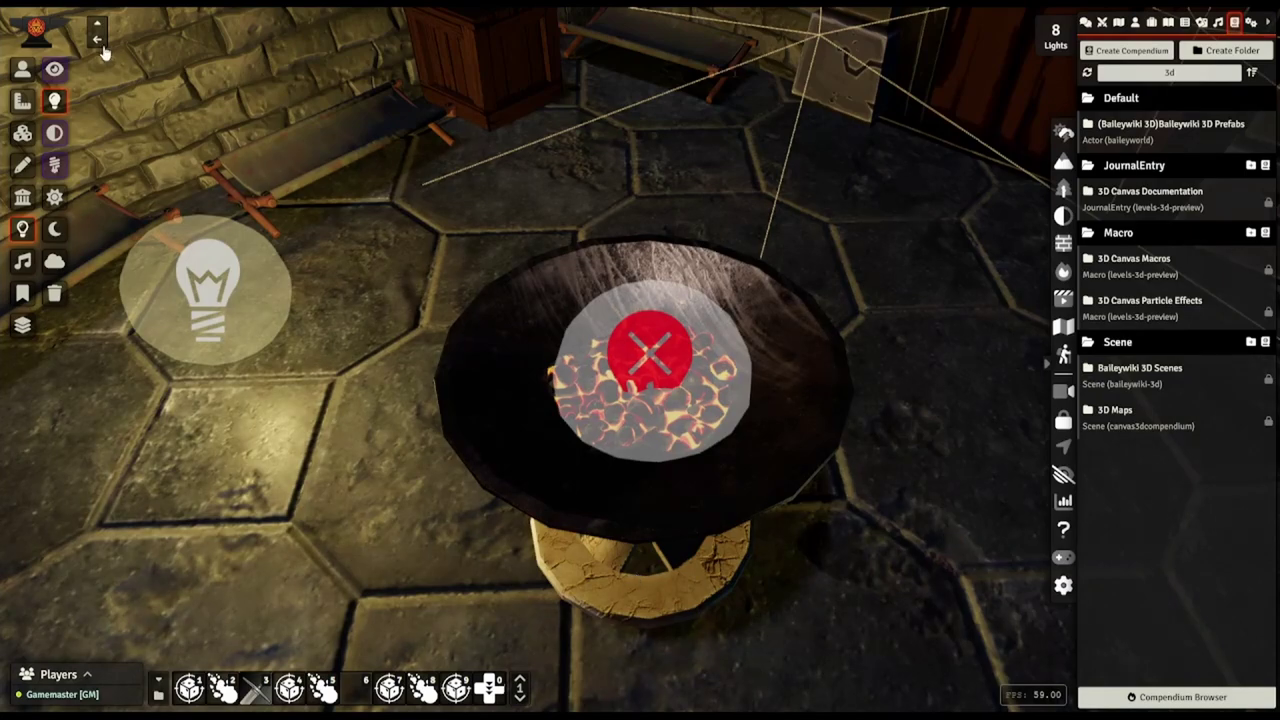
Move the remaining warm light from beside the cots to above the coal bowl at an elevation of about 4.58
{"action": "left_click", "coordinate": [22, 70]}
{"action": "middle_click_drag", "start_coordinate": [491, 463], "coordinate": [517, 447]}
{"action": "left_click_drag", "start_coordinate": [517, 447], "coordinate": [113, 245]}
{"action": "left_click", "coordinate": [22, 228]}
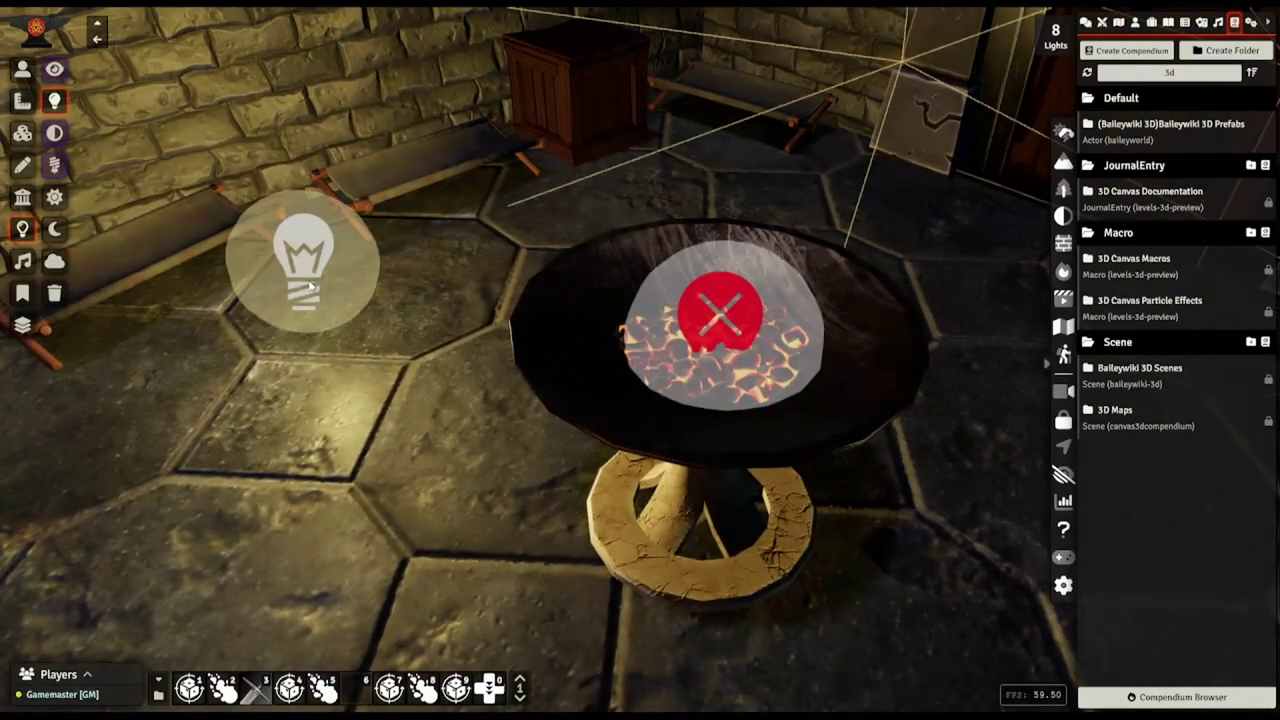
{"action": "left_click_drag", "start_coordinate": [308, 287], "coordinate": [724, 343]}
{"action": "scroll", "coordinate": [724, 344], "scroll_direction": "up", "scroll_amount": 3}
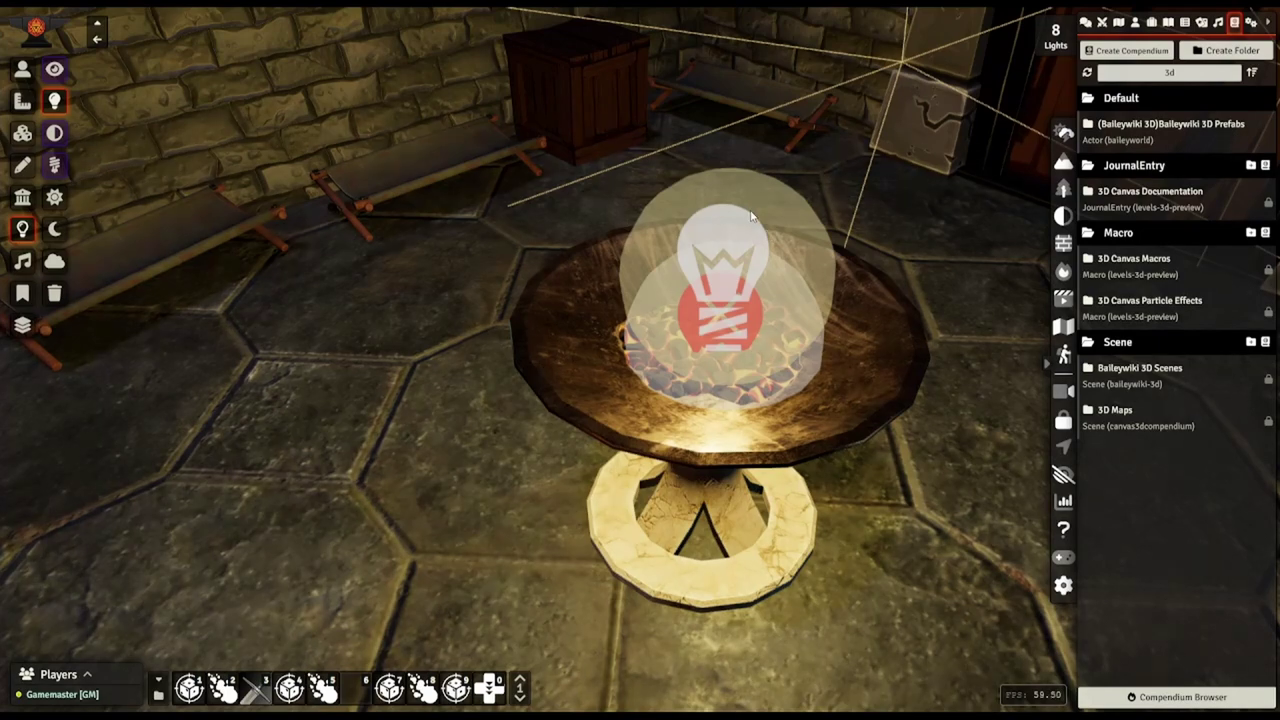
Set the warm light's radius above the coal bowl to 10 ft dim and 5 ft bright
{"action": "double_click", "coordinate": [752, 216]}
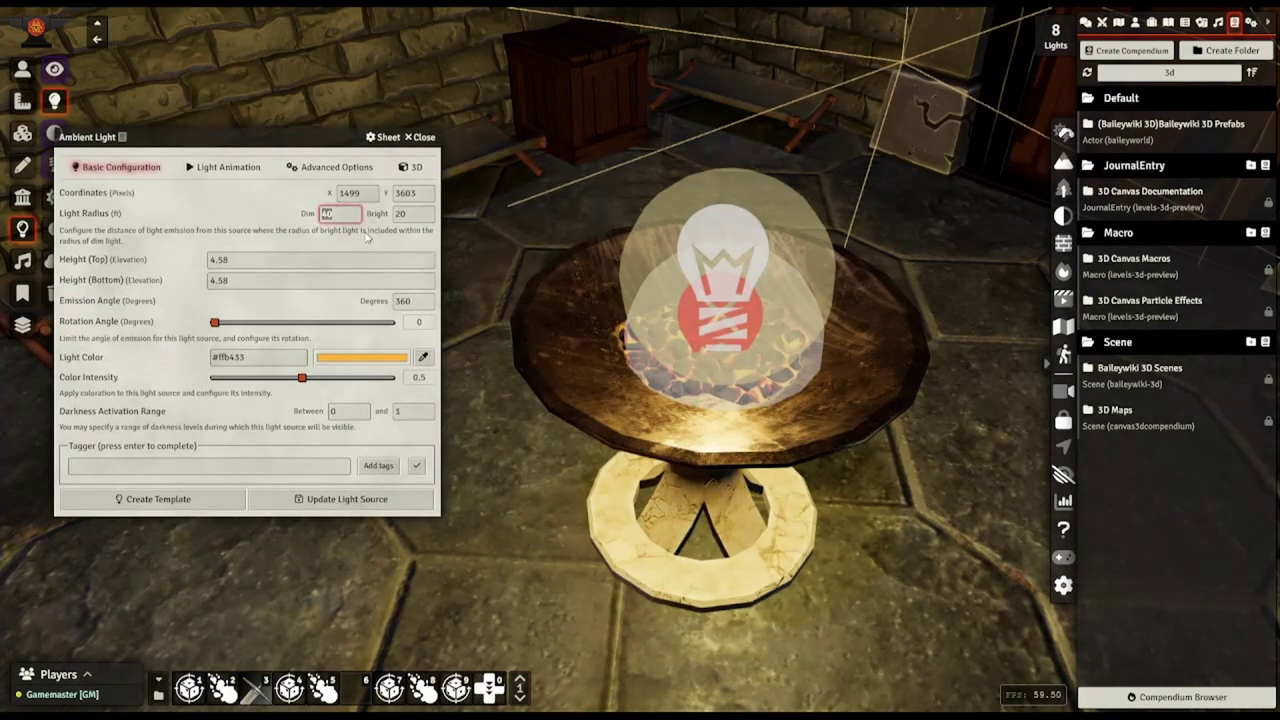
{"action": "left_click", "coordinate": [316, 499]}
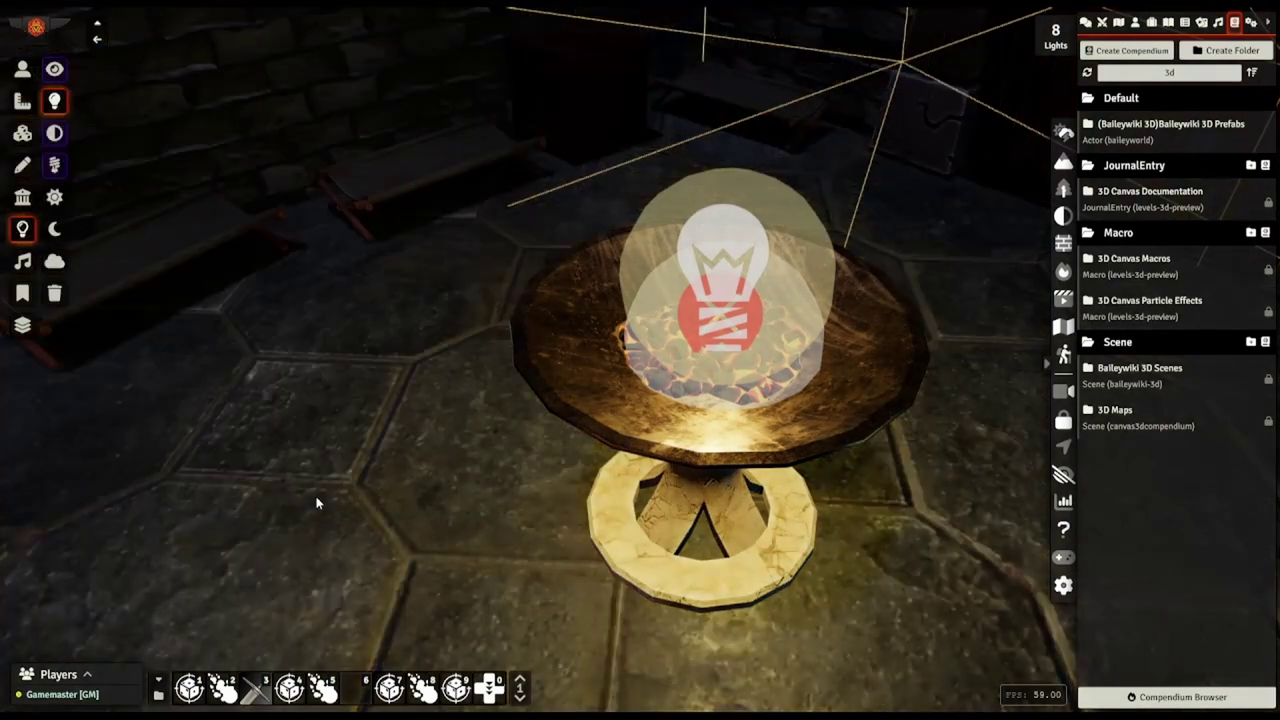
{"action": "double_click", "coordinate": [777, 207]}
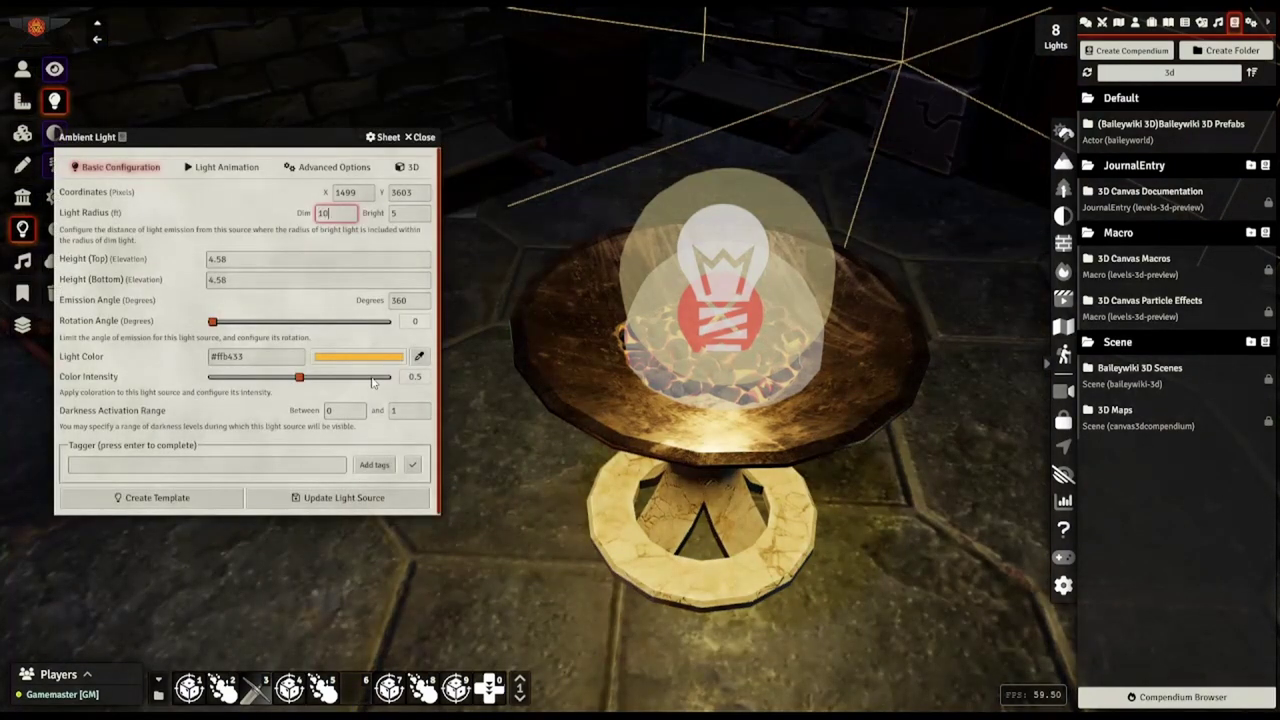
{"action": "left_click", "coordinate": [325, 505]}
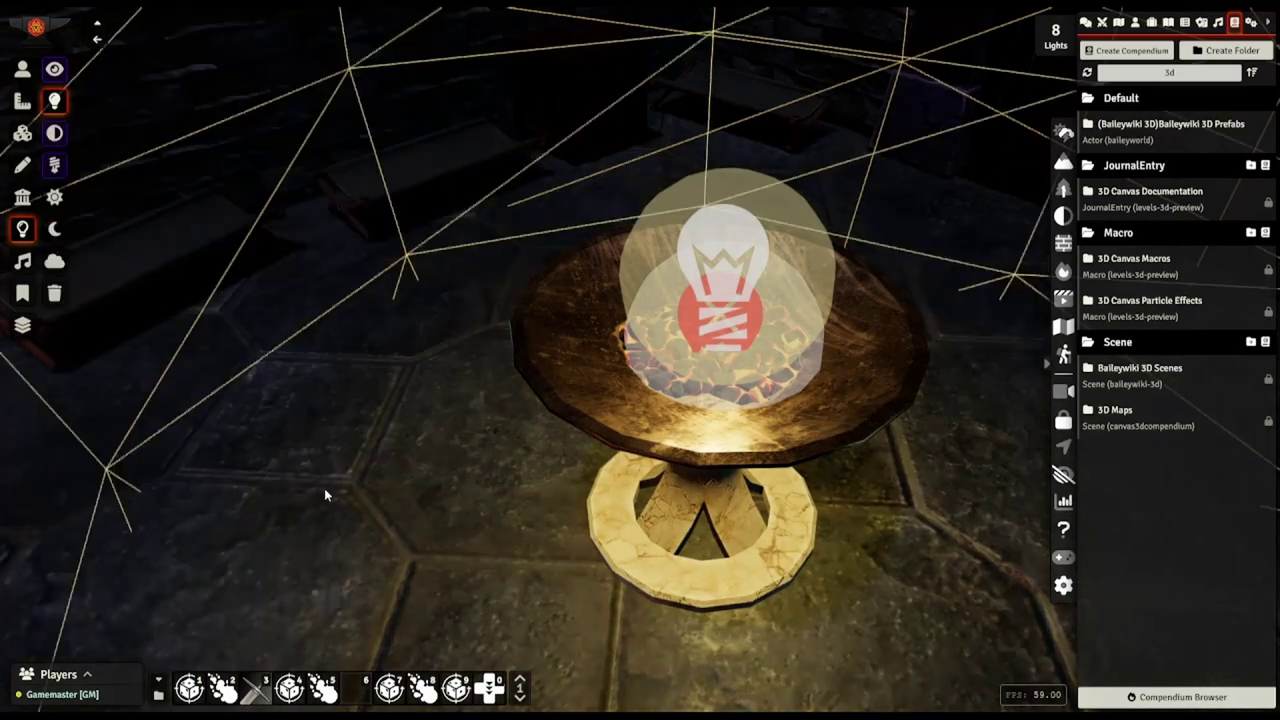
Examine how the coal bowl's light falls on the room and the adjoining torch-lit corridor from several angles
{"action": "left_click", "coordinate": [25, 71]}
{"action": "scroll", "coordinate": [304, 219], "scroll_direction": "down", "scroll_amount": 10}
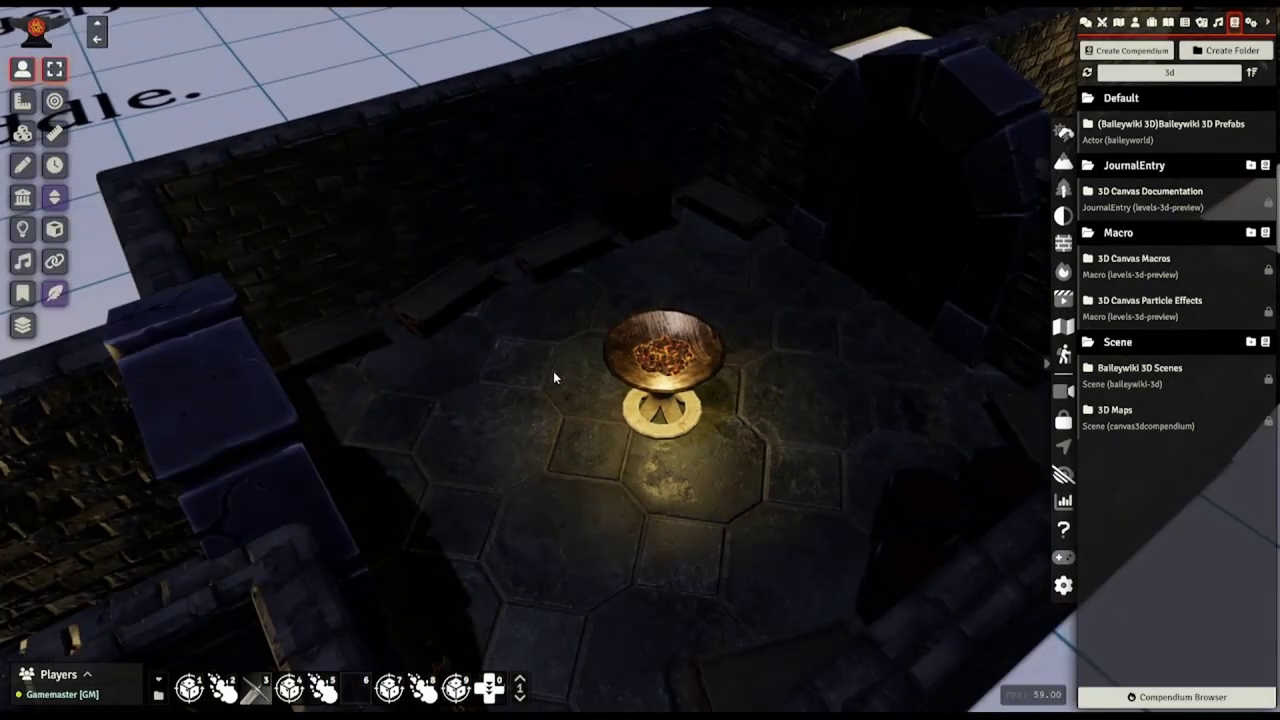
{"action": "scroll", "coordinate": [553, 371], "scroll_direction": "down", "scroll_amount": 2}
{"action": "middle_click_drag", "start_coordinate": [553, 371], "coordinate": [507, 391]}
{"action": "scroll", "coordinate": [752, 463], "scroll_direction": "down", "scroll_amount": 3}
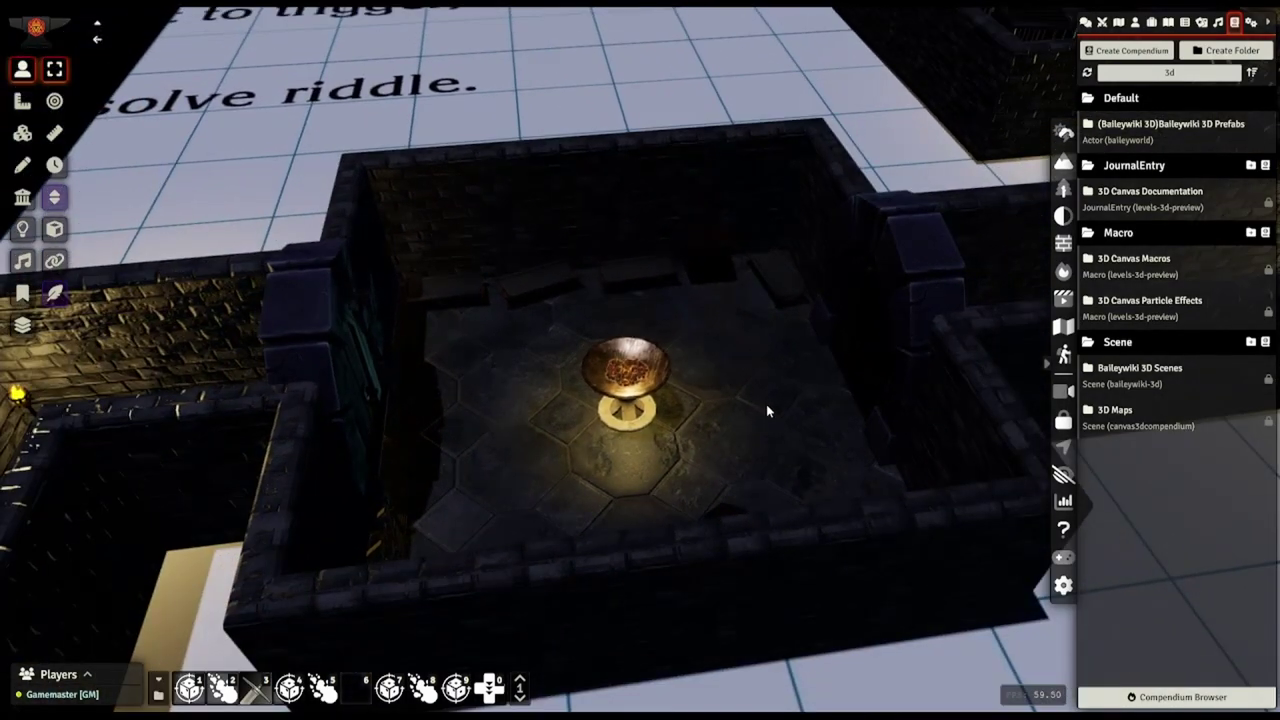
{"action": "scroll", "coordinate": [768, 411], "scroll_direction": "down", "scroll_amount": 2}
{"action": "right_click_drag", "start_coordinate": [863, 320], "coordinate": [475, 500]}
{"action": "middle_click_drag", "start_coordinate": [750, 268], "coordinate": [690, 288]}
{"action": "right_click_drag", "start_coordinate": [690, 288], "coordinate": [607, 360]}
{"action": "middle_click_drag", "start_coordinate": [607, 360], "coordinate": [660, 355]}
{"action": "right_click_drag", "start_coordinate": [414, 328], "coordinate": [697, 251]}
{"action": "scroll", "coordinate": [677, 287], "scroll_direction": "up", "scroll_amount": 4}
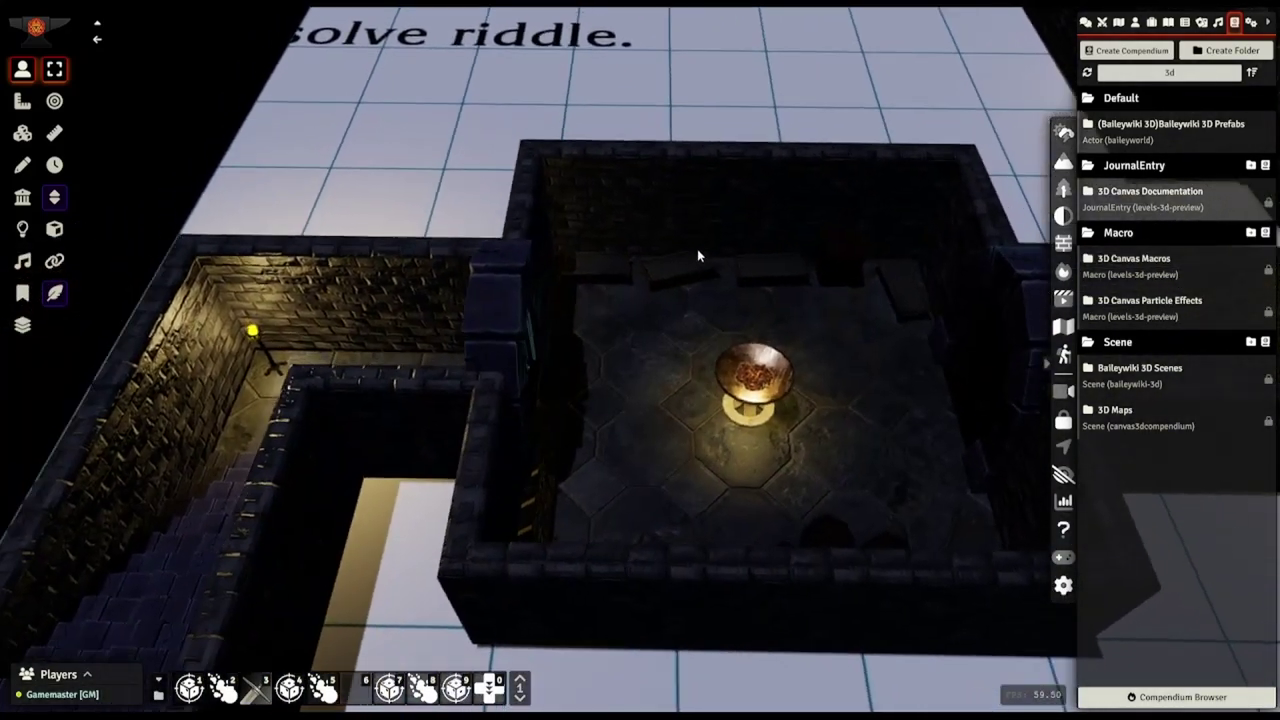
{"action": "middle_click_drag", "start_coordinate": [696, 250], "coordinate": [686, 263]}
{"action": "scroll", "coordinate": [686, 275], "scroll_direction": "up", "scroll_amount": 4}
{"action": "right_click_drag", "start_coordinate": [686, 275], "coordinate": [609, 219]}
Place a new ambient light about 21.5 ft dim and 10.75 ft bright above the coal bowl at an elevation of about 6.52
{"action": "left_click", "coordinate": [24, 232]}
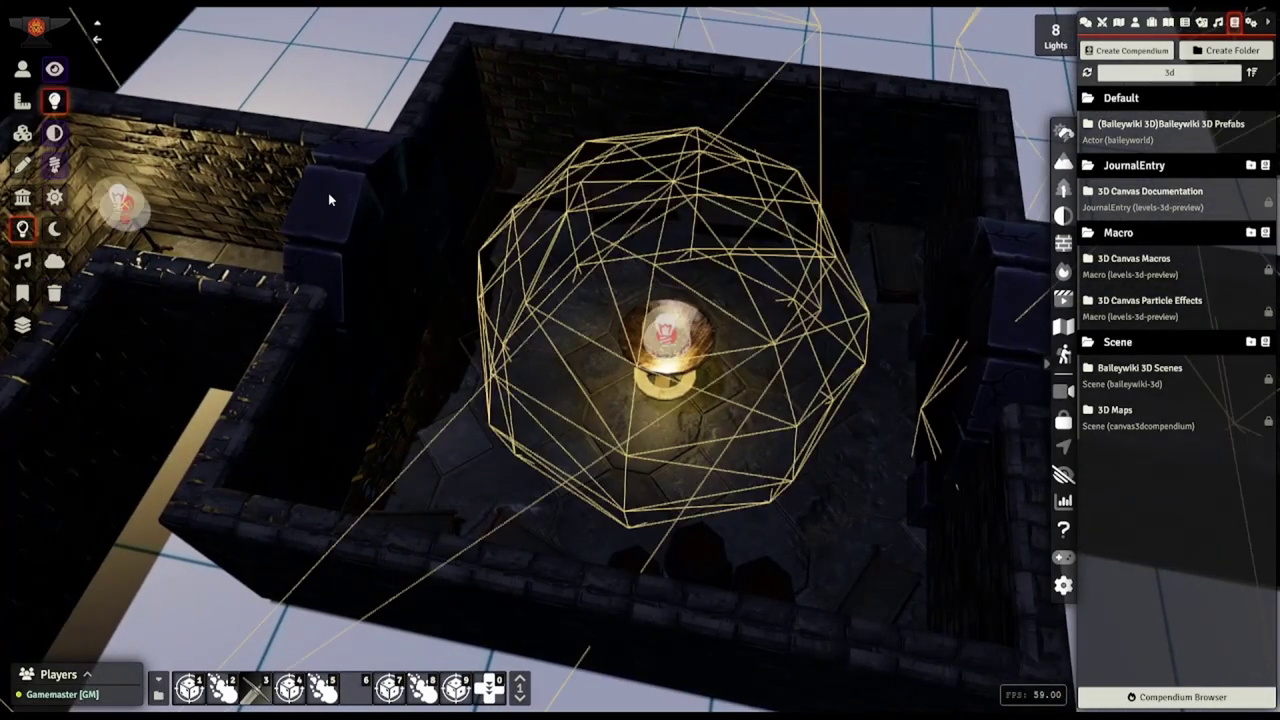
{"action": "left_click_drag", "start_coordinate": [509, 254], "coordinate": [729, 451]}
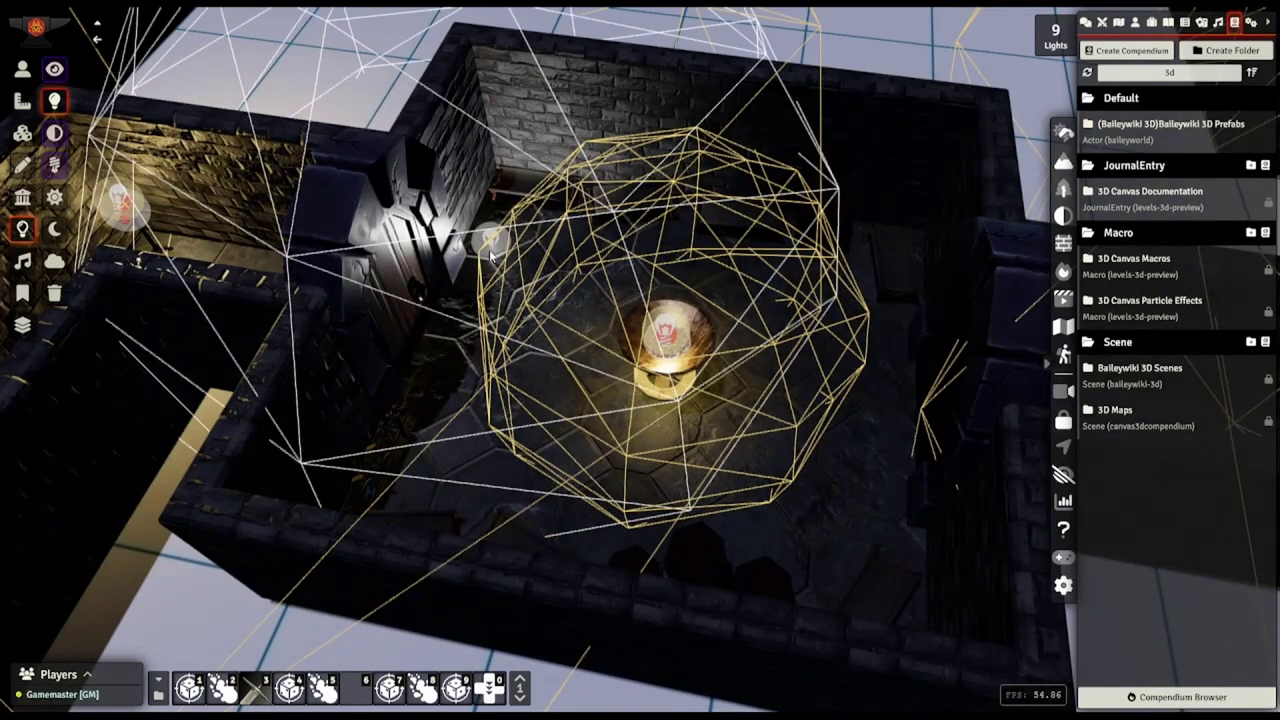
{"action": "left_click_drag", "start_coordinate": [490, 243], "coordinate": [669, 336]}
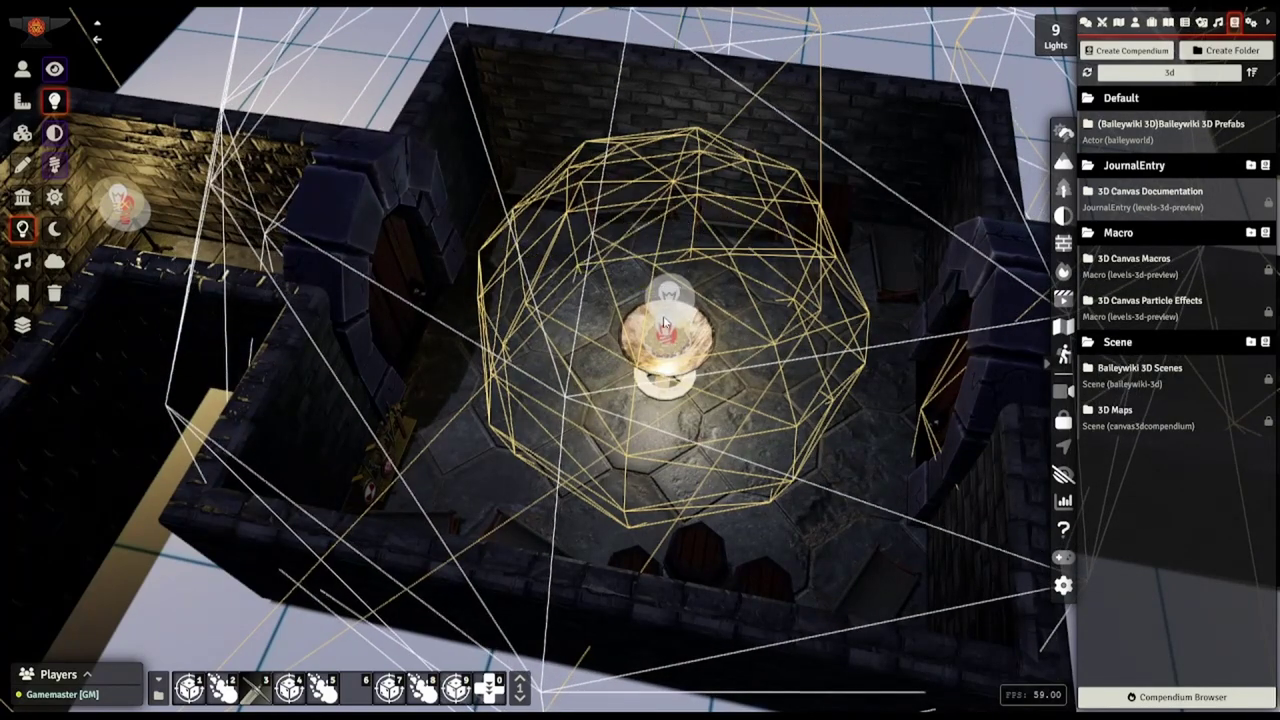
Set the new light above the coal bowl to 20 ft dim, 10 ft bright, color #2b2d54 and color intensity 0.2
{"action": "double_click", "coordinate": [663, 297]}
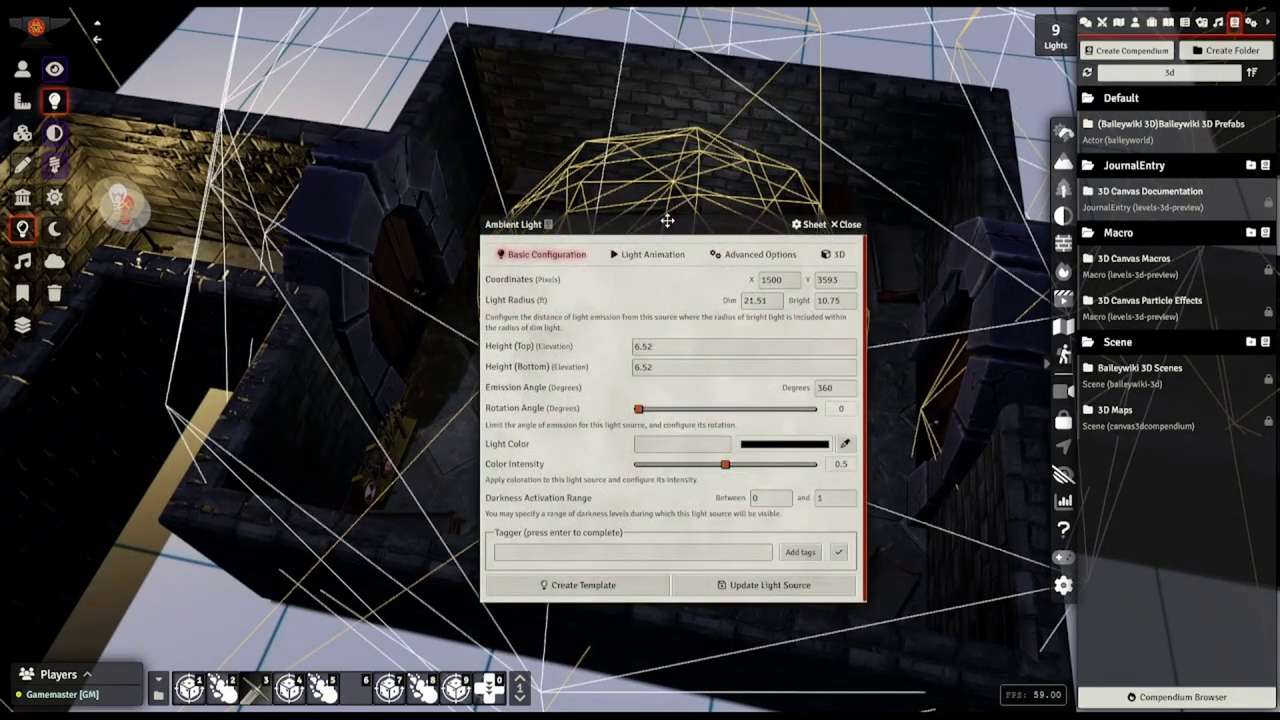
{"action": "left_click_drag", "start_coordinate": [667, 220], "coordinate": [250, 117]}
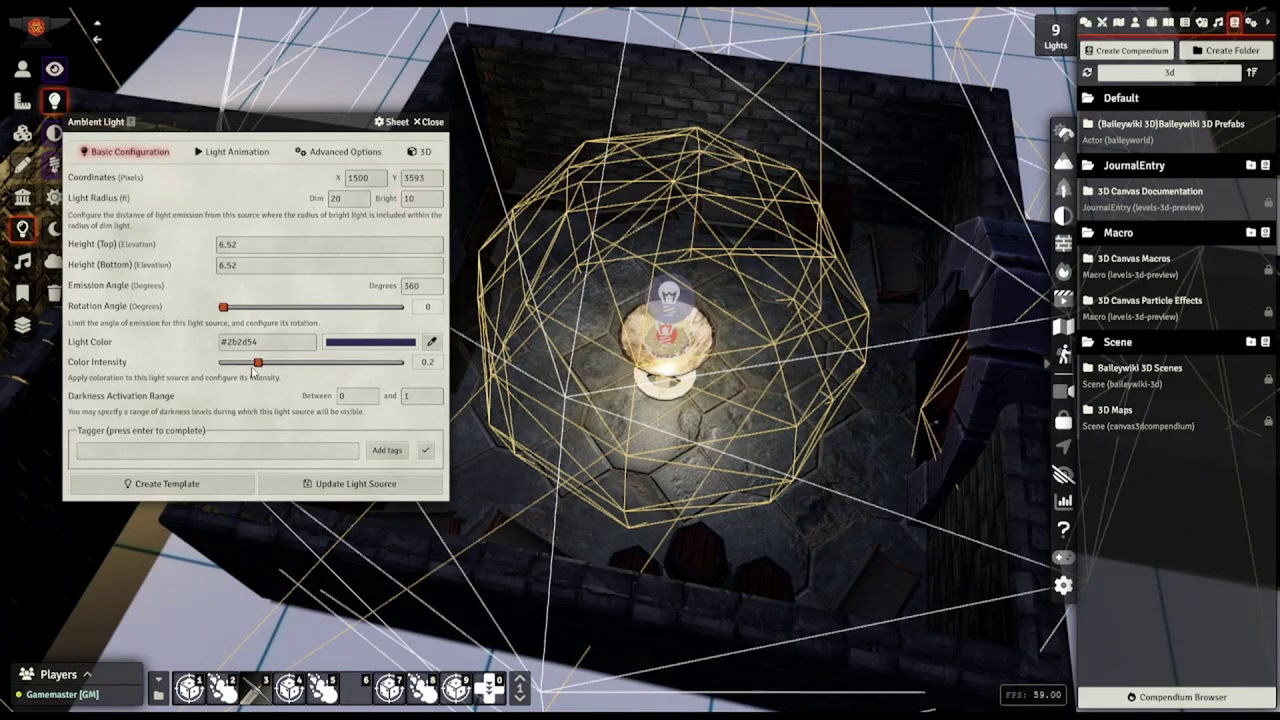
{"action": "left_click", "coordinate": [313, 484]}
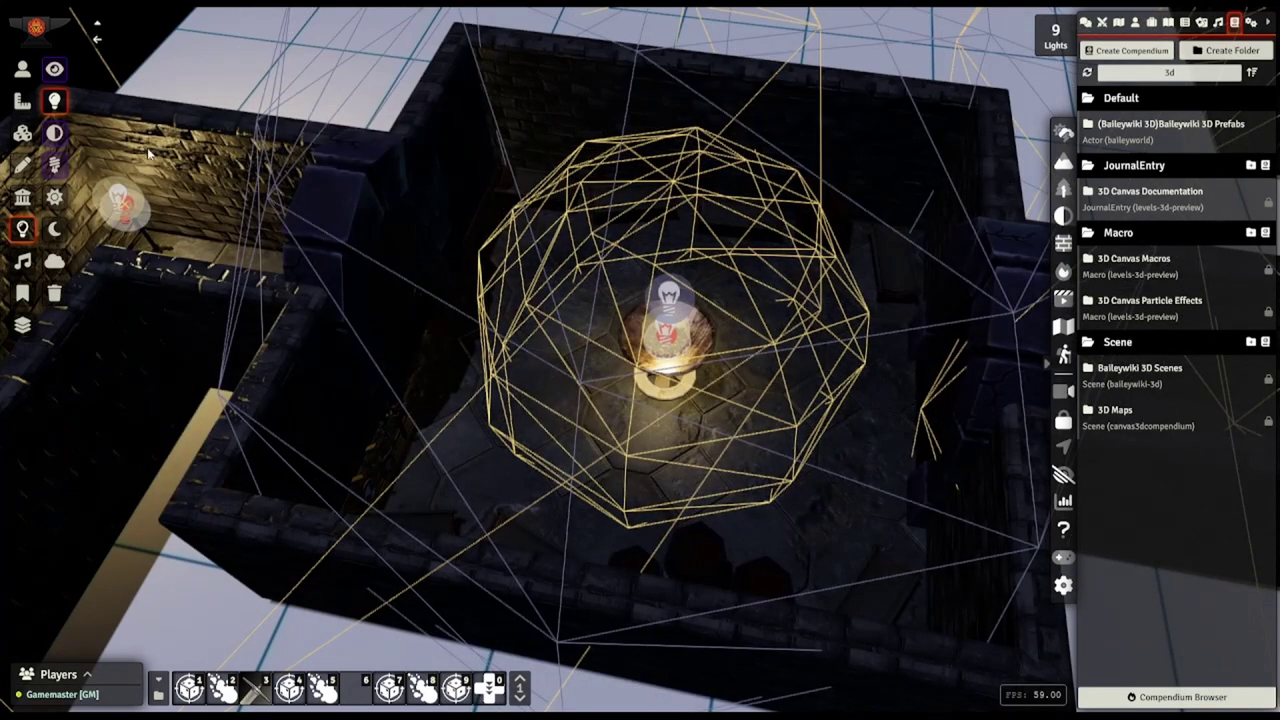
{"action": "left_click", "coordinate": [22, 69]}
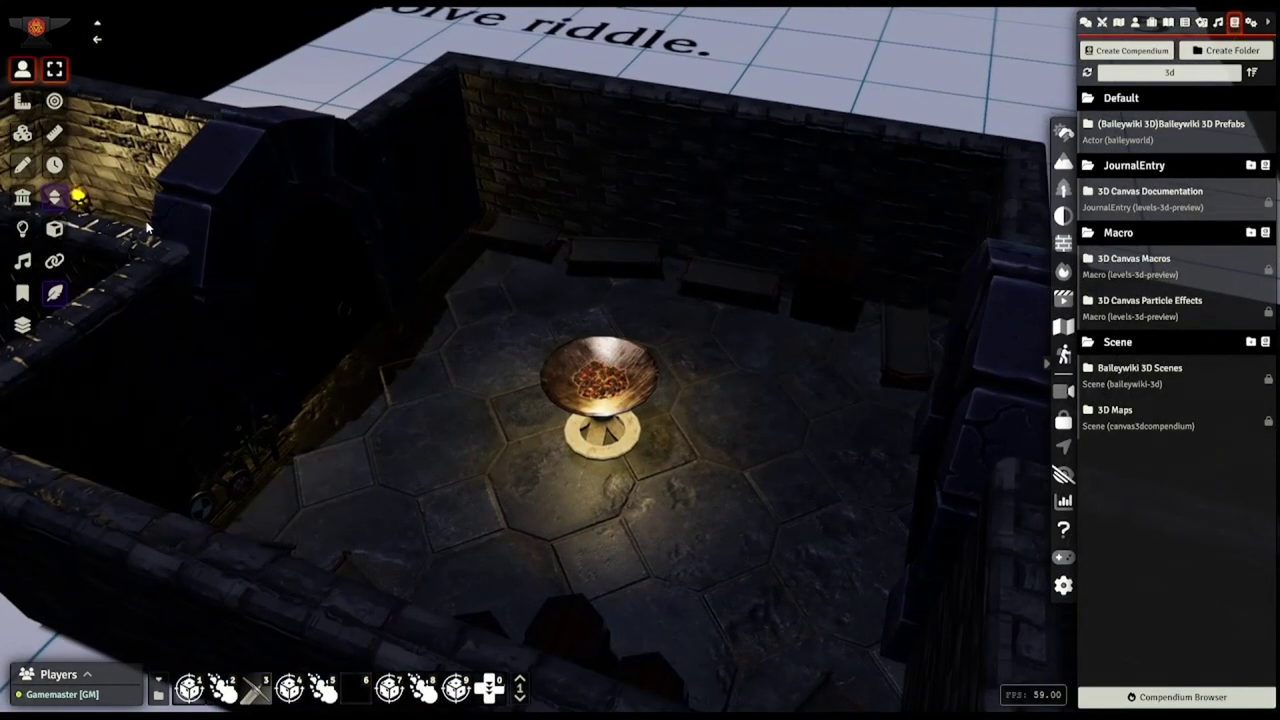
Increase the blue light's radius above the coal bowl to 30 ft dim and 20 ft bright
{"action": "left_click", "coordinate": [22, 228]}
{"action": "double_click", "coordinate": [600, 317]}
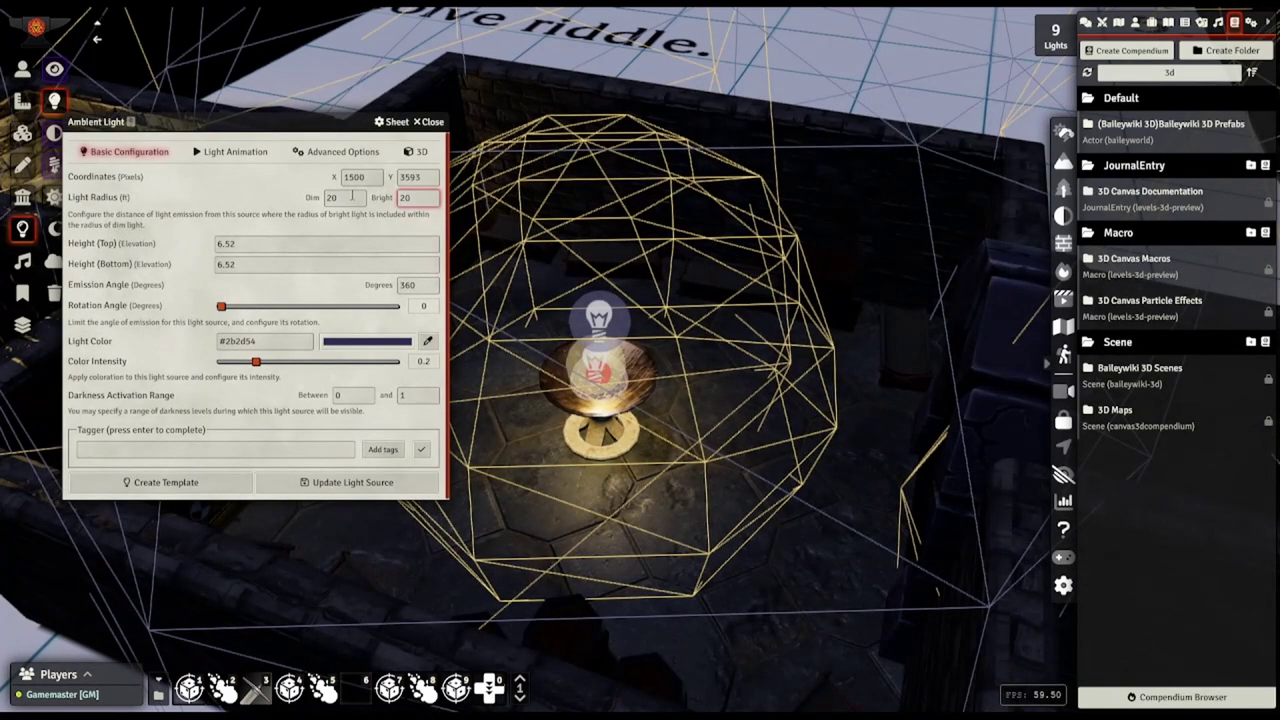
{"action": "left_click", "coordinate": [336, 482]}
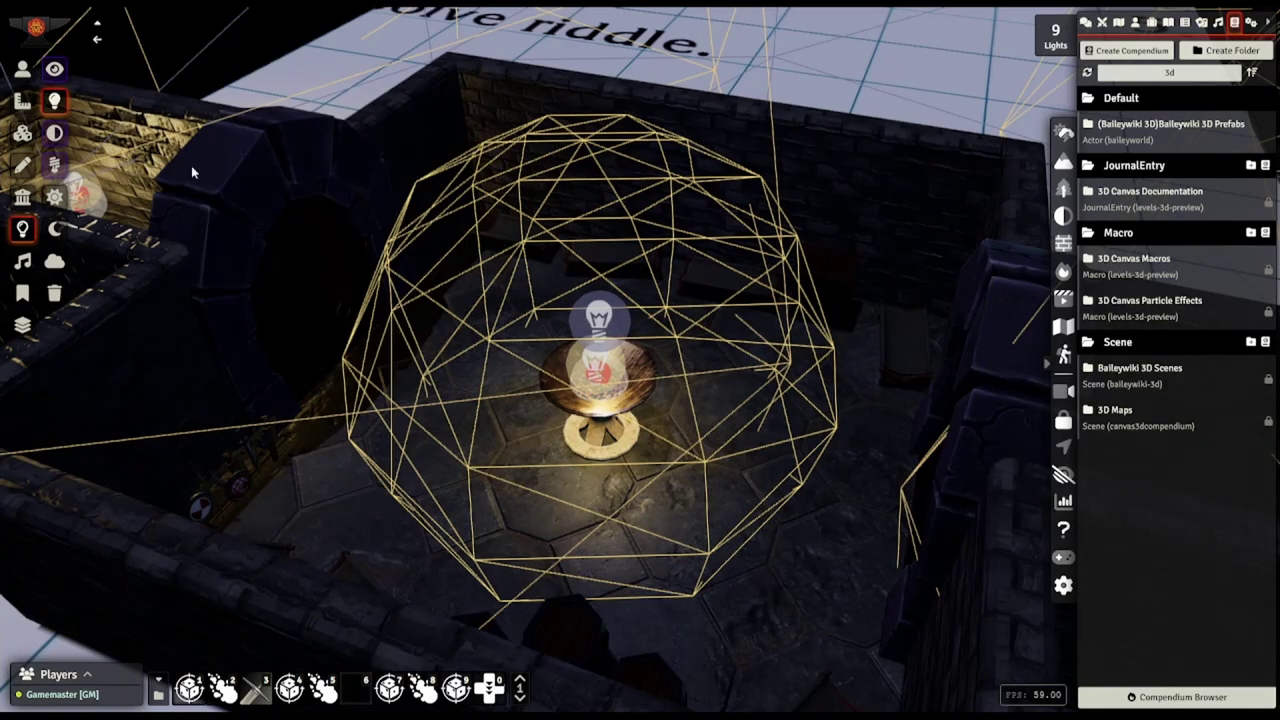
Set the blue light's color intensity to 0.3 and its bright radius to 15 ft
{"action": "double_click", "coordinate": [600, 318]}
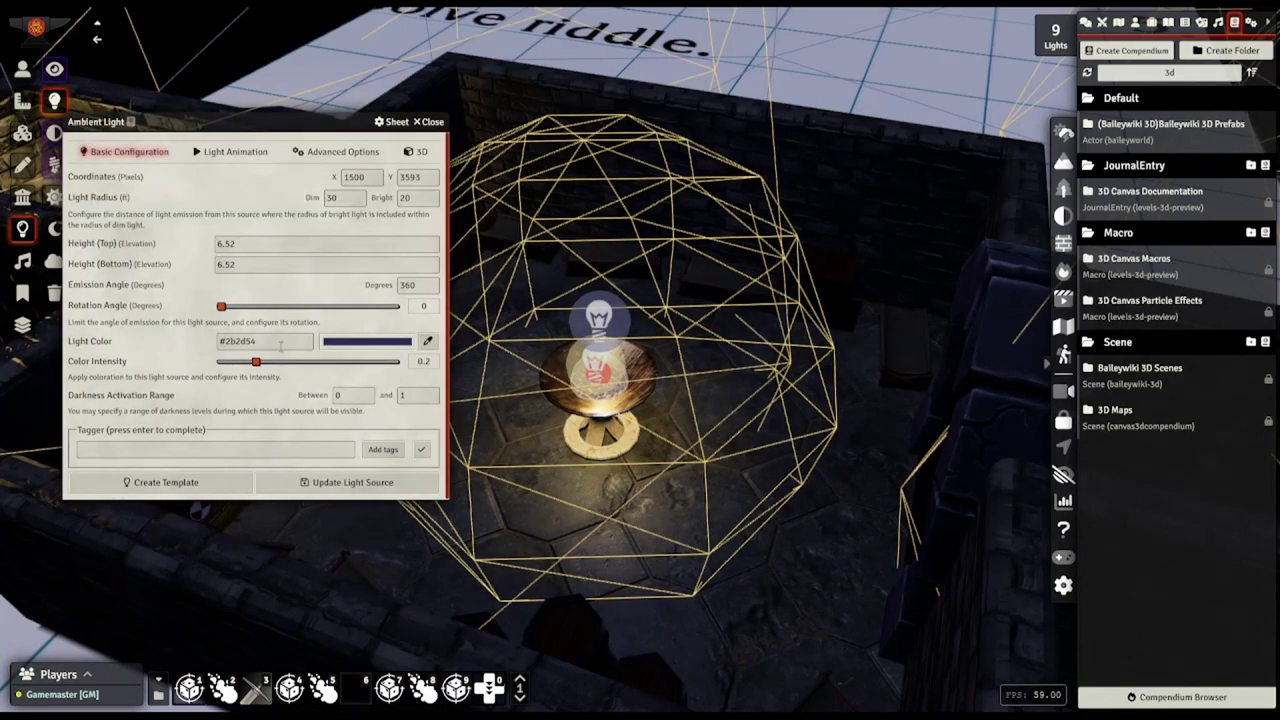
{"action": "left_click", "coordinate": [297, 483]}
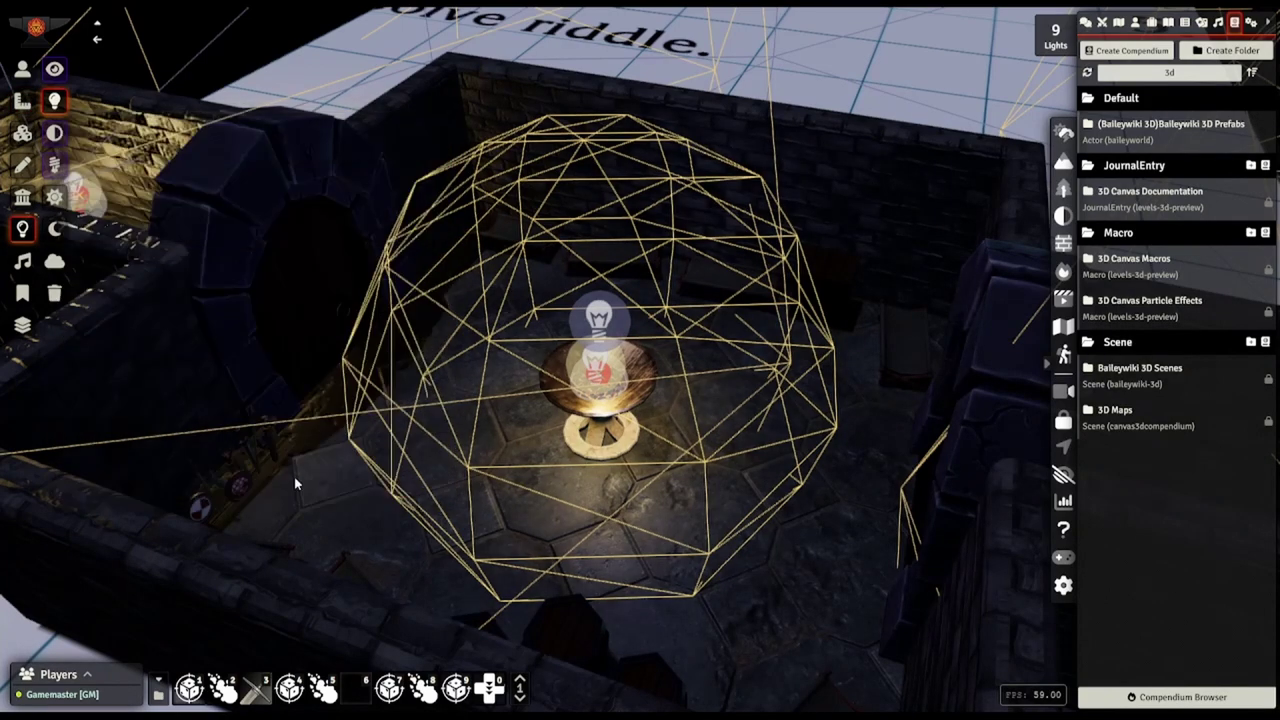
{"action": "right_click", "coordinate": [597, 316]}
{"action": "right_click", "coordinate": [597, 316]}
{"action": "right_click", "coordinate": [597, 316]}
{"action": "right_click", "coordinate": [597, 316]}
{"action": "double_click", "coordinate": [597, 316]}
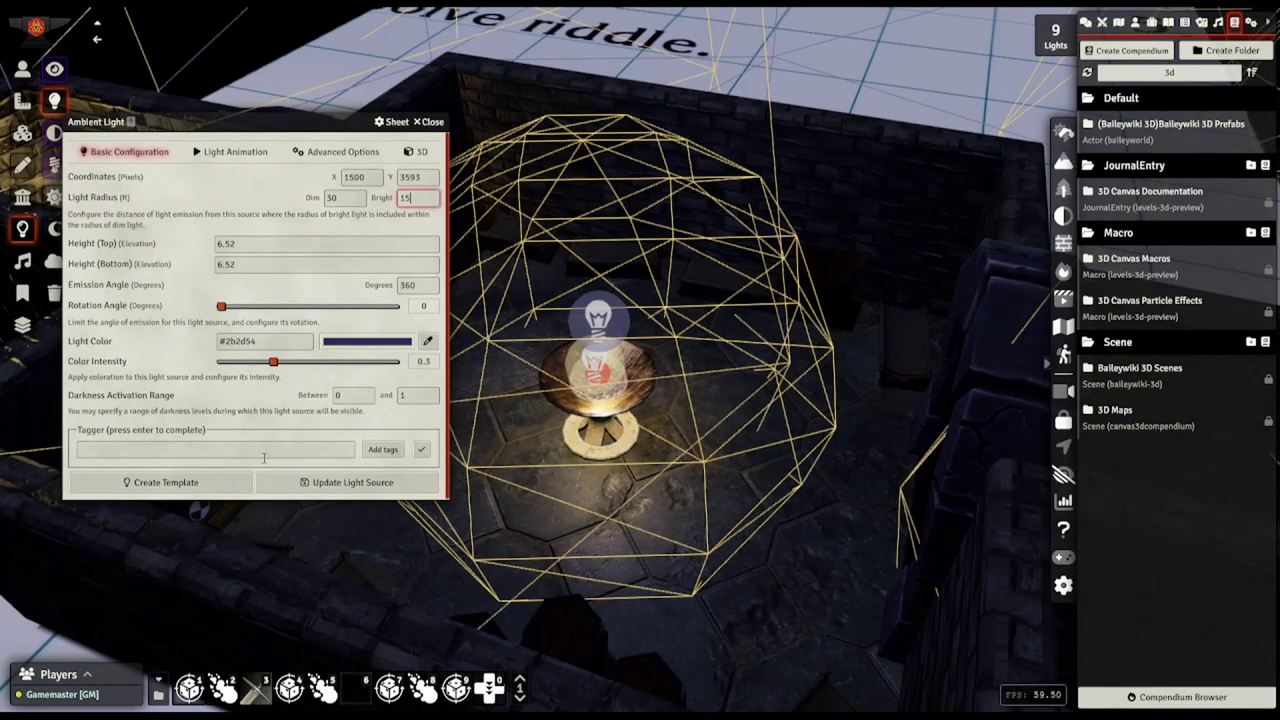
{"action": "left_click", "coordinate": [295, 484]}
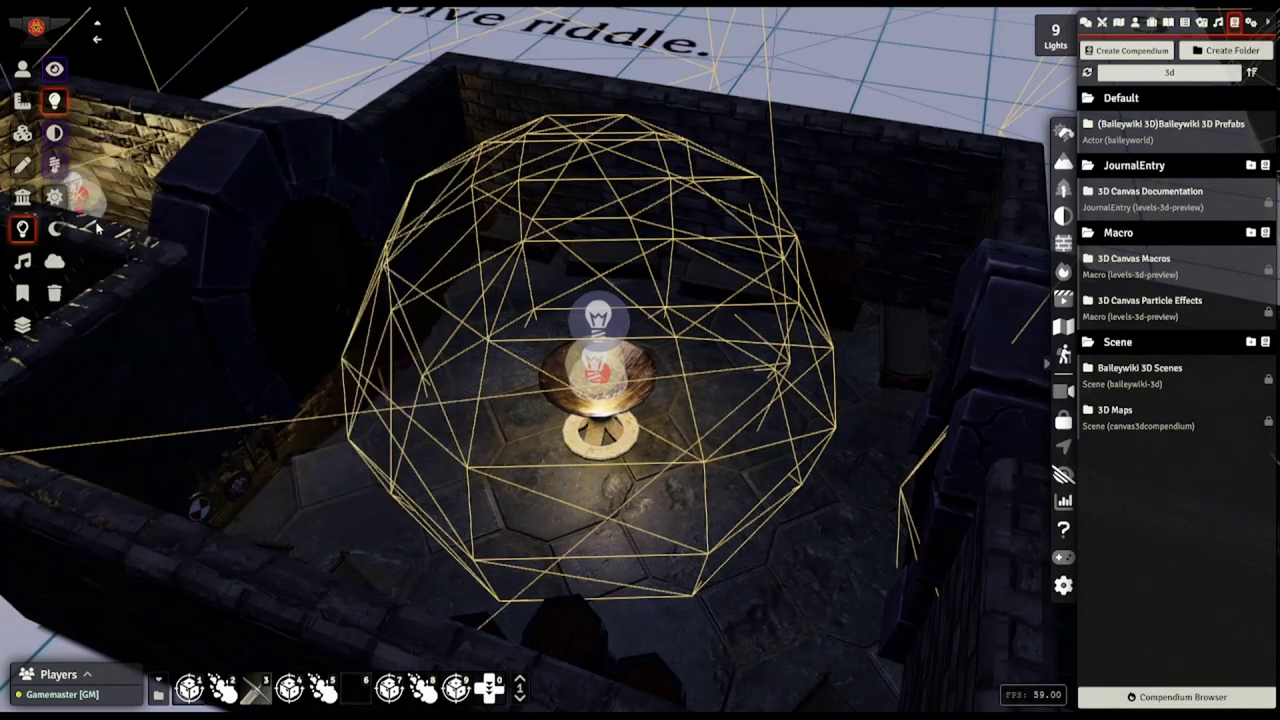
Toggle the blue light off and on and examine its effect on the coal bowl room
{"action": "right_click", "coordinate": [607, 324]}
{"action": "right_click", "coordinate": [607, 324]}
{"action": "left_click", "coordinate": [22, 70]}
{"action": "middle_click_drag", "start_coordinate": [178, 307], "coordinate": [382, 439]}
{"action": "right_click_drag", "start_coordinate": [381, 440], "coordinate": [423, 467]}
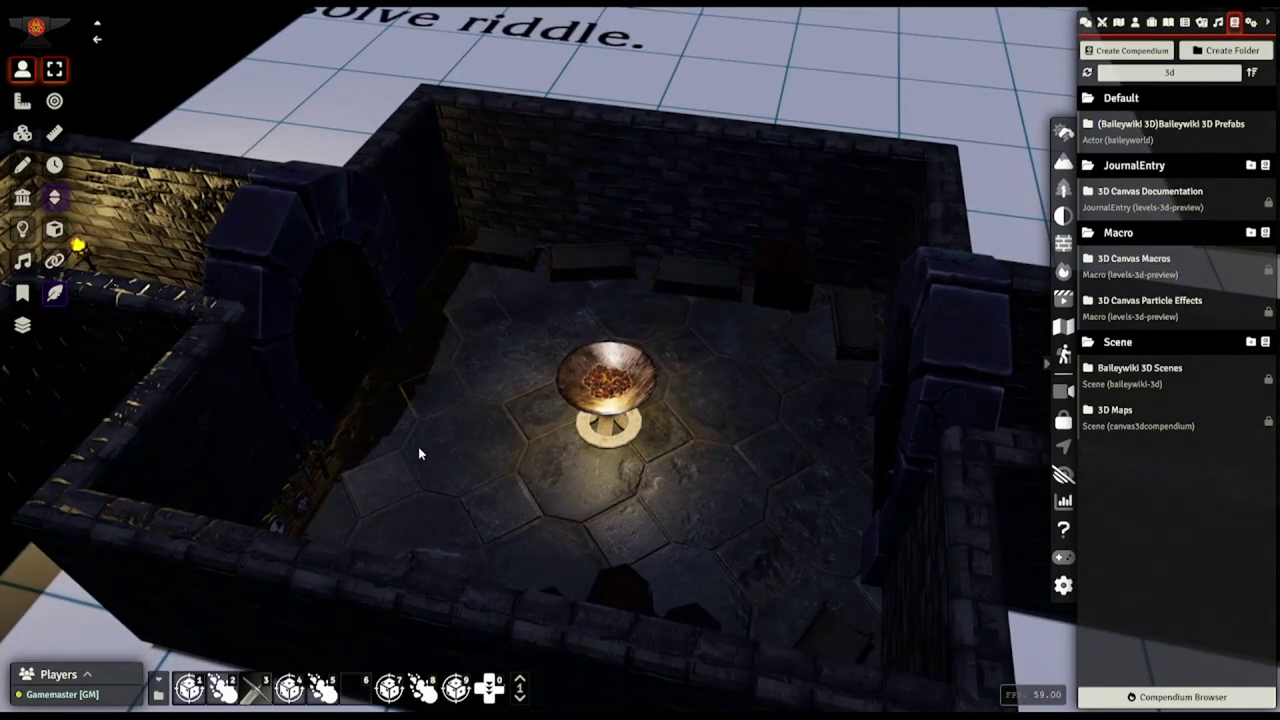
Copy the blue light into the knight statue's room and raise it in front of the statue
{"action": "left_click", "coordinate": [23, 230]}
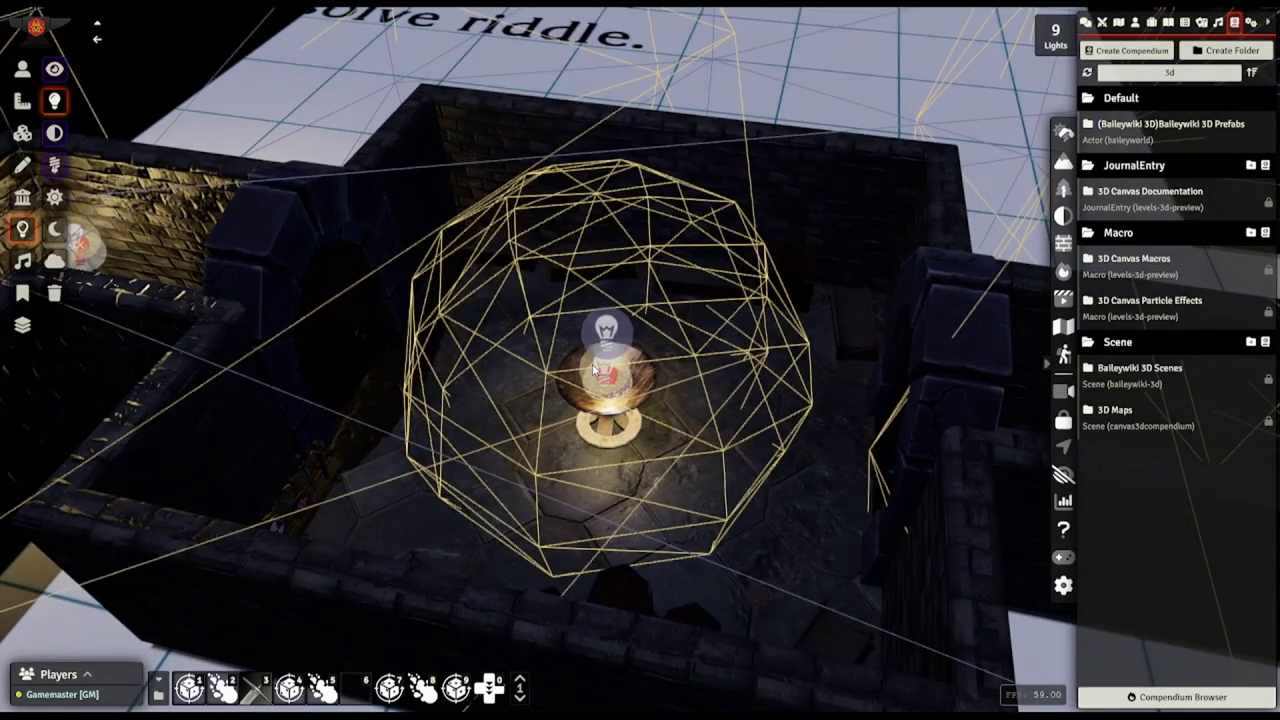
{"action": "key", "text": "ctrl+c"}
{"action": "right_click_drag", "start_coordinate": [784, 262], "coordinate": [67, 558]}
{"action": "right_click_drag", "start_coordinate": [597, 280], "coordinate": [494, 414]}
{"action": "scroll", "coordinate": [545, 480], "scroll_direction": "up", "scroll_amount": 5}
{"action": "key", "text": "ctrl+v"}
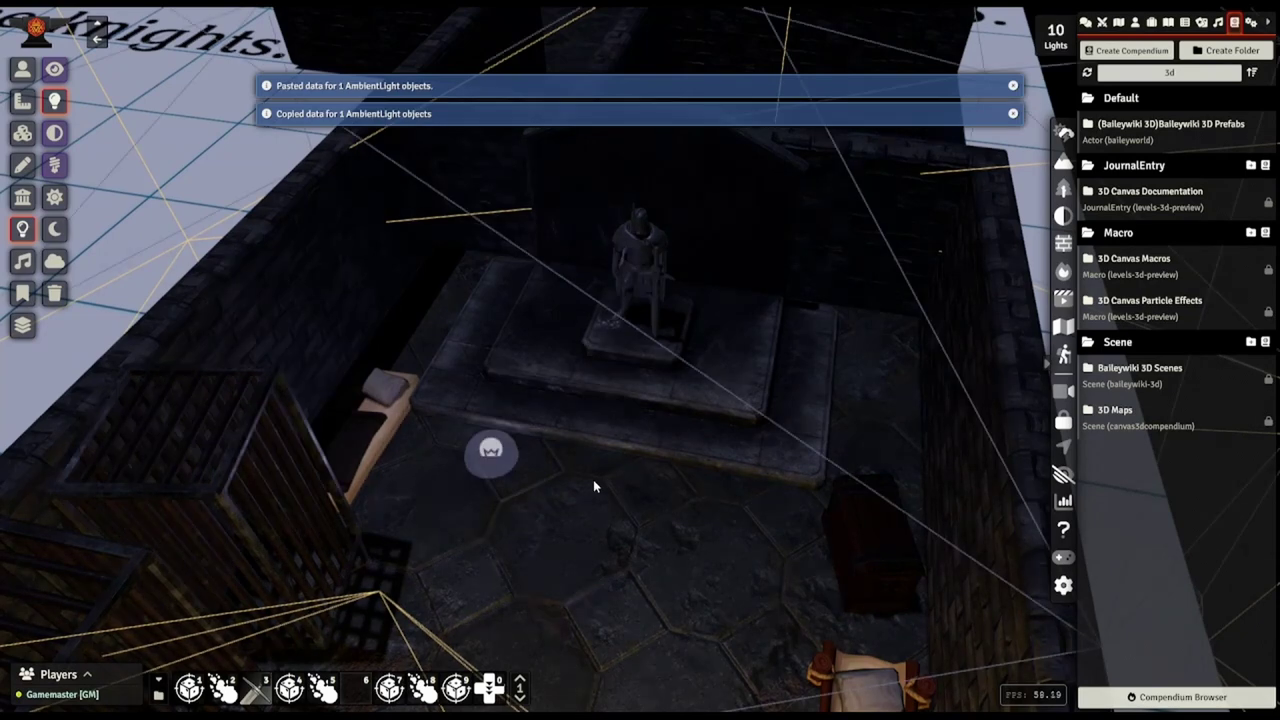
{"action": "left_click_drag", "start_coordinate": [497, 456], "coordinate": [628, 391]}
{"action": "scroll", "coordinate": [627, 352], "scroll_direction": "up", "scroll_amount": 6}
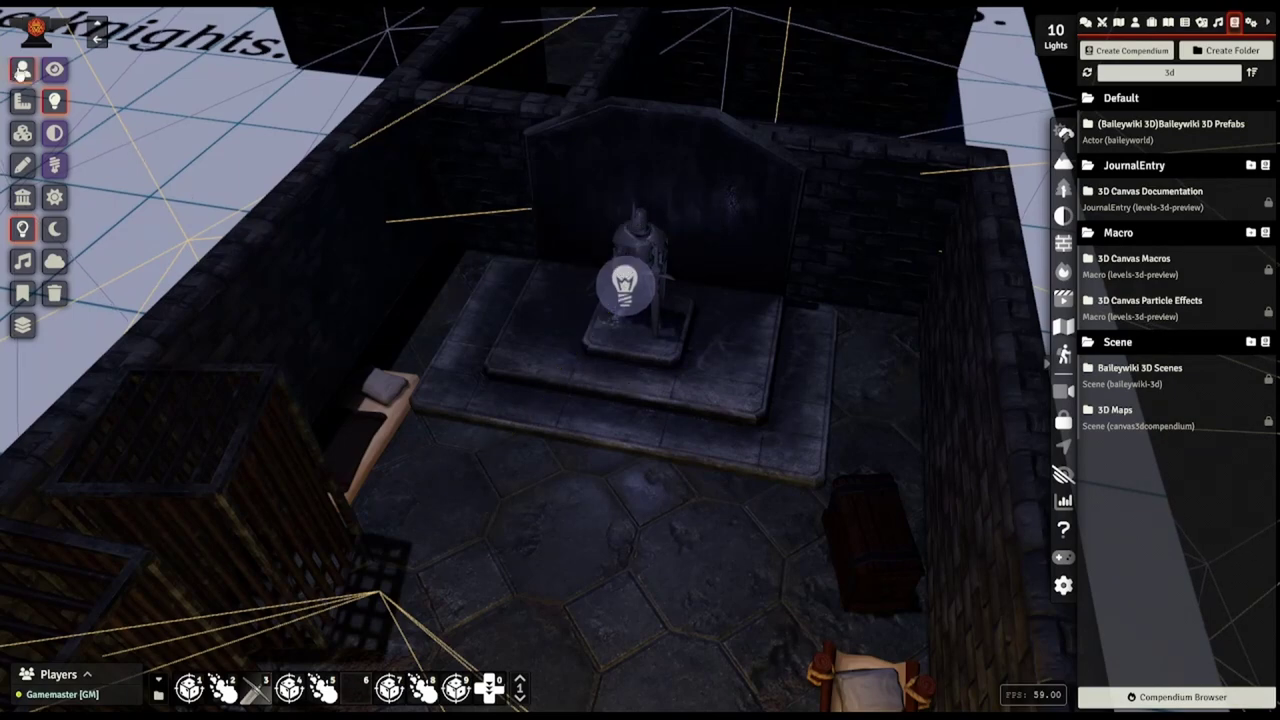
Examine how the blue light falls on the knight statue and its room from several angles and distances
{"action": "left_click", "coordinate": [23, 70]}
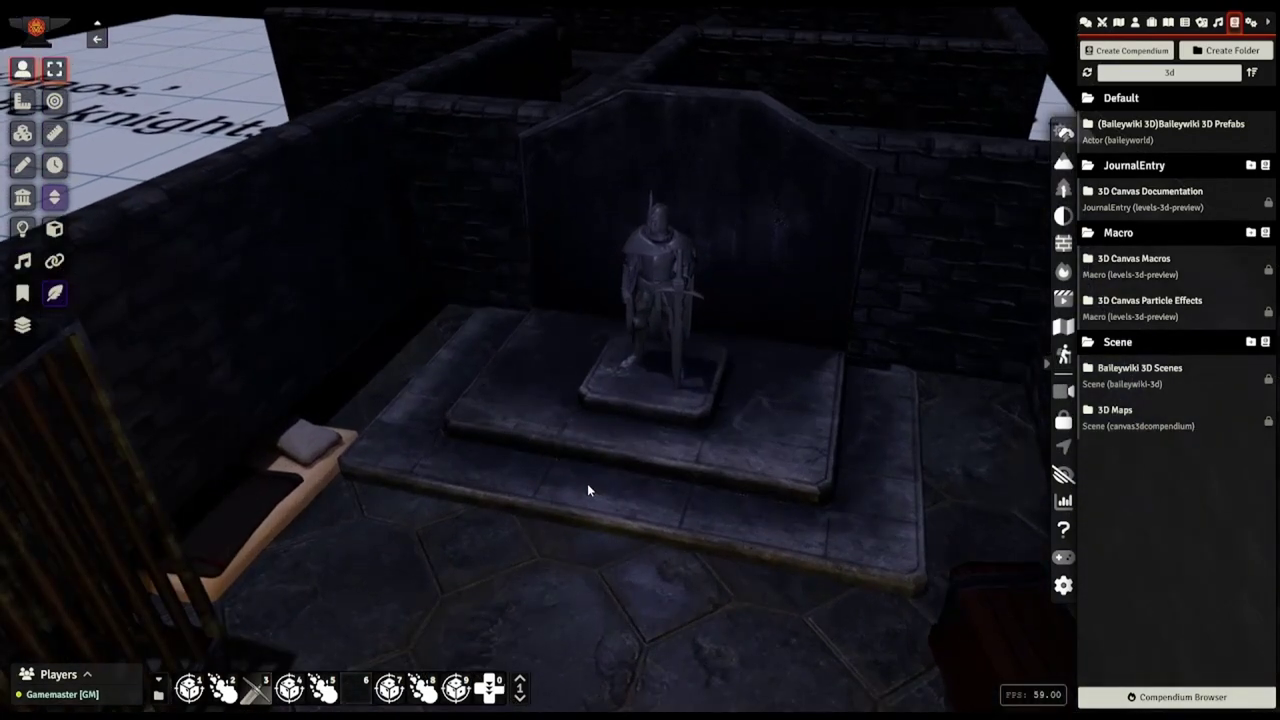
{"action": "right_click_drag", "start_coordinate": [587, 483], "coordinate": [497, 506]}
{"action": "scroll", "coordinate": [434, 483], "scroll_direction": "up", "scroll_amount": 6}
{"action": "scroll", "coordinate": [505, 466], "scroll_direction": "down", "scroll_amount": 5}
{"action": "scroll", "coordinate": [497, 507], "scroll_direction": "down", "scroll_amount": 4}
{"action": "middle_click_drag", "start_coordinate": [497, 507], "coordinate": [494, 446]}
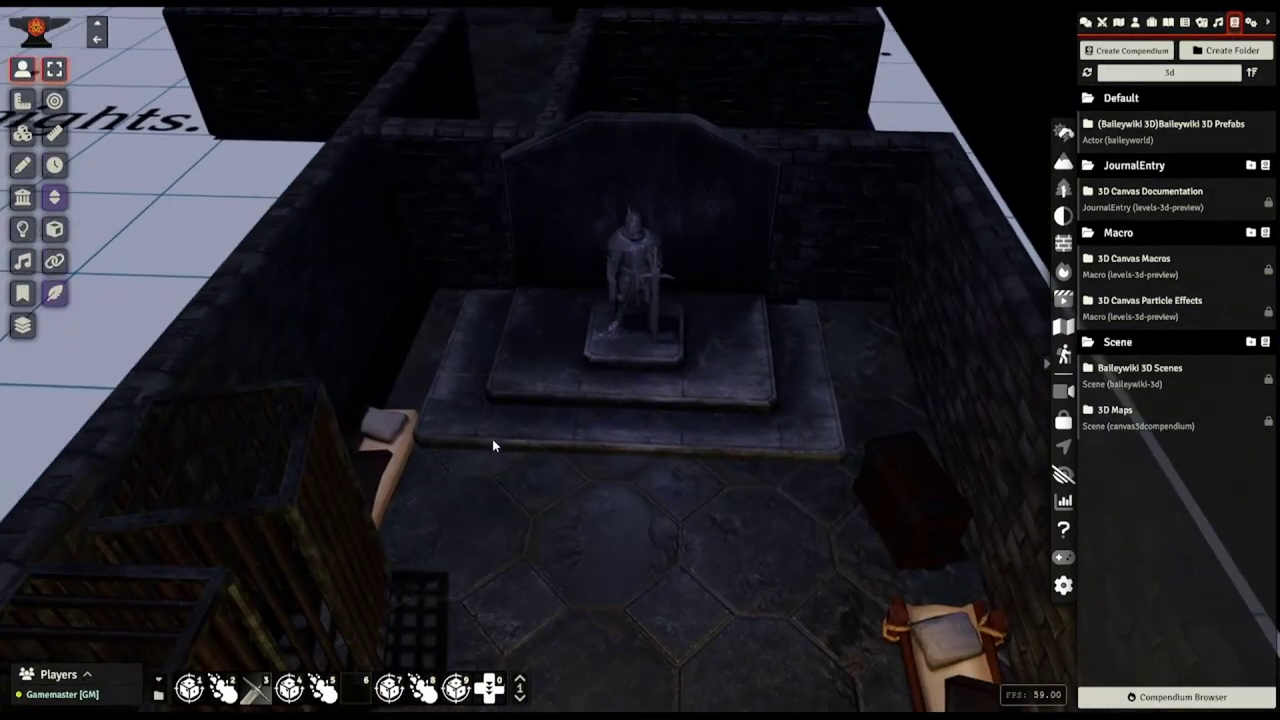
{"action": "right_click_drag", "start_coordinate": [492, 439], "coordinate": [497, 441]}
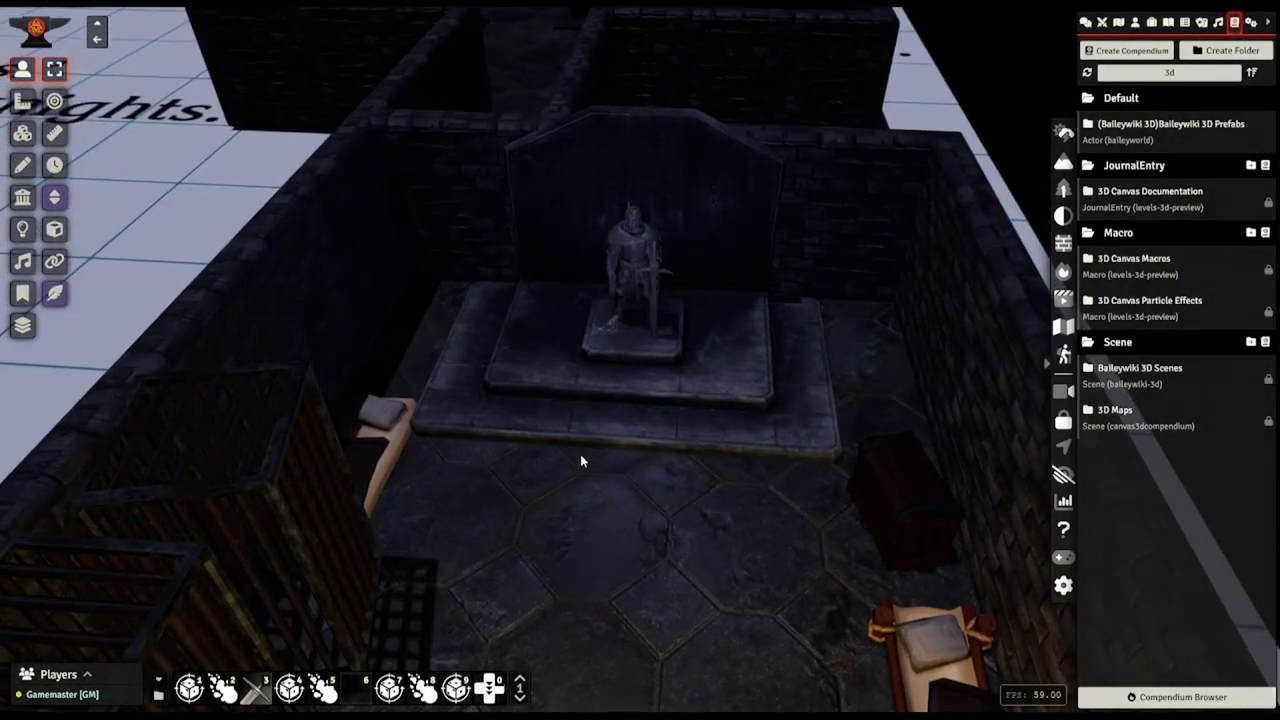
Place a new light about 21.4 ft dim and 10.7 ft bright near the far coffin in the coffin room, raised to about 10.25
{"action": "middle_click_drag", "start_coordinate": [503, 291], "coordinate": [737, 443]}
{"action": "right_click_drag", "start_coordinate": [737, 443], "coordinate": [333, 300]}
{"action": "scroll", "coordinate": [740, 474], "scroll_direction": "up", "scroll_amount": 6}
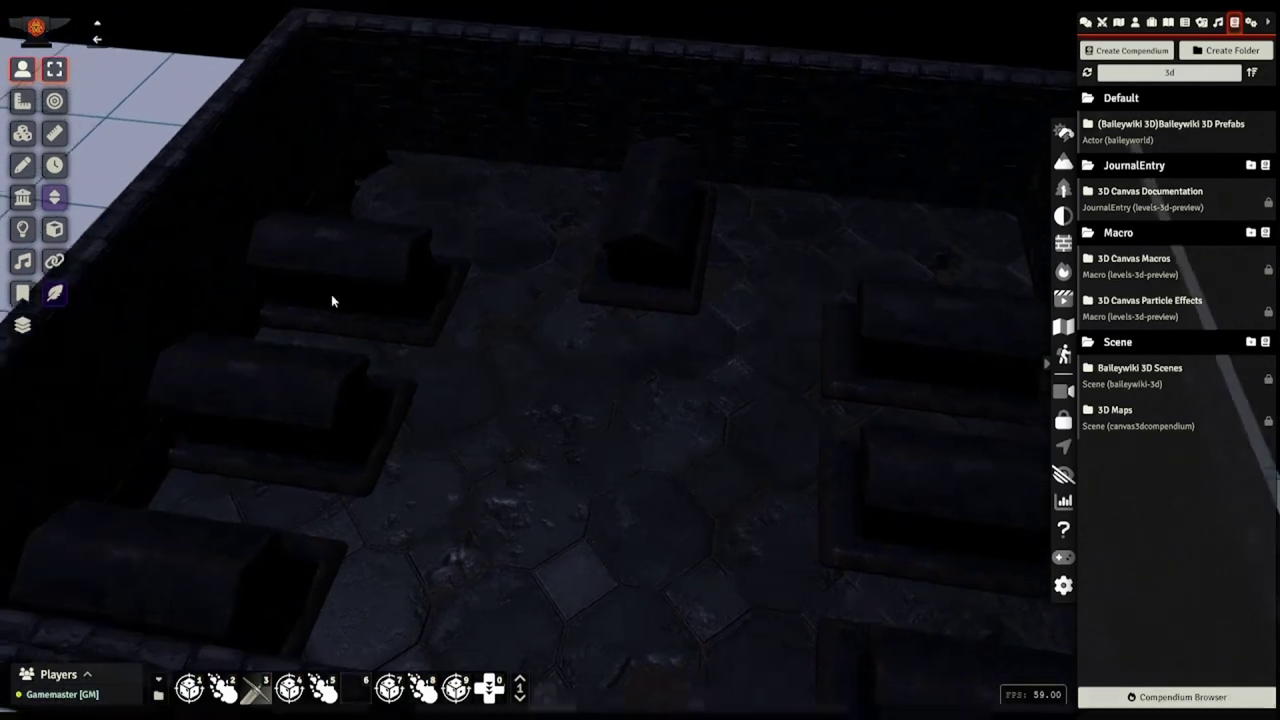
{"action": "left_click", "coordinate": [22, 229]}
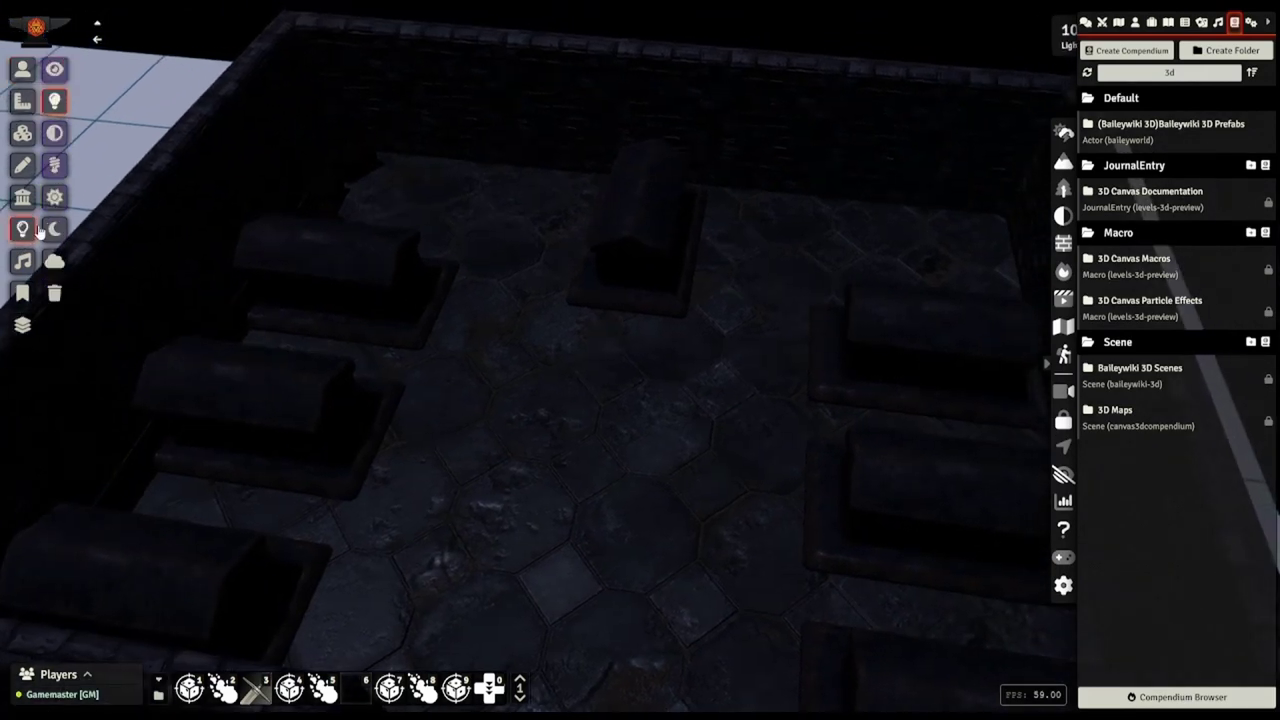
{"action": "left_click_drag", "start_coordinate": [492, 340], "coordinate": [823, 501]}
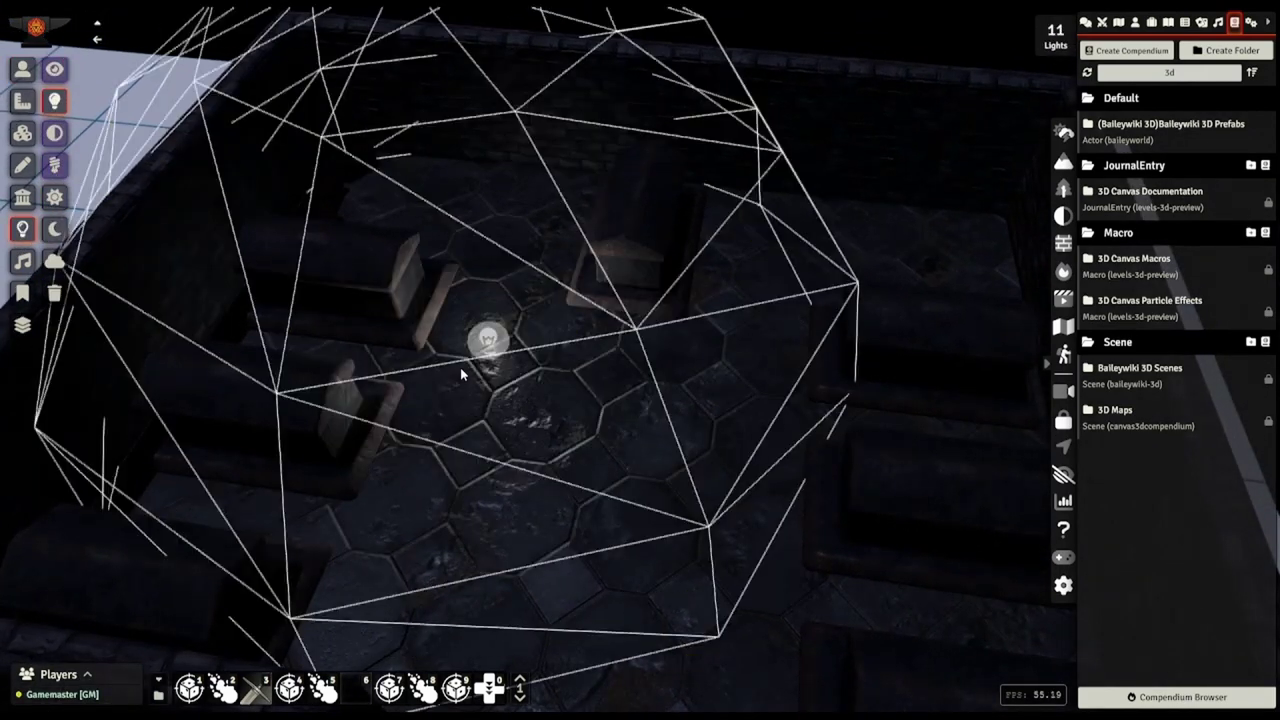
{"action": "left_click_drag", "start_coordinate": [488, 339], "coordinate": [621, 352]}
{"action": "scroll", "coordinate": [620, 349], "scroll_direction": "up", "scroll_amount": 1}
{"action": "scroll", "coordinate": [620, 349], "scroll_direction": "up", "scroll_amount": 1}
{"action": "scroll", "coordinate": [620, 349], "scroll_direction": "down", "scroll_amount": 1}
{"action": "scroll", "coordinate": [620, 349], "scroll_direction": "up", "scroll_amount": 1}
Set the coffin room light to 30 ft dim, 15 ft bright, green color #4eca7e and color intensity 0.3
{"action": "double_click", "coordinate": [595, 225]}
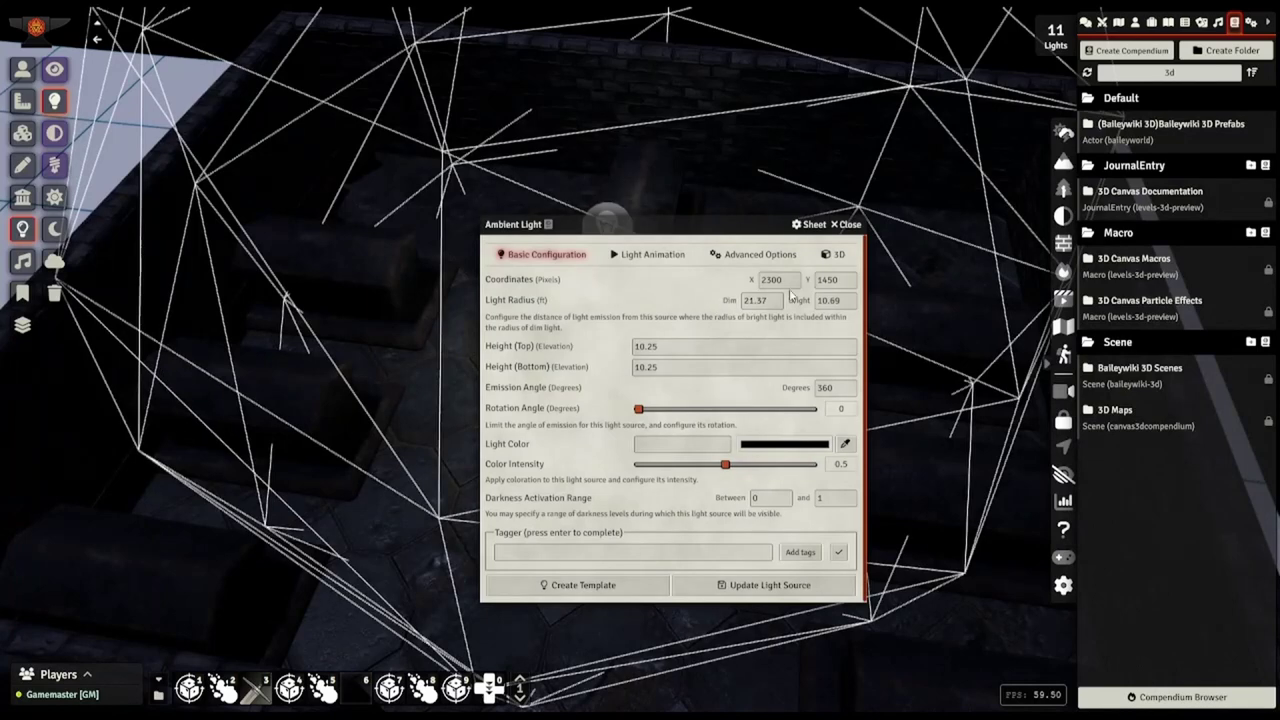
{"action": "double_click", "coordinate": [779, 301]}
{"action": "type", "text": "30"}
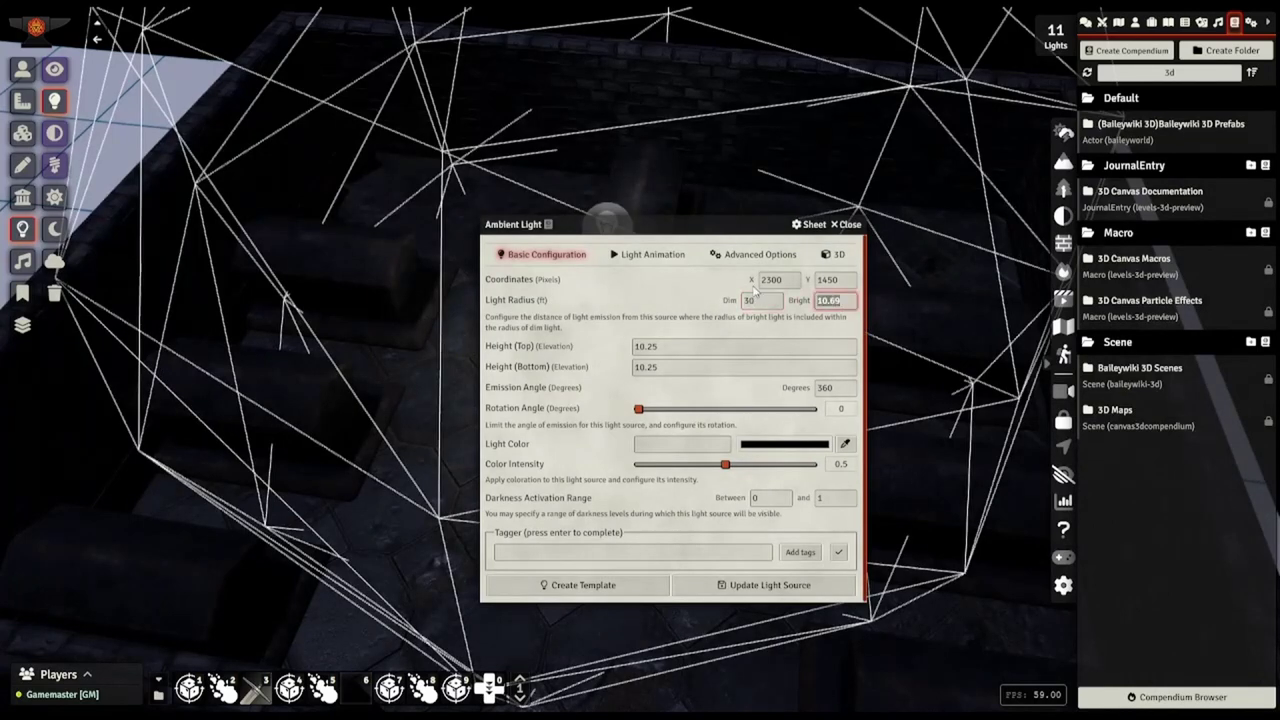
{"action": "left_click", "coordinate": [838, 542]}
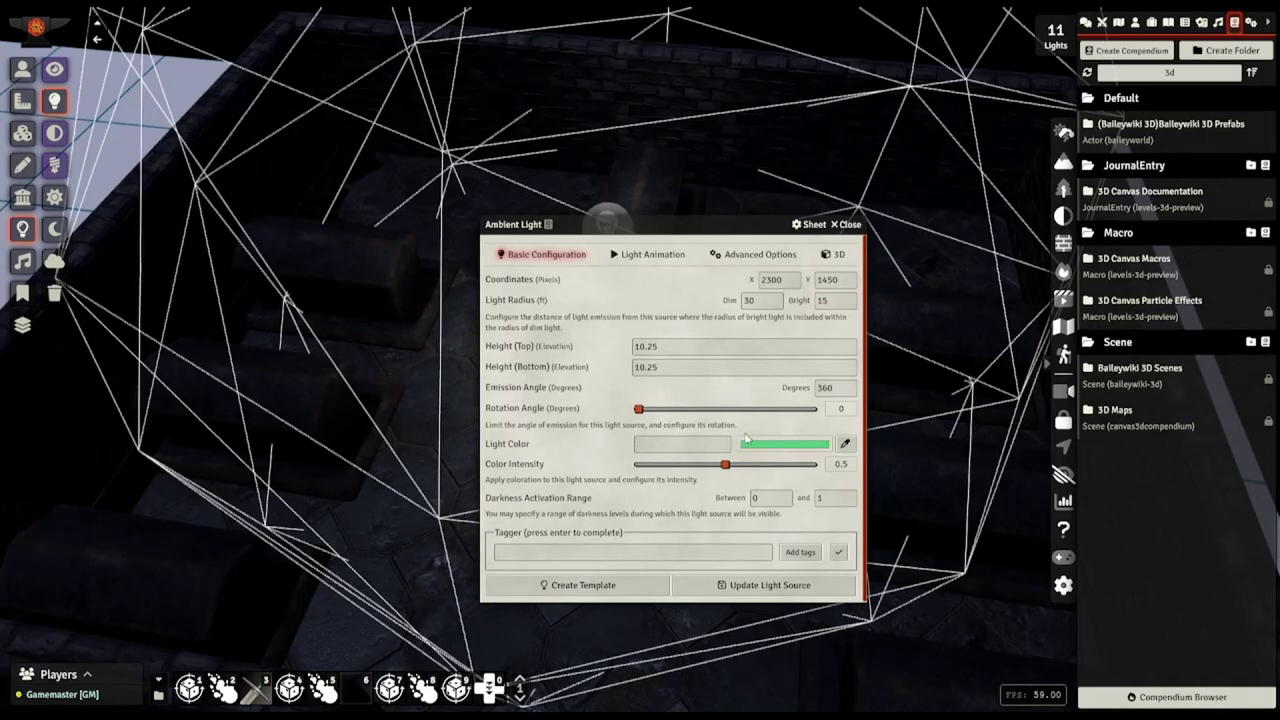
{"action": "left_click", "coordinate": [738, 584]}
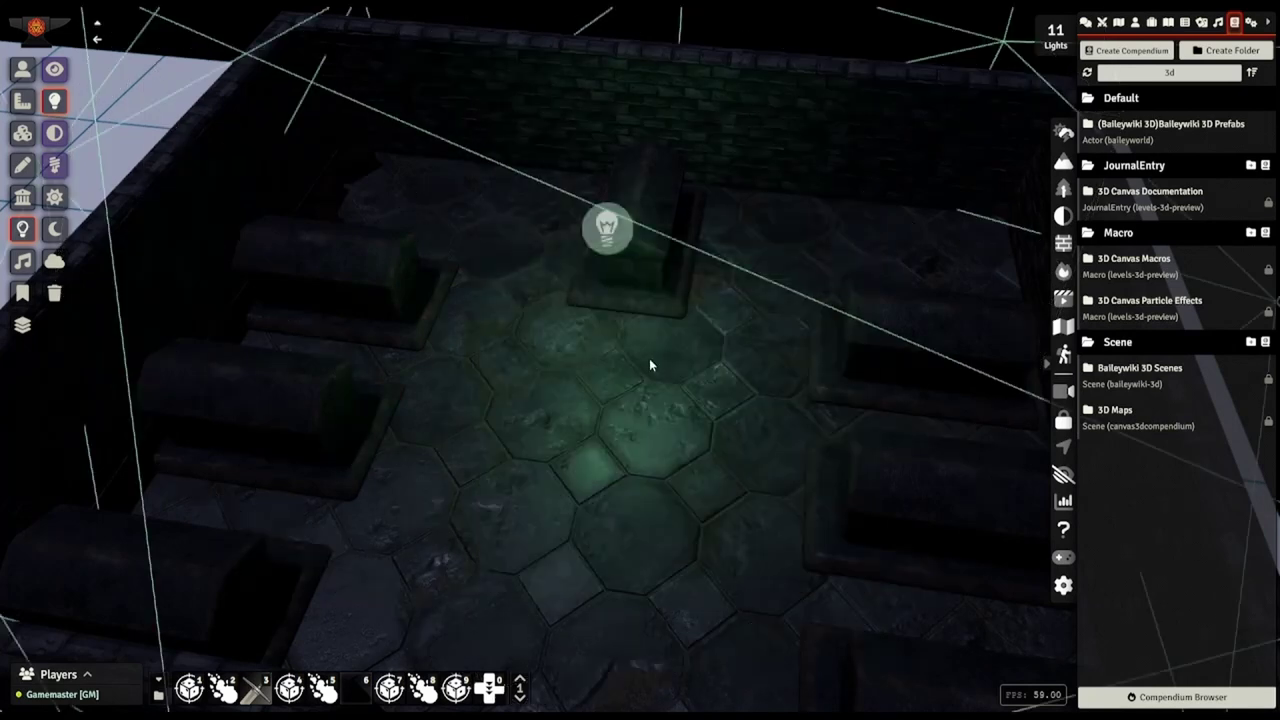
Reduce the green light's radius to 15 ft dim and 10 ft bright
{"action": "scroll", "coordinate": [615, 370], "scroll_direction": "down", "scroll_amount": 4}
{"action": "scroll", "coordinate": [614, 370], "scroll_direction": "up", "scroll_amount": 5}
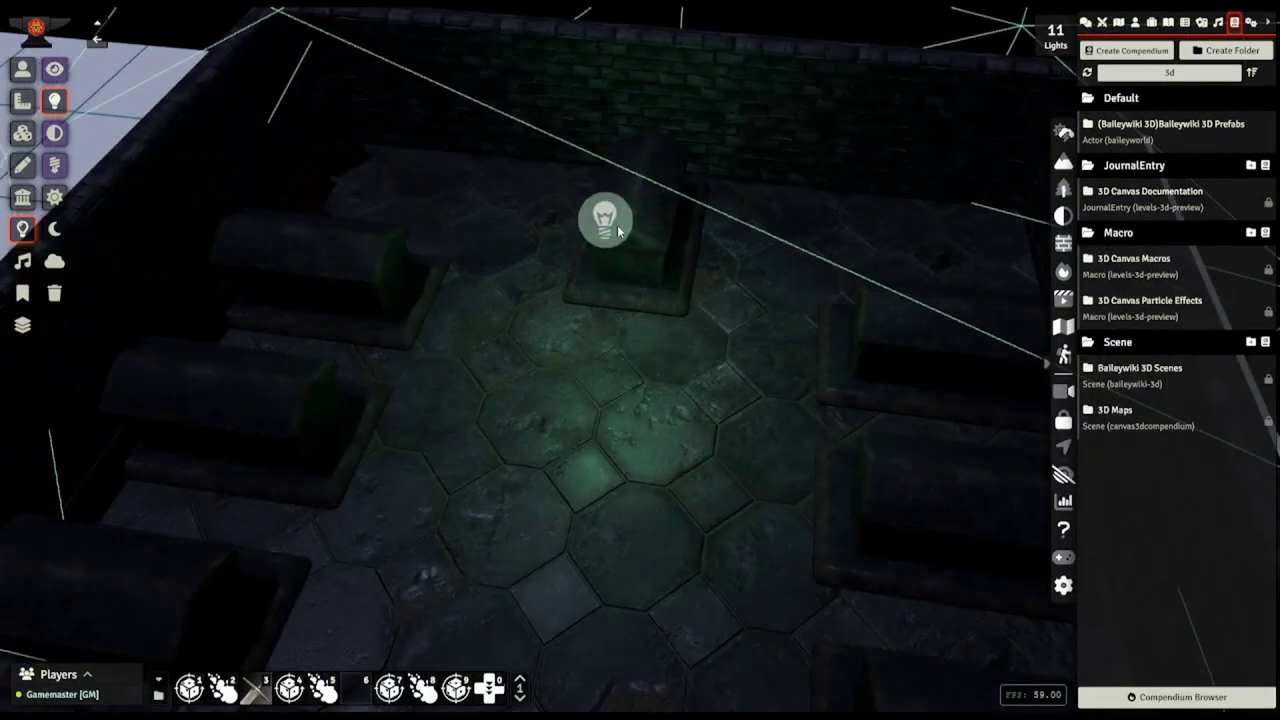
{"action": "double_click", "coordinate": [610, 222]}
{"action": "left_click", "coordinate": [828, 302]}
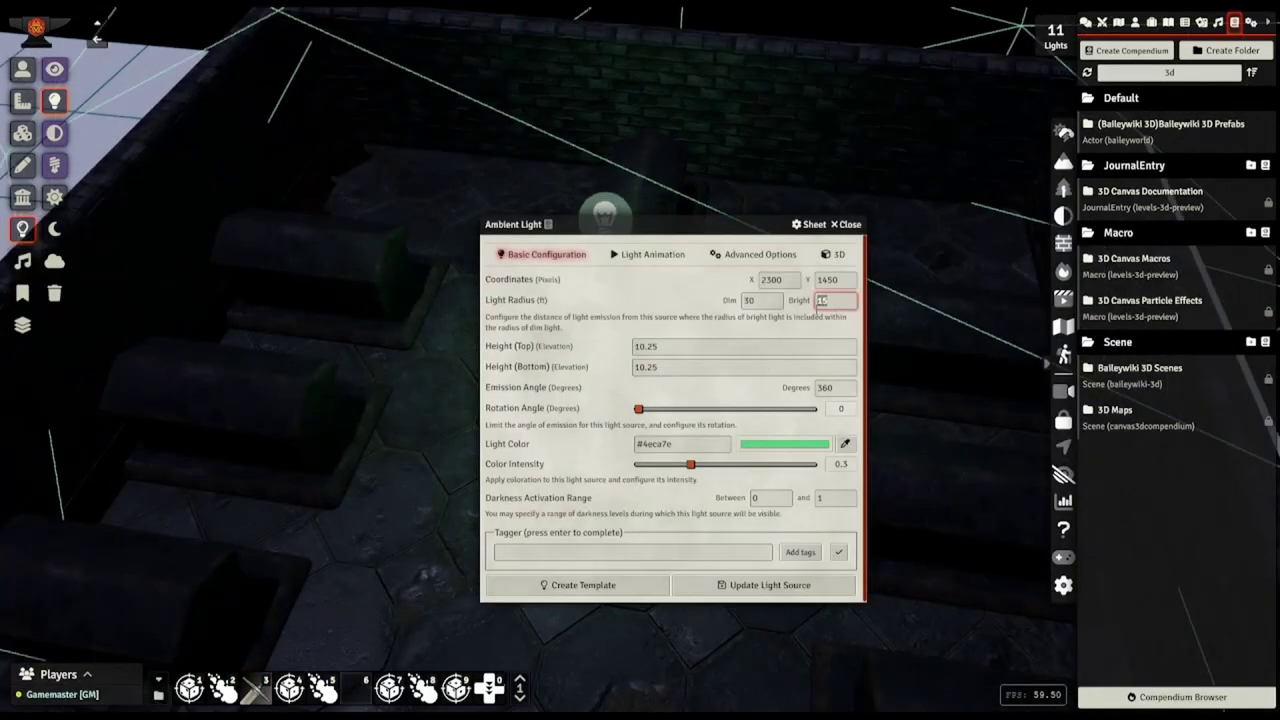
{"action": "left_click", "coordinate": [711, 580]}
{"action": "scroll", "coordinate": [576, 309], "scroll_direction": "up", "scroll_amount": 3}
{"action": "double_click", "coordinate": [686, 294]}
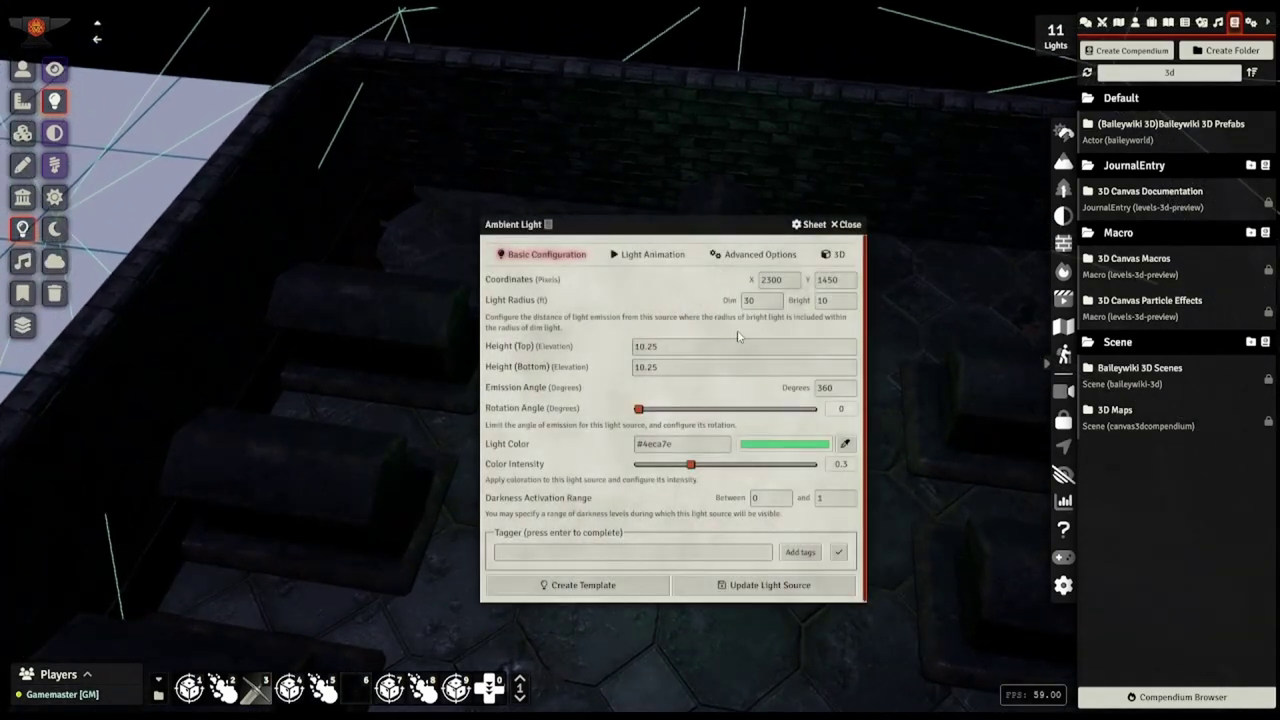
{"action": "left_click", "coordinate": [765, 300]}
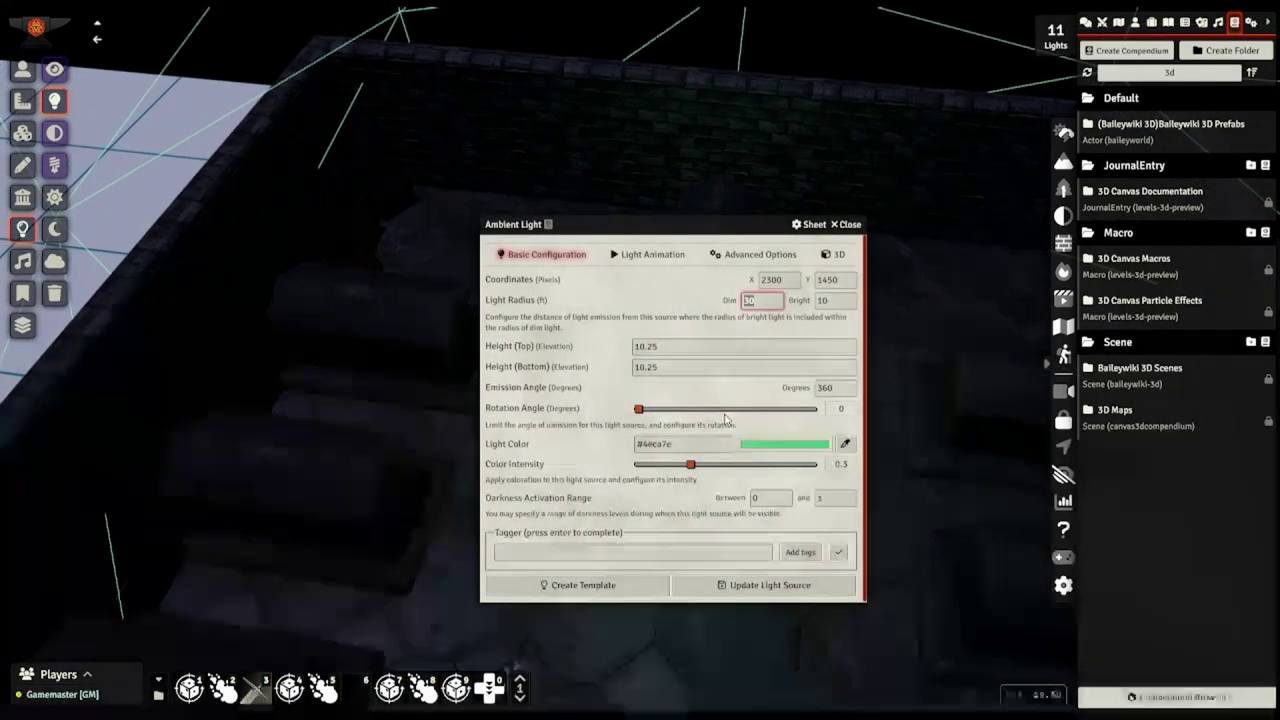
{"action": "left_click", "coordinate": [766, 585]}
{"action": "scroll", "coordinate": [627, 345], "scroll_direction": "up", "scroll_amount": 3}
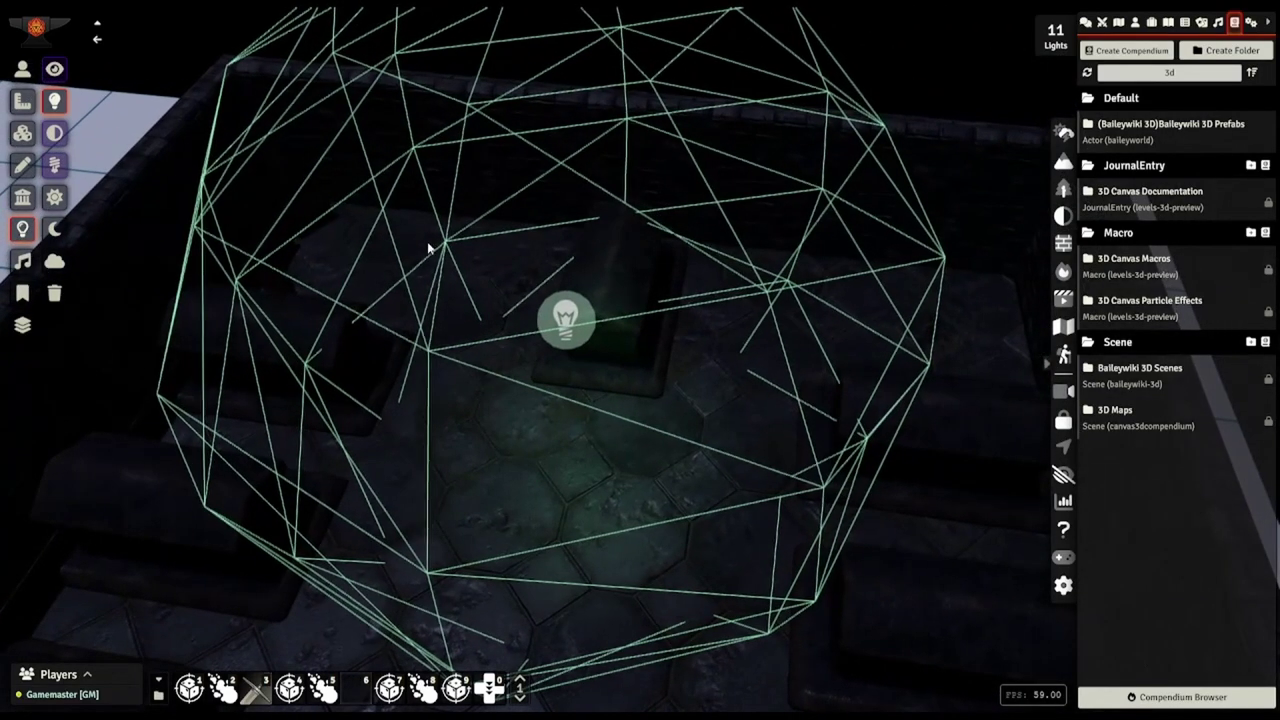
Move the green light above the coffin by the far wall at an elevation of about 7.25 and inspect its glow
{"action": "left_click_drag", "start_coordinate": [568, 319], "coordinate": [607, 197]}
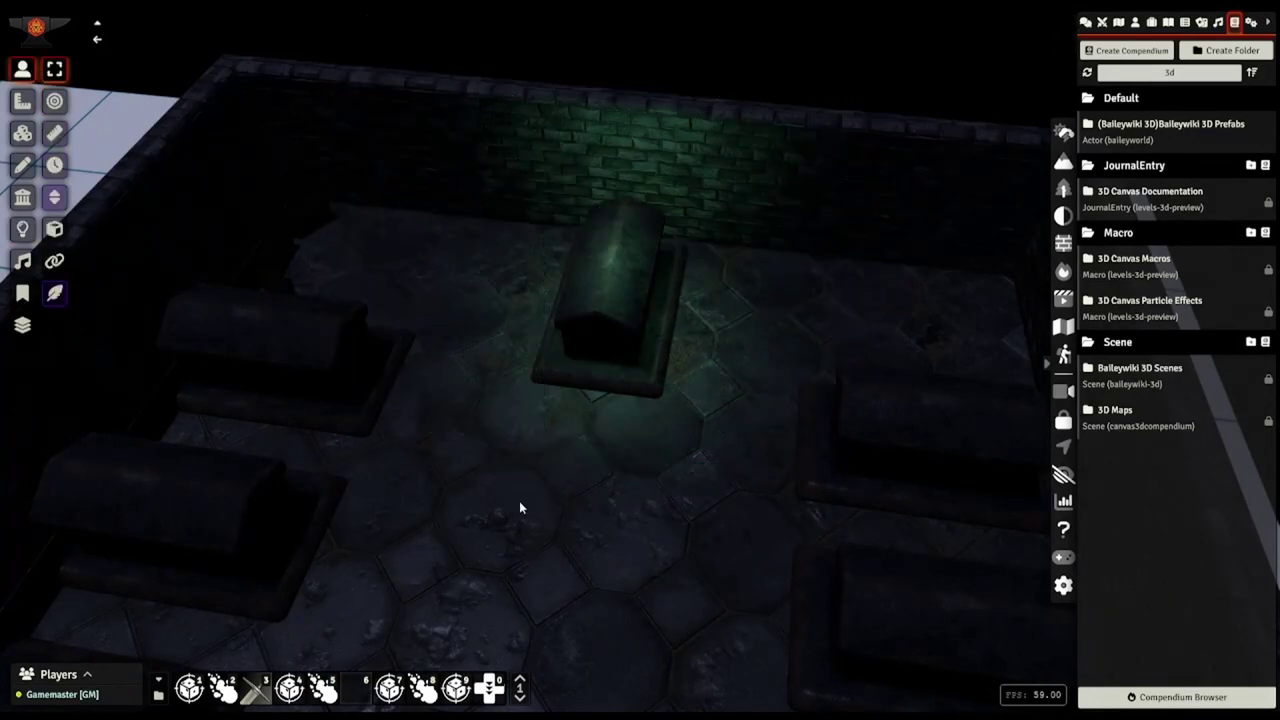
{"action": "left_click_drag", "start_coordinate": [515, 500], "coordinate": [467, 428]}
{"action": "scroll", "coordinate": [467, 428], "scroll_direction": "up", "scroll_amount": 3}
Lower the color intensity of the green light above the far coffin, and toggle the light off and on to compare
{"action": "left_click", "coordinate": [23, 230]}
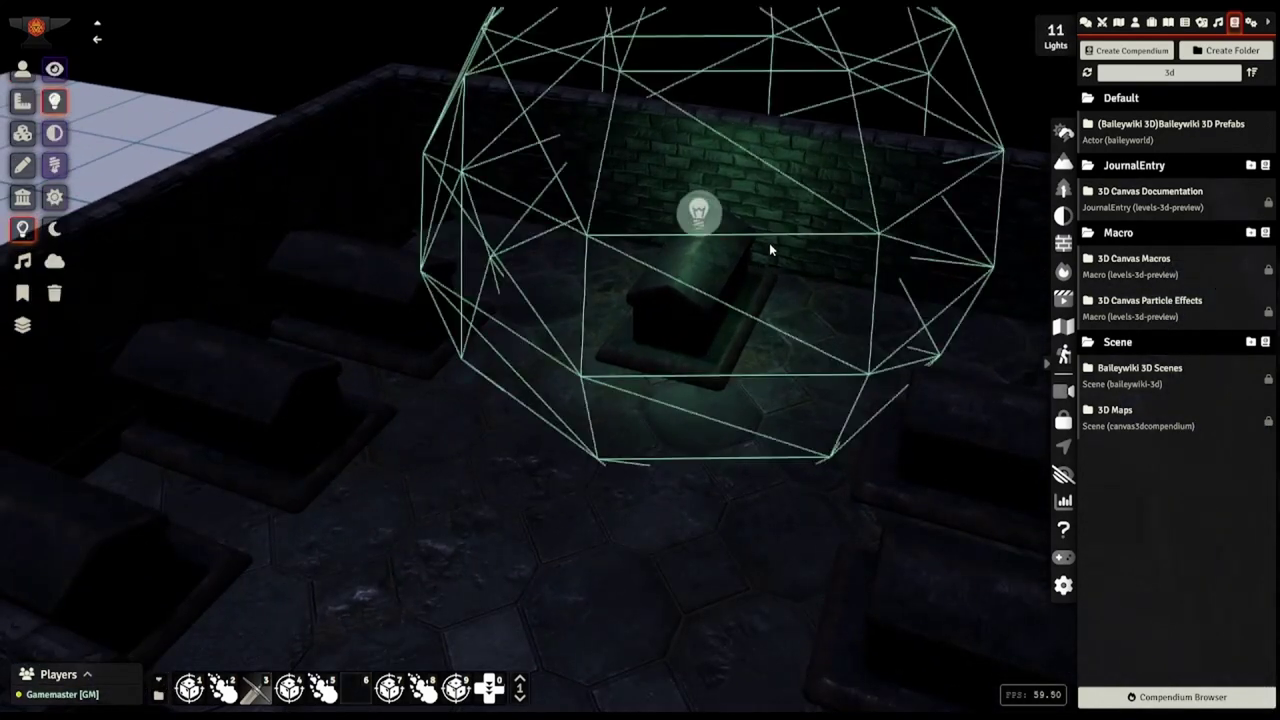
{"action": "double_click", "coordinate": [686, 208]}
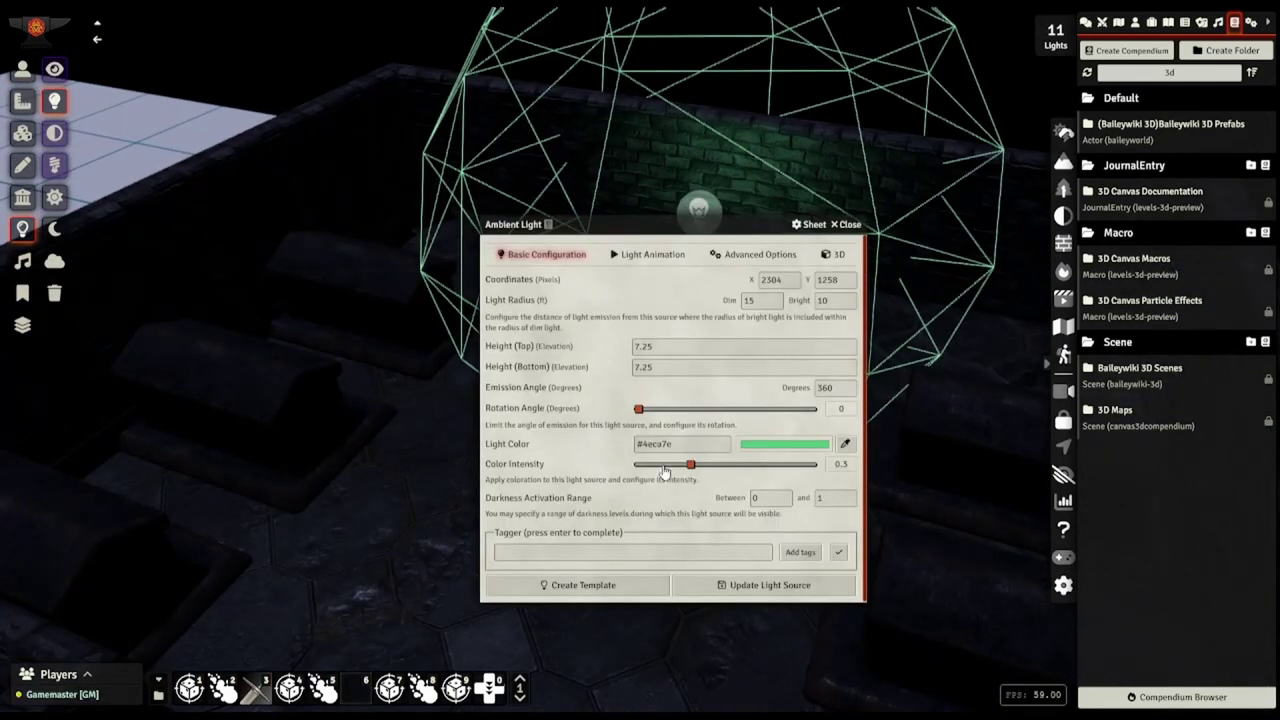
{"action": "left_click", "coordinate": [768, 585]}
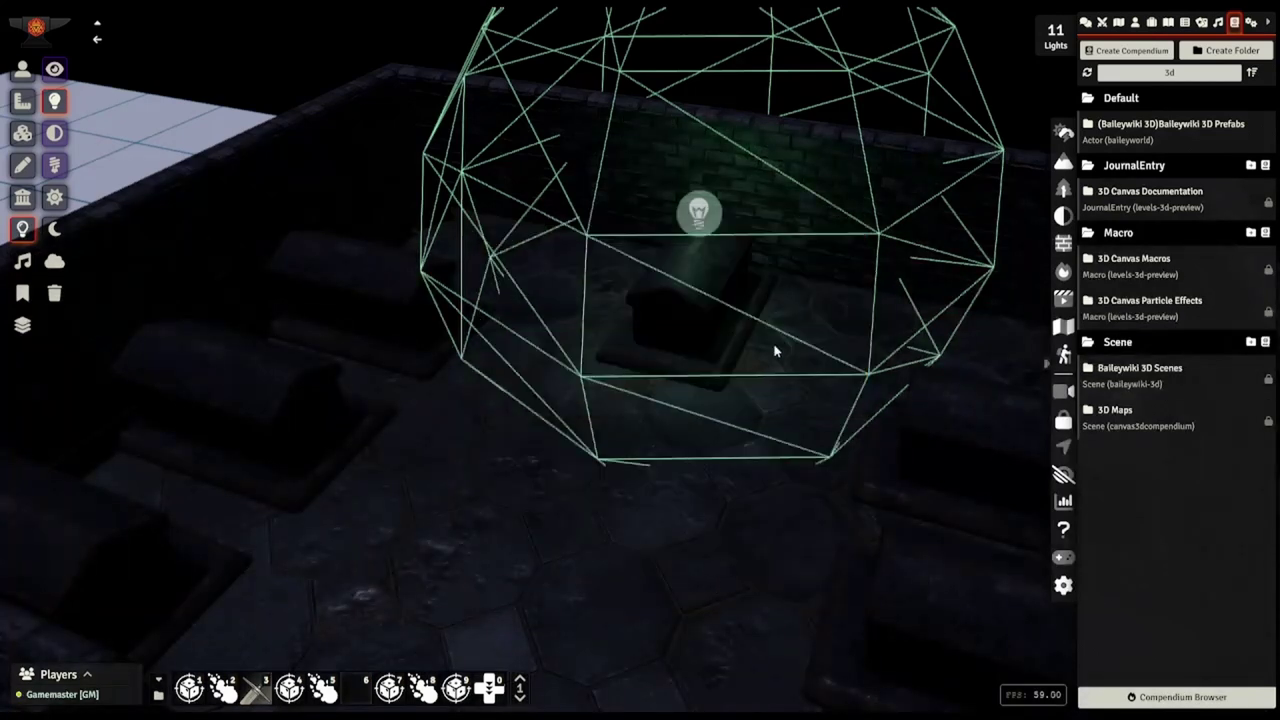
{"action": "right_click", "coordinate": [710, 211]}
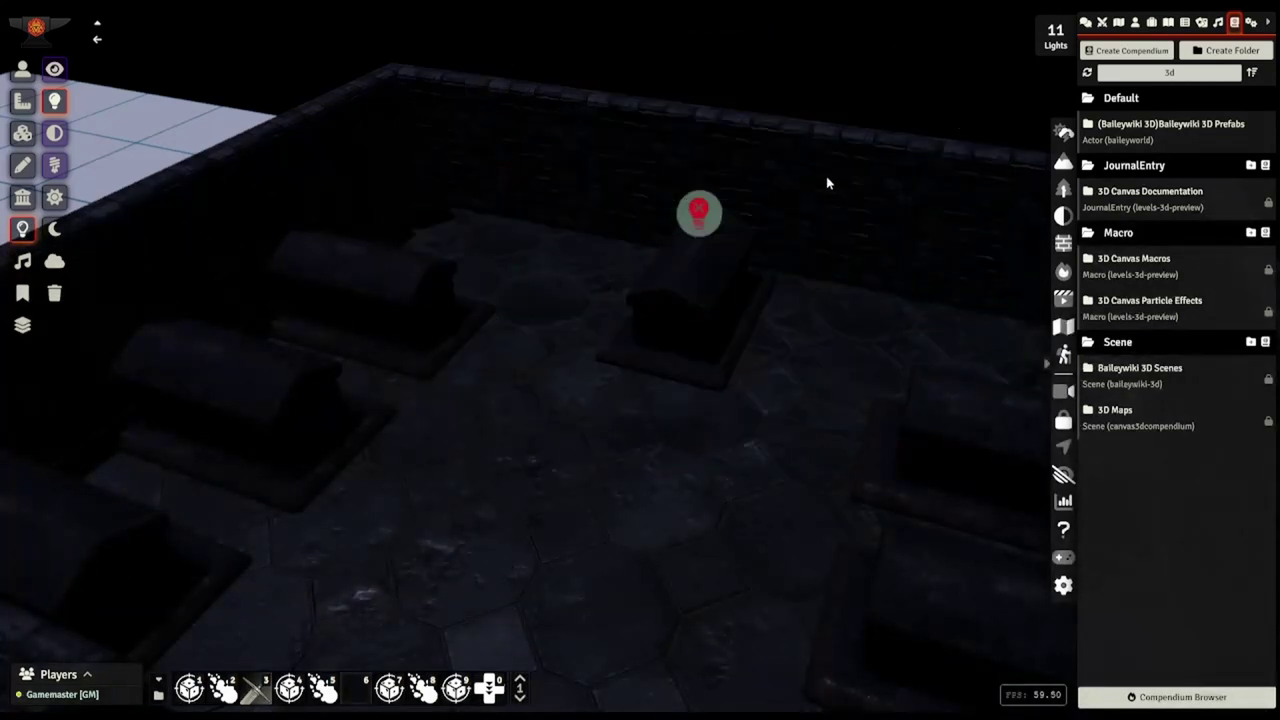
{"action": "right_click", "coordinate": [706, 196]}
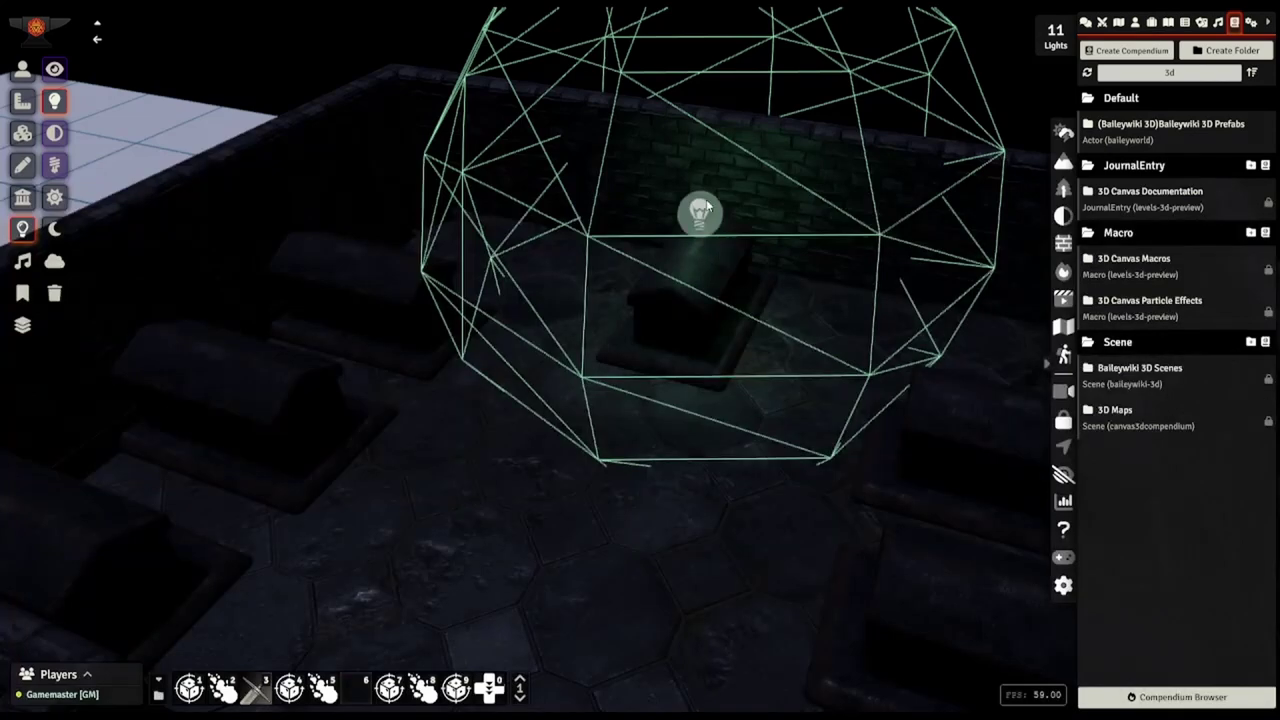
Copy the green light and place one duplicate over the coffins along each side wall of the coffin room
{"action": "key", "text": "ctrl+c"}
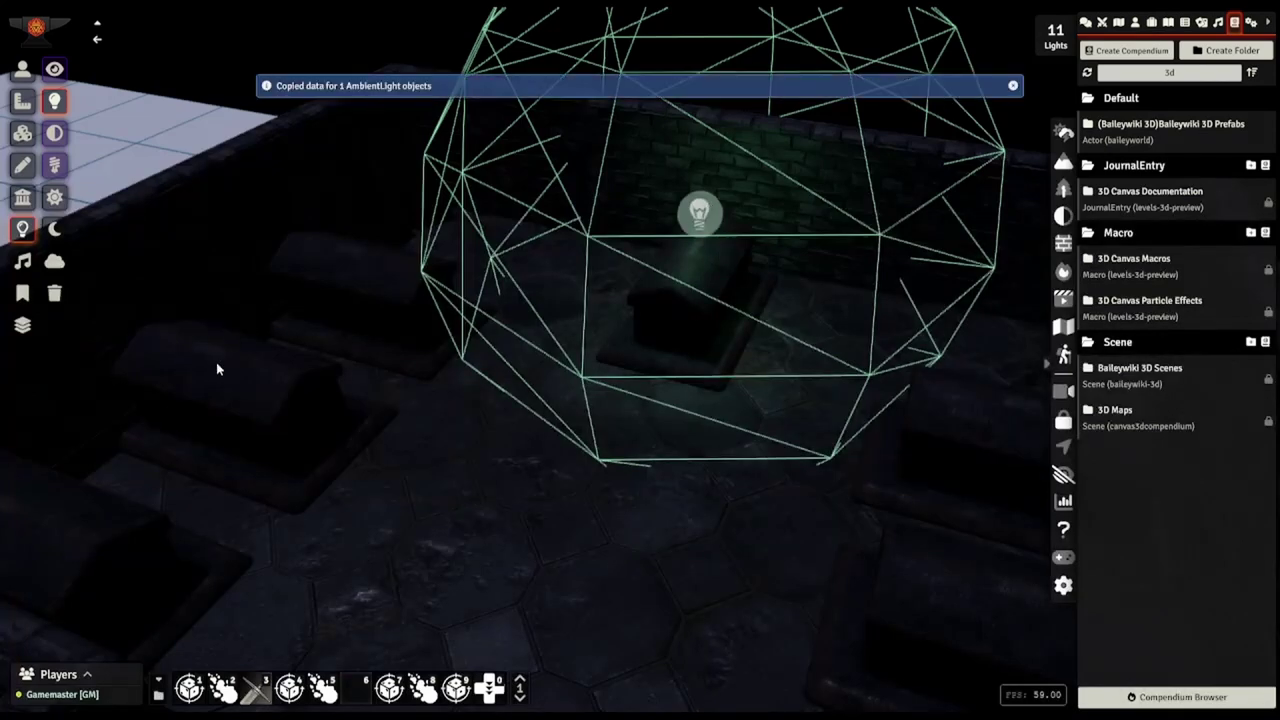
{"action": "key", "text": "ctrl+v"}
{"action": "right_click_drag", "start_coordinate": [217, 383], "coordinate": [462, 433]}
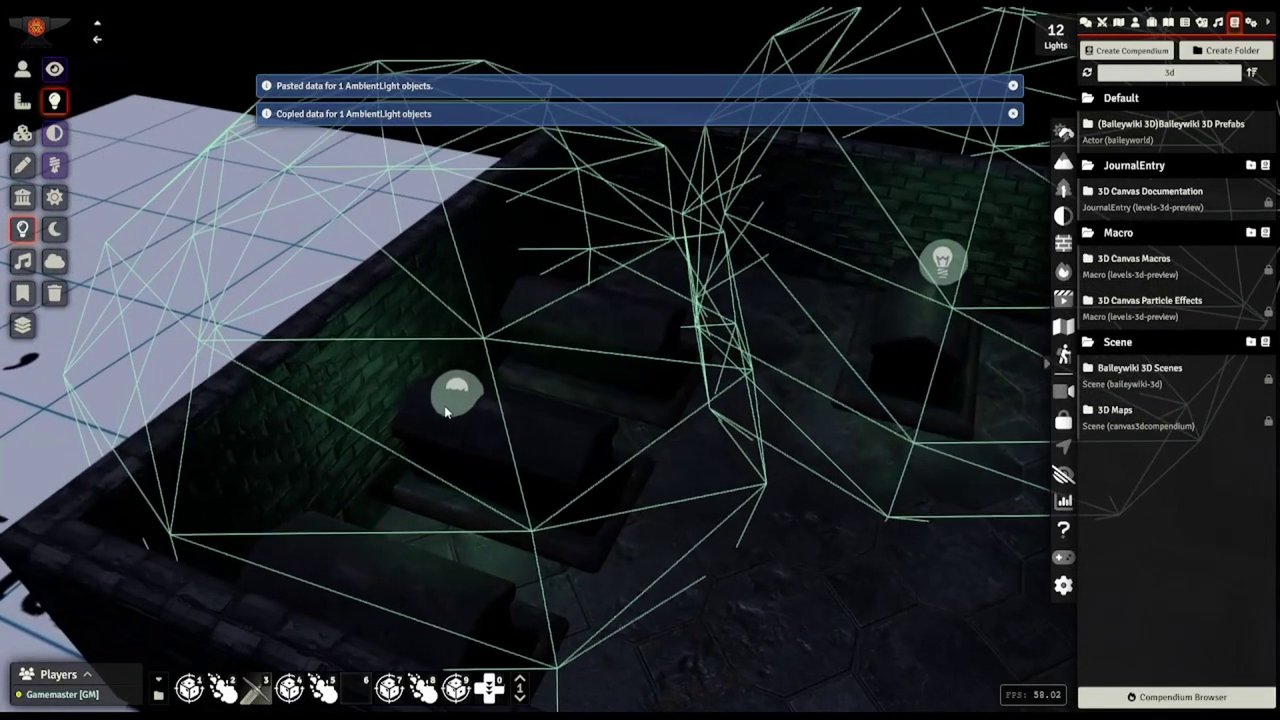
{"action": "left_click_drag", "start_coordinate": [446, 411], "coordinate": [518, 422]}
{"action": "right_click_drag", "start_coordinate": [518, 422], "coordinate": [298, 405]}
{"action": "key", "text": "ctrl+v"}
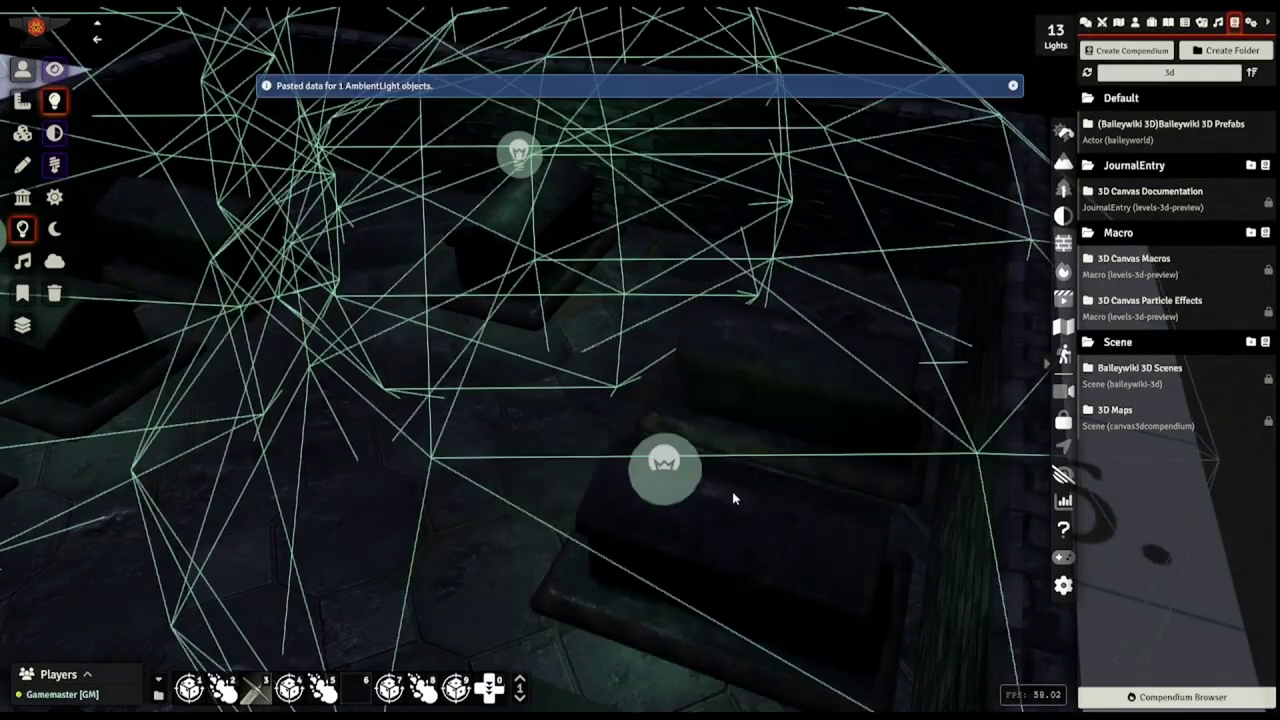
{"action": "left_click_drag", "start_coordinate": [665, 470], "coordinate": [763, 495]}
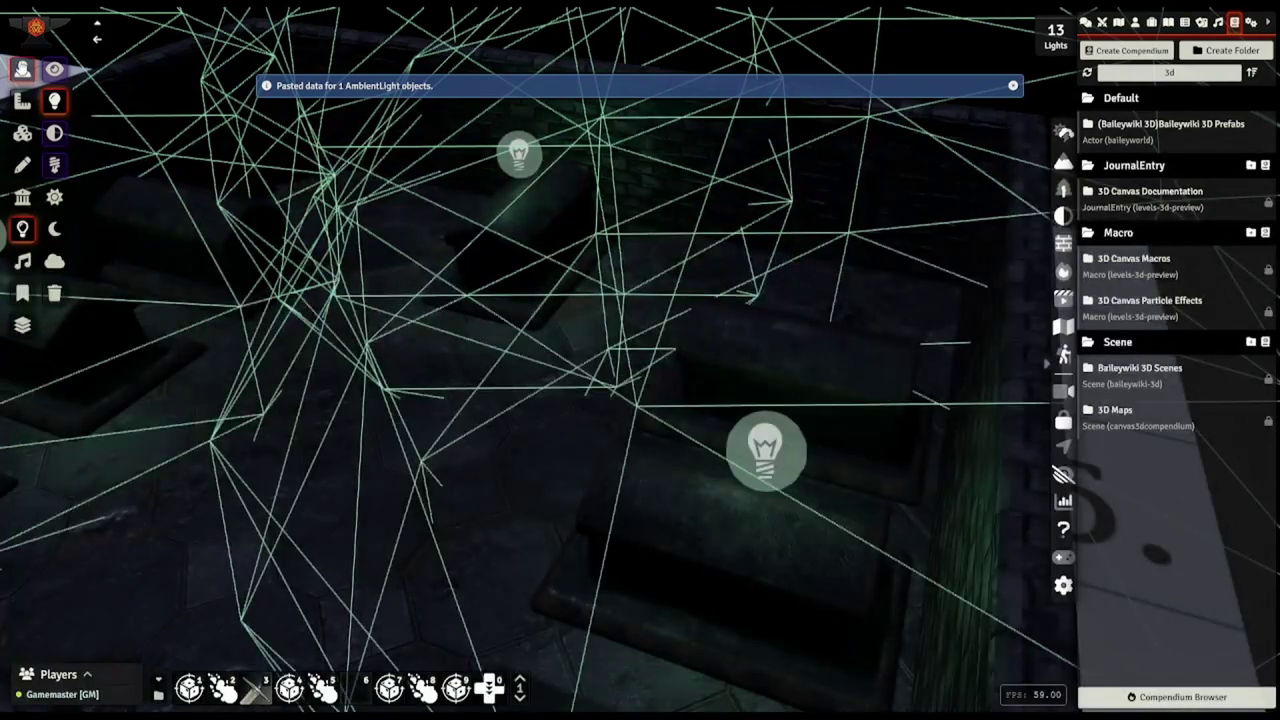
Examine the green lighting across the coffin room from several angles, and then the room within the whole dungeon
{"action": "left_click", "coordinate": [22, 69]}
{"action": "scroll", "coordinate": [321, 358], "scroll_direction": "down", "scroll_amount": 5}
{"action": "middle_click_drag", "start_coordinate": [520, 318], "coordinate": [618, 456]}
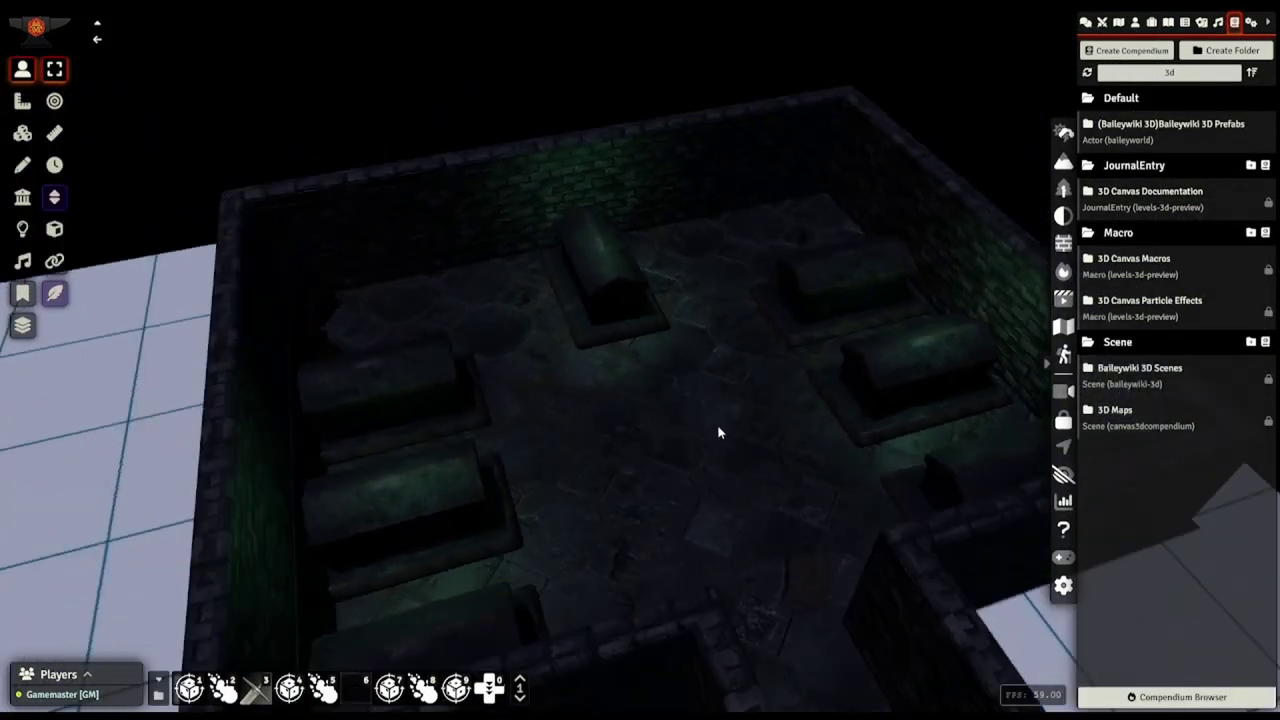
{"action": "right_click_drag", "start_coordinate": [617, 455], "coordinate": [657, 420]}
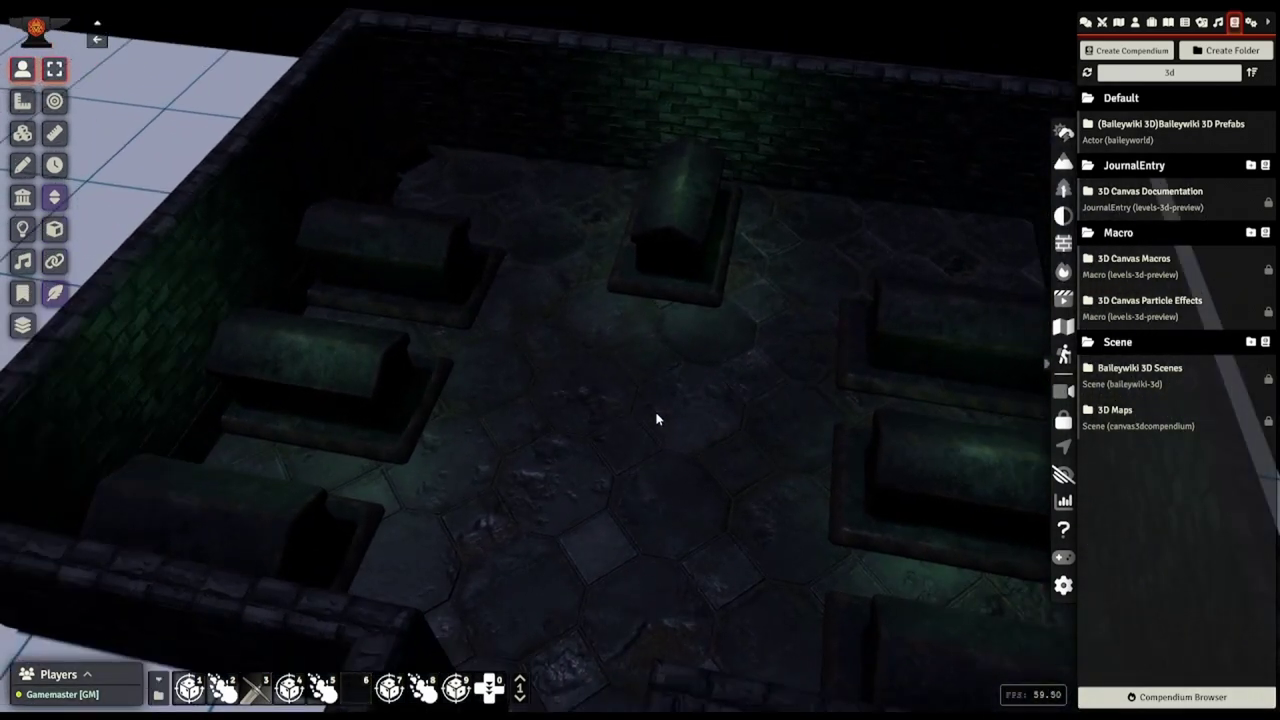
{"action": "right_click_drag", "start_coordinate": [657, 420], "coordinate": [569, 437]}
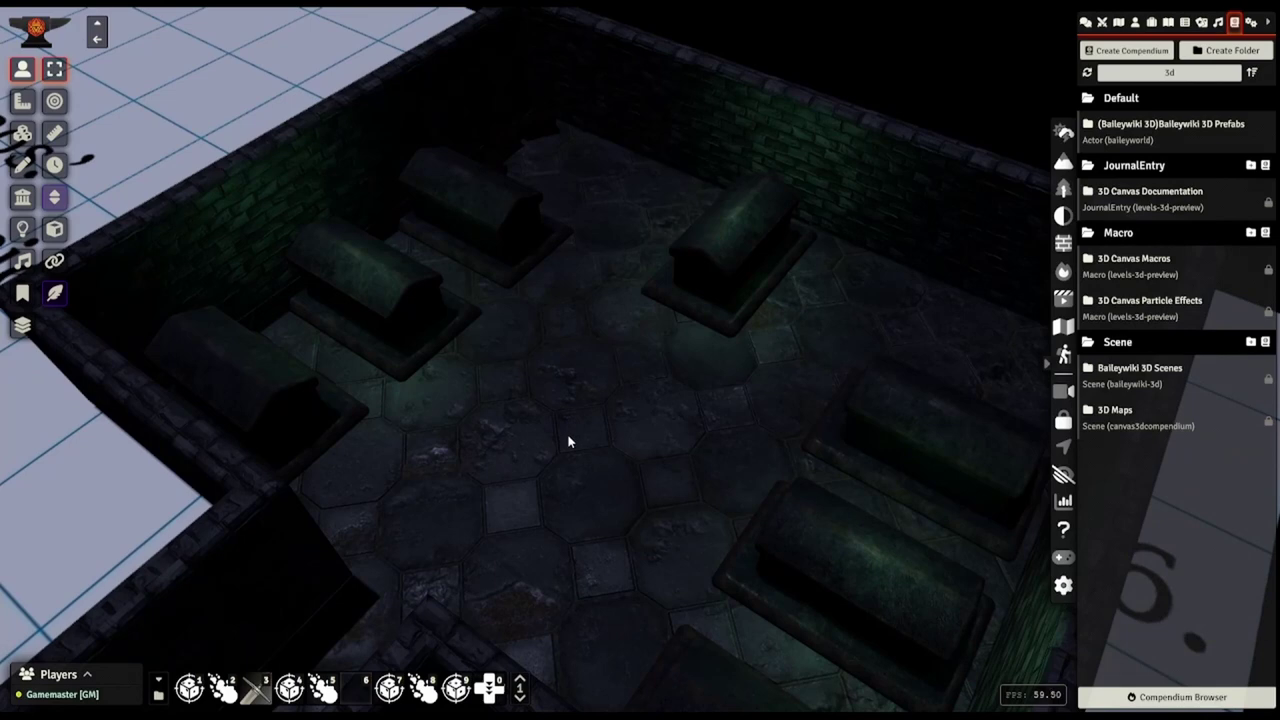
{"action": "scroll", "coordinate": [569, 441], "scroll_direction": "down", "scroll_amount": 10}
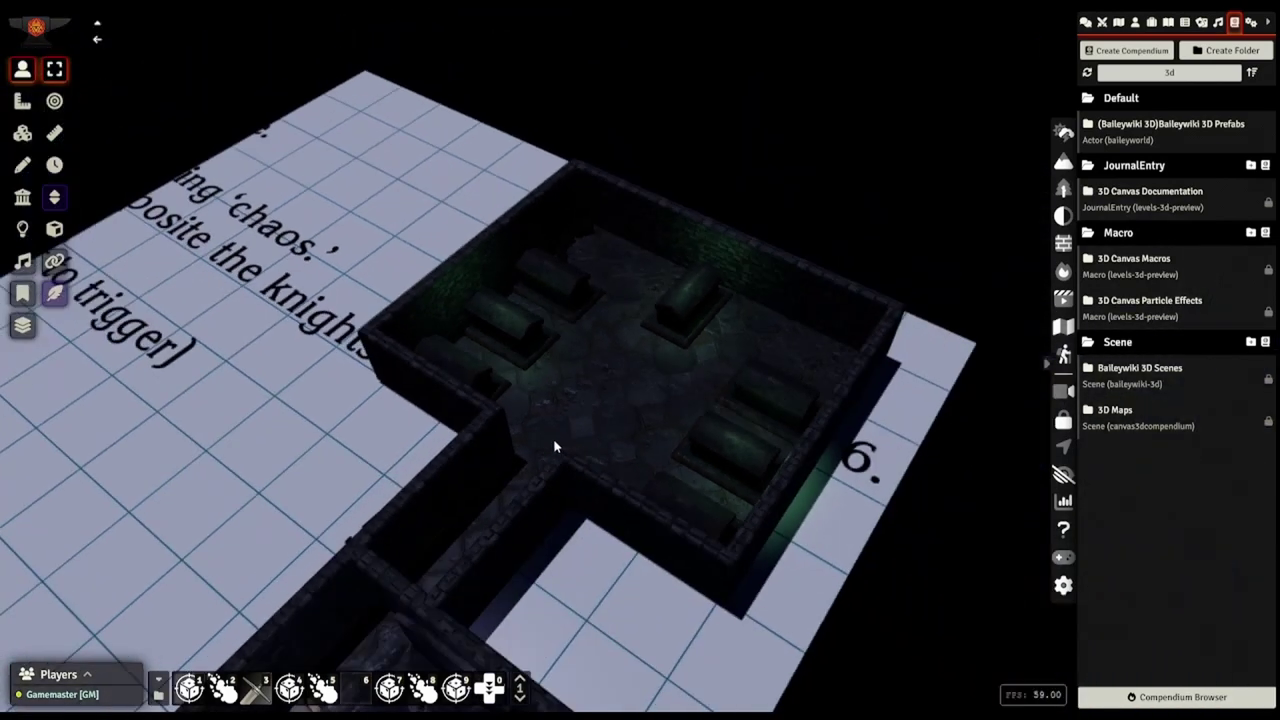
{"action": "scroll", "coordinate": [190, 462], "scroll_direction": "down", "scroll_amount": 5}
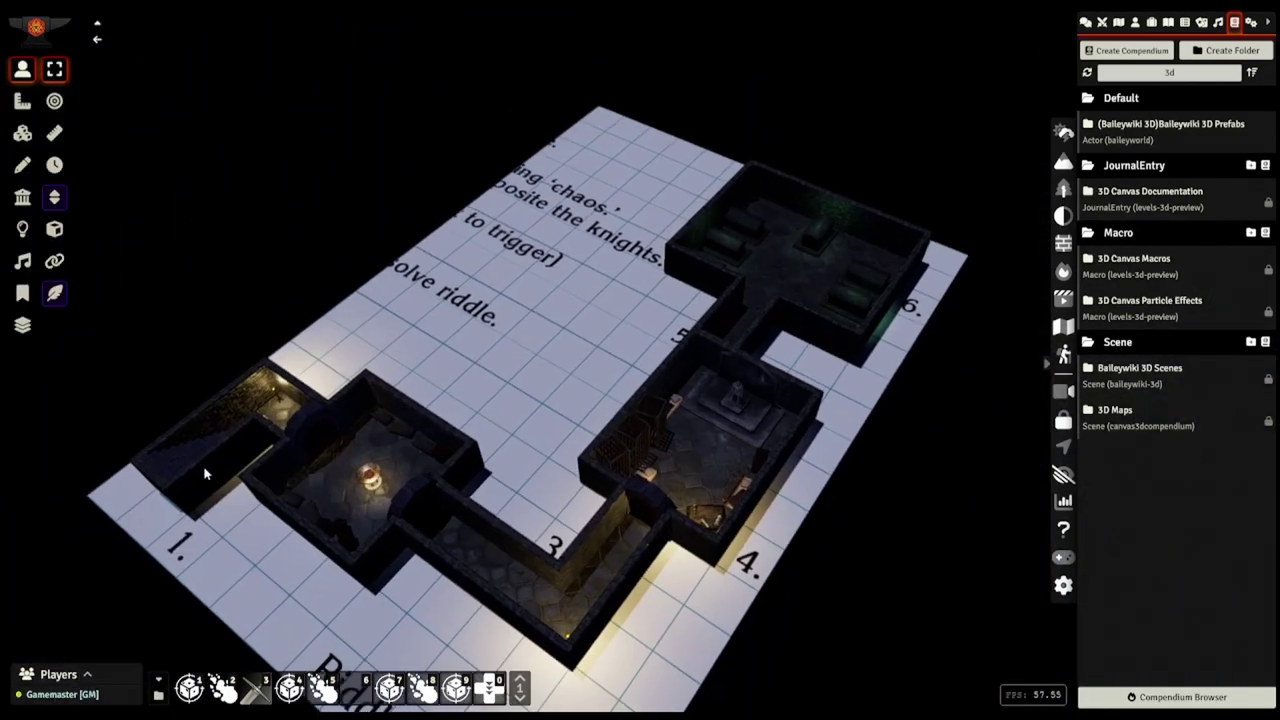
Examine the dungeon's overall lighting and the light spilling past the outer walls near the corridor corner
{"action": "scroll", "coordinate": [469, 452], "scroll_direction": "up", "scroll_amount": 3}
{"action": "right_click_drag", "start_coordinate": [474, 446], "coordinate": [558, 405]}
{"action": "scroll", "coordinate": [534, 426], "scroll_direction": "up", "scroll_amount": 3}
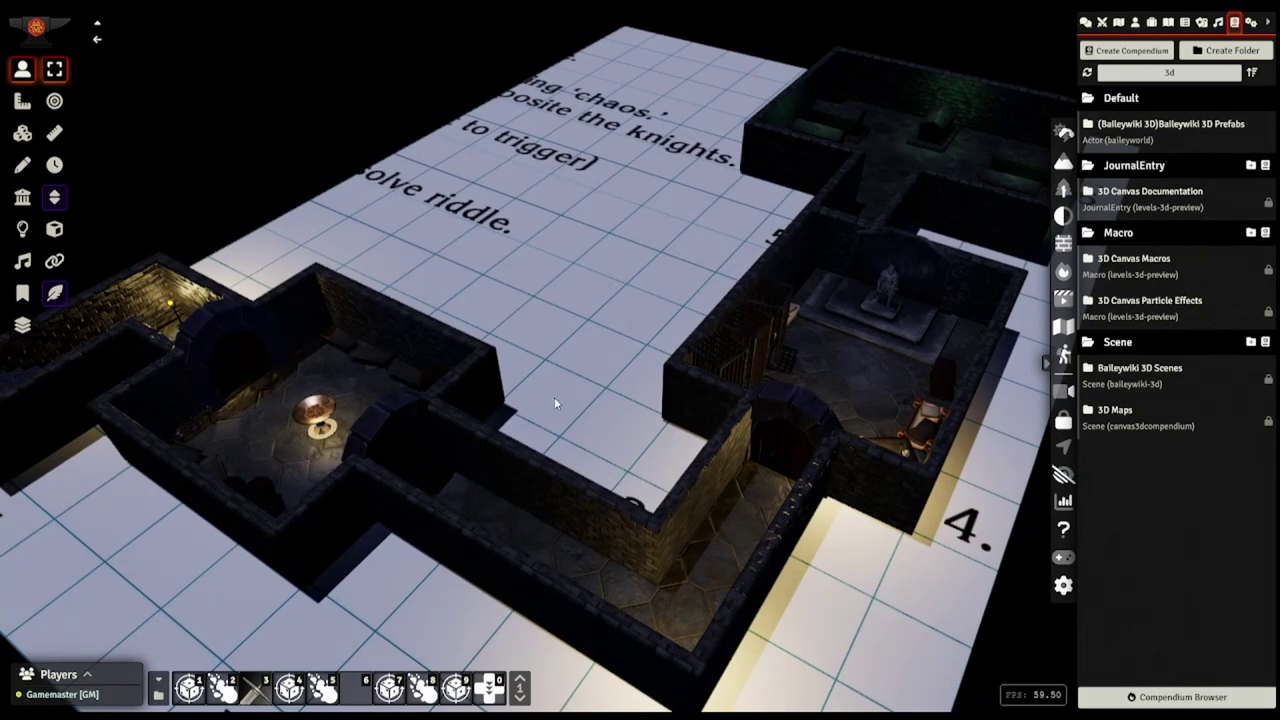
{"action": "right_click_drag", "start_coordinate": [554, 401], "coordinate": [583, 428]}
{"action": "scroll", "coordinate": [545, 428], "scroll_direction": "up", "scroll_amount": 5}
{"action": "middle_click_drag", "start_coordinate": [548, 452], "coordinate": [680, 394]}
{"action": "scroll", "coordinate": [668, 402], "scroll_direction": "up", "scroll_amount": 3}
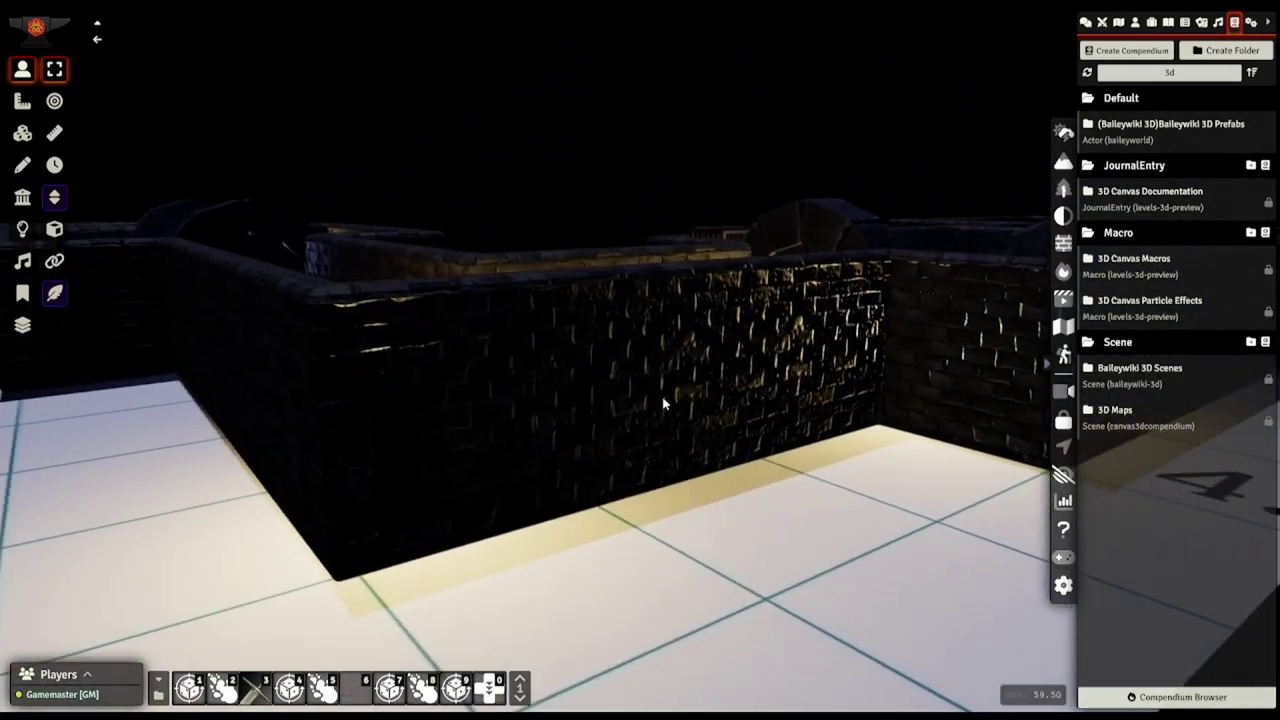
{"action": "scroll", "coordinate": [684, 390], "scroll_direction": "up", "scroll_amount": 3}
{"action": "middle_click_drag", "start_coordinate": [780, 386], "coordinate": [726, 383]}
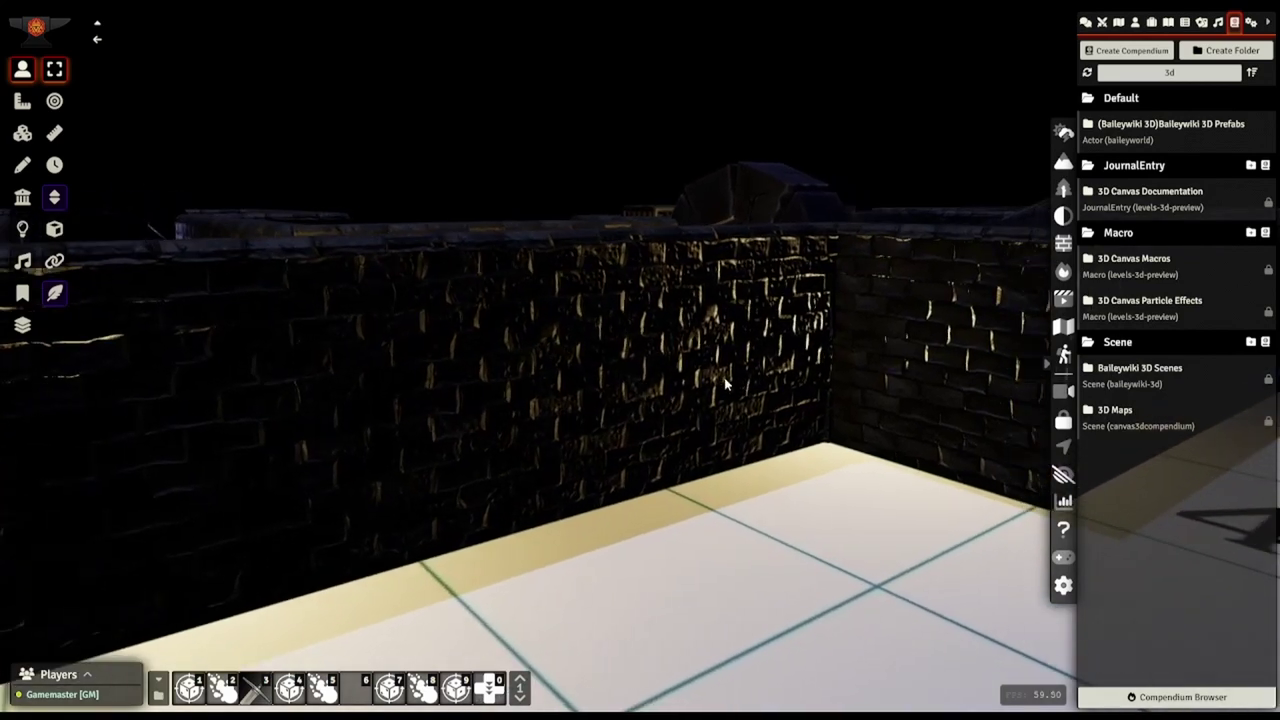
{"action": "right_click_drag", "start_coordinate": [726, 383], "coordinate": [726, 393]}
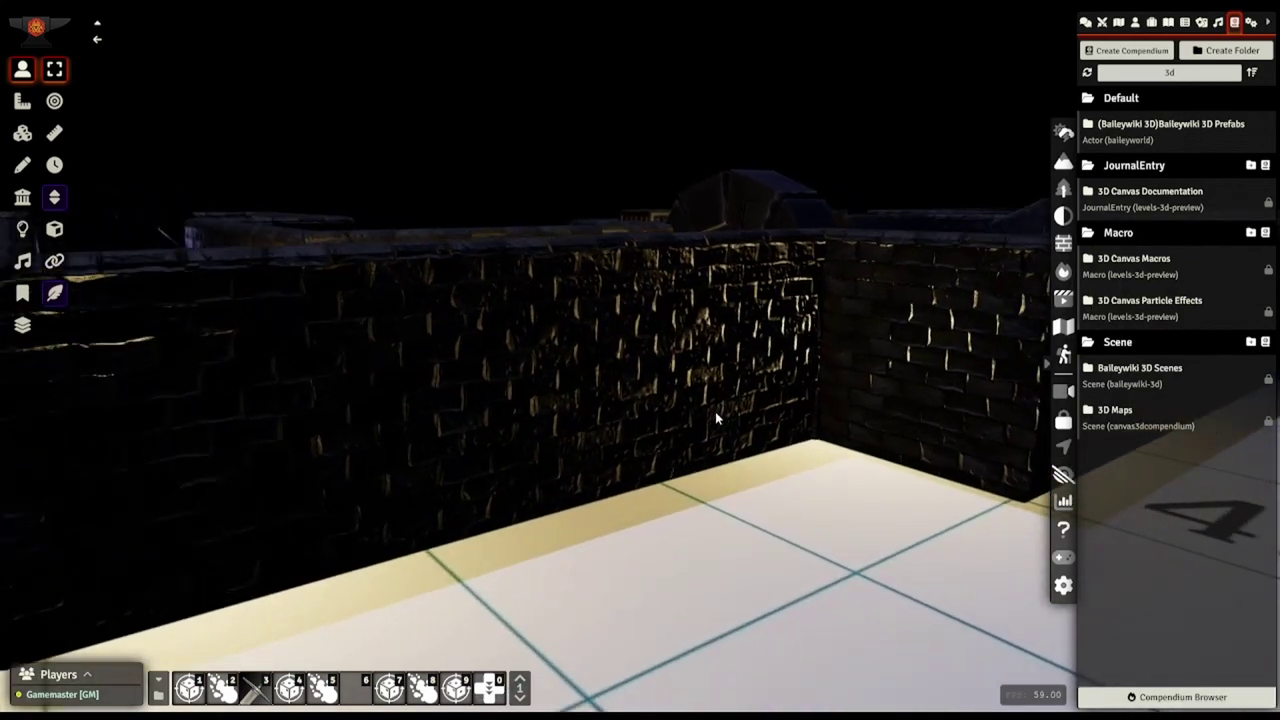
{"action": "scroll", "coordinate": [639, 391], "scroll_direction": "up", "scroll_amount": 5}
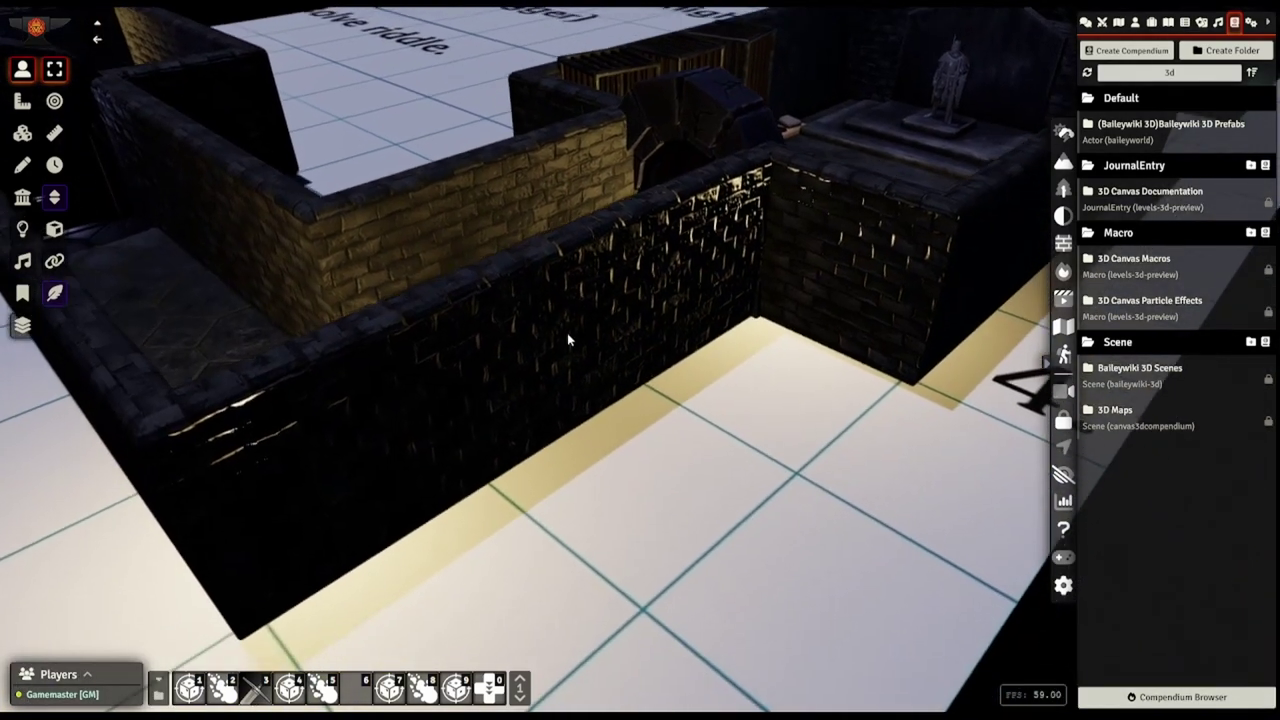
Draw a box tile on the map outside the corridor wall near room 4, raised to about the wall's height
{"action": "left_click", "coordinate": [22, 132]}
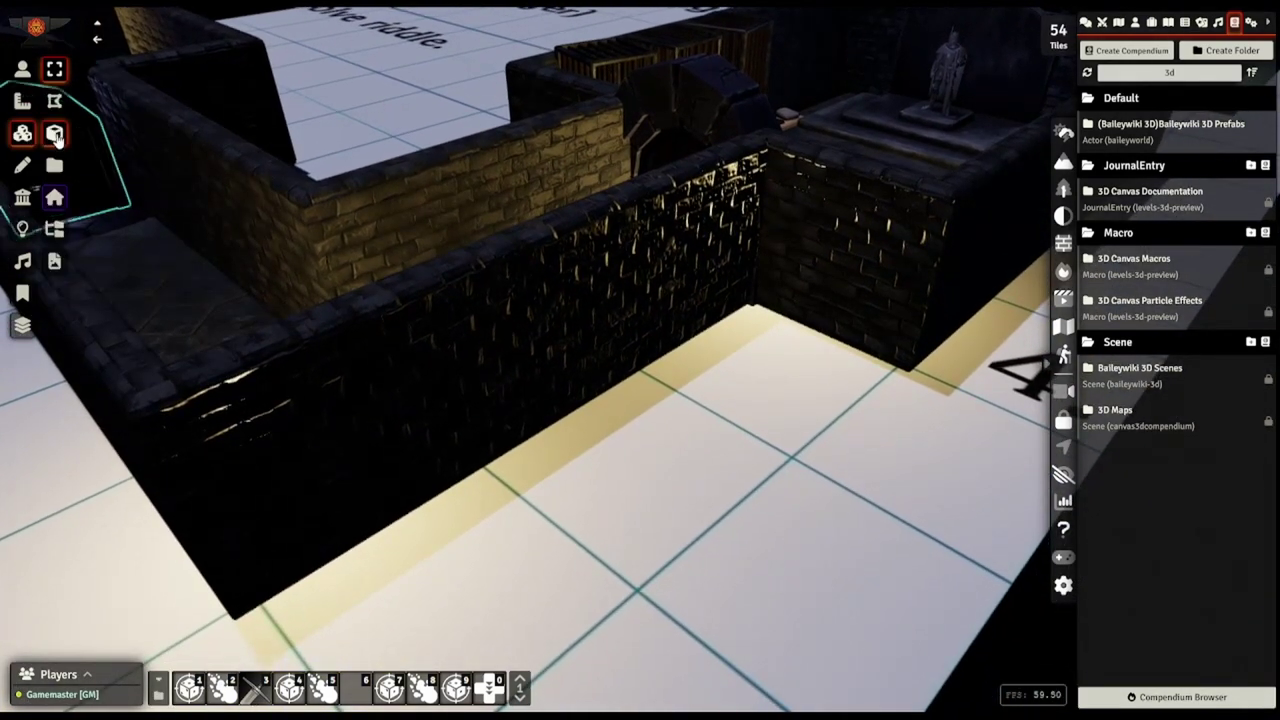
{"action": "left_click_drag", "start_coordinate": [752, 325], "coordinate": [673, 642]}
{"action": "scroll", "coordinate": [673, 642], "scroll_direction": "up", "scroll_amount": 5}
{"action": "scroll", "coordinate": [673, 642], "scroll_direction": "down", "scroll_amount": 3}
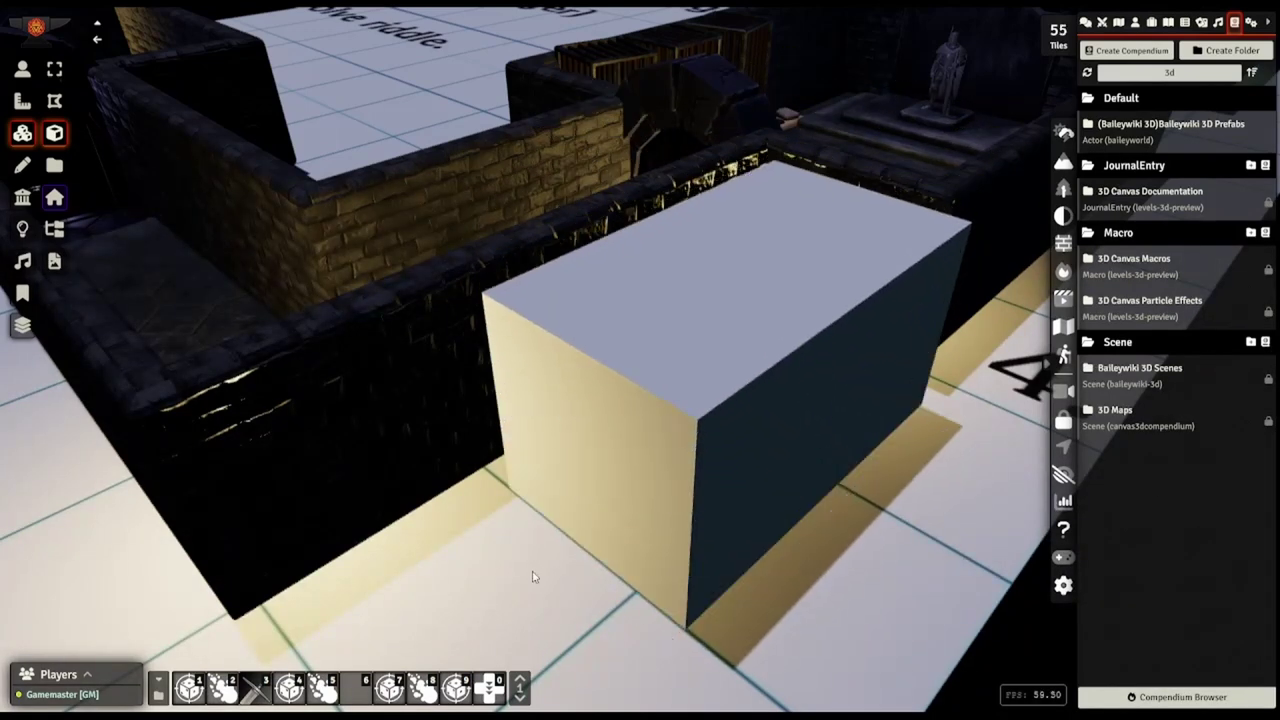
Adjust the box tile's height to match the adjoining corridor wall
{"action": "right_click_drag", "start_coordinate": [512, 568], "coordinate": [591, 529]}
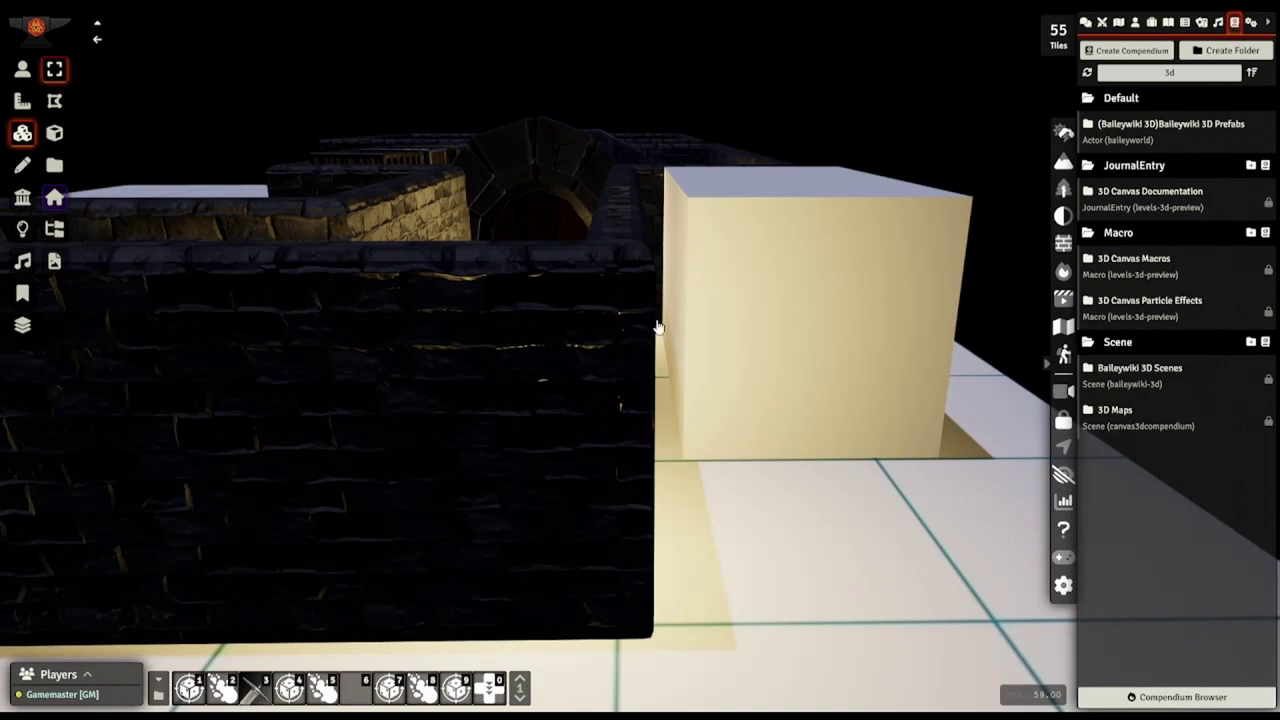
{"action": "left_click", "coordinate": [790, 368]}
{"action": "key", "text": "s"}
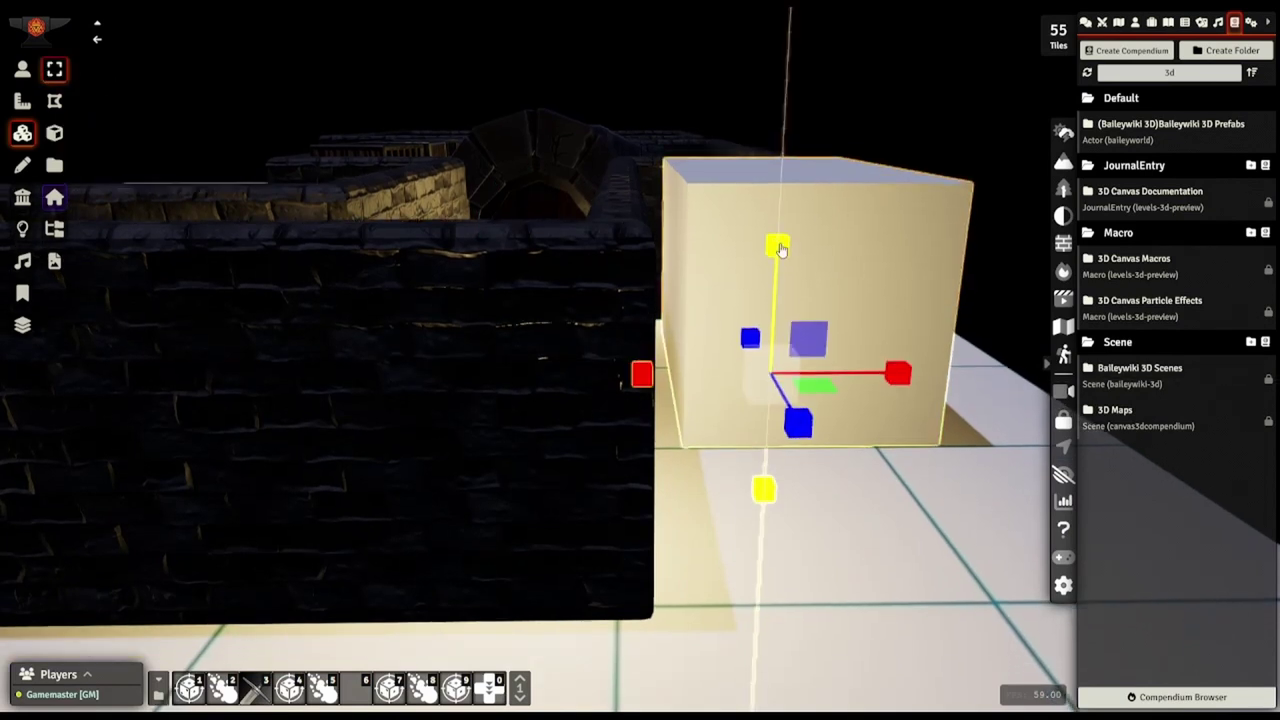
{"action": "left_click_drag", "start_coordinate": [779, 250], "coordinate": [781, 262]}
{"action": "middle_click_drag", "start_coordinate": [812, 402], "coordinate": [768, 455]}
{"action": "right_click_drag", "start_coordinate": [840, 443], "coordinate": [586, 463]}
{"action": "left_click_drag", "start_coordinate": [842, 361], "coordinate": [838, 357]}
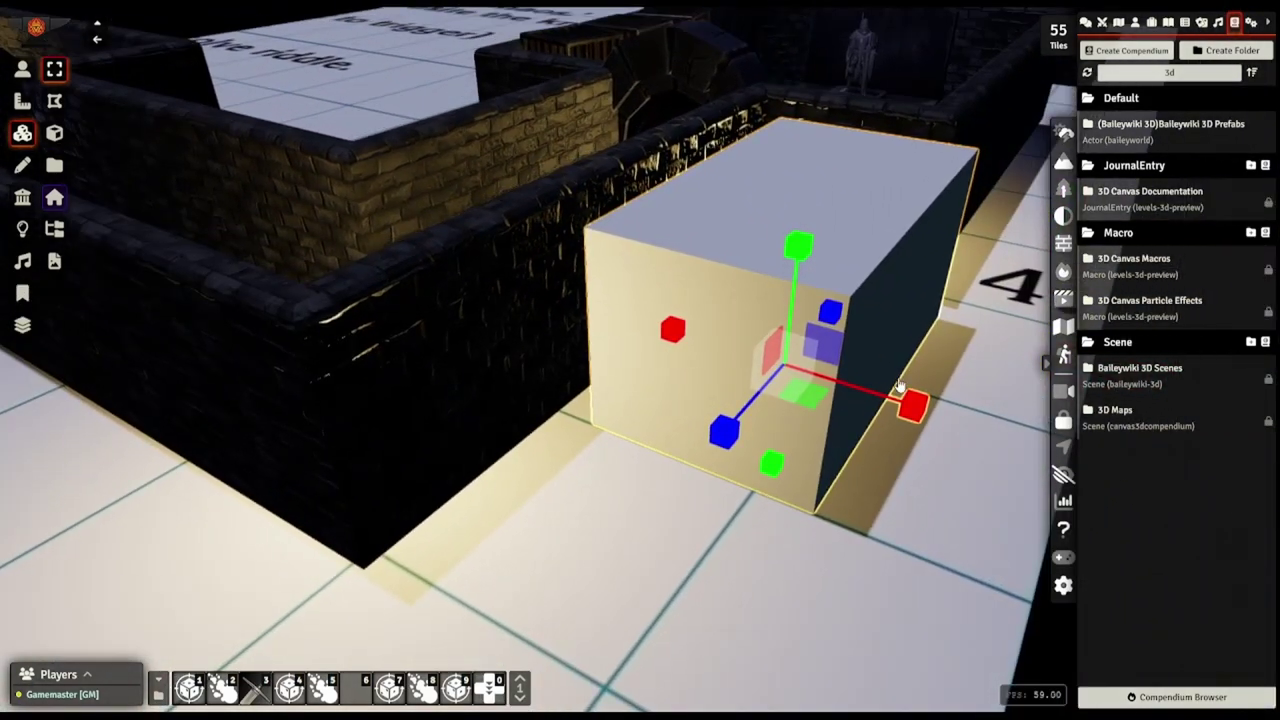
Set the box tile's tint color to #000000 and its roughness to 1 in the 3D settings
{"action": "double_click", "coordinate": [870, 319]}
{"action": "left_click_drag", "start_coordinate": [610, 205], "coordinate": [248, 93]}
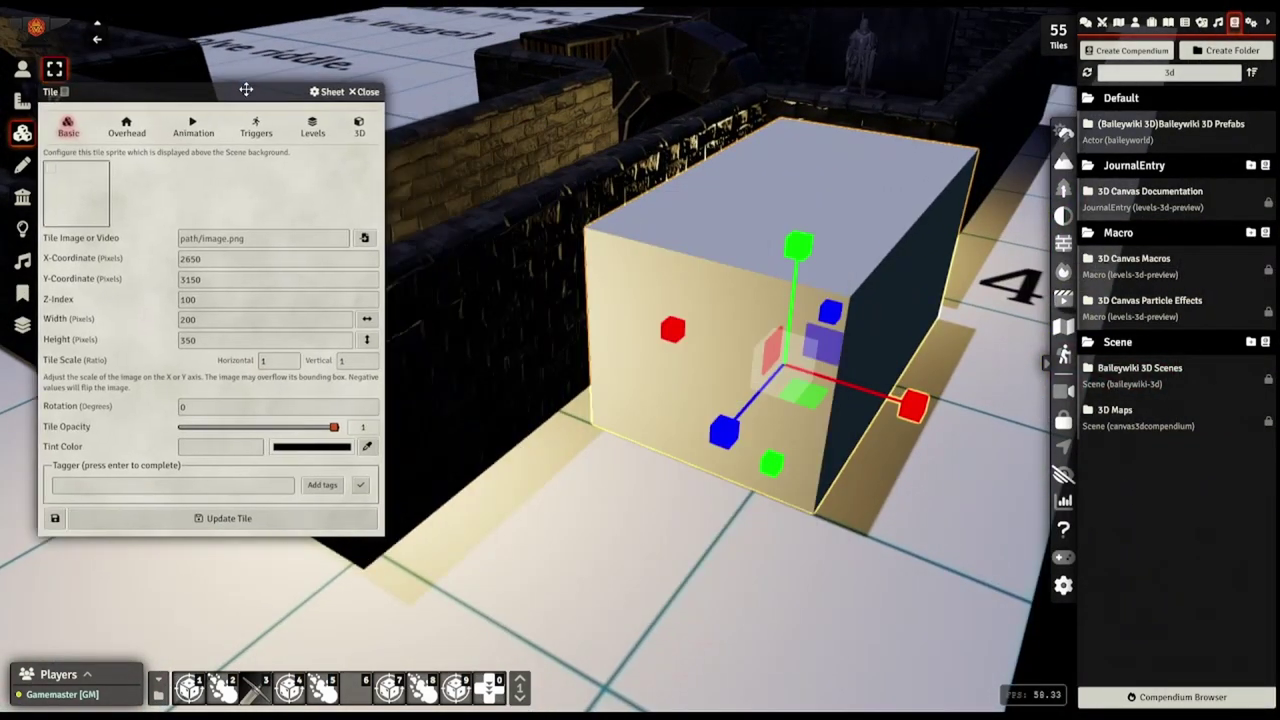
{"action": "left_click", "coordinate": [359, 127]}
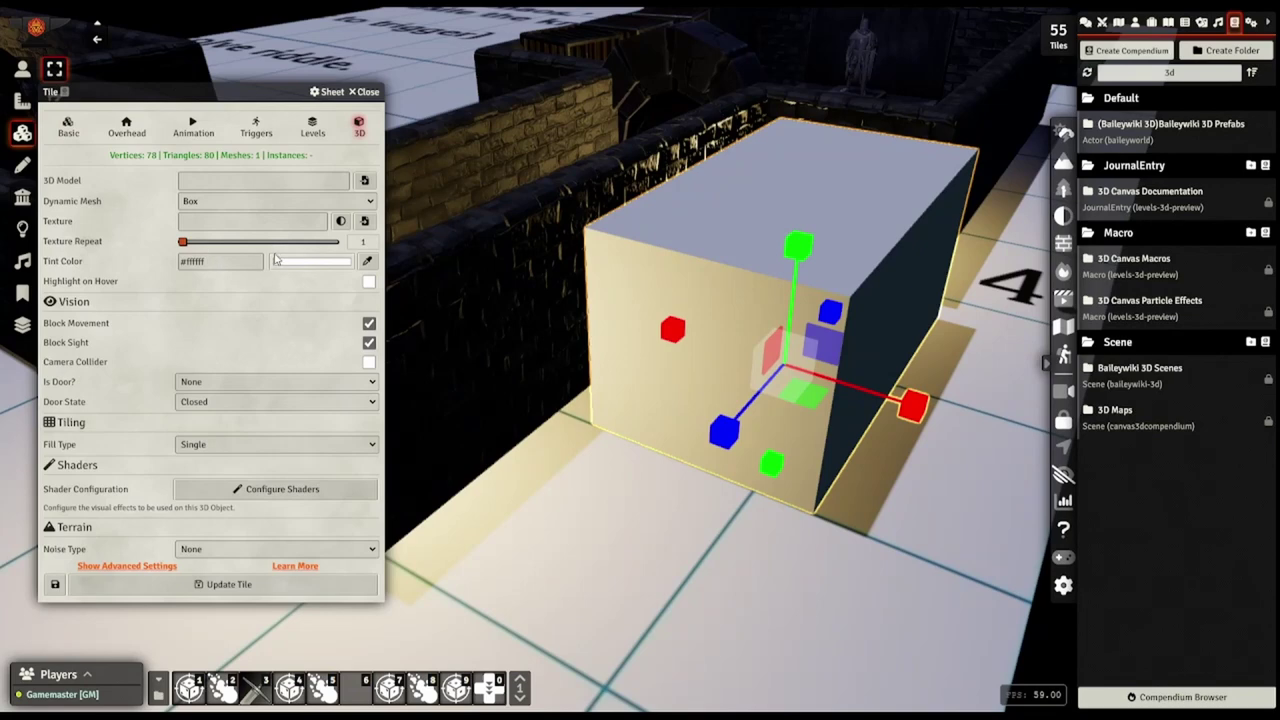
{"action": "left_click", "coordinate": [135, 566]}
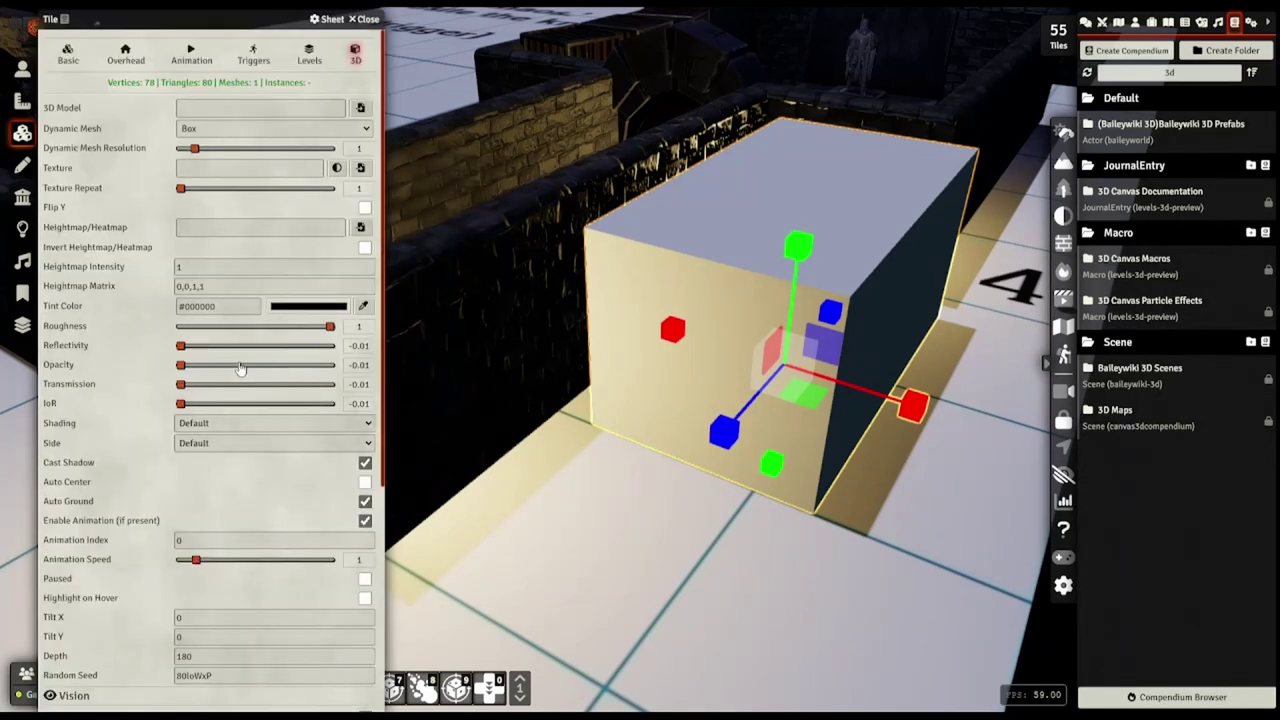
{"action": "scroll", "coordinate": [128, 688], "scroll_direction": "down", "scroll_amount": 4}
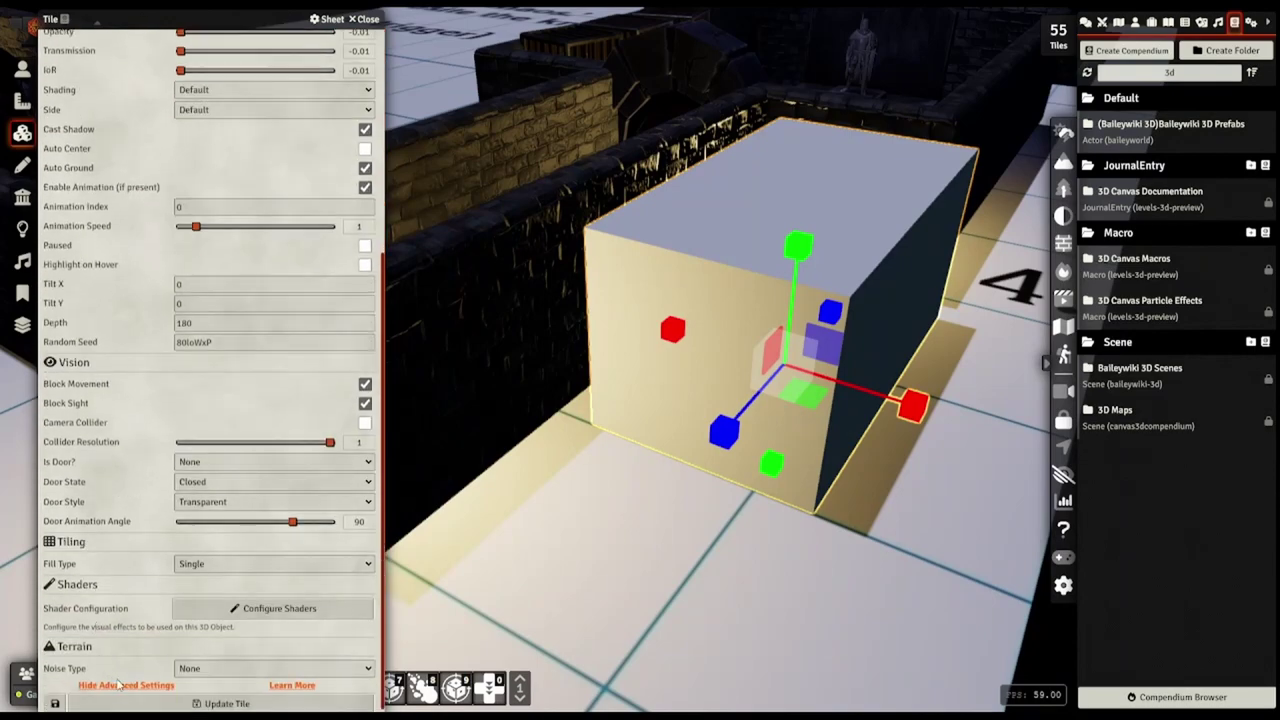
{"action": "left_click", "coordinate": [141, 702]}
Reposition and stretch the black box against the corridor's outer wall so that it masks the map there
{"action": "middle_click_drag", "start_coordinate": [582, 521], "coordinate": [467, 462]}
{"action": "scroll", "coordinate": [517, 458], "scroll_direction": "down", "scroll_amount": 3}
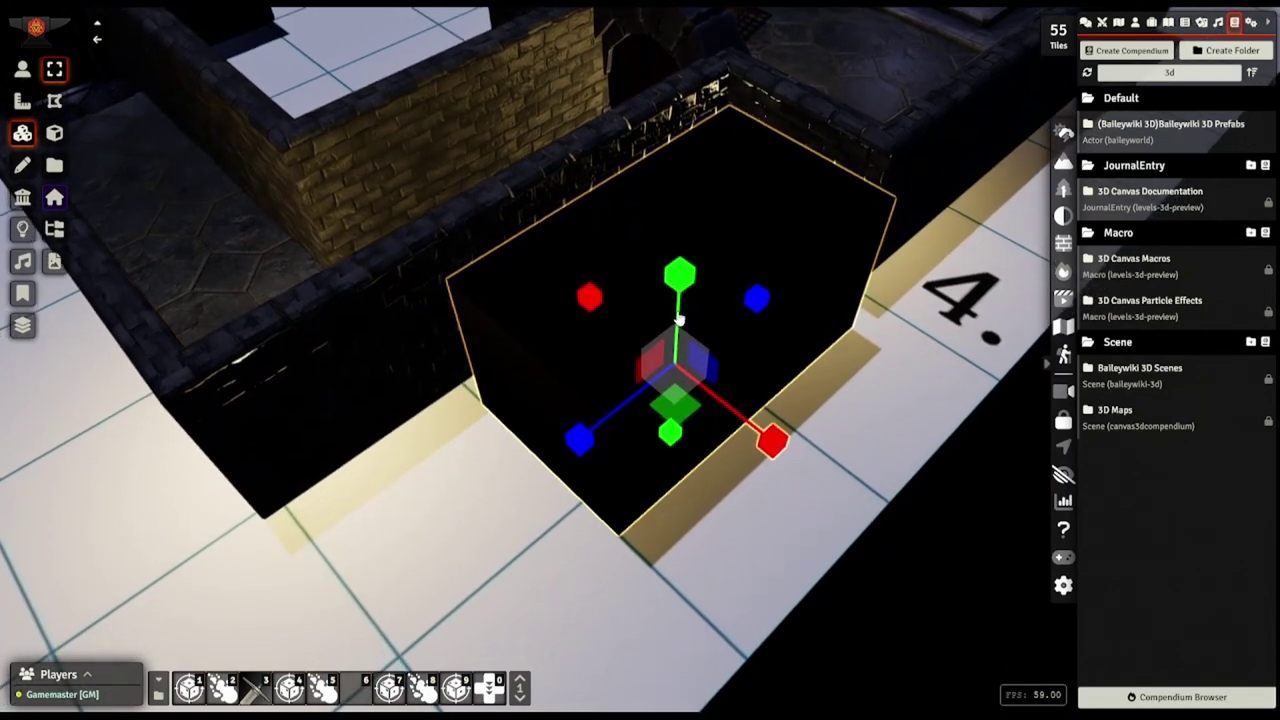
{"action": "key", "text": "t"}
{"action": "right_click_drag", "start_coordinate": [629, 260], "coordinate": [563, 366]}
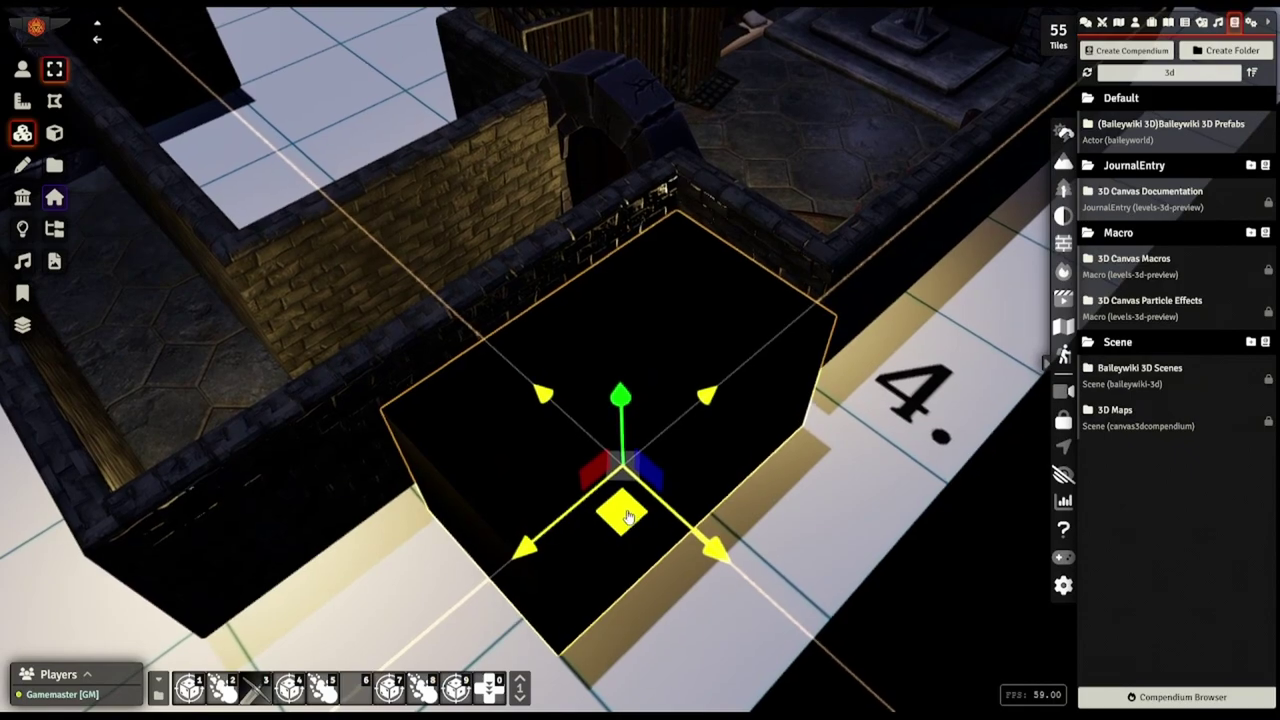
{"action": "left_click_drag", "start_coordinate": [631, 518], "coordinate": [629, 480]}
{"action": "right_click_drag", "start_coordinate": [629, 480], "coordinate": [569, 583]}
{"action": "middle_click_drag", "start_coordinate": [569, 583], "coordinate": [479, 511]}
{"action": "key", "text": "s"}
{"action": "key", "text": "t"}
{"action": "left_click_drag", "start_coordinate": [777, 477], "coordinate": [354, 374]}
{"action": "right_click_drag", "start_coordinate": [354, 374], "coordinate": [557, 323]}
Duplicate, move and resize the black boxes to mask more of the exposed map around the dungeon walls
{"action": "key", "text": "s"}
{"action": "key", "text": "t"}
{"action": "left_click_drag", "start_coordinate": [834, 388], "coordinate": [808, 486]}
{"action": "middle_click_drag", "start_coordinate": [808, 486], "coordinate": [766, 394]}
{"action": "left_click_drag", "start_coordinate": [766, 394], "coordinate": [611, 377]}
{"action": "key", "text": "s"}
{"action": "middle_click_drag", "start_coordinate": [611, 377], "coordinate": [468, 392]}
{"action": "left_click_drag", "start_coordinate": [468, 392], "coordinate": [500, 385]}
{"action": "key", "text": "t"}
{"action": "middle_click_drag", "start_coordinate": [500, 385], "coordinate": [717, 346]}
{"action": "key", "text": "s"}
{"action": "left_click_drag", "start_coordinate": [517, 374], "coordinate": [577, 426]}
{"action": "key", "text": "t"}
Place further black boxes and stretch a long one alongside the outer walls of the statue and coffin rooms
{"action": "middle_click_drag", "start_coordinate": [577, 426], "coordinate": [917, 414]}
{"action": "left_click_drag", "start_coordinate": [917, 414], "coordinate": [554, 657]}
{"action": "middle_click_drag", "start_coordinate": [554, 657], "coordinate": [445, 190]}
{"action": "left_click_drag", "start_coordinate": [445, 190], "coordinate": [331, 169]}
{"action": "key", "text": "s"}
{"action": "left_click_drag", "start_coordinate": [617, 457], "coordinate": [540, 517]}
{"action": "key", "text": "t"}
{"action": "middle_click_drag", "start_coordinate": [540, 517], "coordinate": [664, 497]}
{"action": "left_click_drag", "start_coordinate": [820, 440], "coordinate": [614, 349]}
{"action": "key", "text": "s"}
{"action": "left_click_drag", "start_coordinate": [571, 466], "coordinate": [603, 403]}
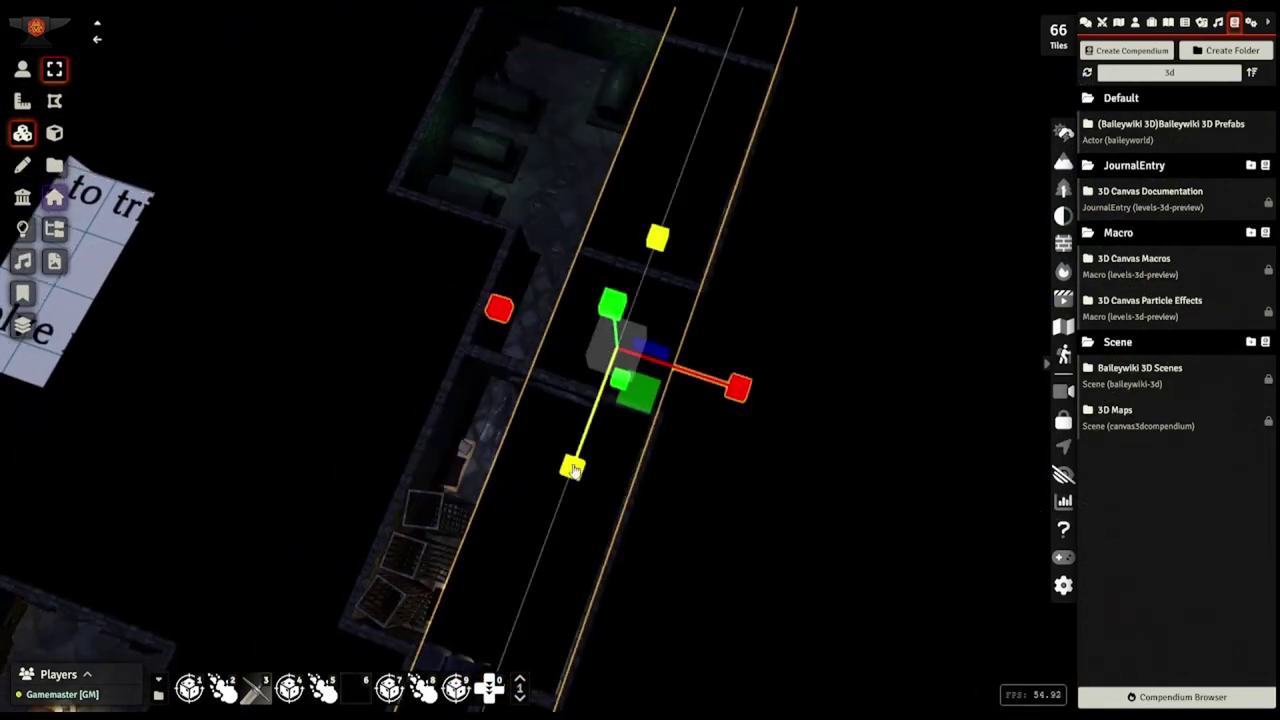
Mask the last exposed patch of map in front of the corridor and leave tile editing
{"action": "middle_click_drag", "start_coordinate": [603, 403], "coordinate": [880, 497]}
{"action": "left_click", "coordinate": [22, 69]}
{"action": "middle_click_drag", "start_coordinate": [690, 470], "coordinate": [718, 408]}
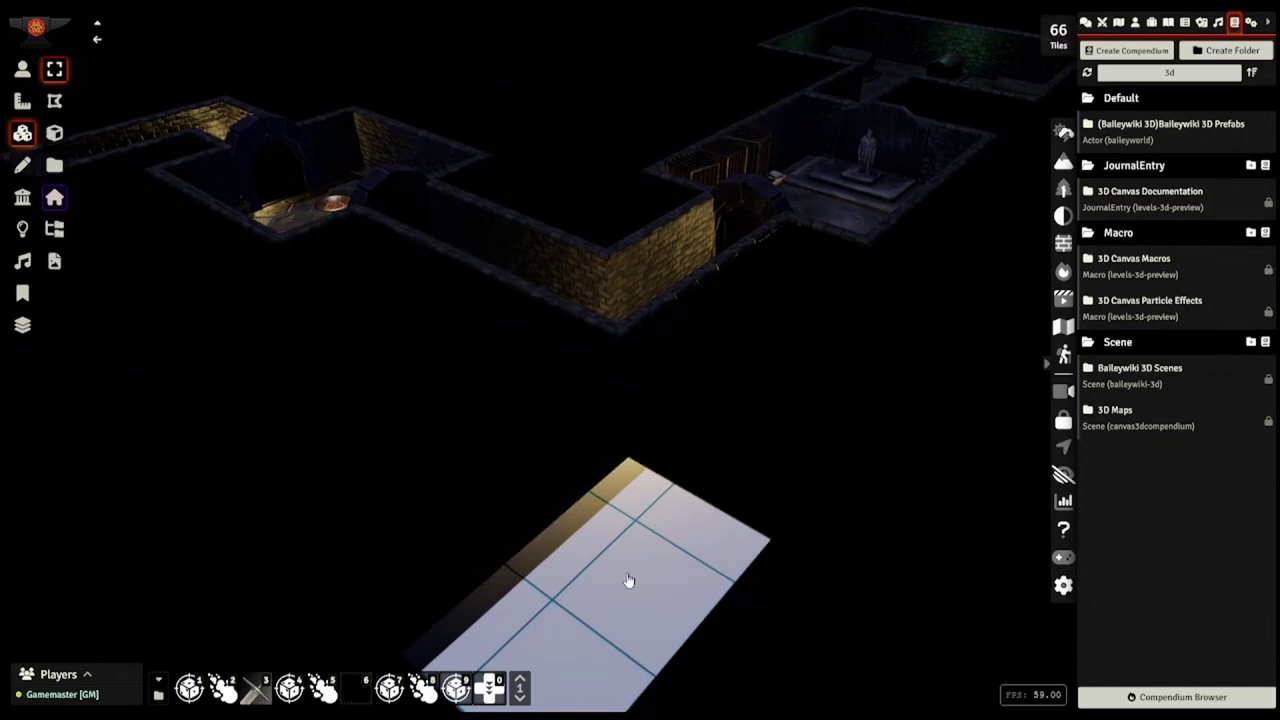
{"action": "middle_click_drag", "start_coordinate": [629, 577], "coordinate": [620, 514]}
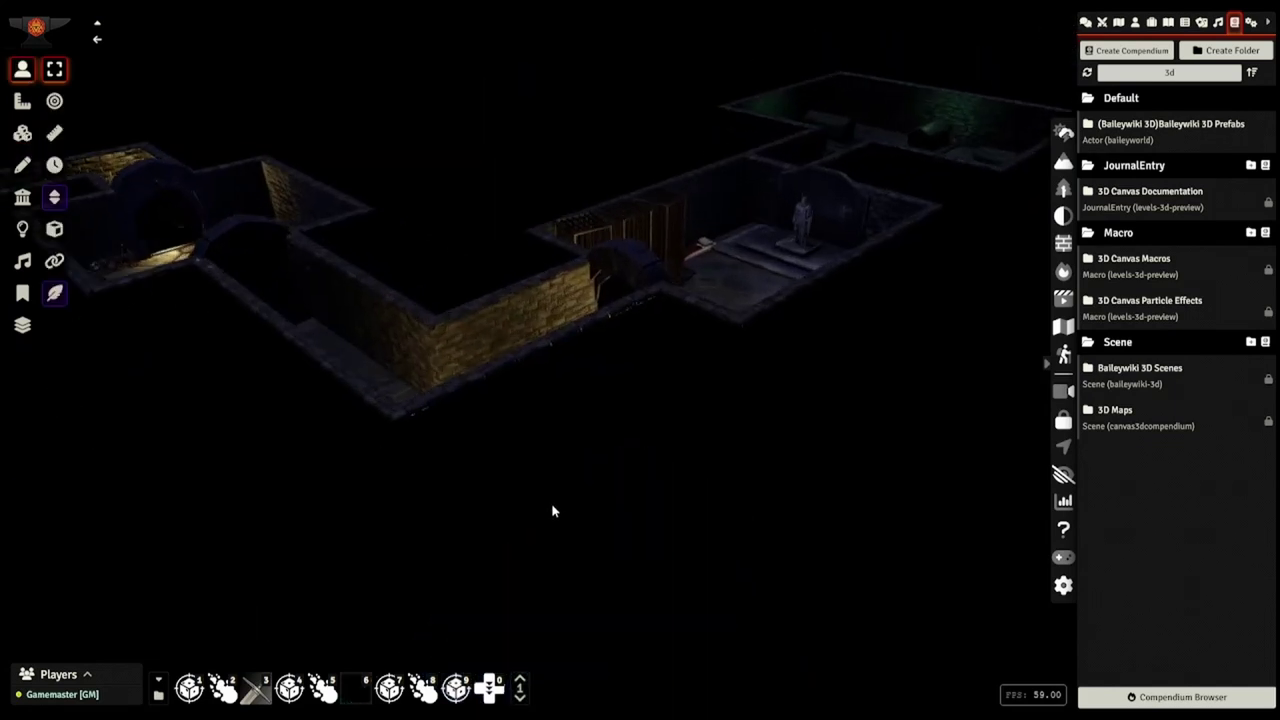
Run the Auto Merge All Tiles macro on the scene and accept the merge
{"action": "right_click_drag", "start_coordinate": [553, 508], "coordinate": [495, 683]}
{"action": "left_click", "coordinate": [489, 686]}
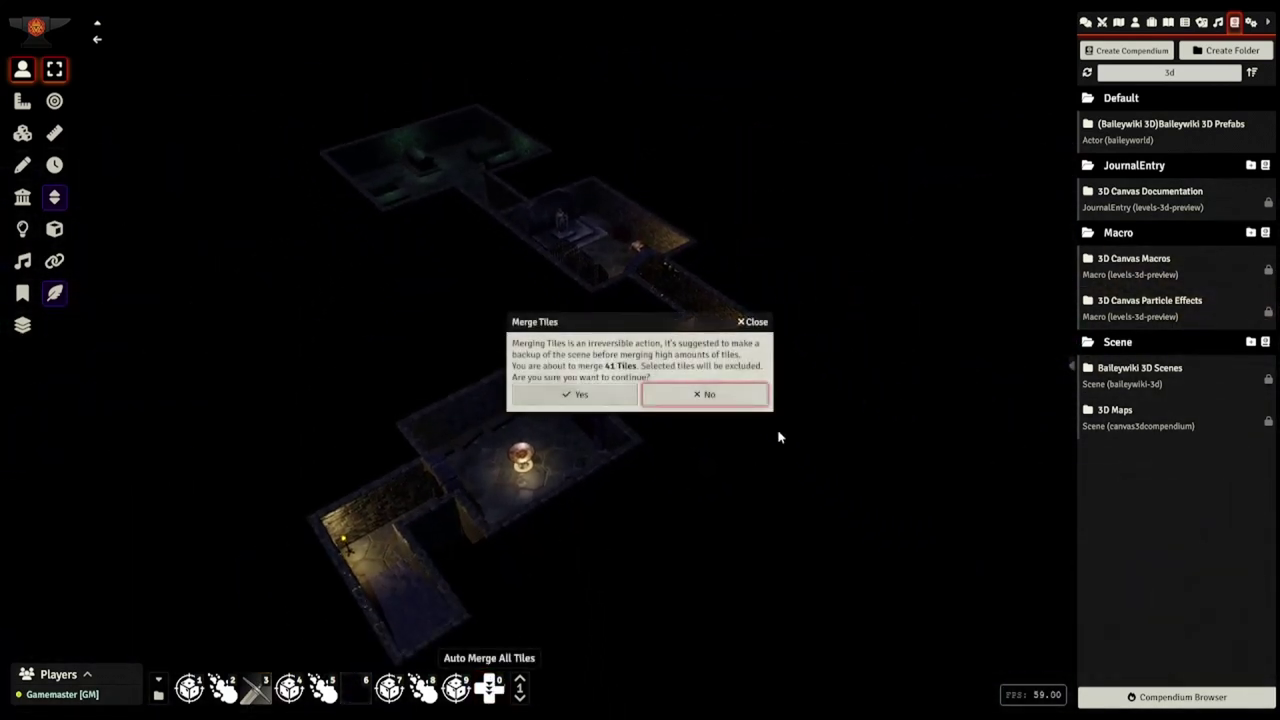
{"action": "left_click", "coordinate": [610, 398]}
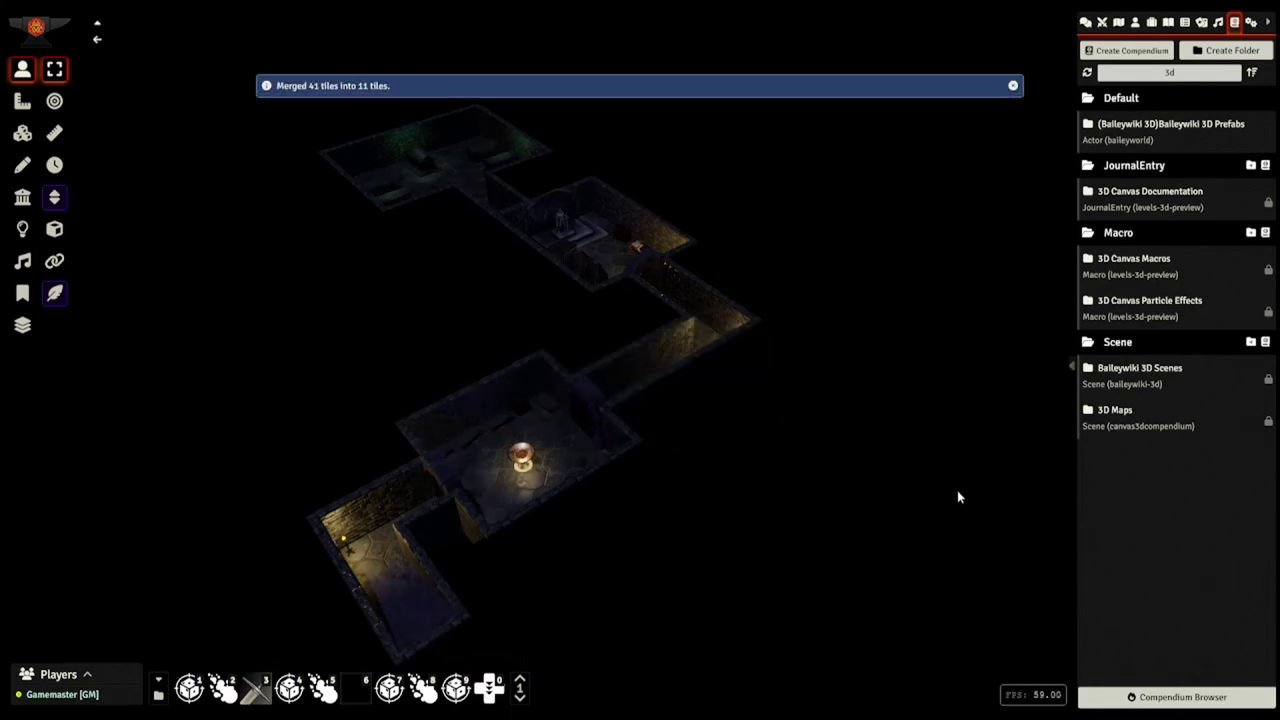
Inspect the merged tiles by selecting the door arches, the dungeon floor and the black masking boxes, and leave tile editing
{"action": "right_click_drag", "start_coordinate": [954, 494], "coordinate": [645, 514]}
{"action": "scroll", "coordinate": [645, 514], "scroll_direction": "up", "scroll_amount": 5}
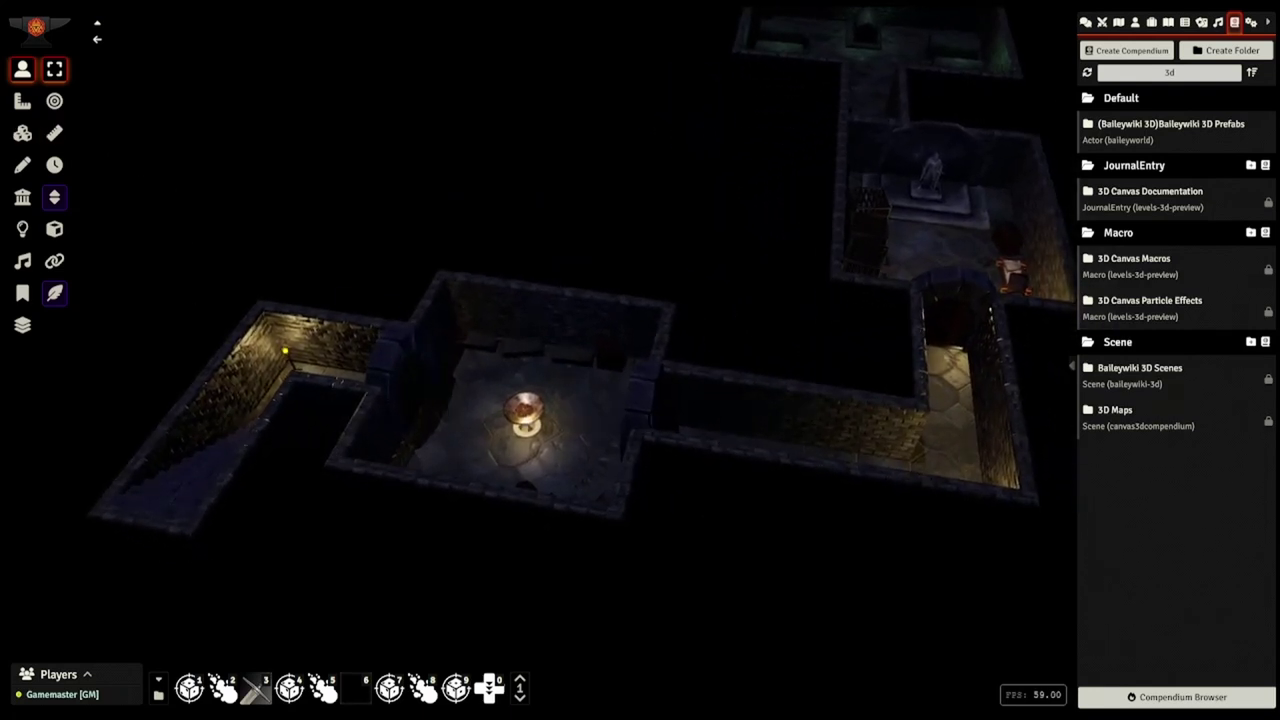
{"action": "left_click", "coordinate": [400, 362]}
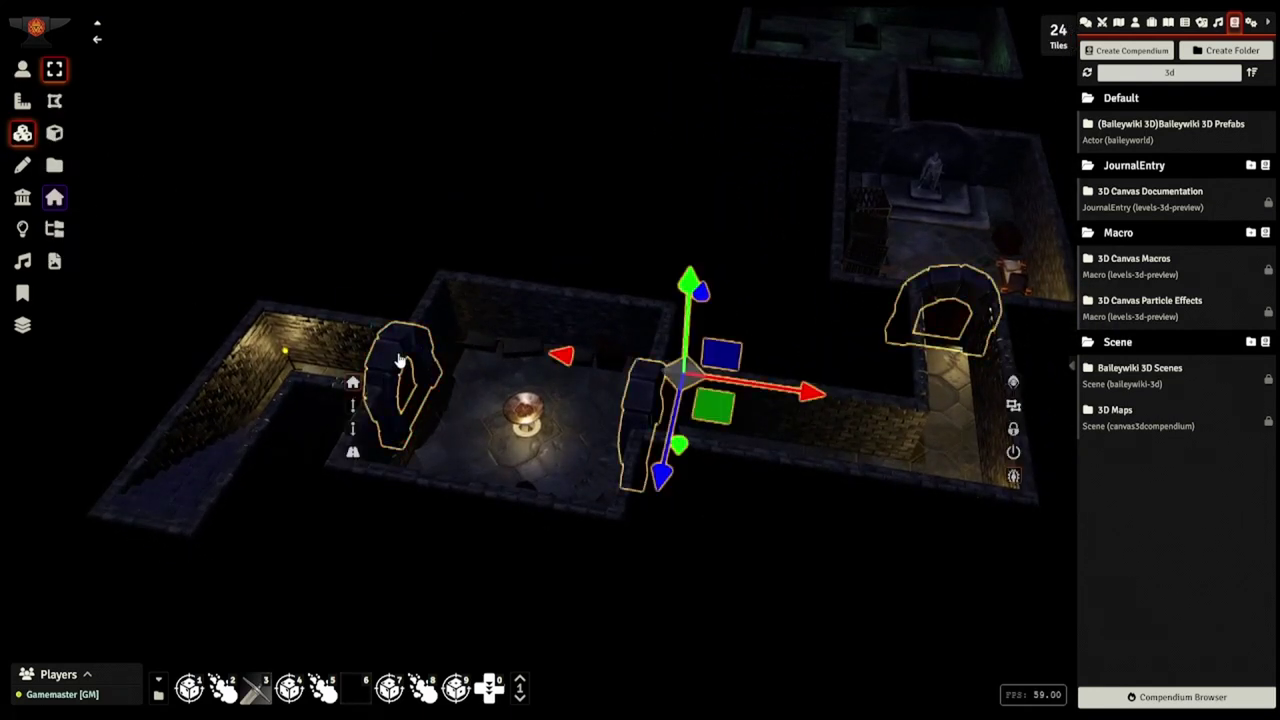
{"action": "left_click", "coordinate": [885, 183]}
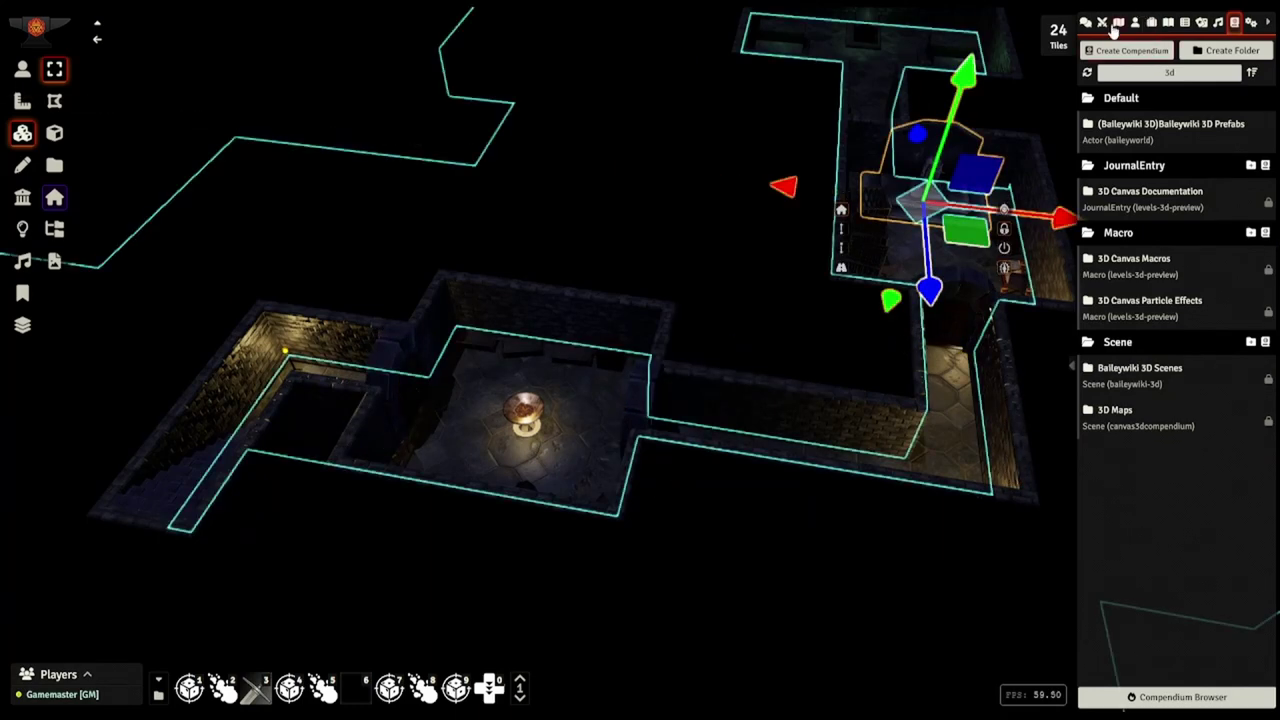
{"action": "left_click", "coordinate": [1118, 24]}
{"action": "left_click", "coordinate": [711, 135]}
{"action": "scroll", "coordinate": [650, 148], "scroll_direction": "down", "scroll_amount": 4}
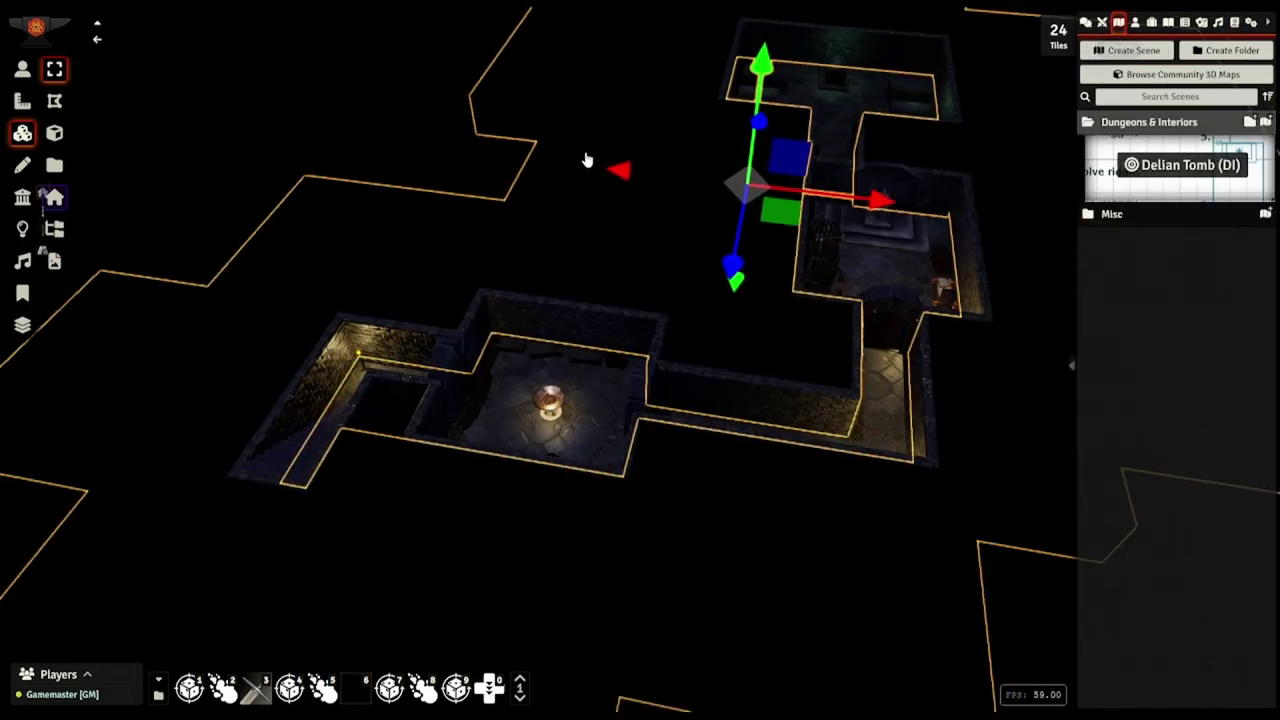
{"action": "middle_click_drag", "start_coordinate": [586, 160], "coordinate": [760, 168]}
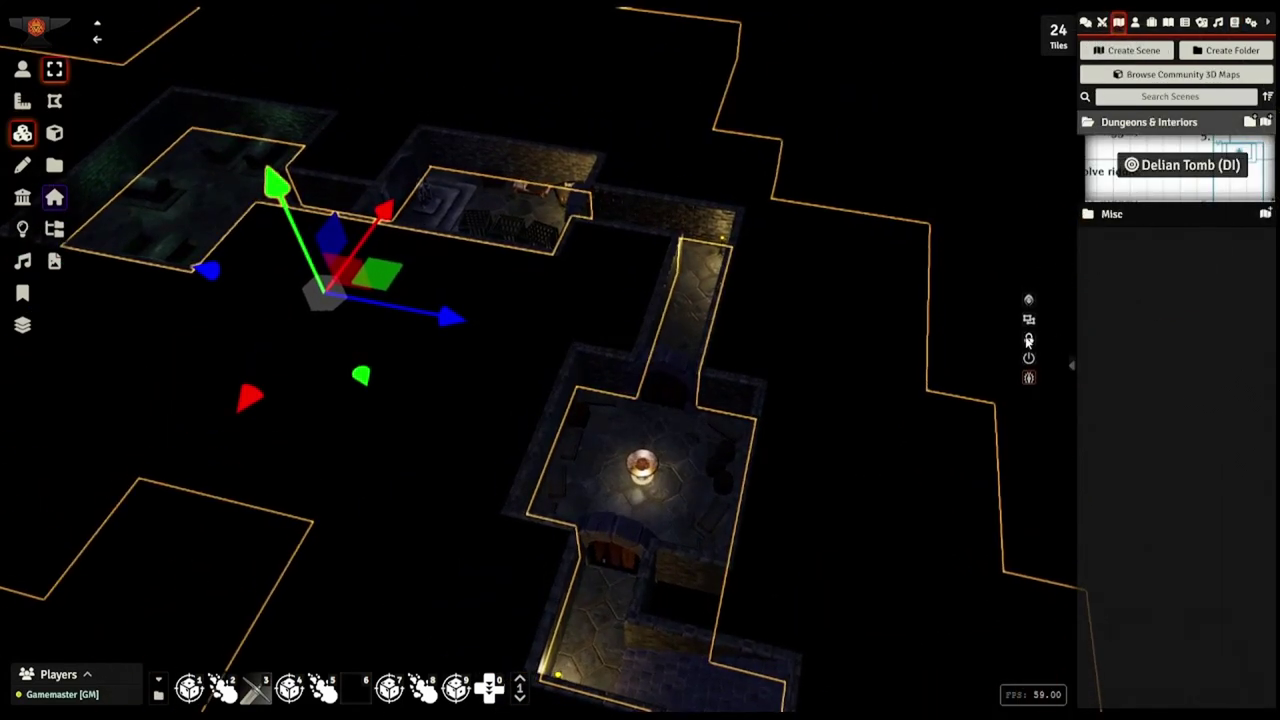
{"action": "left_click", "coordinate": [27, 69]}
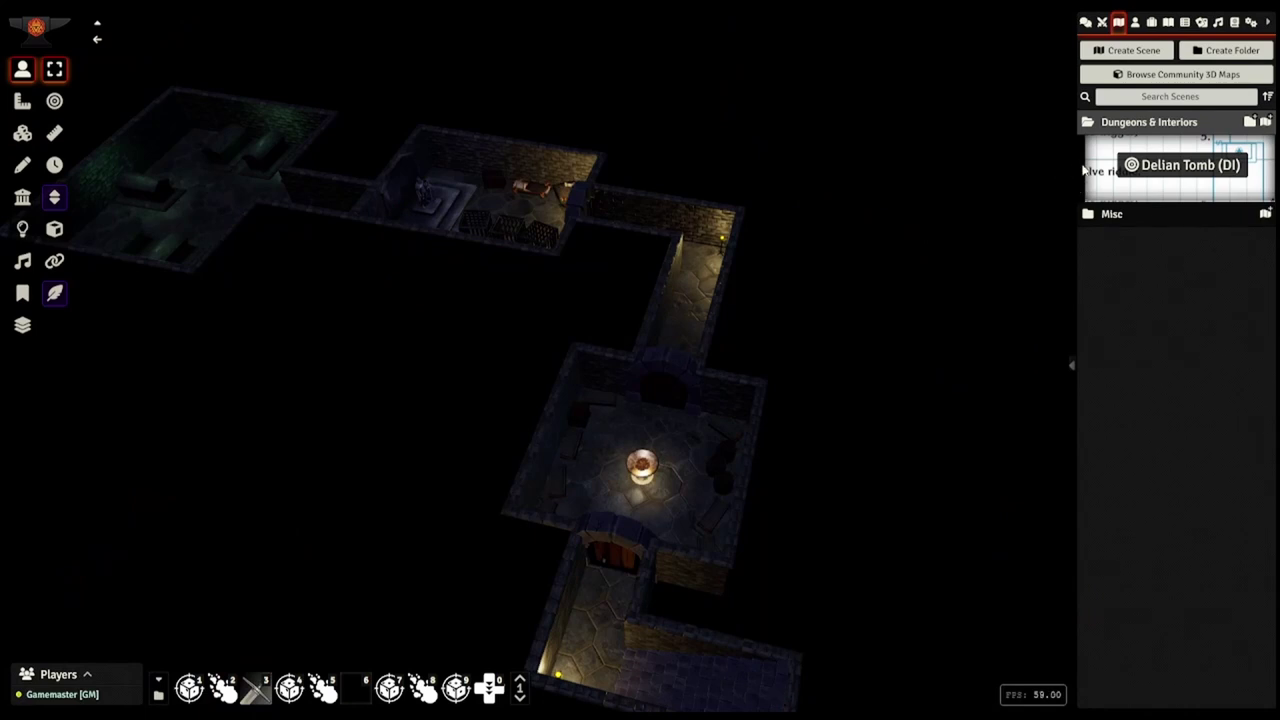
Open the Delian Tomb scene's 3D Canvas configuration, reveal and review its advanced settings, and save the scene
{"action": "right_click", "coordinate": [1100, 187]}
{"action": "left_click", "coordinate": [1120, 214]}
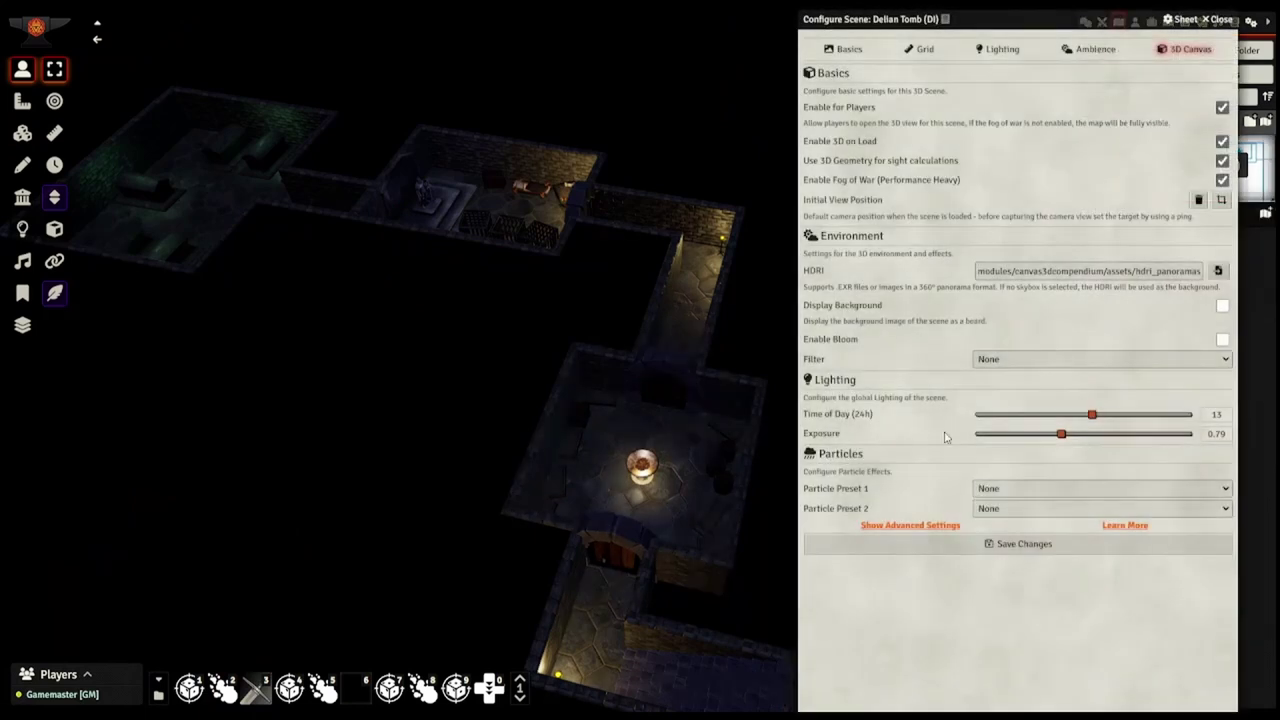
{"action": "left_click", "coordinate": [917, 524]}
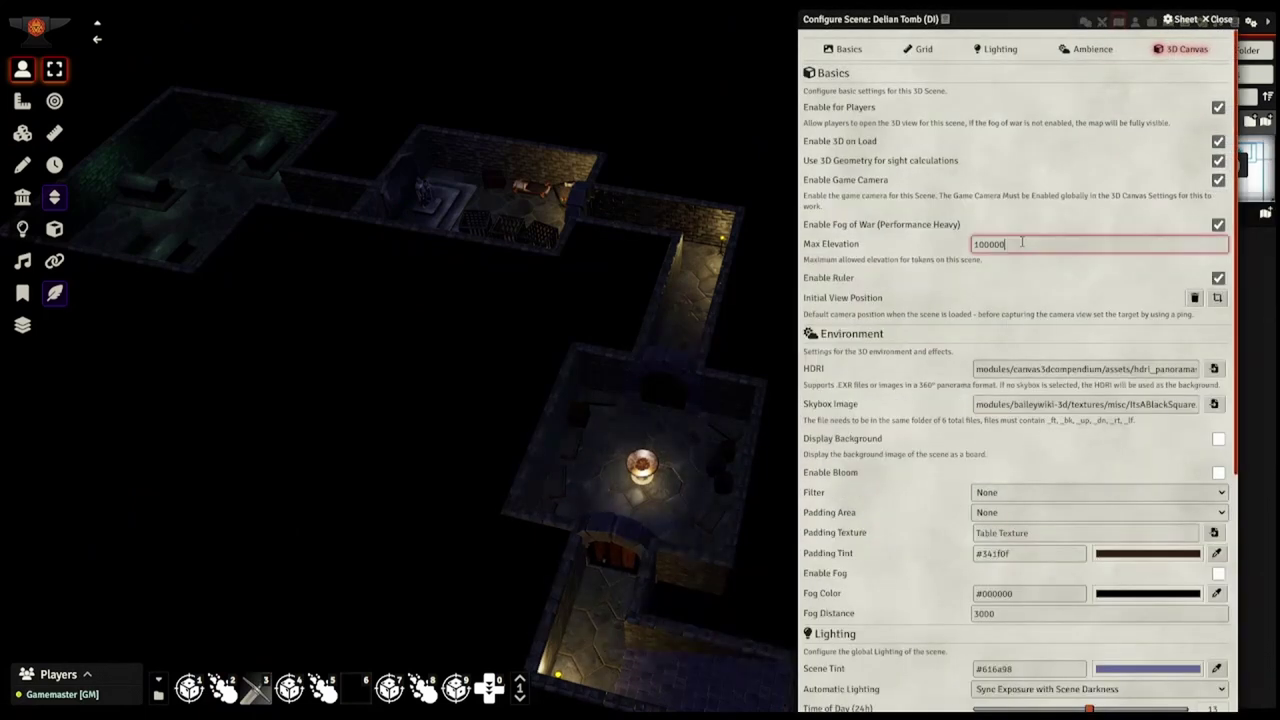
{"action": "scroll", "coordinate": [888, 660], "scroll_direction": "down", "scroll_amount": 5}
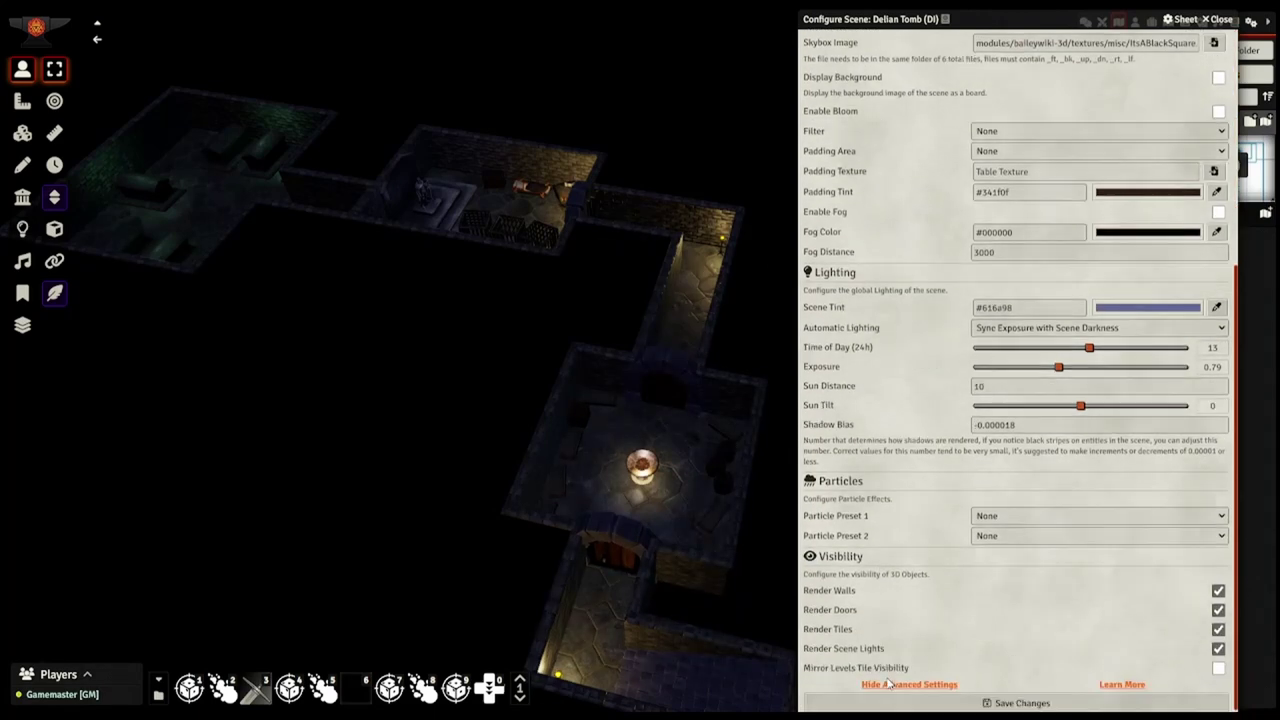
{"action": "left_click", "coordinate": [1016, 697]}
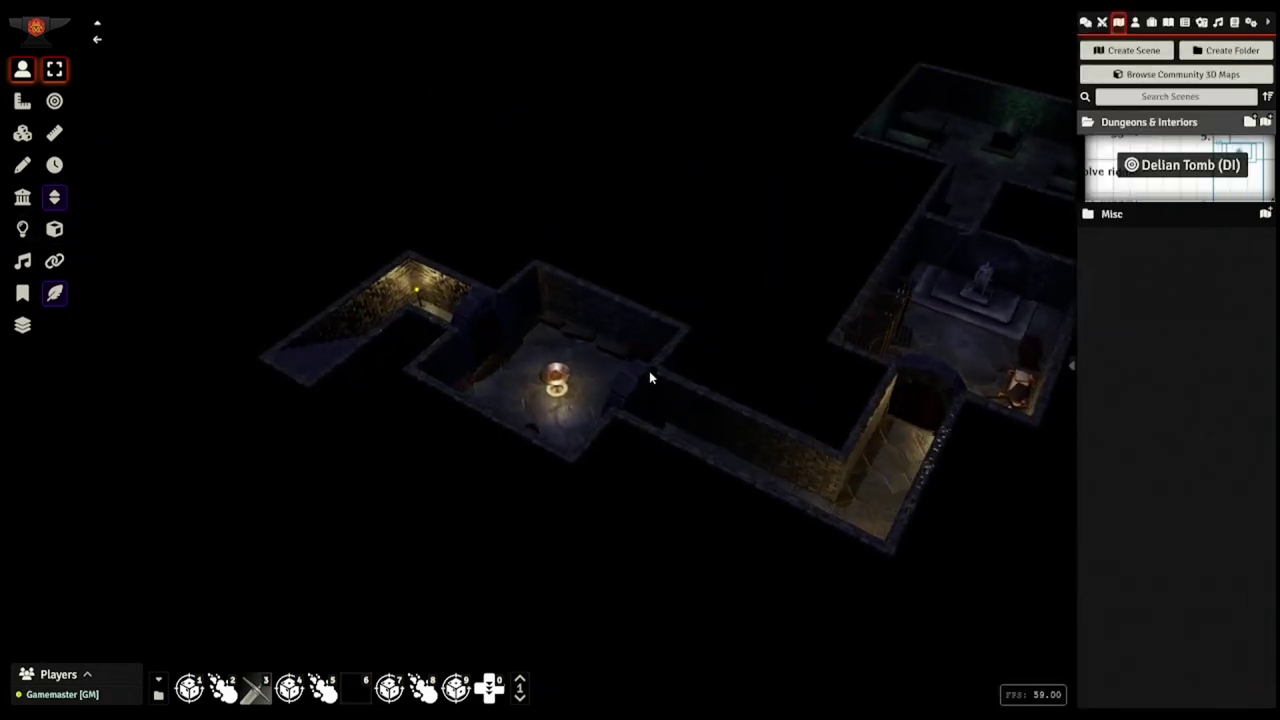
Collapse the sidebar and review the finished dungeon from different angles
{"action": "left_click", "coordinate": [1269, 23]}
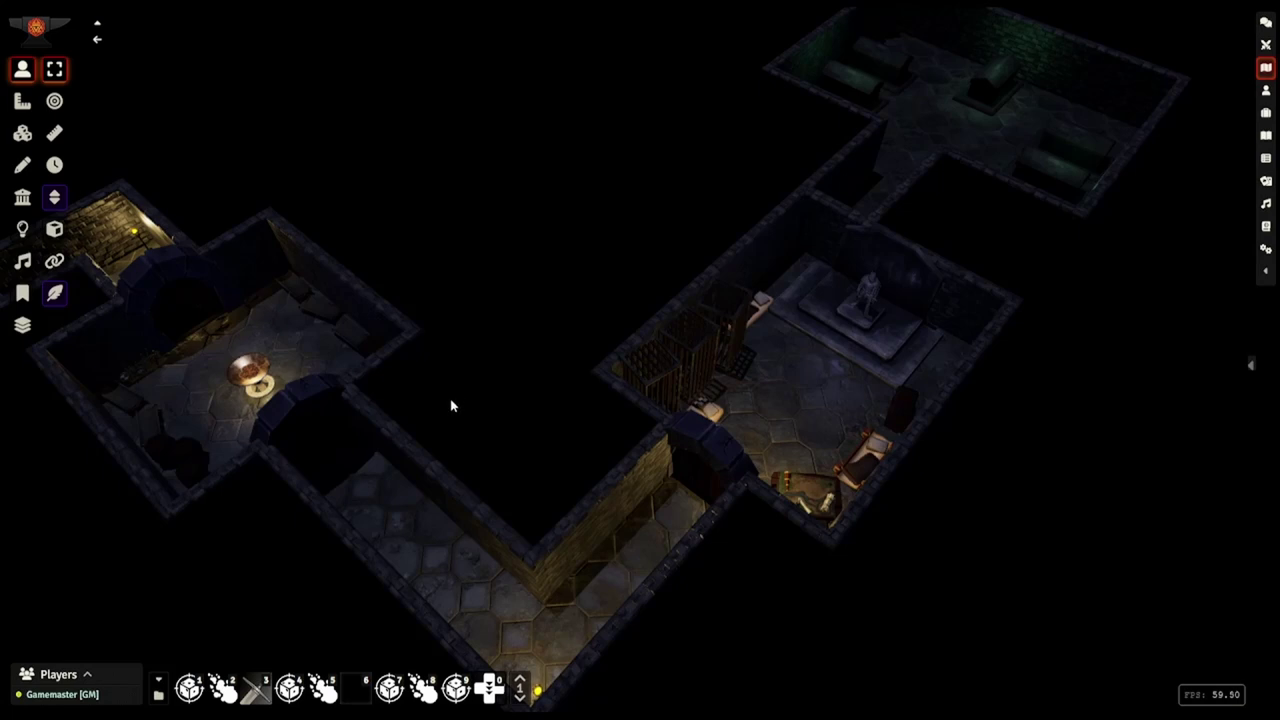
{"action": "right_click_drag", "start_coordinate": [446, 429], "coordinate": [466, 421]}
{"action": "middle_click_drag", "start_coordinate": [466, 421], "coordinate": [530, 481]}
{"action": "right_click_drag", "start_coordinate": [530, 481], "coordinate": [555, 486]}
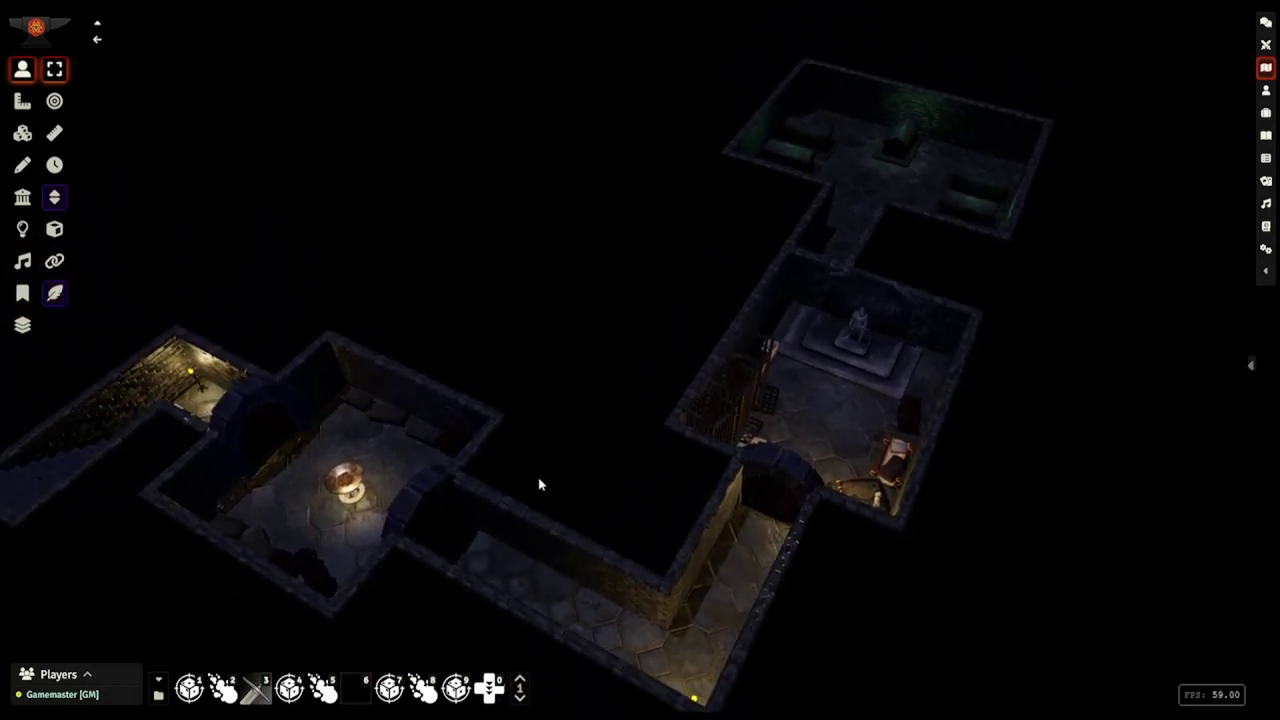